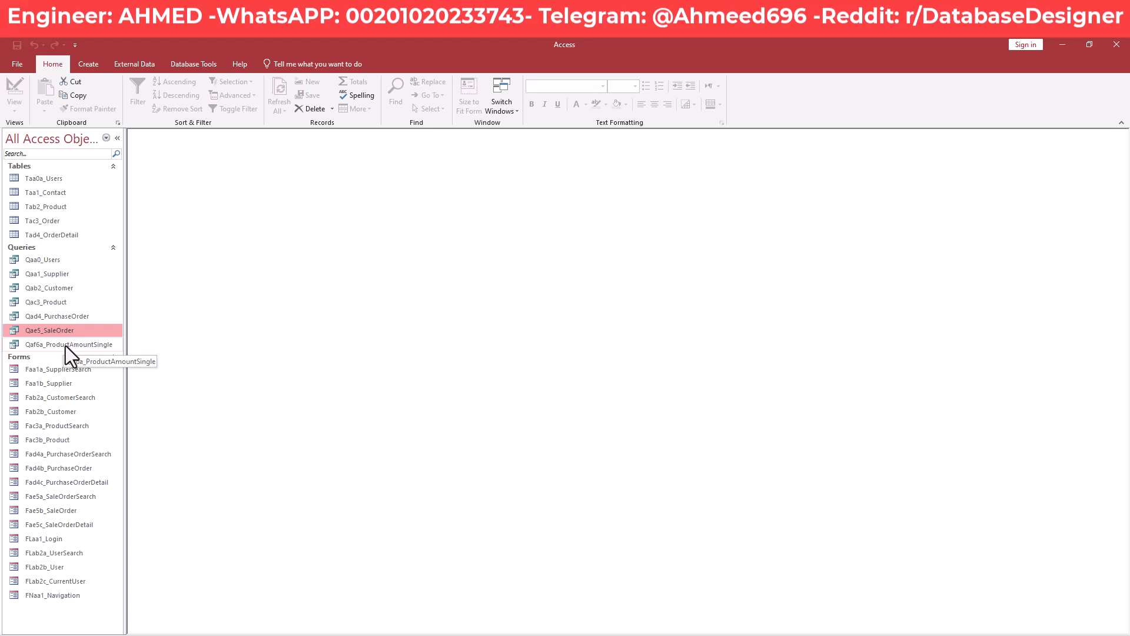
# Open the Qaf6a_ProductAmountSingle query and examine how order type determines the RemainAmount values of the purchase records
pyautogui.doubleClick(65, 345)
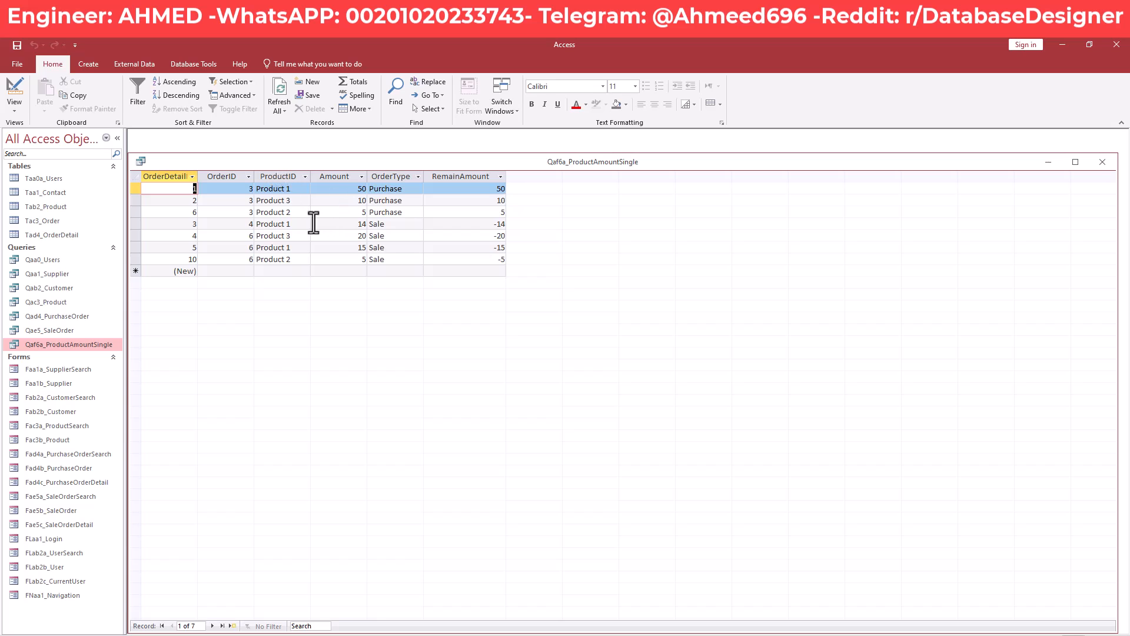
pyautogui.moveTo(298, 189); pyautogui.dragTo(259, 190)
pyautogui.click(405, 189)
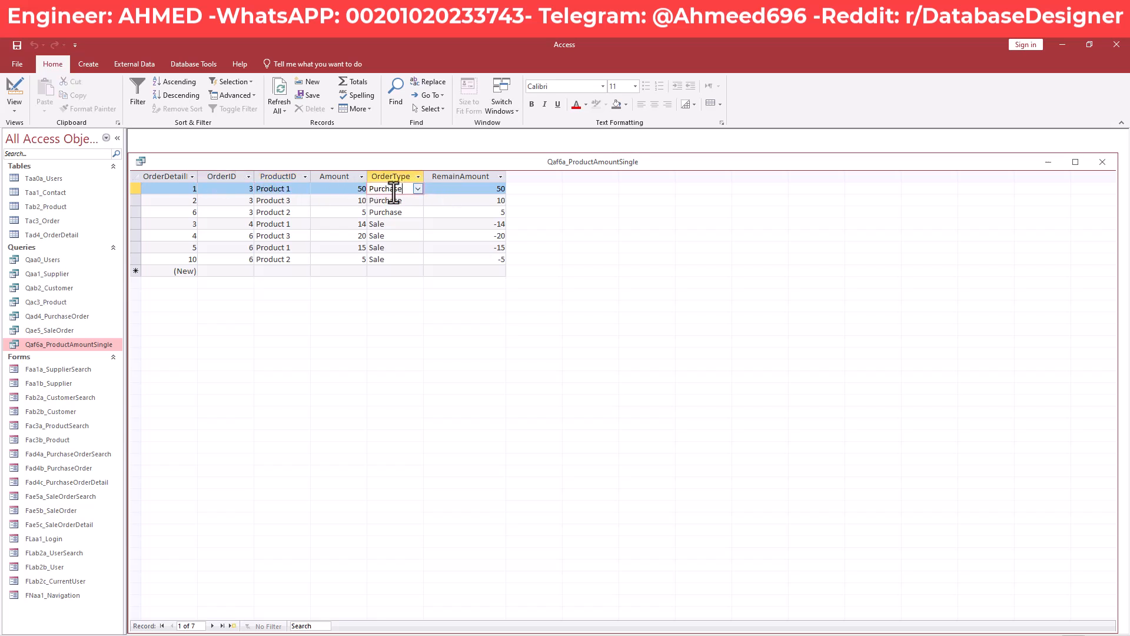
pyautogui.moveTo(406, 191); pyautogui.dragTo(397, 189)
pyautogui.moveTo(397, 227); pyautogui.dragTo(362, 227)
pyautogui.click(454, 188)
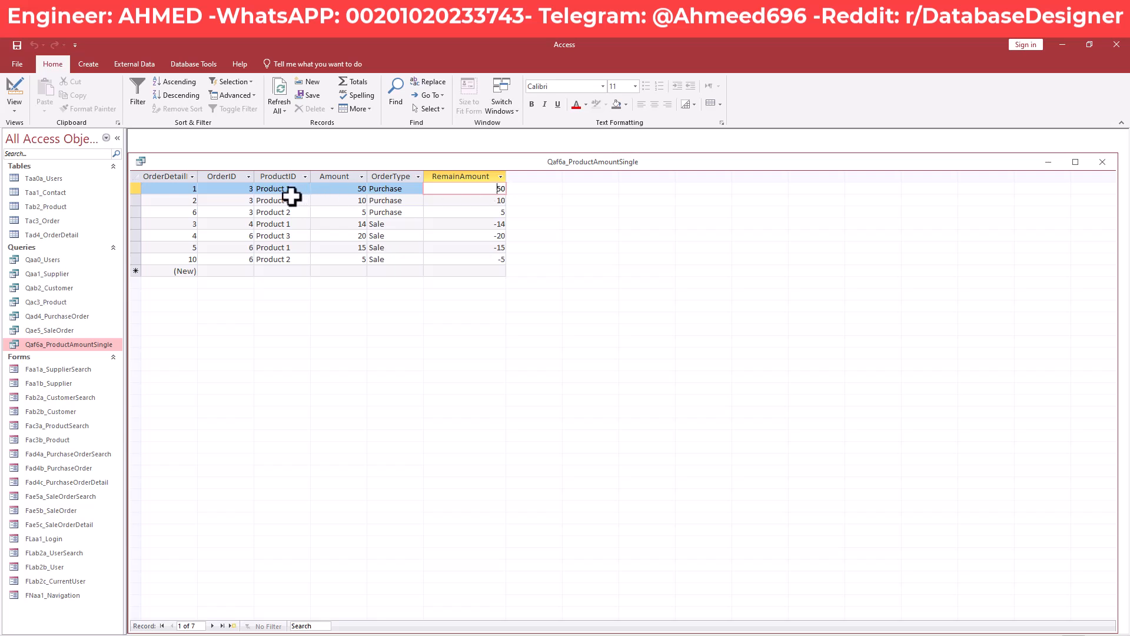
pyautogui.moveTo(493, 190); pyautogui.dragTo(506, 190)
pyautogui.moveTo(493, 202); pyautogui.dragTo(507, 201)
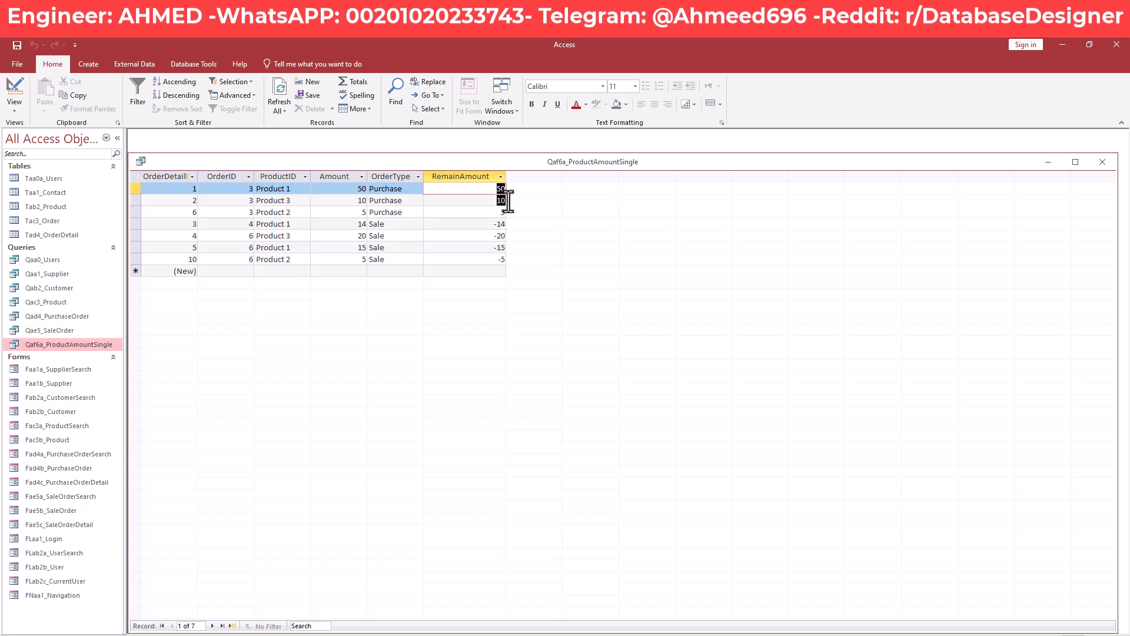
pyautogui.press('Down')
pyautogui.press('Down')
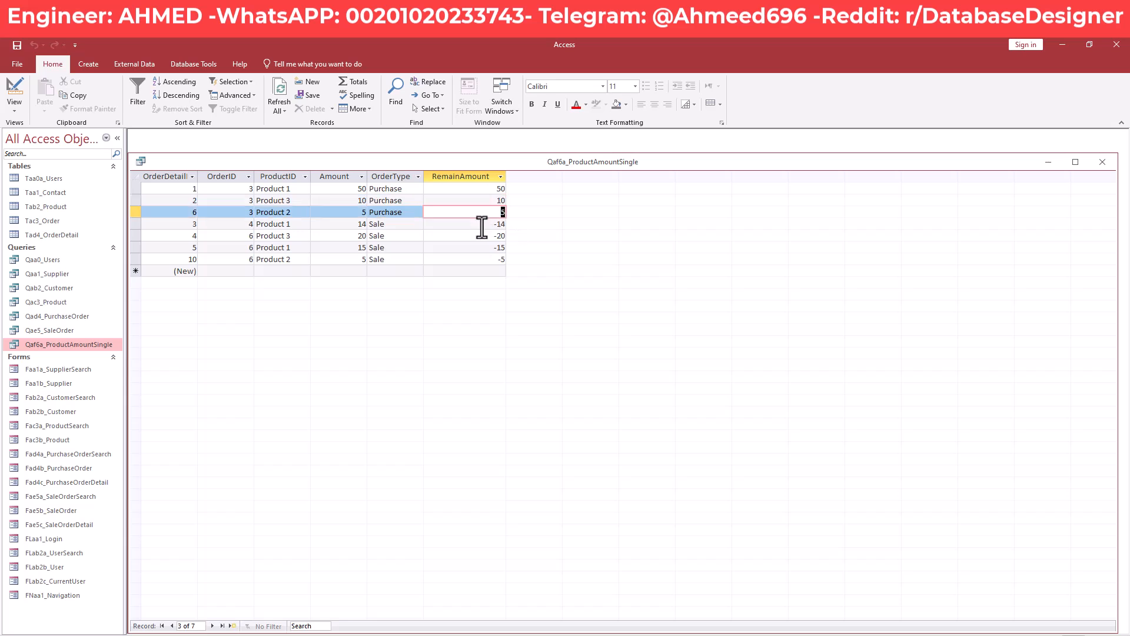
# Compare the RemainAmount of Product 1's sale and purchase records, and close the Qaf6a_ProductAmountSingle query
pyautogui.press('Down')
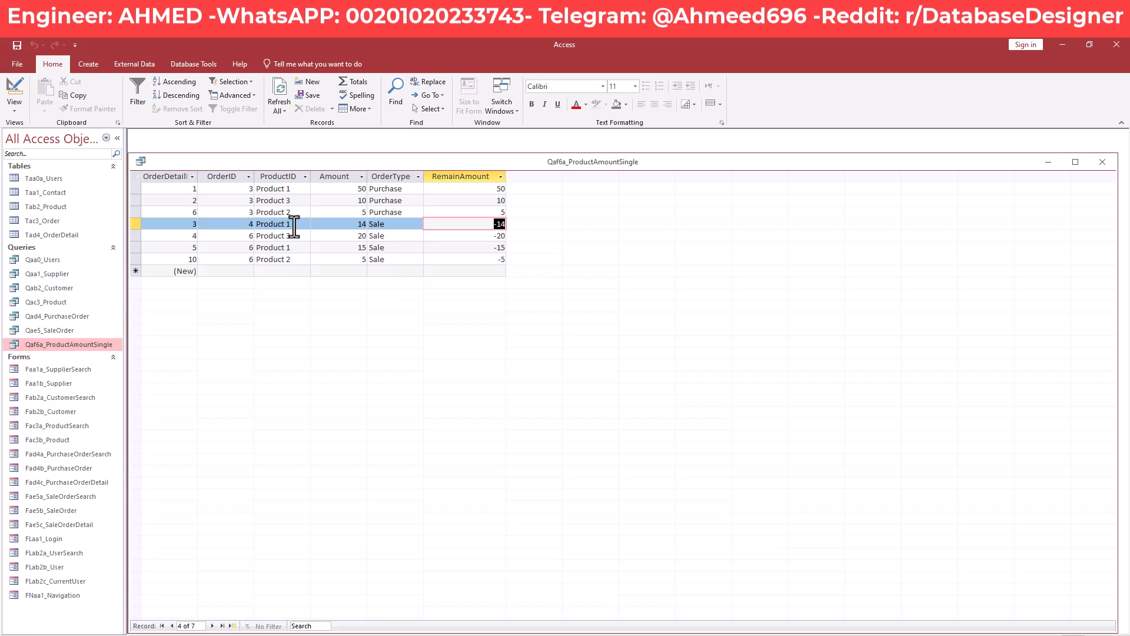
pyautogui.moveTo(293, 226); pyautogui.dragTo(254, 226)
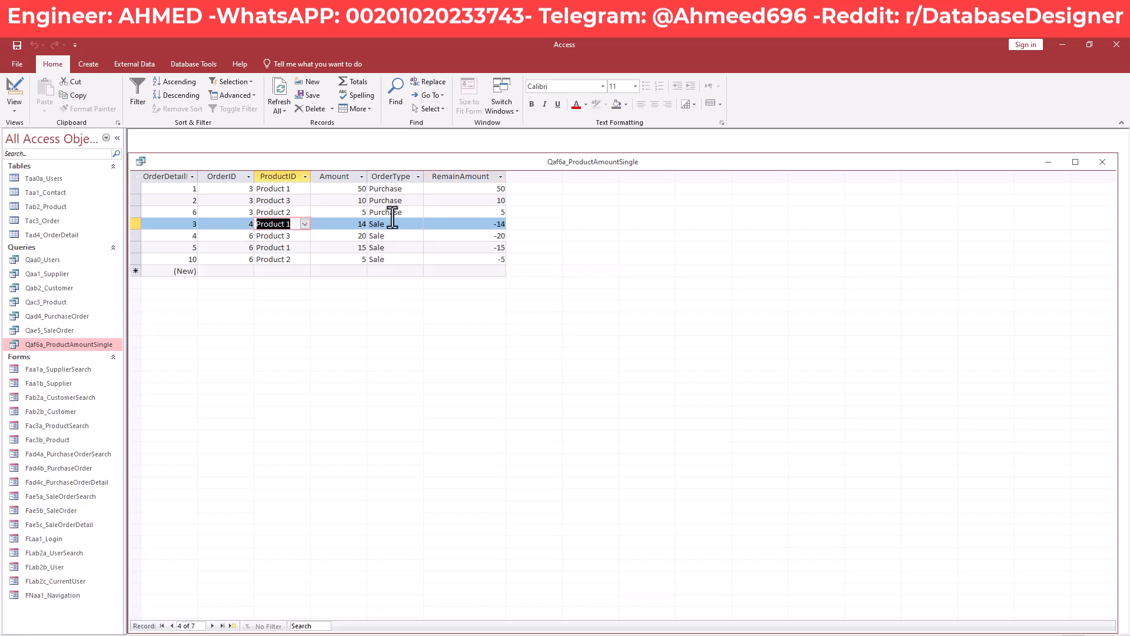
pyautogui.moveTo(484, 224); pyautogui.dragTo(509, 224)
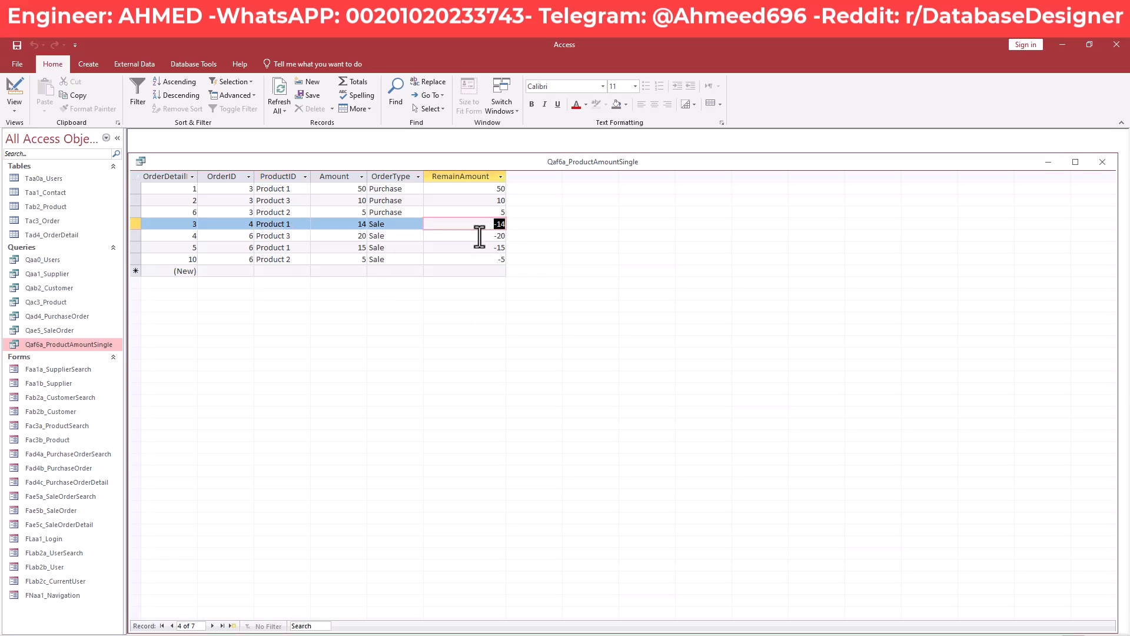
pyautogui.press('Down')
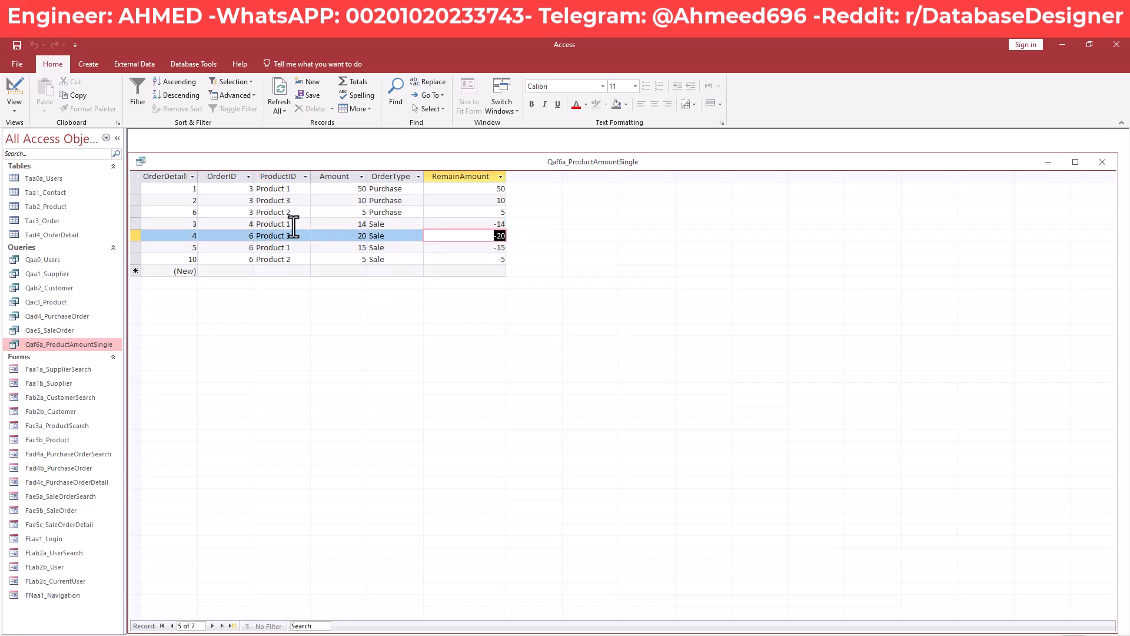
pyautogui.moveTo(294, 224); pyautogui.dragTo(260, 228)
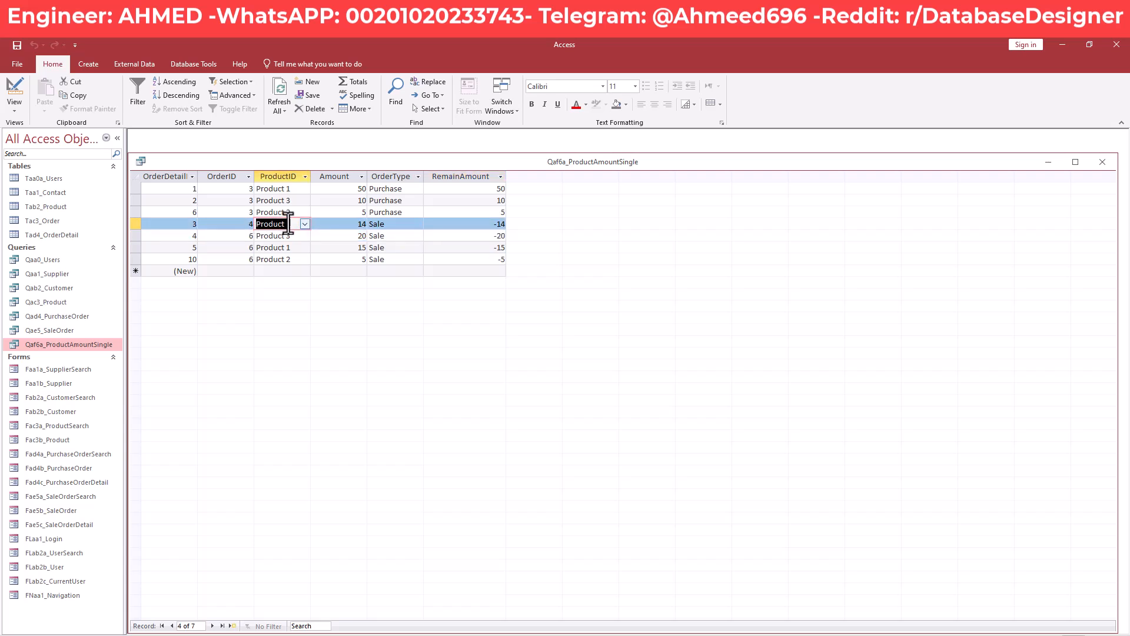
pyautogui.click(292, 223)
pyautogui.moveTo(298, 189); pyautogui.dragTo(252, 189)
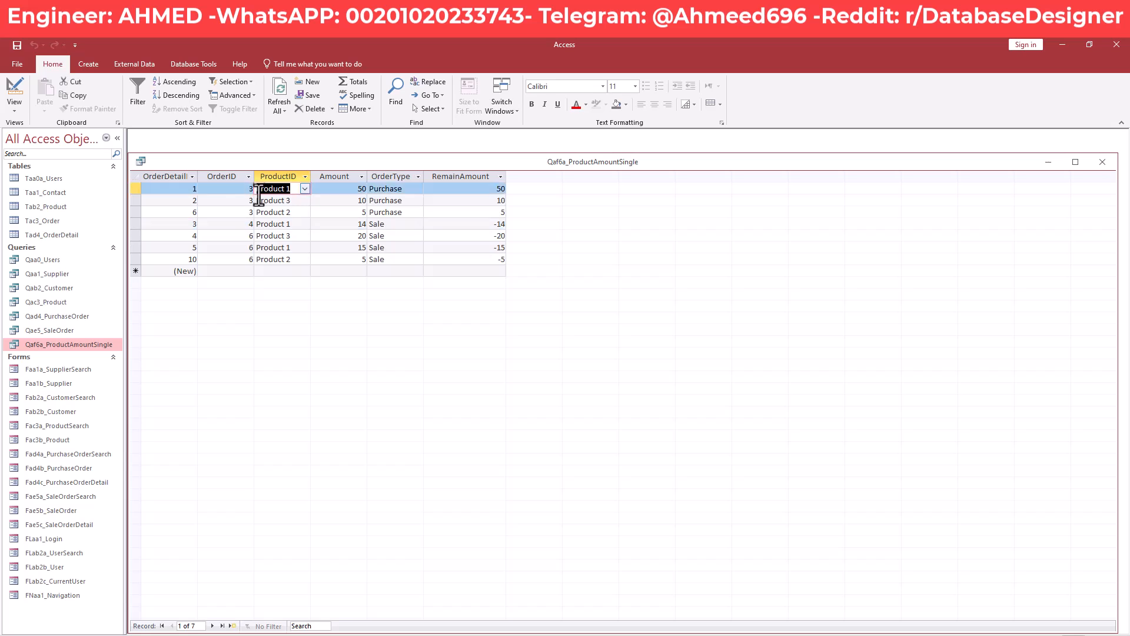
pyautogui.click(273, 191)
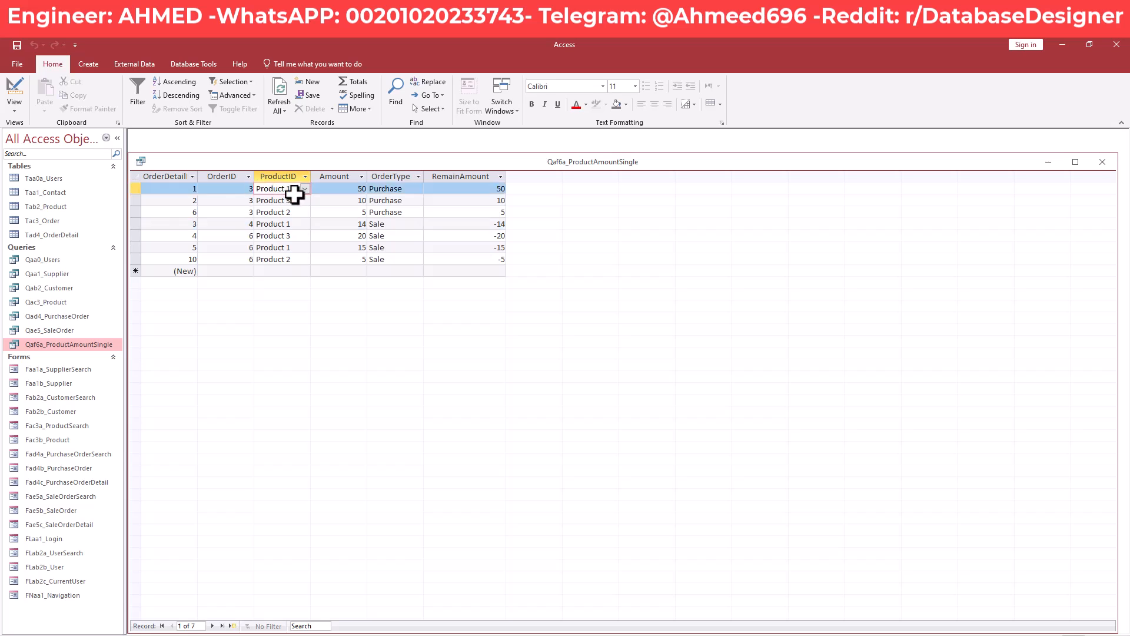
pyautogui.click(466, 191)
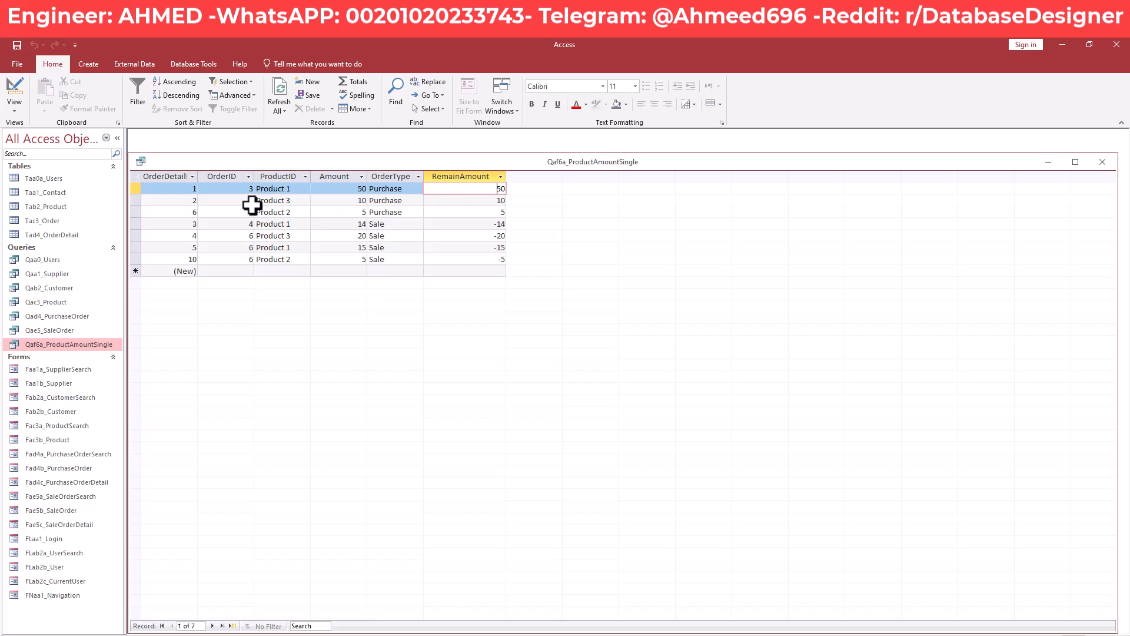
pyautogui.click(1103, 163)
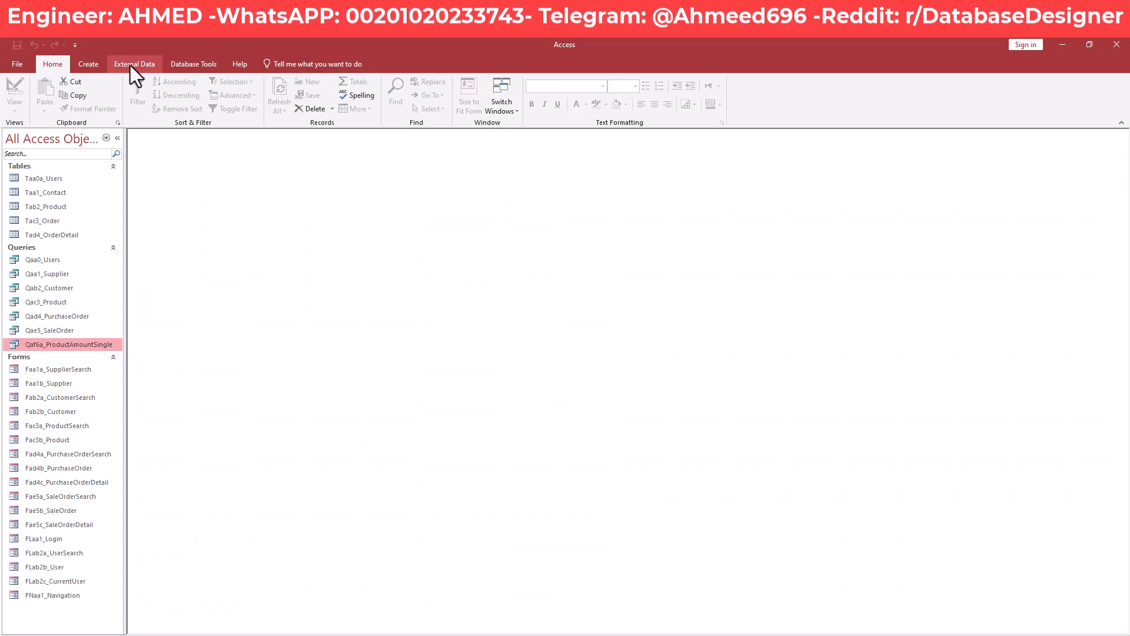
# Create a new query in design view using the Qaf6a_ProductAmountSingle query as its source
pyautogui.click(98, 66)
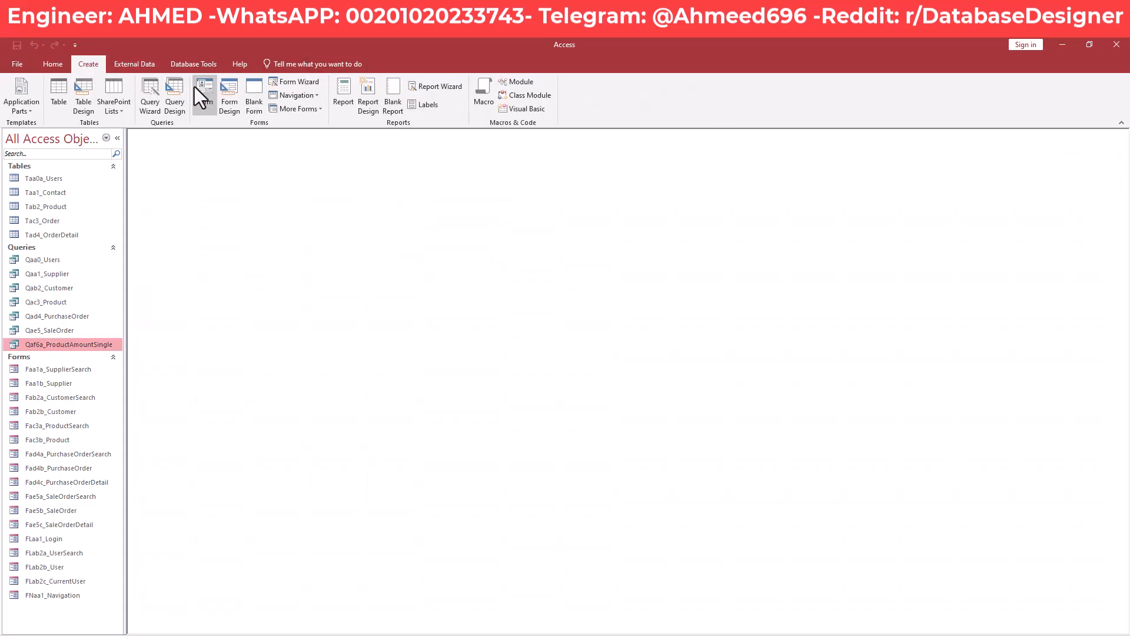
pyautogui.click(175, 94)
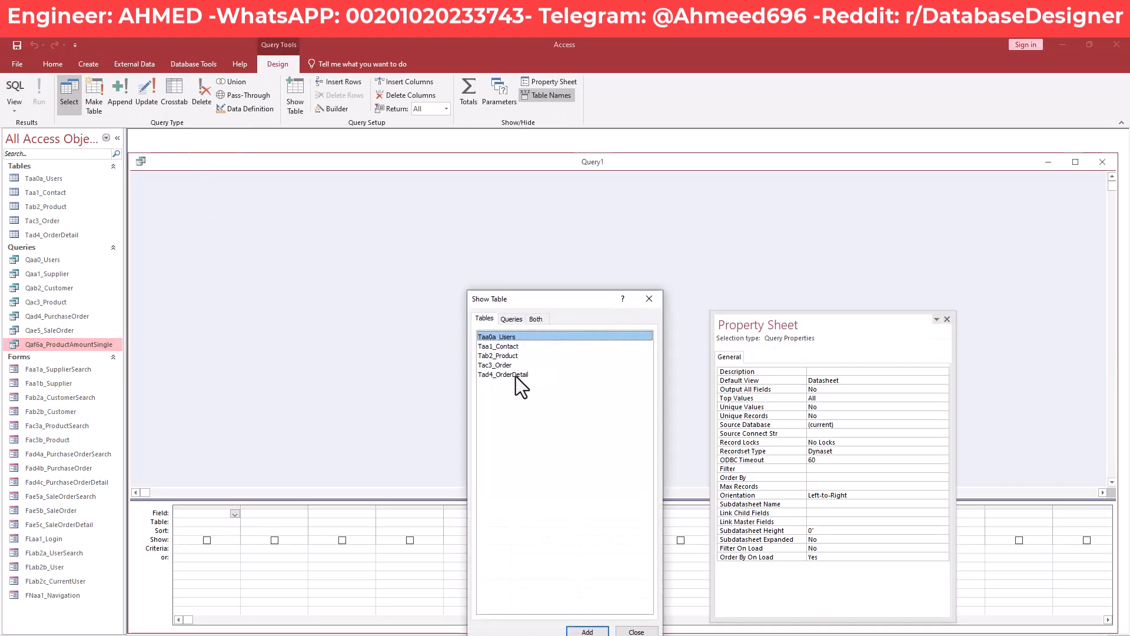
pyautogui.click(514, 320)
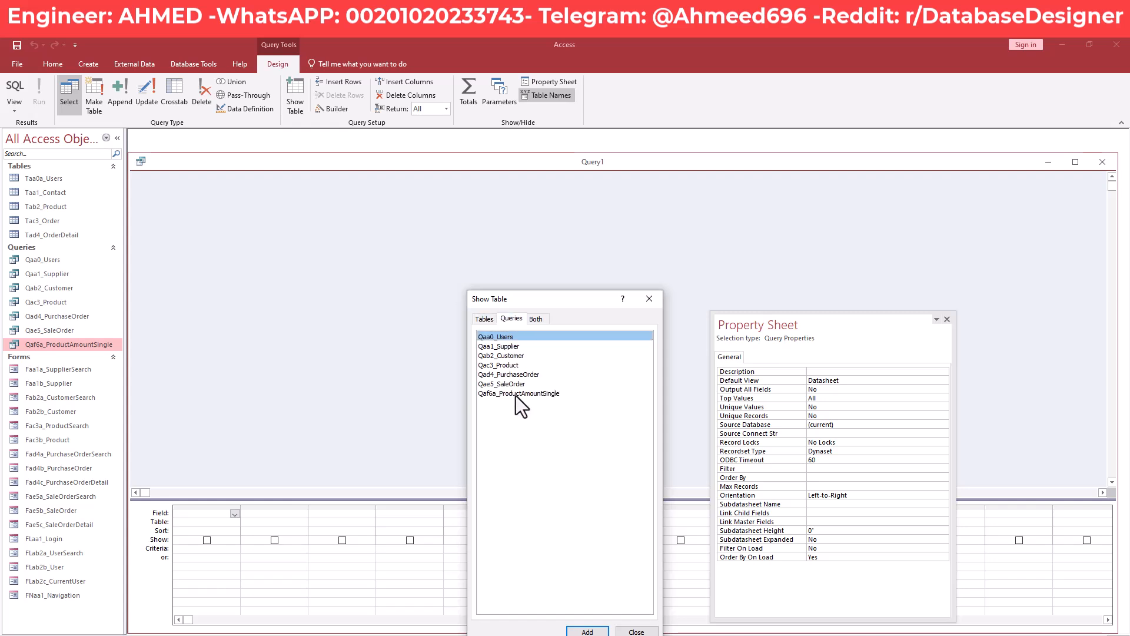
pyautogui.doubleClick(516, 394)
pyautogui.click(650, 298)
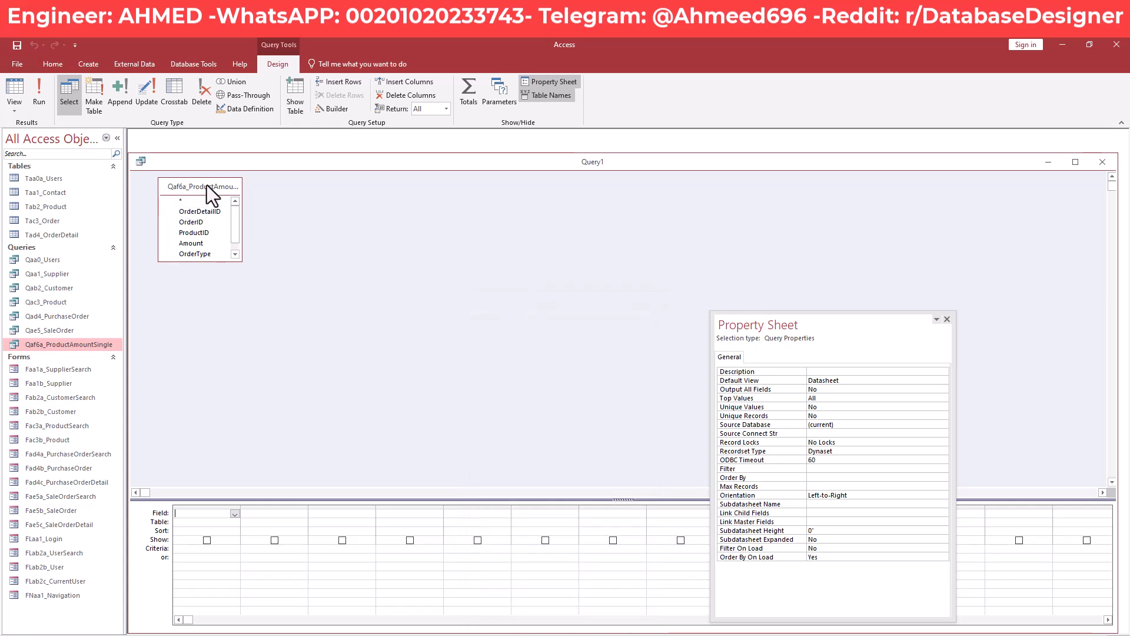
# Add the OrderDetailID, ProductID and RemainAmount fields to the new query's design grid
pyautogui.scroll(-1, 238, 235)
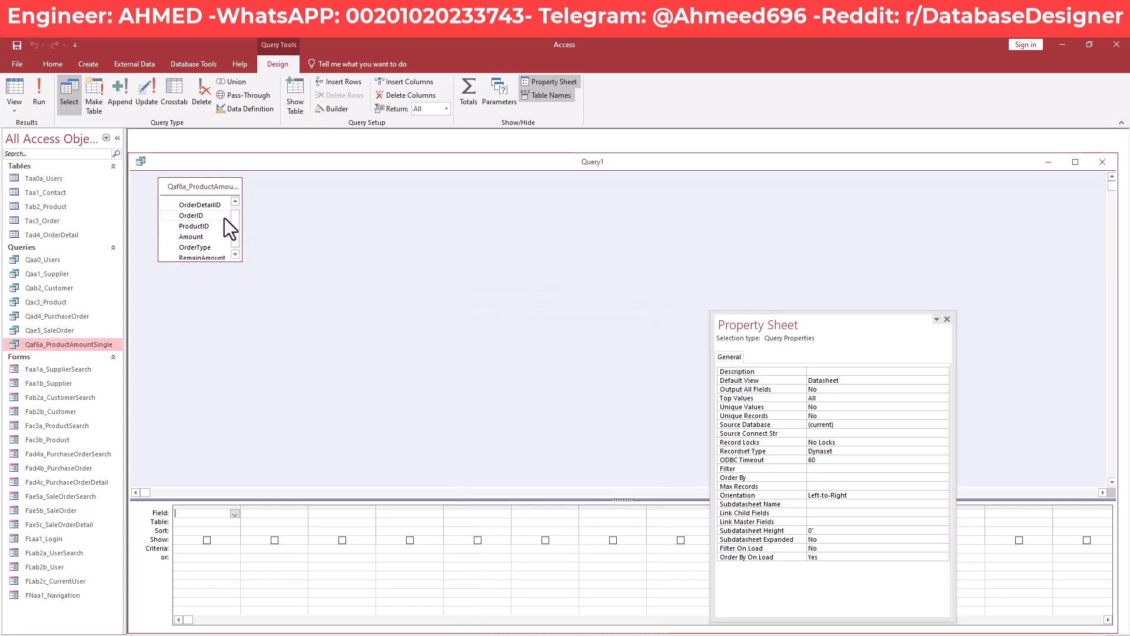
pyautogui.scroll(1, 229, 213)
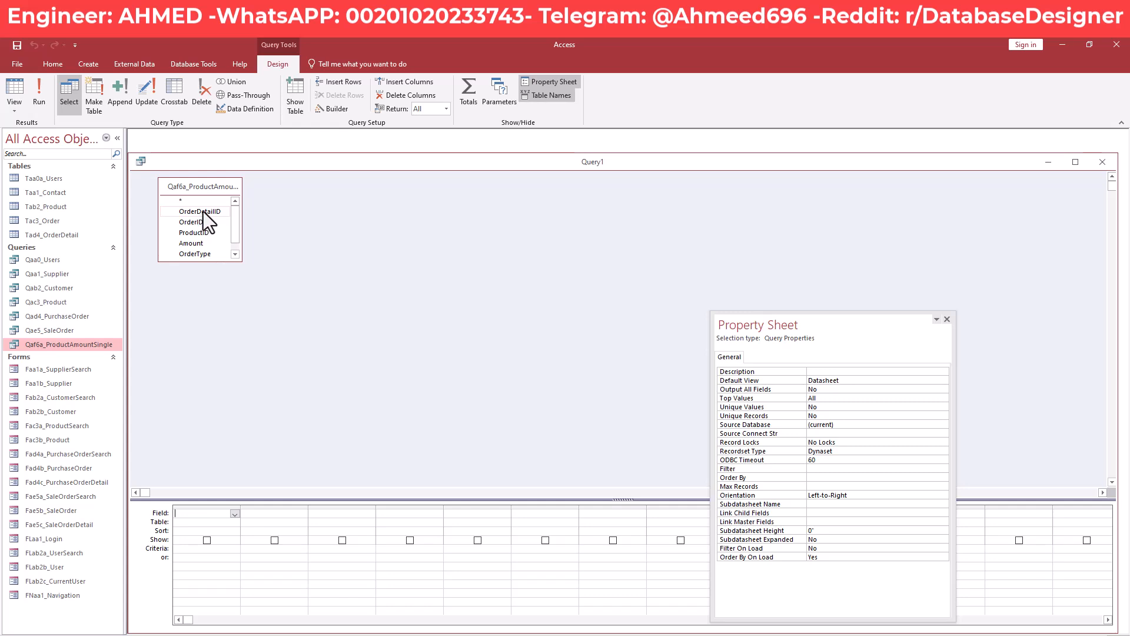
pyautogui.doubleClick(203, 211)
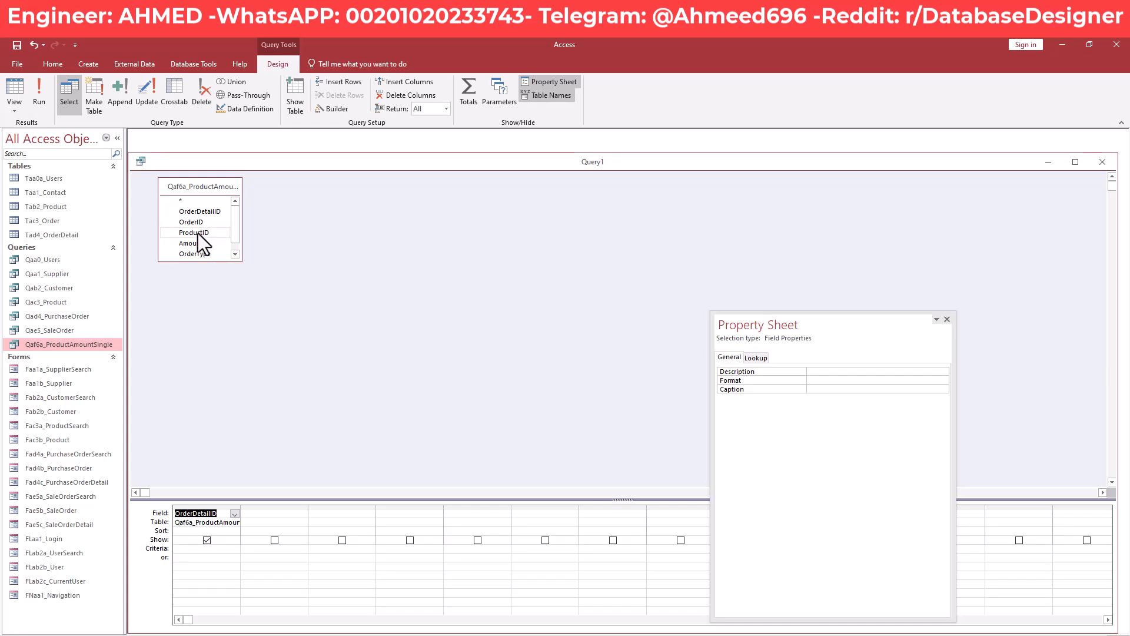
pyautogui.doubleClick(198, 233)
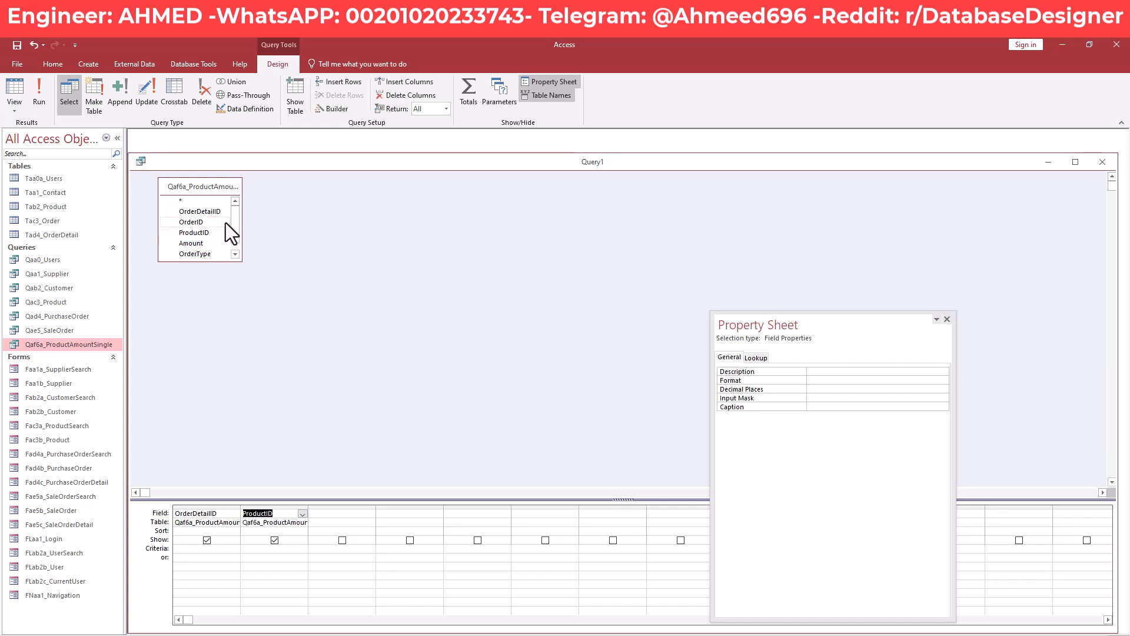
pyautogui.click(235, 252)
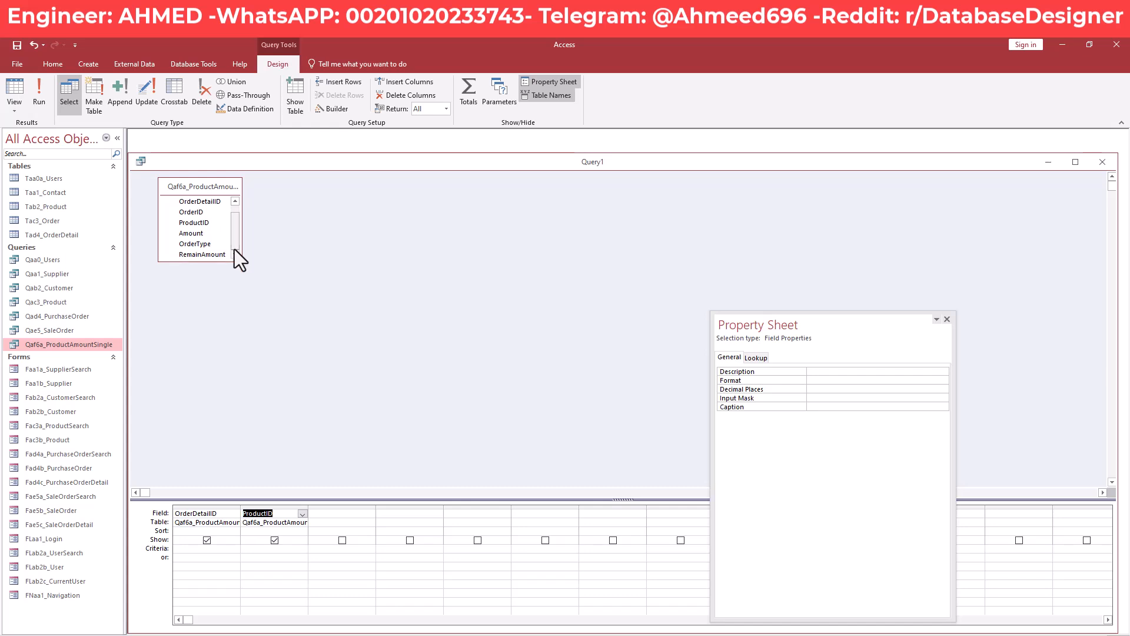
pyautogui.doubleClick(196, 256)
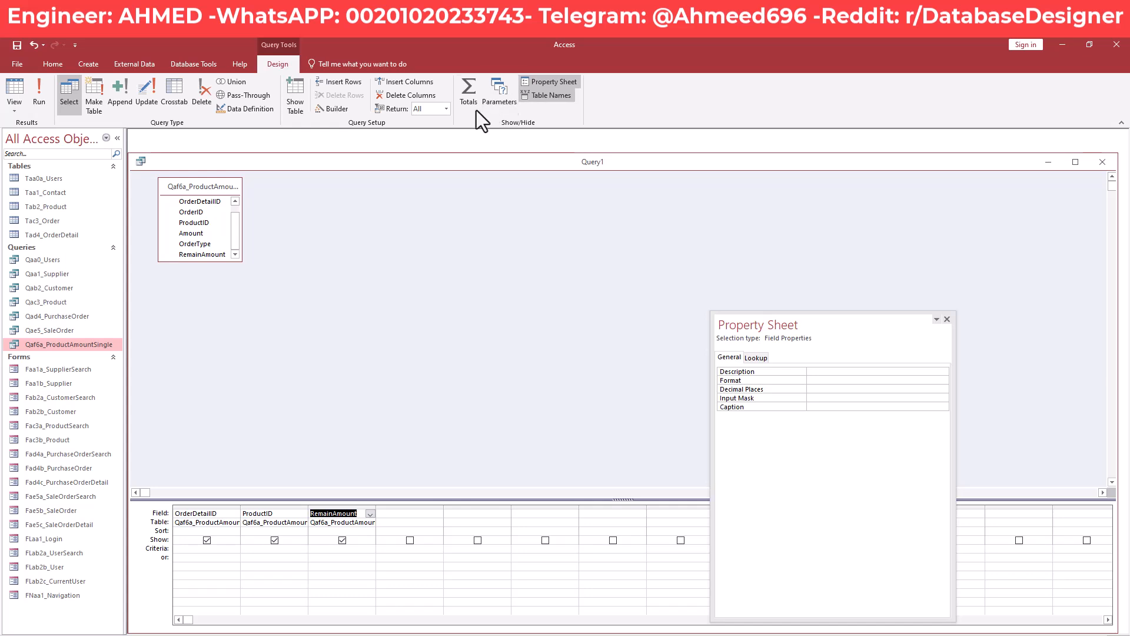
# Enable totals in the query and set the OrderDetailID total to First, leaving ProductID as Group By
pyautogui.click(472, 94)
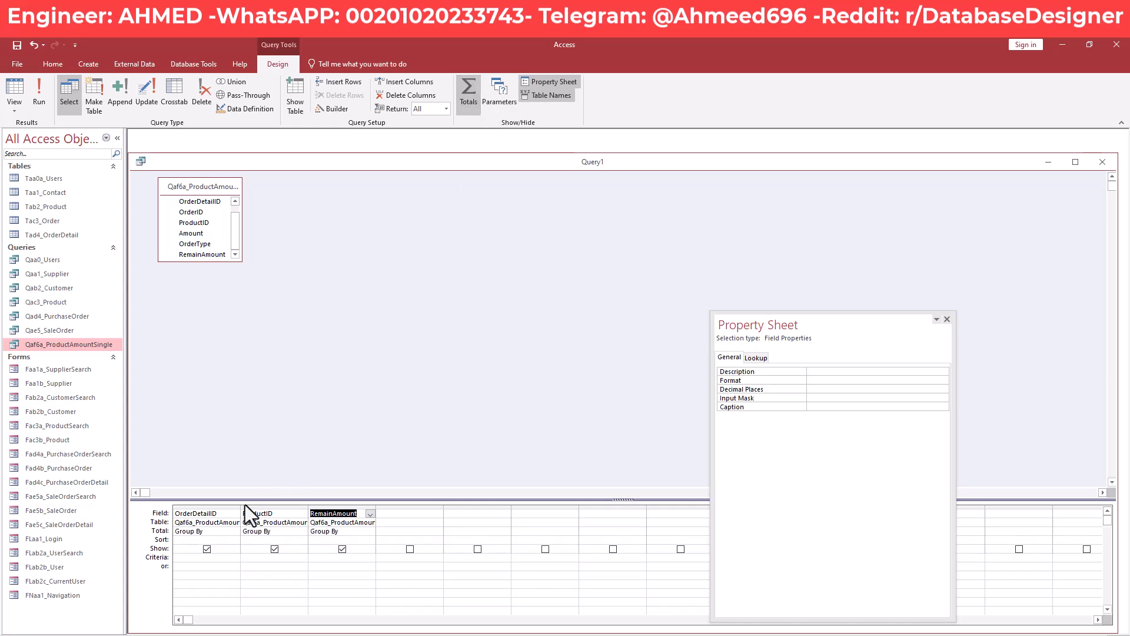
pyautogui.click(212, 533)
pyautogui.click(234, 532)
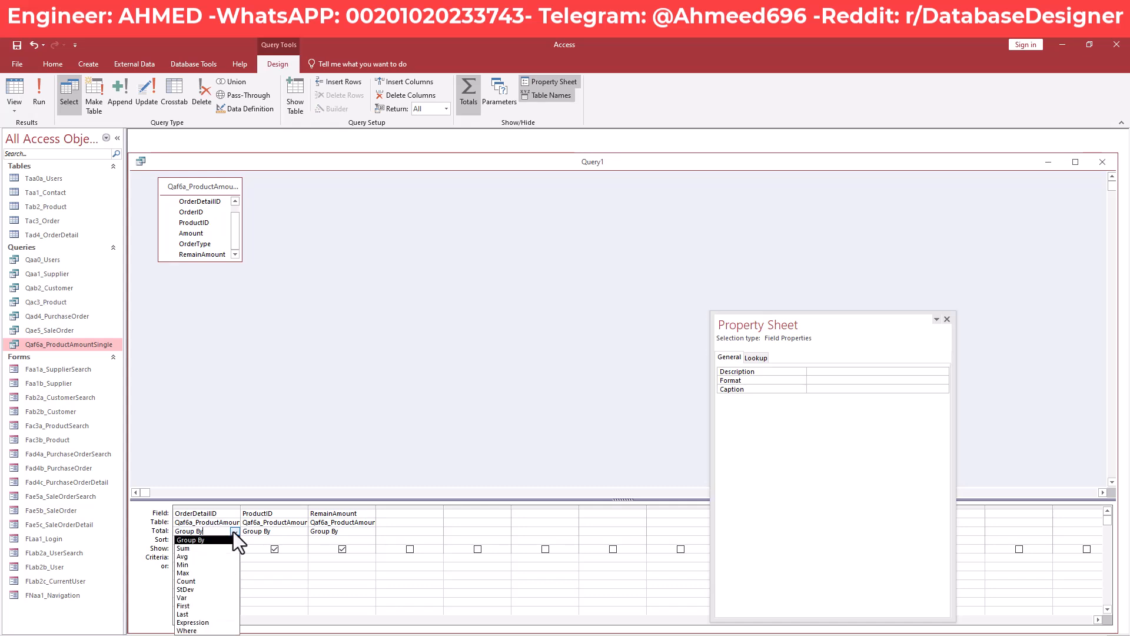
pyautogui.click(190, 607)
pyautogui.press('Tab')
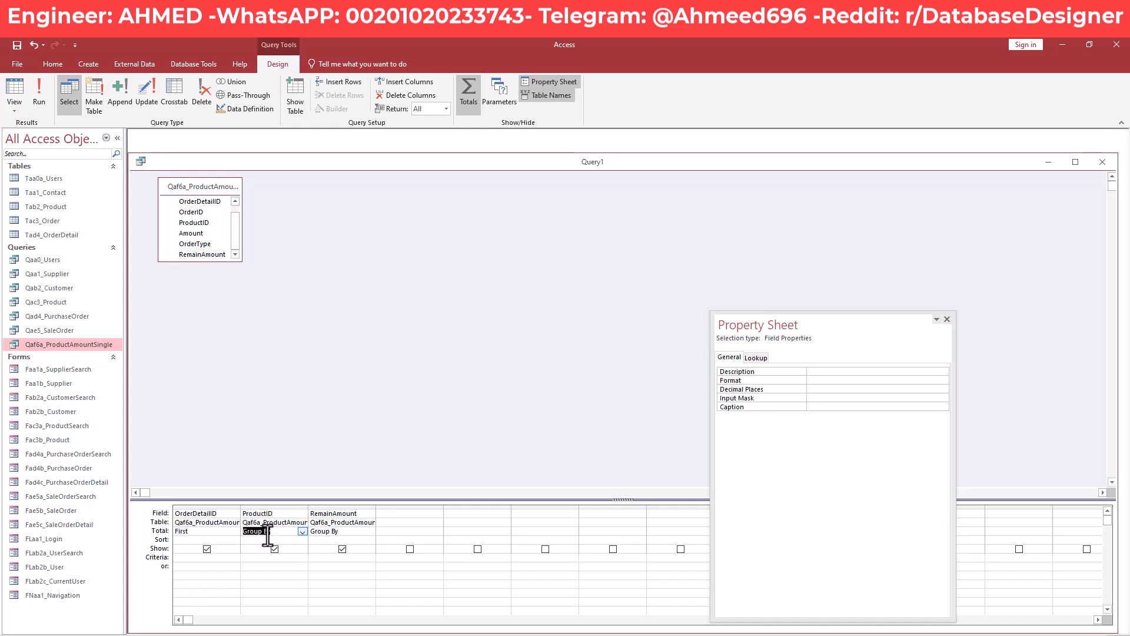
# Set the RemainAmount total to Sum and run the query
pyautogui.click(340, 532)
pyautogui.click(369, 532)
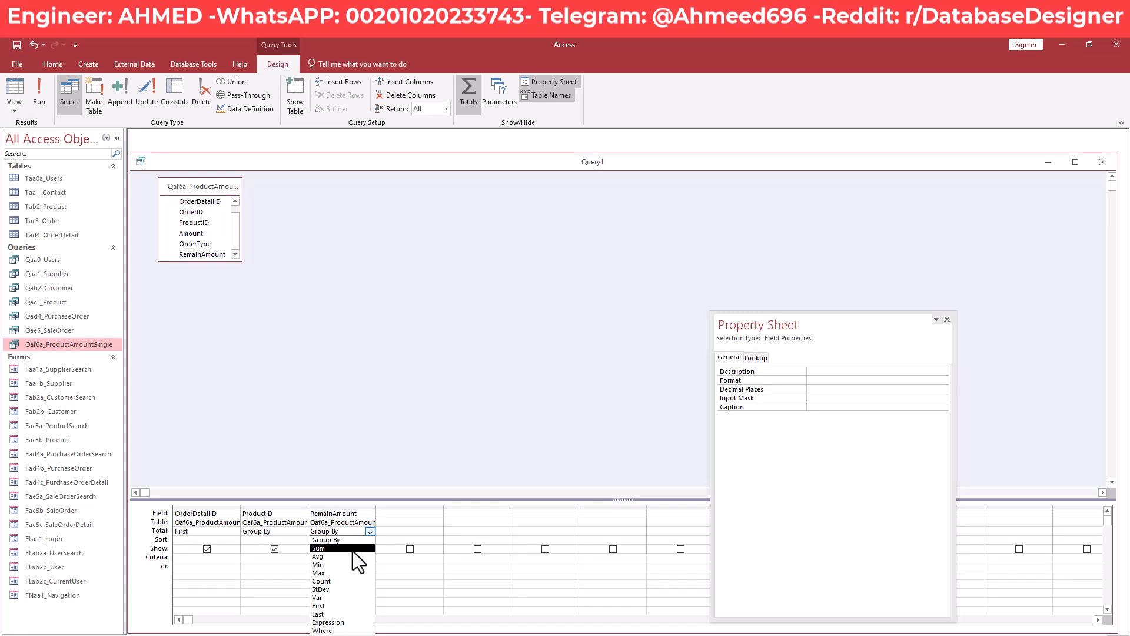
pyautogui.click(352, 550)
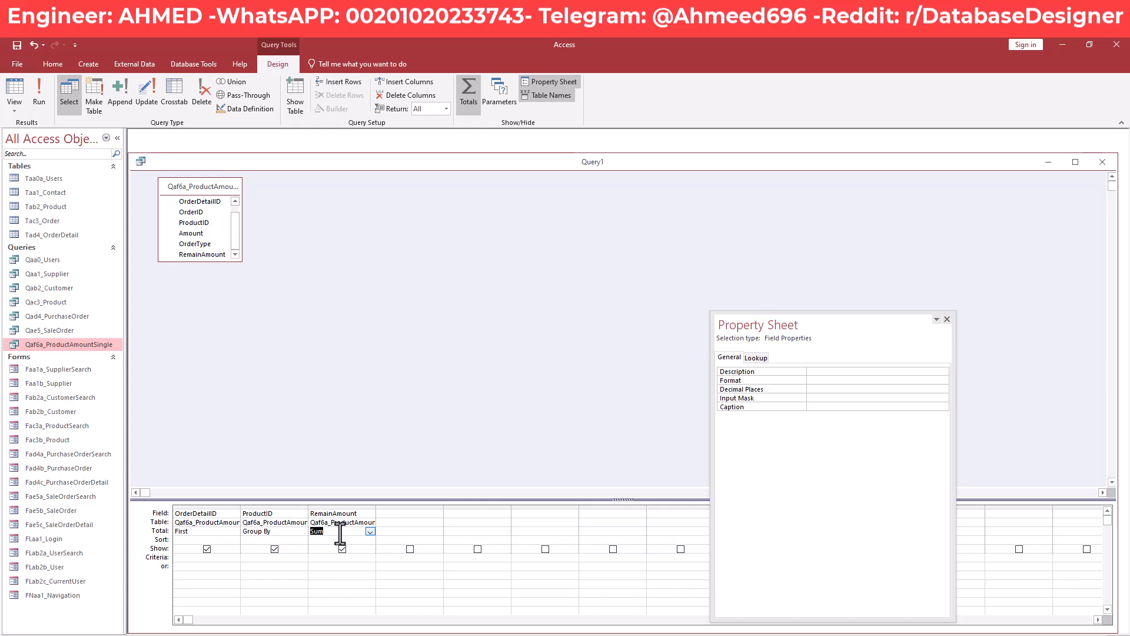
pyautogui.click(325, 566)
pyautogui.click(41, 85)
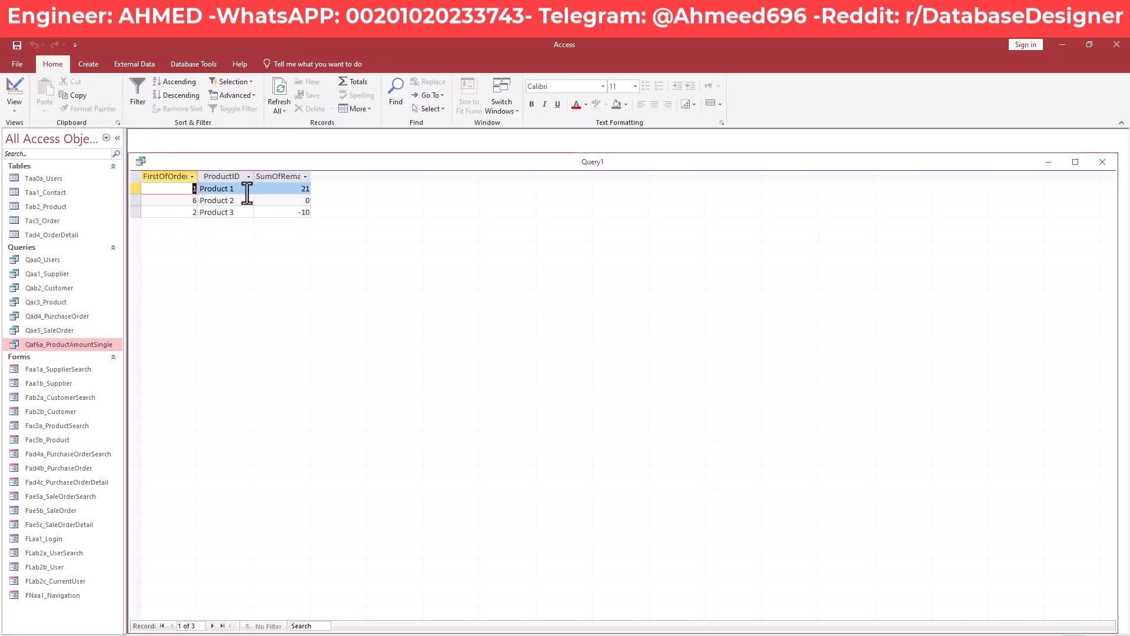
# Examine the summed remaining amount of each of the three products in the query results
pyautogui.moveTo(237, 189); pyautogui.dragTo(205, 190)
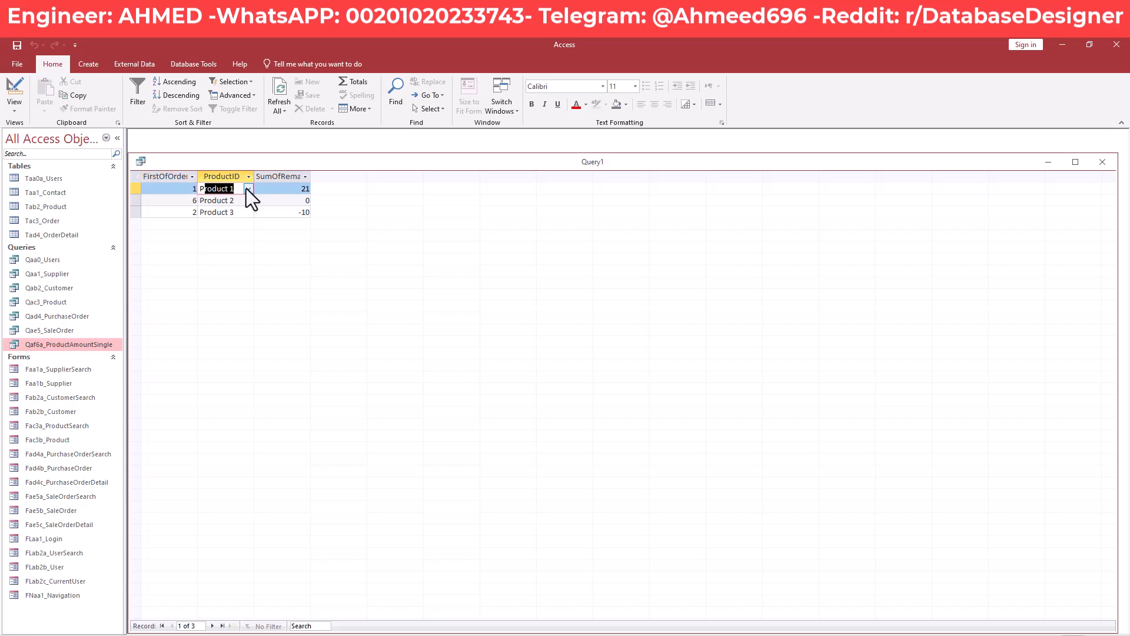
pyautogui.doubleClick(305, 188)
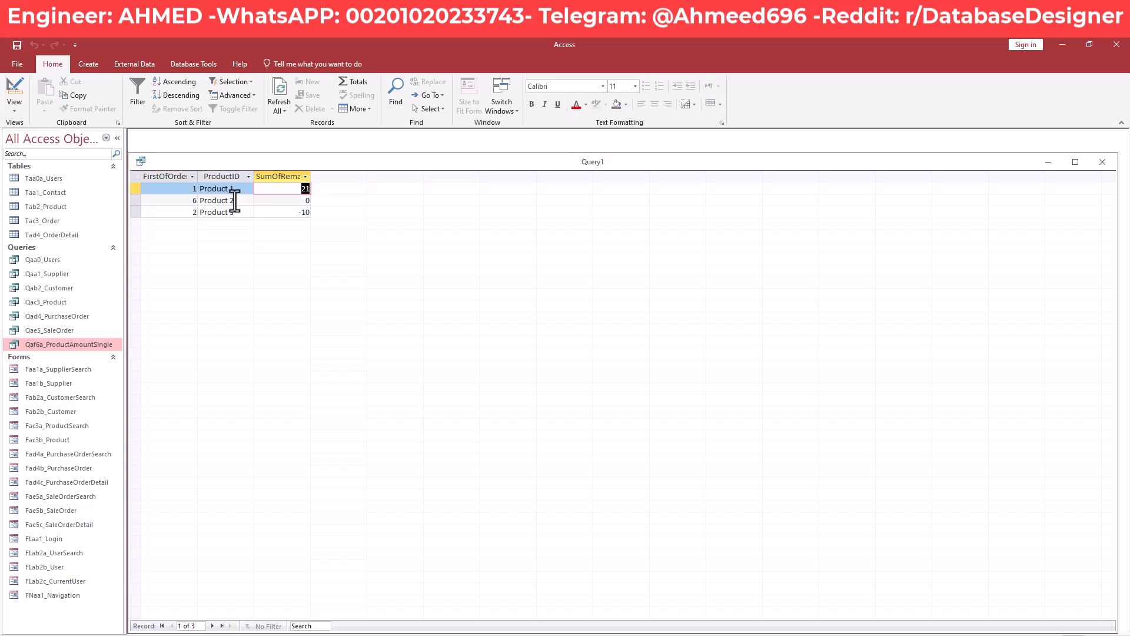
pyautogui.click(199, 200)
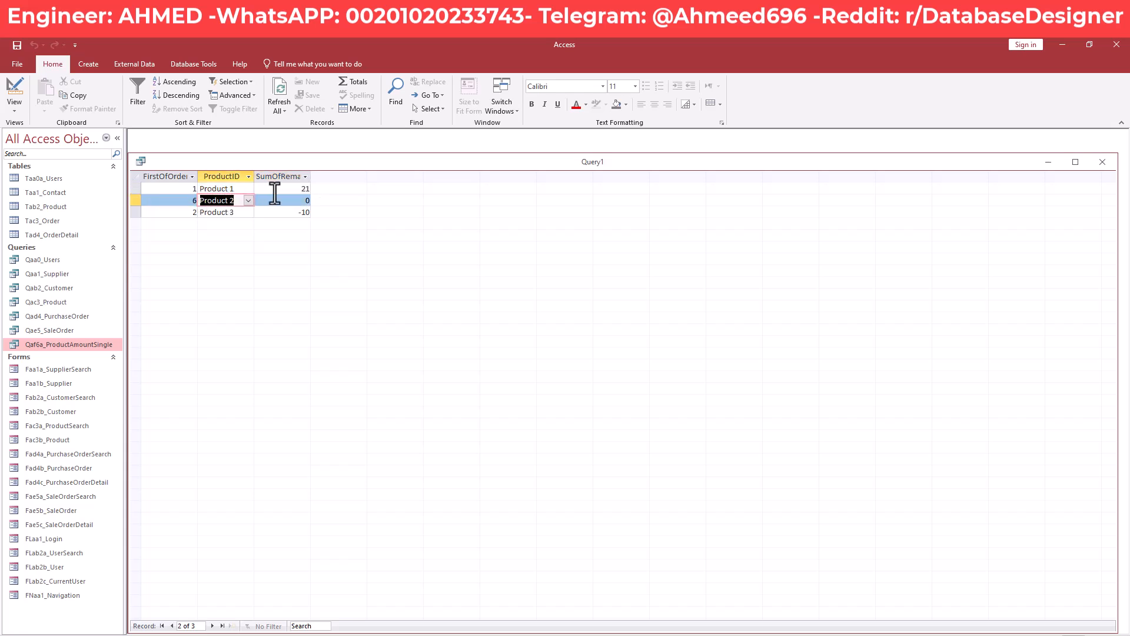
pyautogui.click(293, 201)
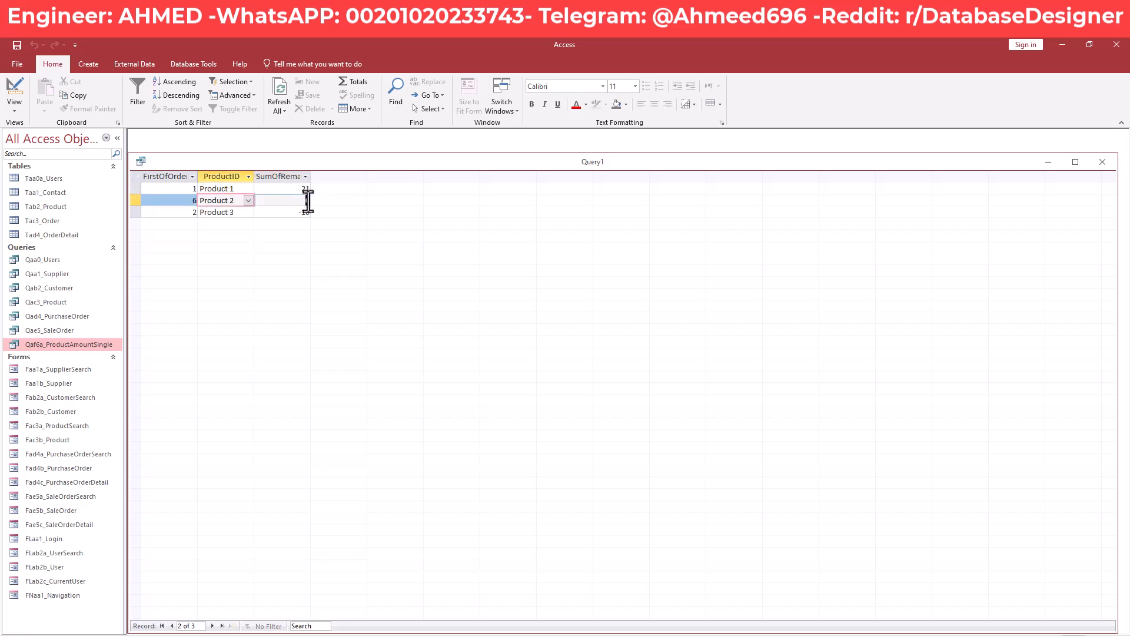
pyautogui.click(235, 200)
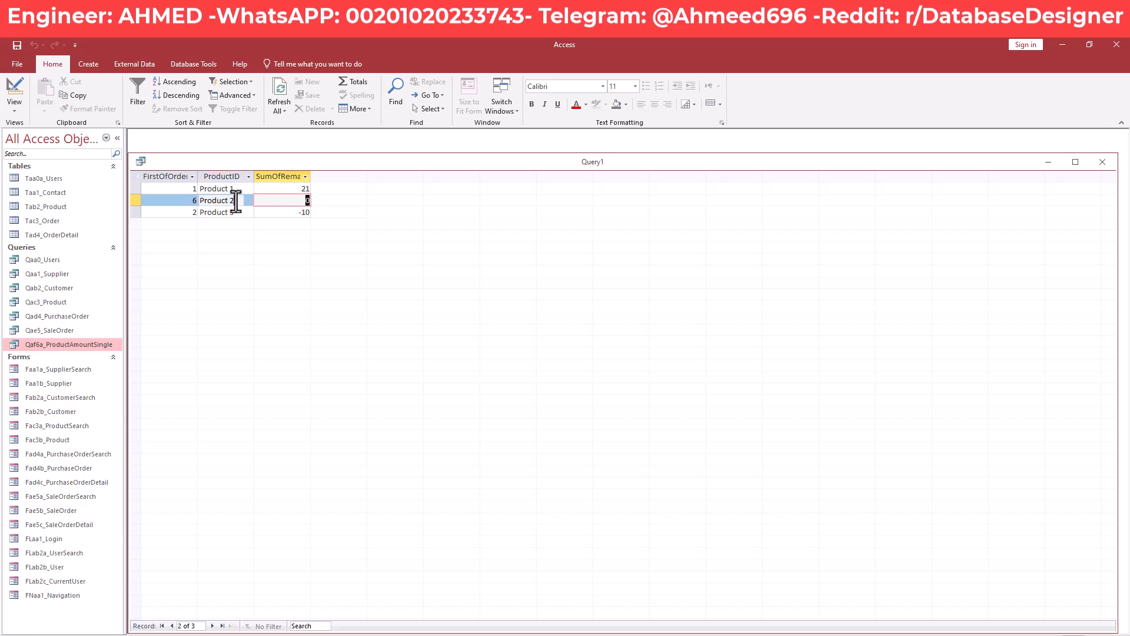
pyautogui.click(308, 212)
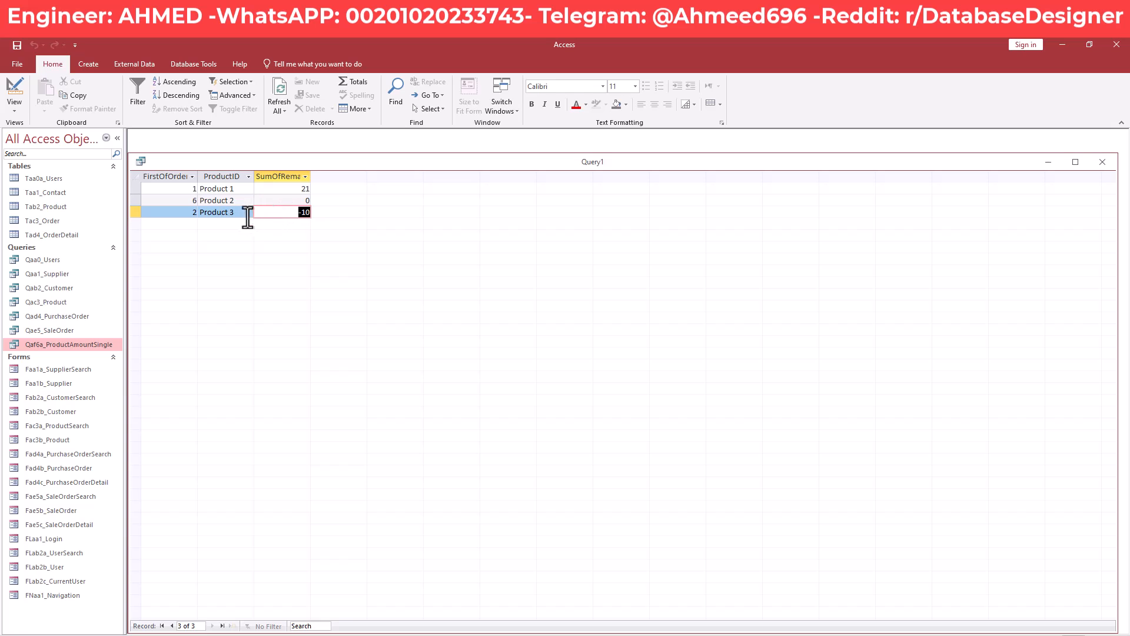
pyautogui.moveTo(231, 213); pyautogui.dragTo(199, 213)
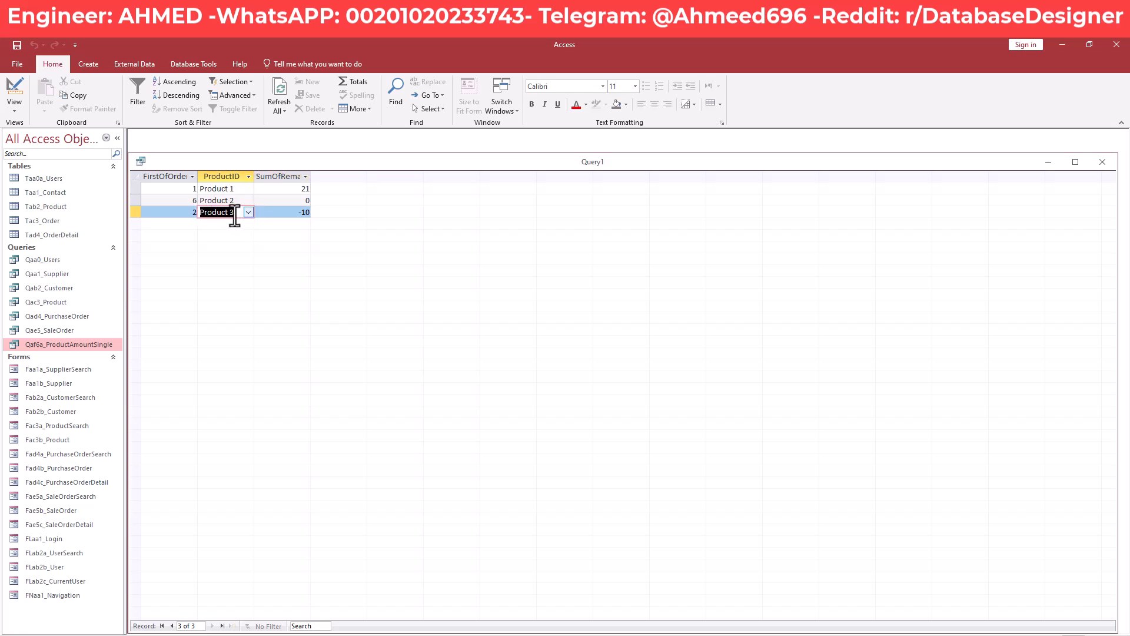
pyautogui.moveTo(267, 212); pyautogui.dragTo(323, 212)
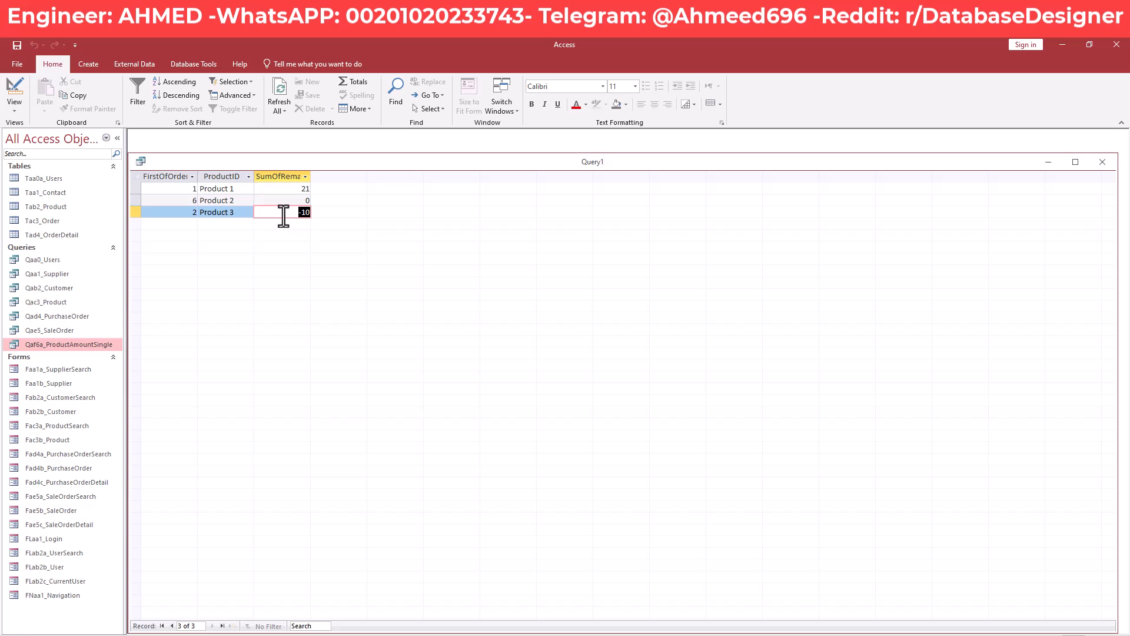
# Close the totals query and save it as Qaf6b_ProductAmountTotal
pyautogui.click(1102, 163)
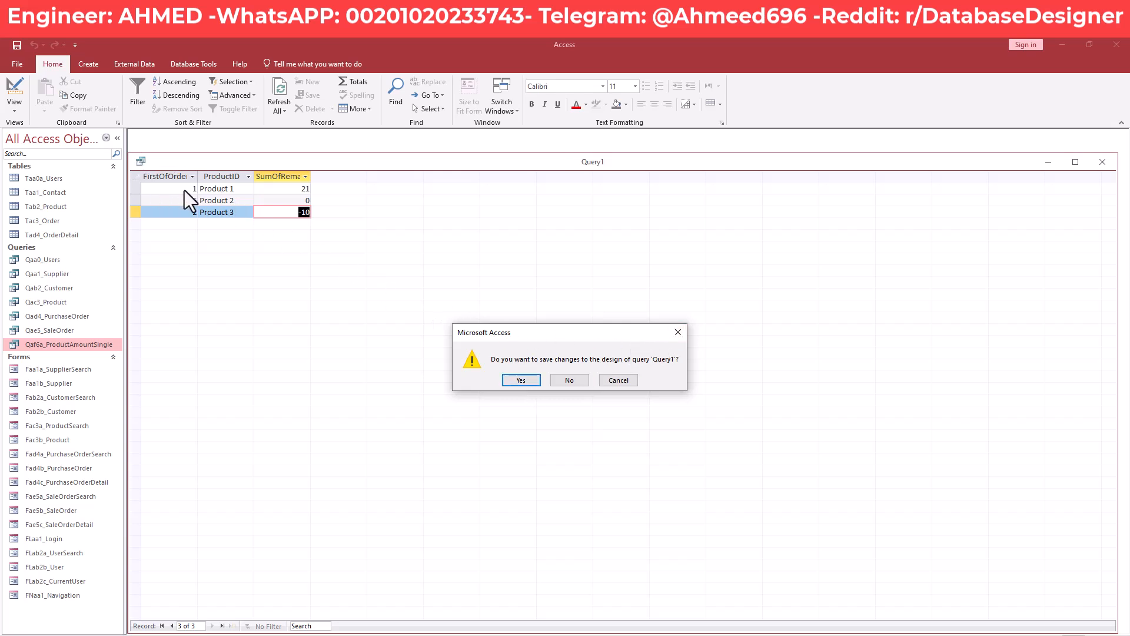
pyautogui.click(521, 380)
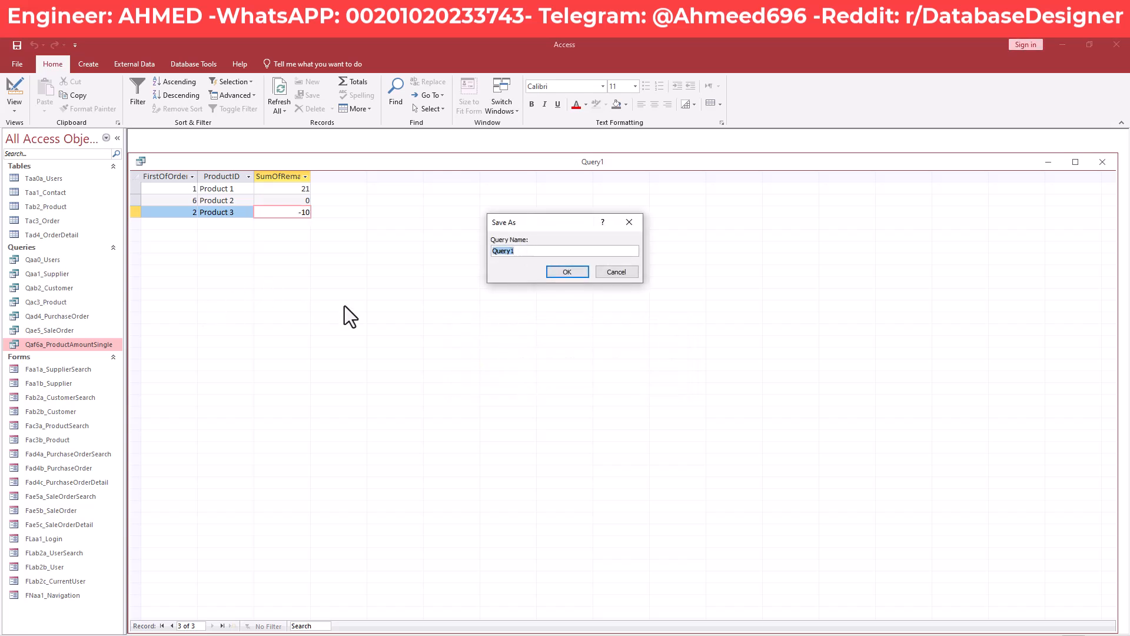
pyautogui.write('Qaf6b')
pyautogui.write('_ProductAmount')
pyautogui.write('Total')
pyautogui.press('Return')
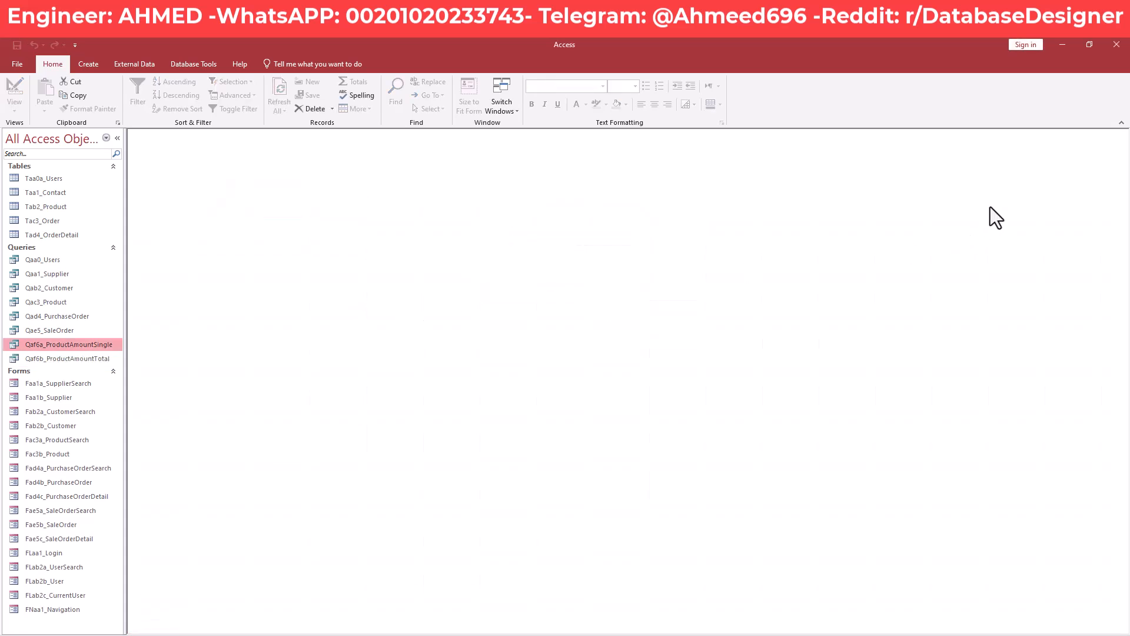
# Open the Tad4_OrderDetail table and compare the amounts of the two Product 3 records
pyautogui.doubleClick(52, 235)
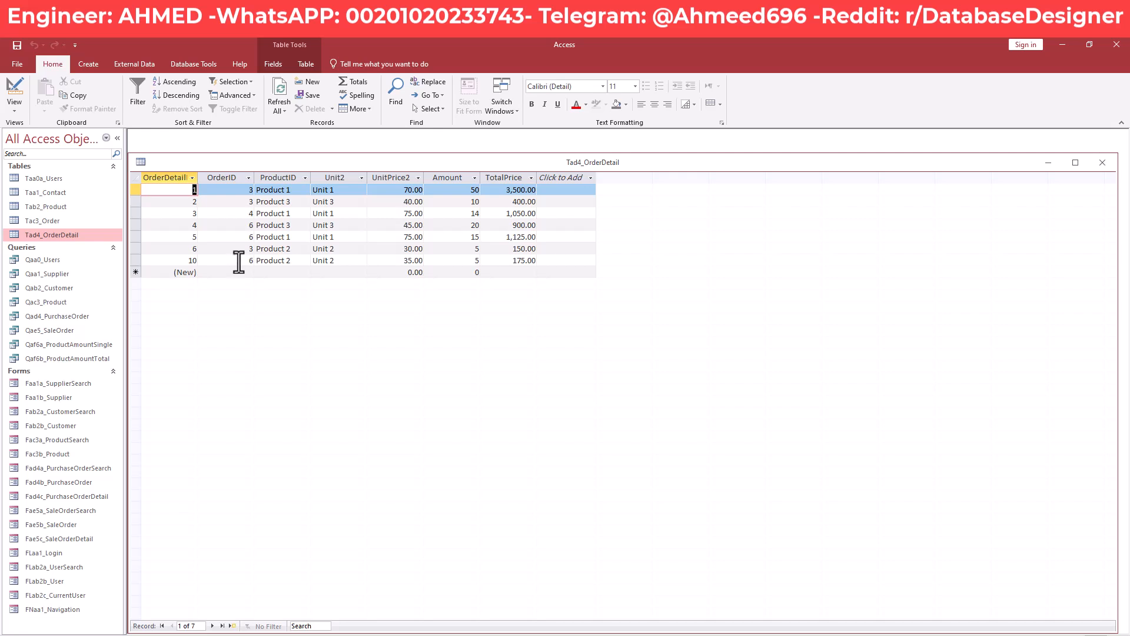
pyautogui.click(245, 260)
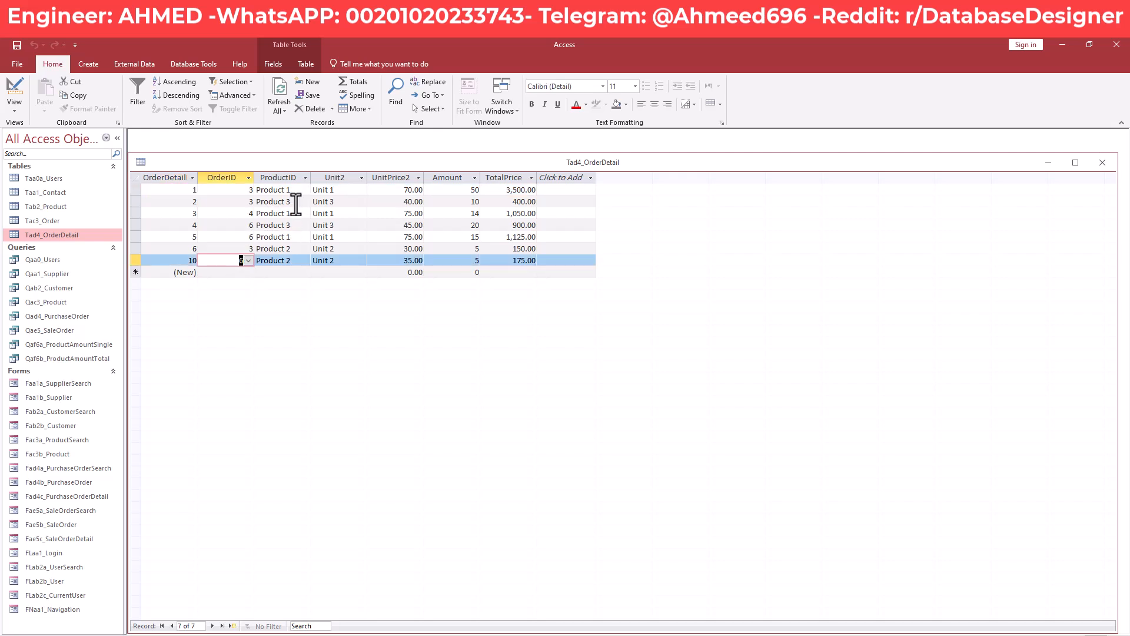
pyautogui.click(285, 201)
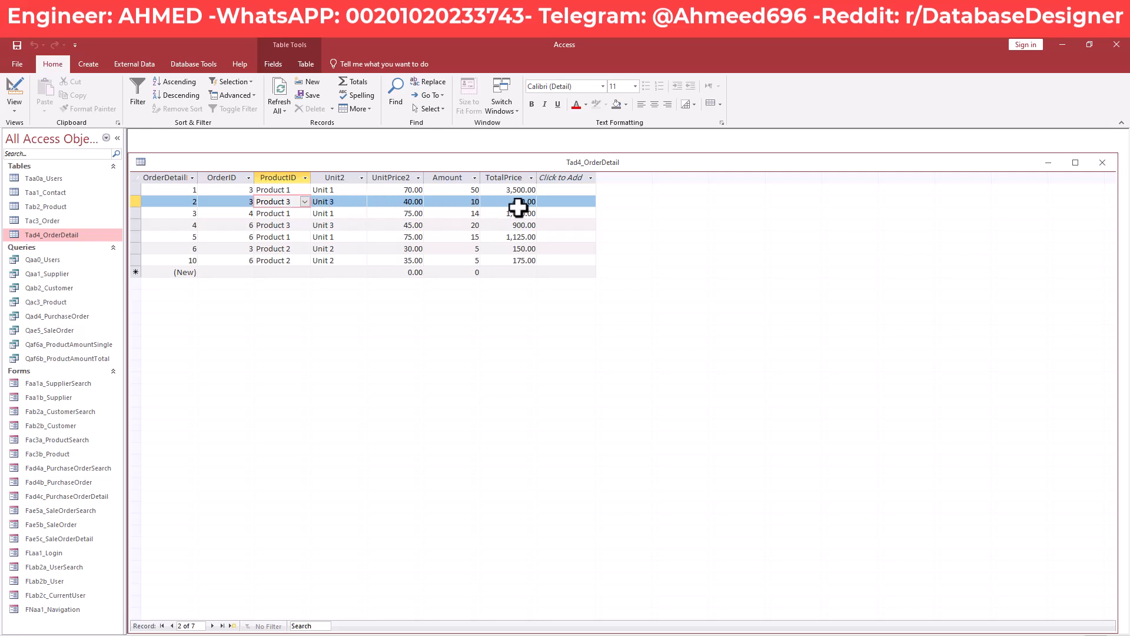
pyautogui.click(468, 202)
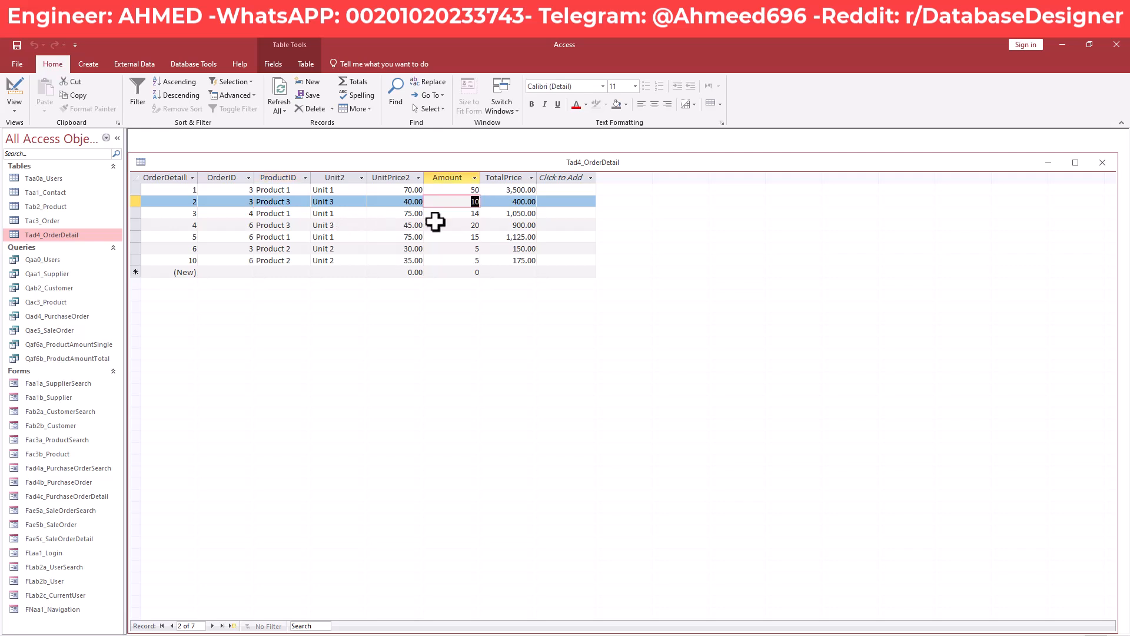
pyautogui.click(466, 226)
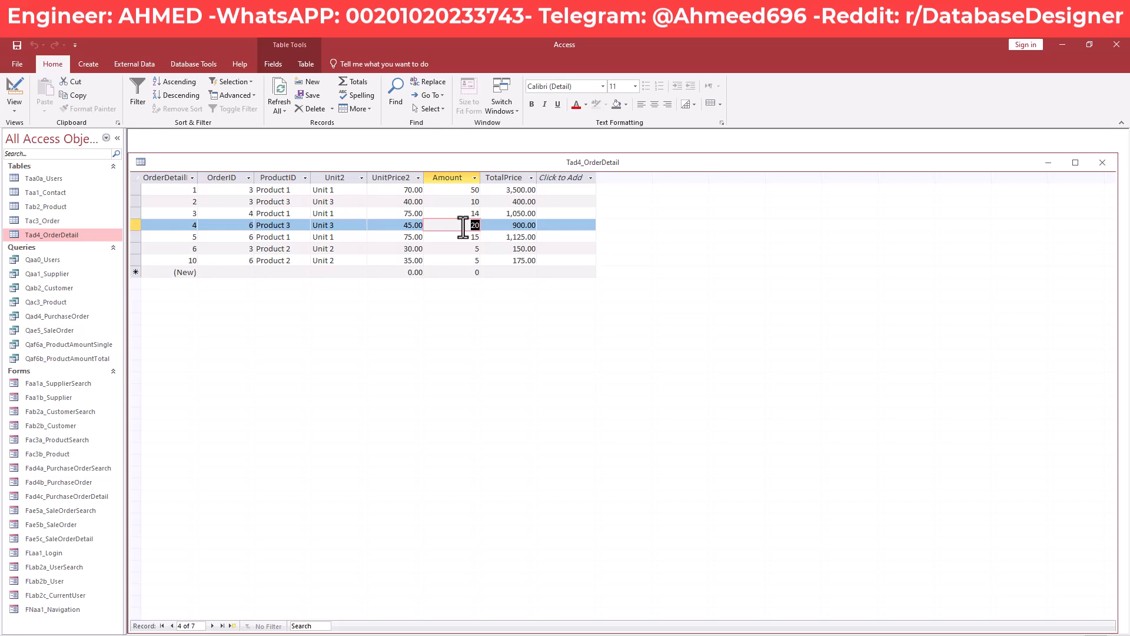
pyautogui.click(464, 227)
# Set the Amount of the first Product 3 record in the order detail table to 30
pyautogui.moveTo(464, 204); pyautogui.dragTo(484, 203)
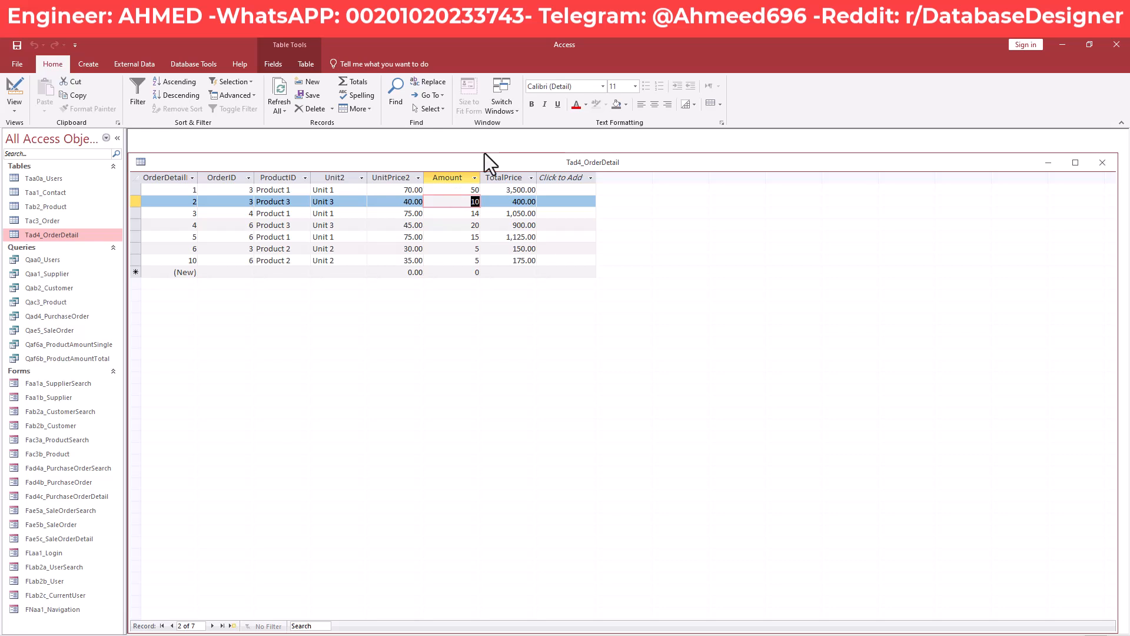
pyautogui.write('30')
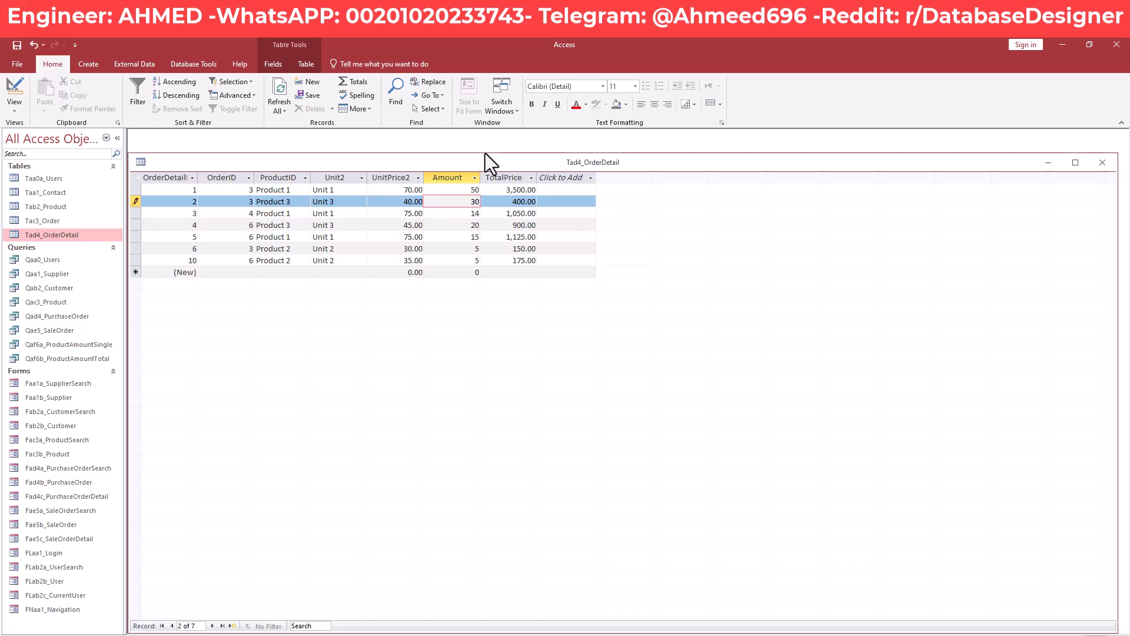
pyautogui.click(447, 237)
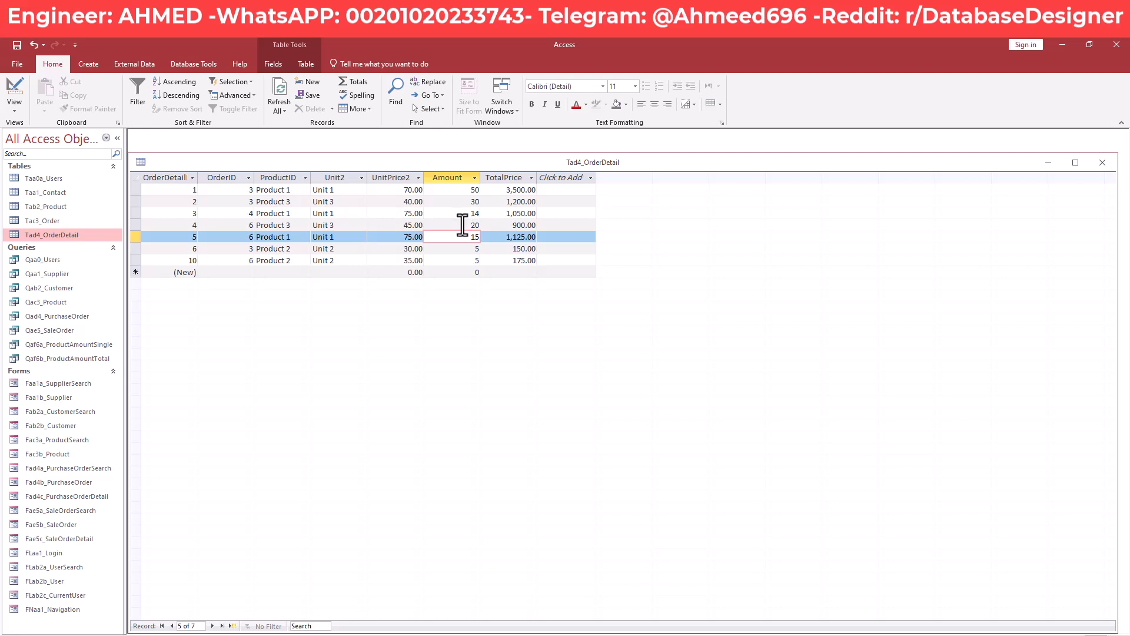
# Set the Amount of the first Product 3 record to 40 and close the order detail table
pyautogui.click(471, 201)
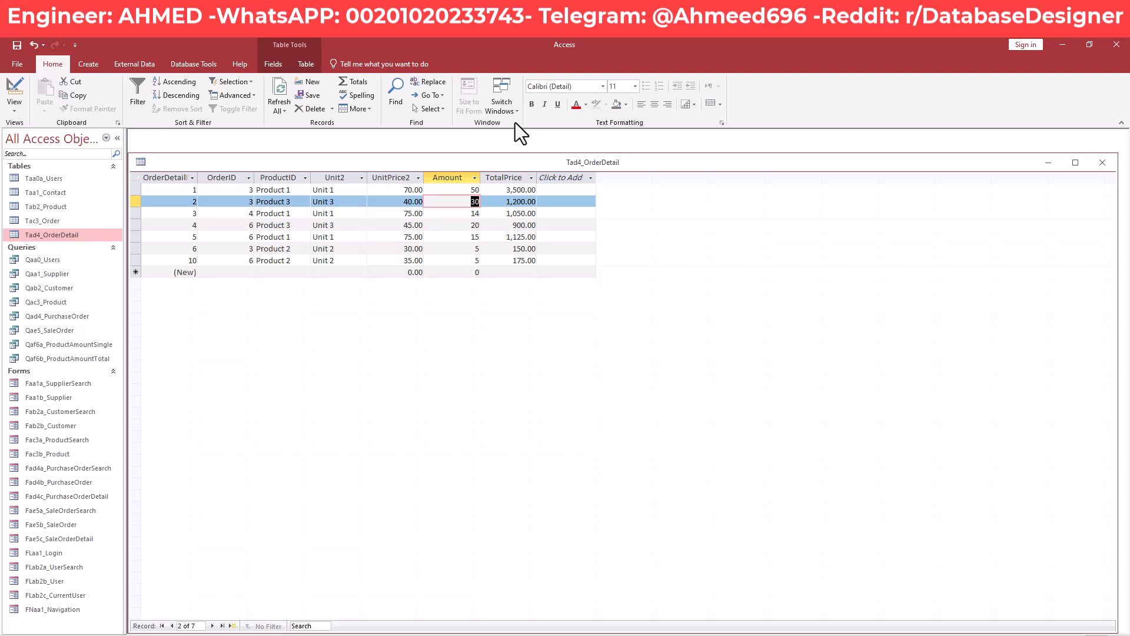
pyautogui.write('40')
pyautogui.click(454, 240)
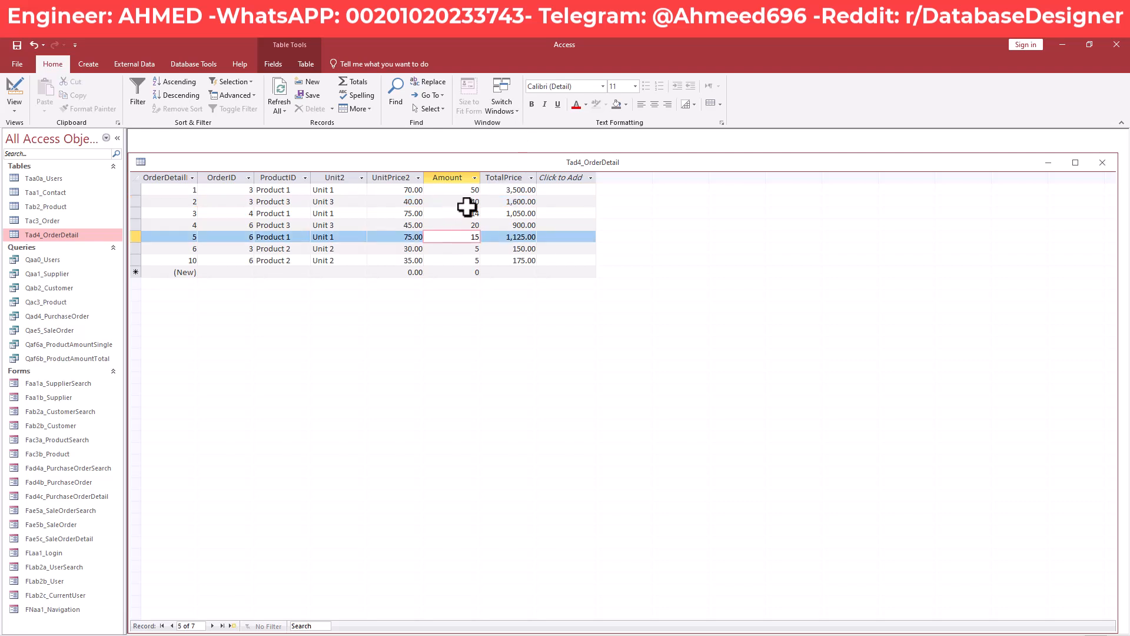
pyautogui.click(459, 227)
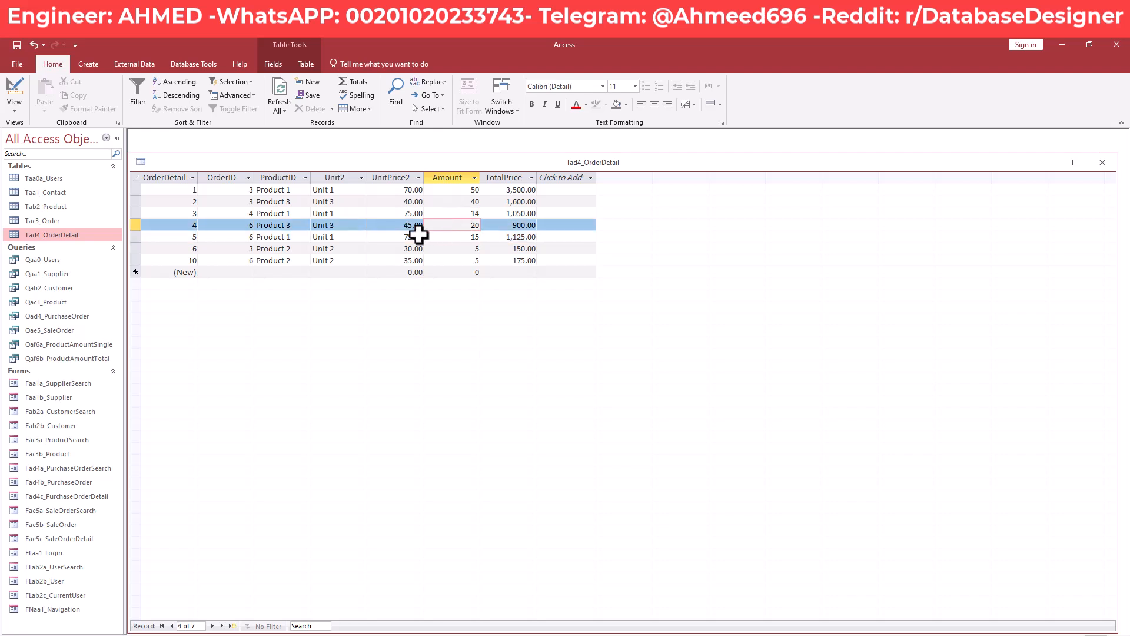
pyautogui.click(295, 227)
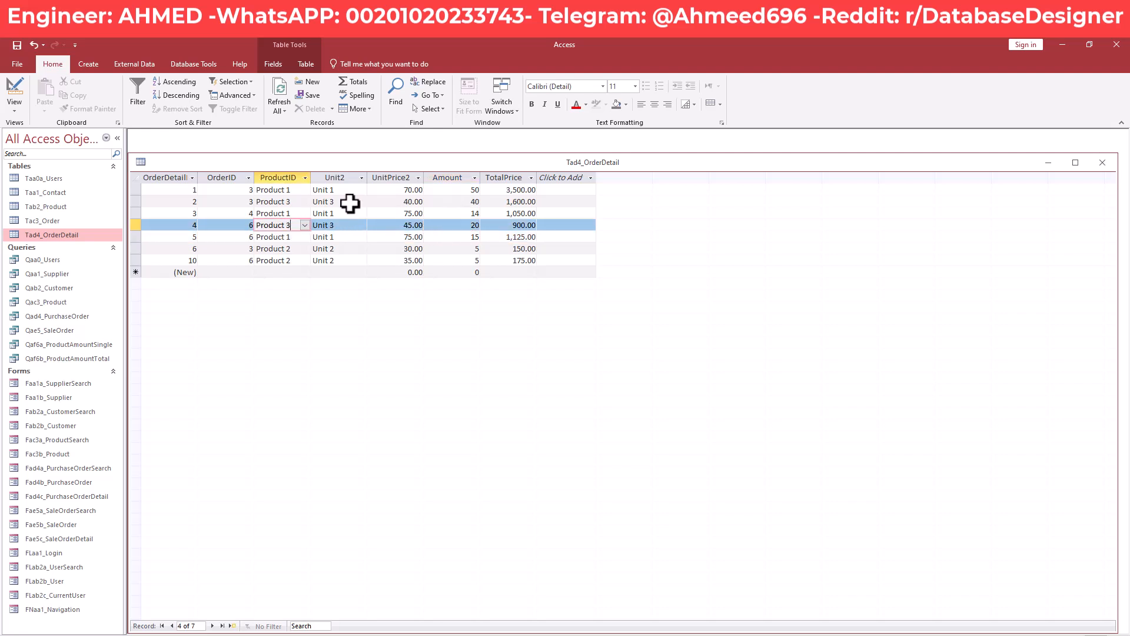
pyautogui.click(1103, 162)
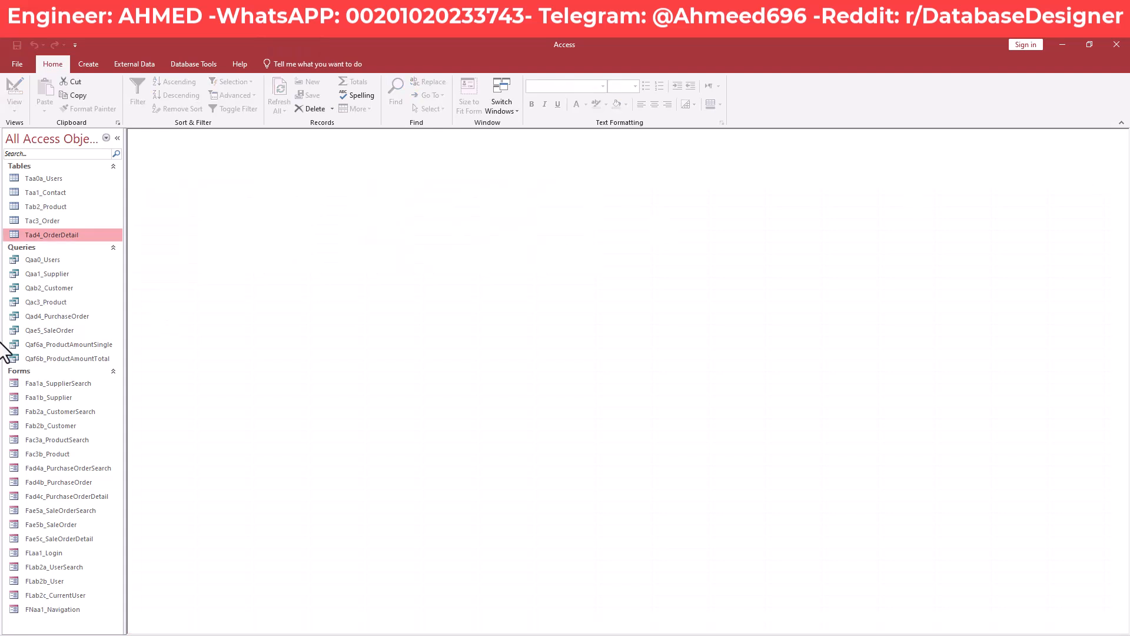
# Open the Qaf6b_ProductAmountTotal query, check the summed remaining amount for Product 3, and close the query
pyautogui.doubleClick(80, 362)
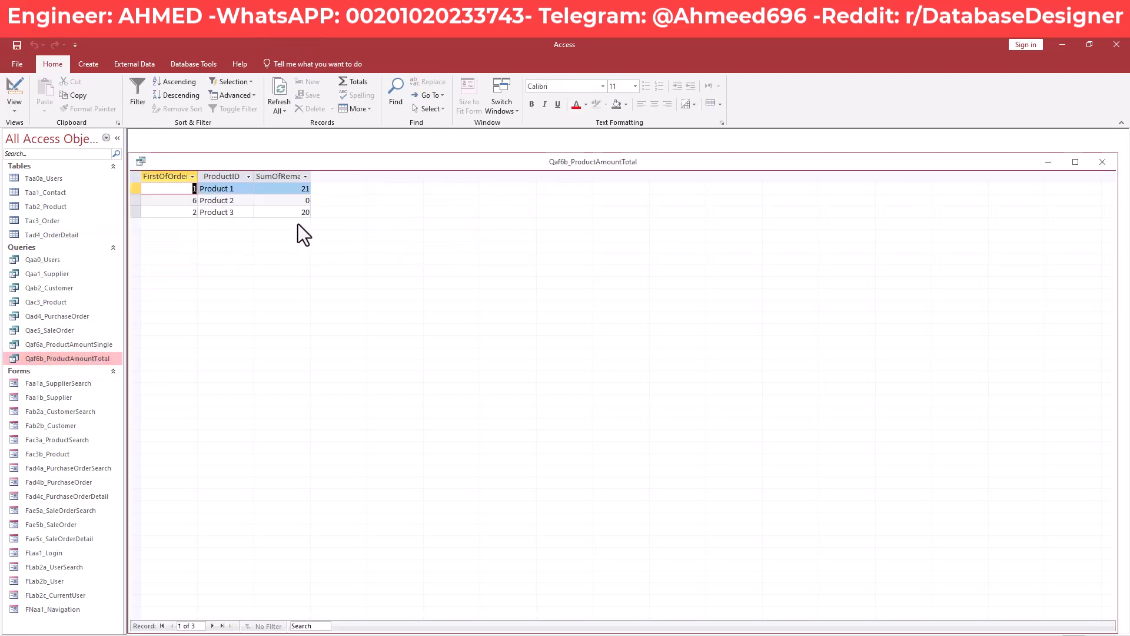
pyautogui.doubleClick(304, 213)
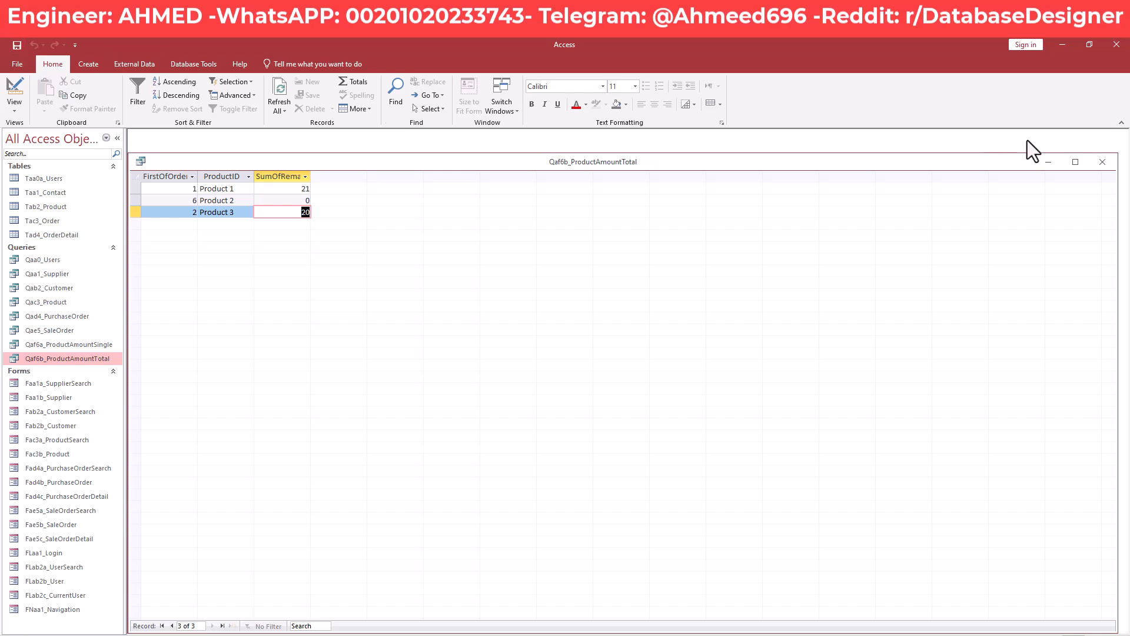
pyautogui.click(1103, 162)
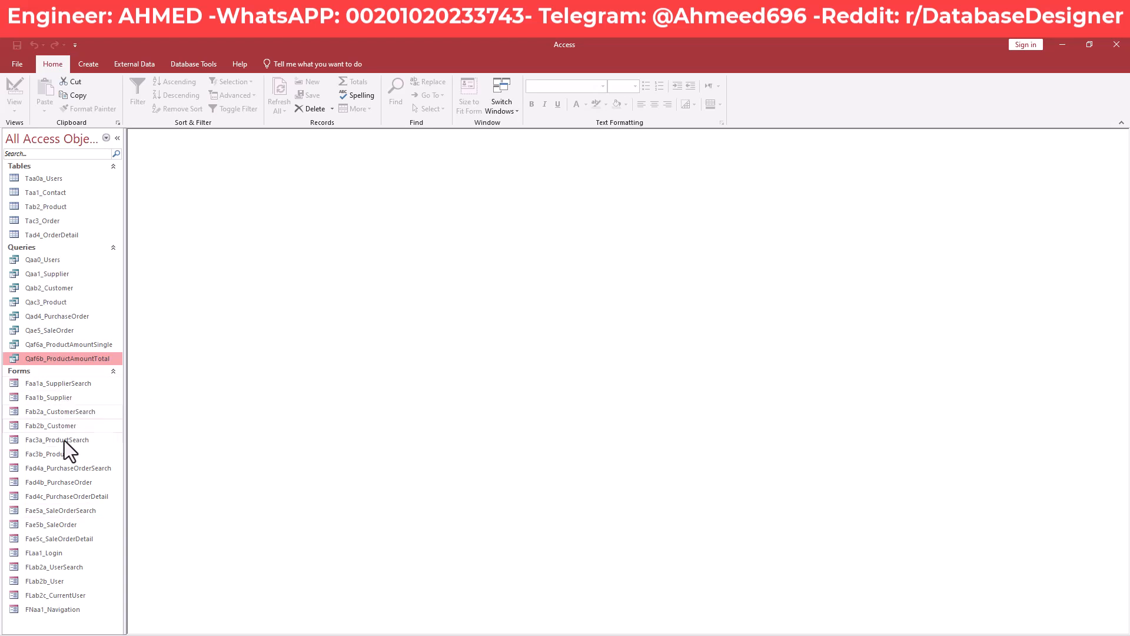
# Open the Fae5a_SaleOrderSearch form to view its layout
pyautogui.doubleClick(72, 511)
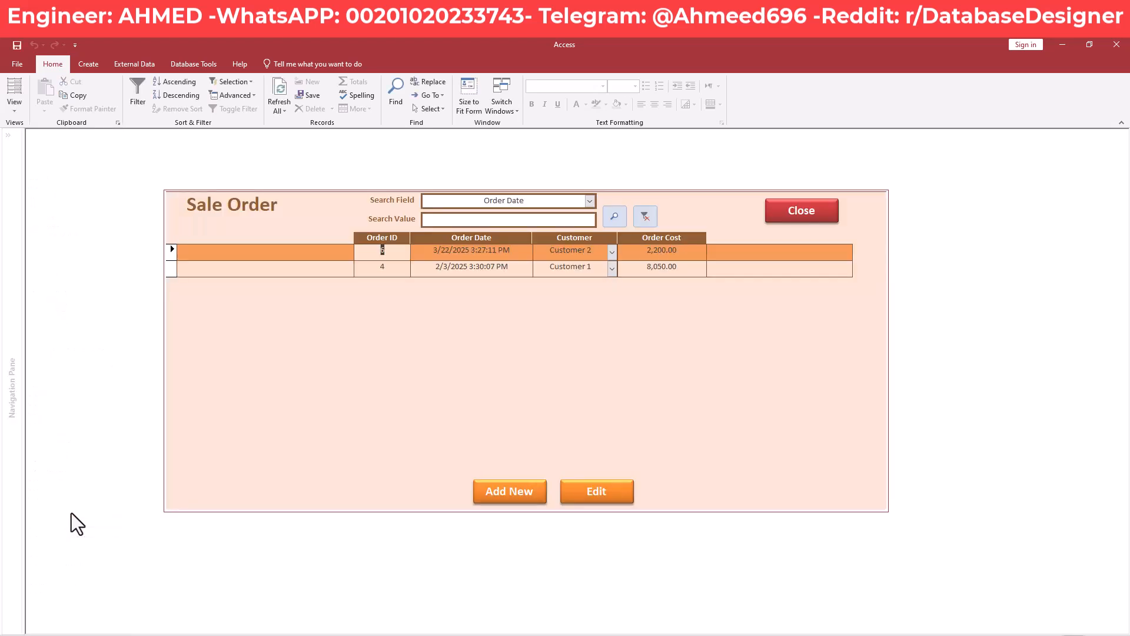
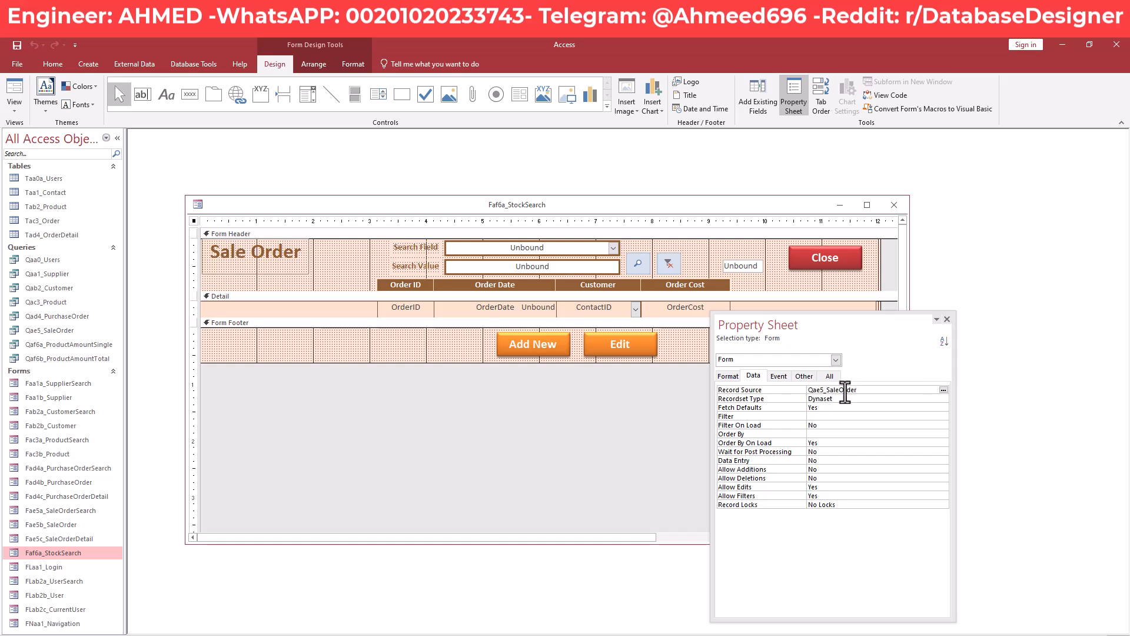
# Set the record source of the Faf6a_StockSearch form to Qaf6b_ProductAmountTotal and save the form
pyautogui.click(934, 390)
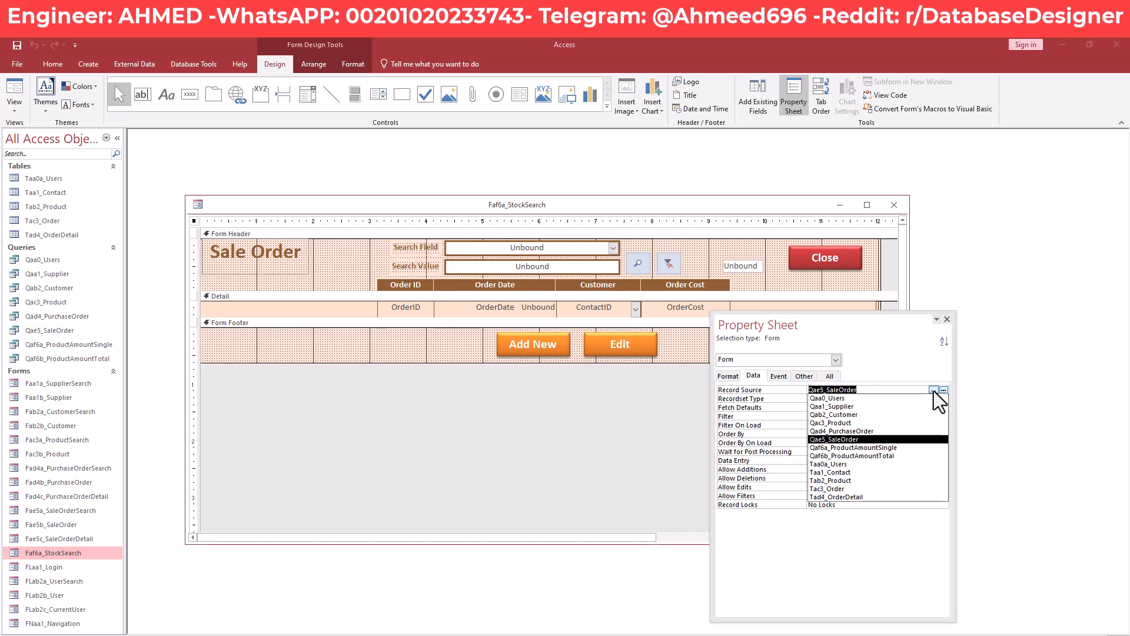
pyautogui.click(895, 456)
pyautogui.rightClick(288, 203)
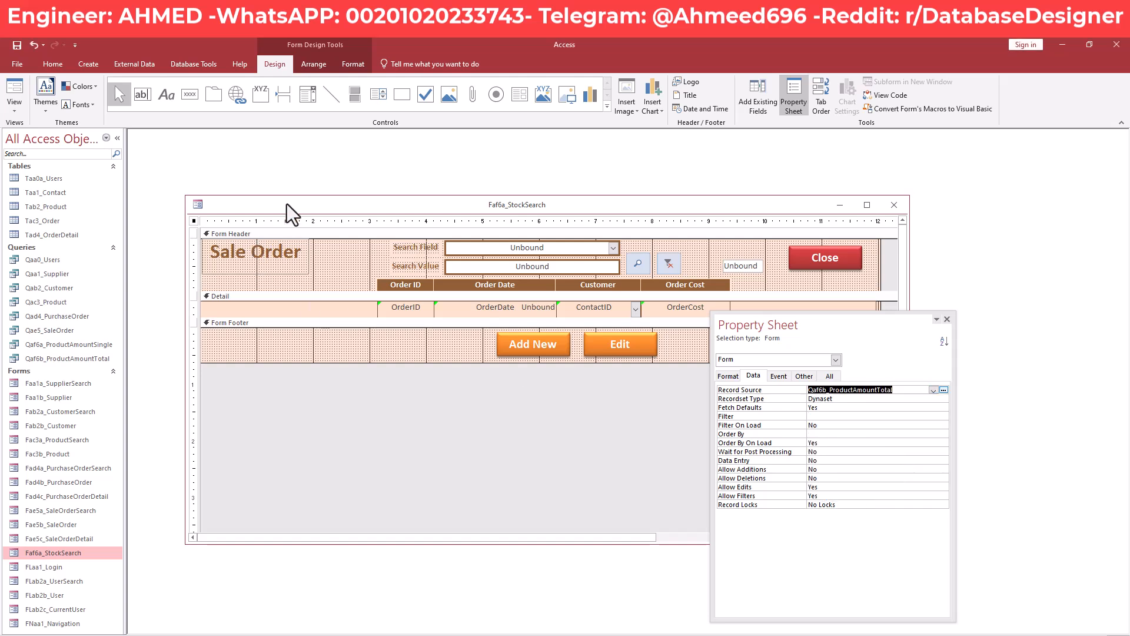
pyautogui.click(302, 211)
# Enlarge the stock search form's Detail section downward and display the list of fields available from its record source
pyautogui.moveTo(805, 328); pyautogui.dragTo(803, 372)
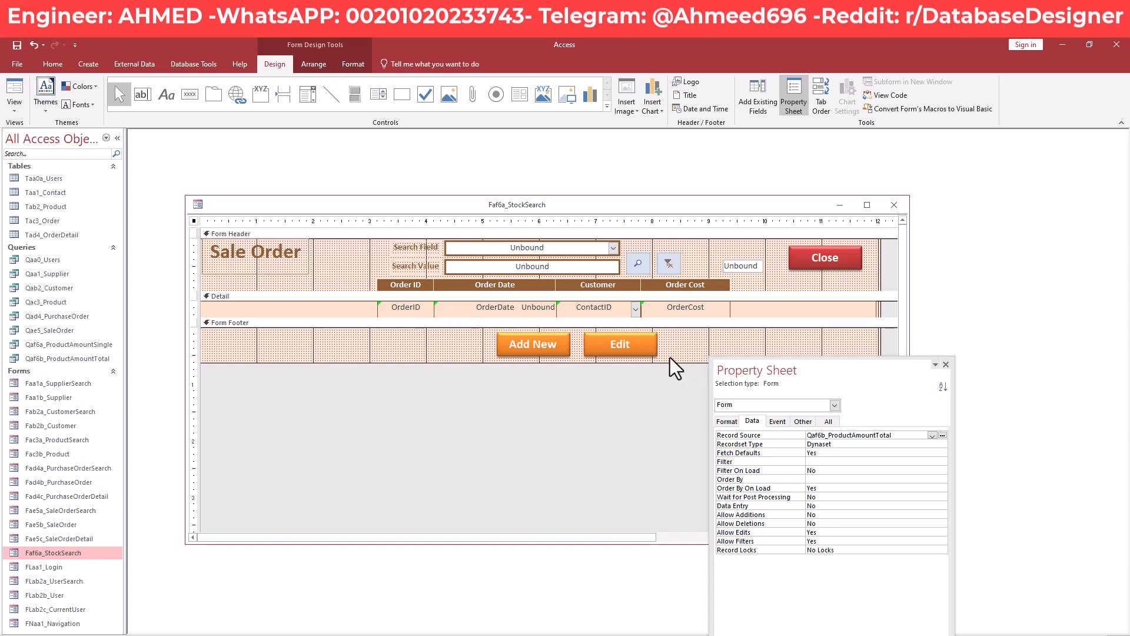
pyautogui.moveTo(764, 376); pyautogui.dragTo(775, 361)
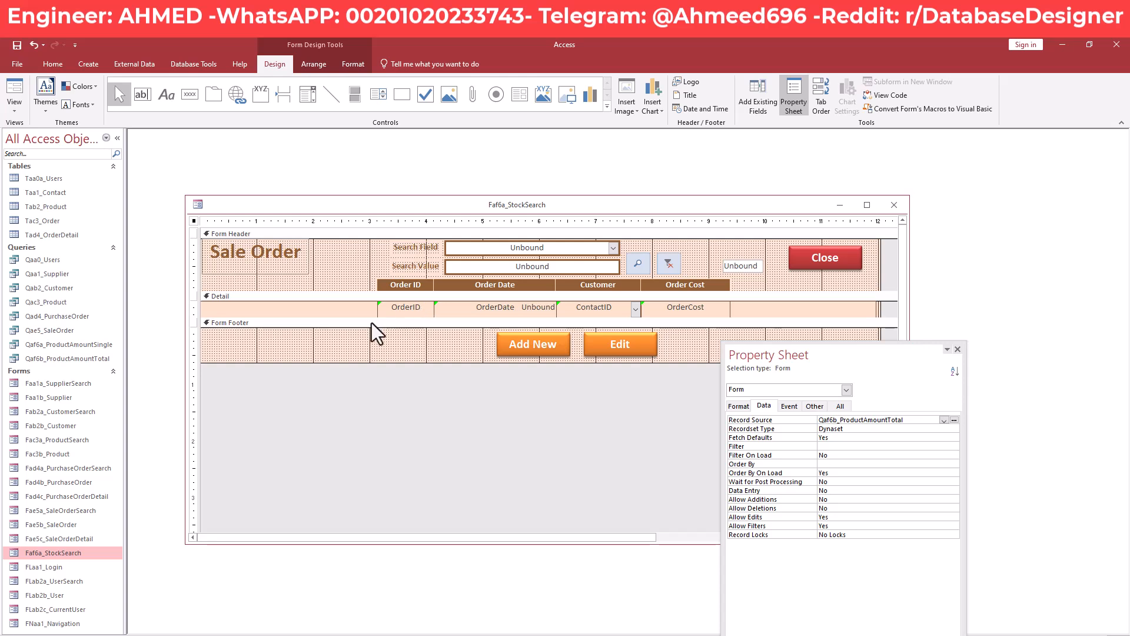
pyautogui.moveTo(369, 323); pyautogui.dragTo(370, 340)
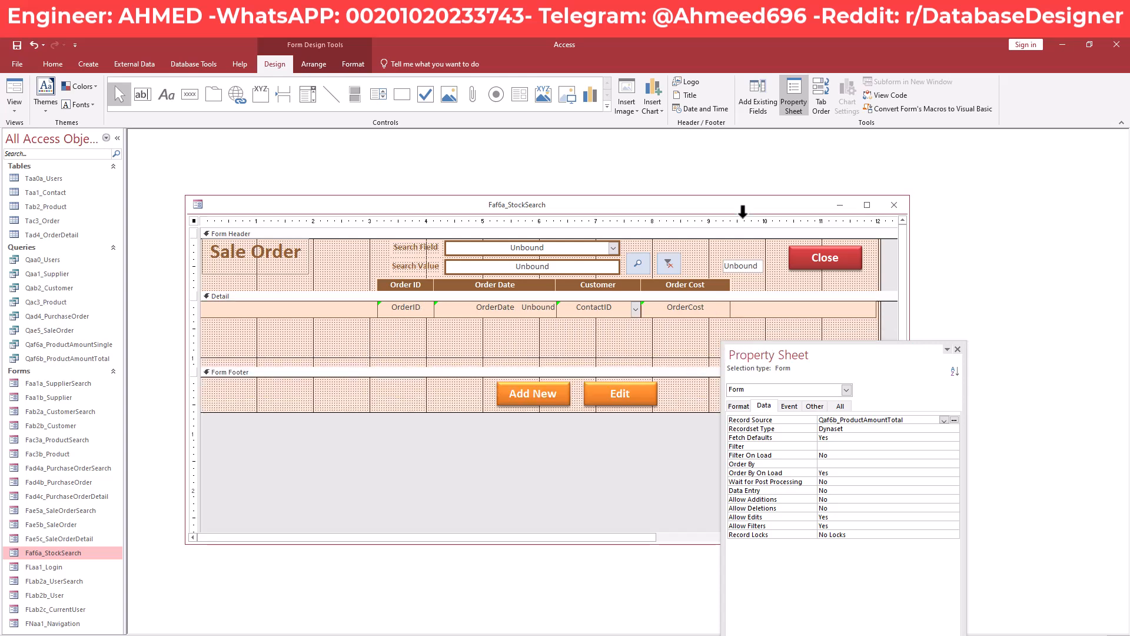
pyautogui.click(754, 91)
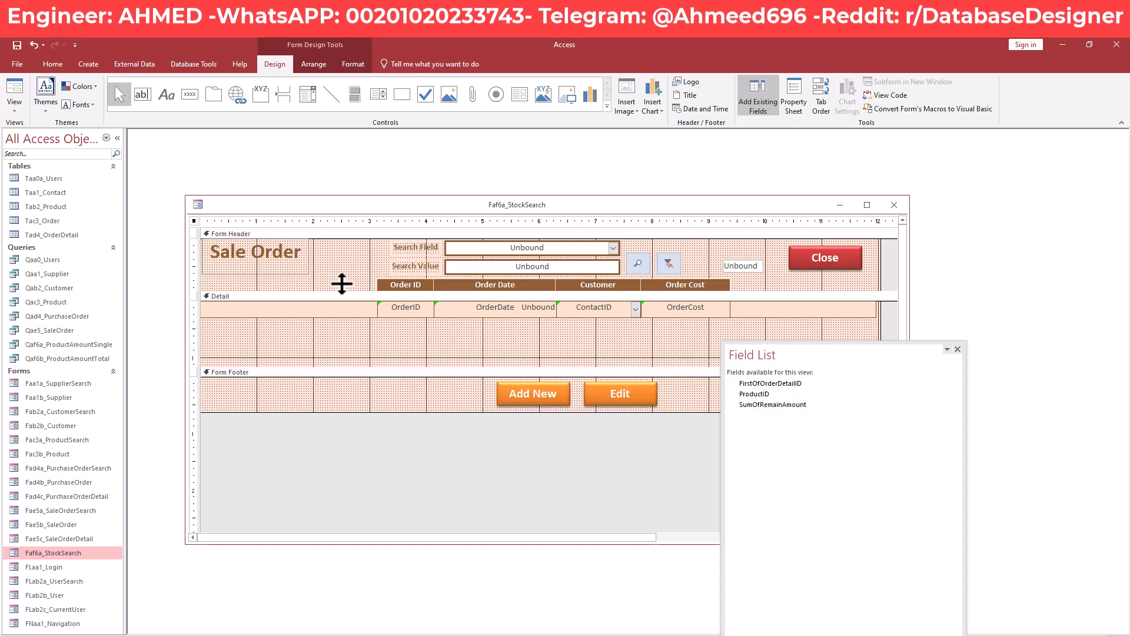
# Close the Faf6a_StockSearch form and open the Qaf6b_ProductAmountTotal query in Design View
pyautogui.rightClick(365, 203)
pyautogui.press('Escape')
pyautogui.rightClick(388, 207)
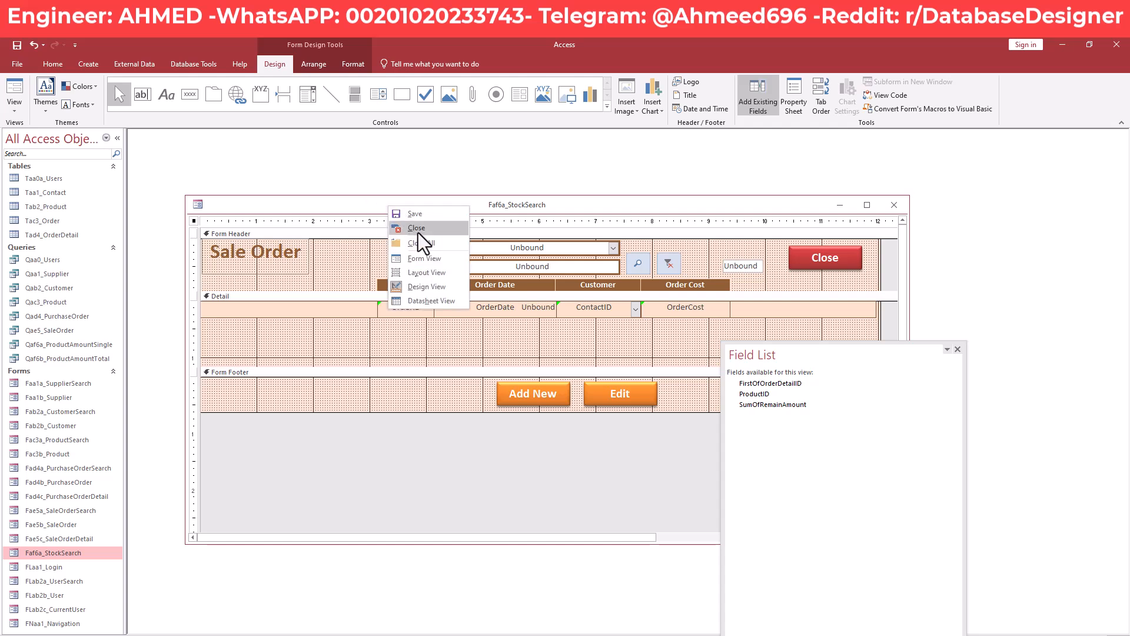
pyautogui.click(418, 228)
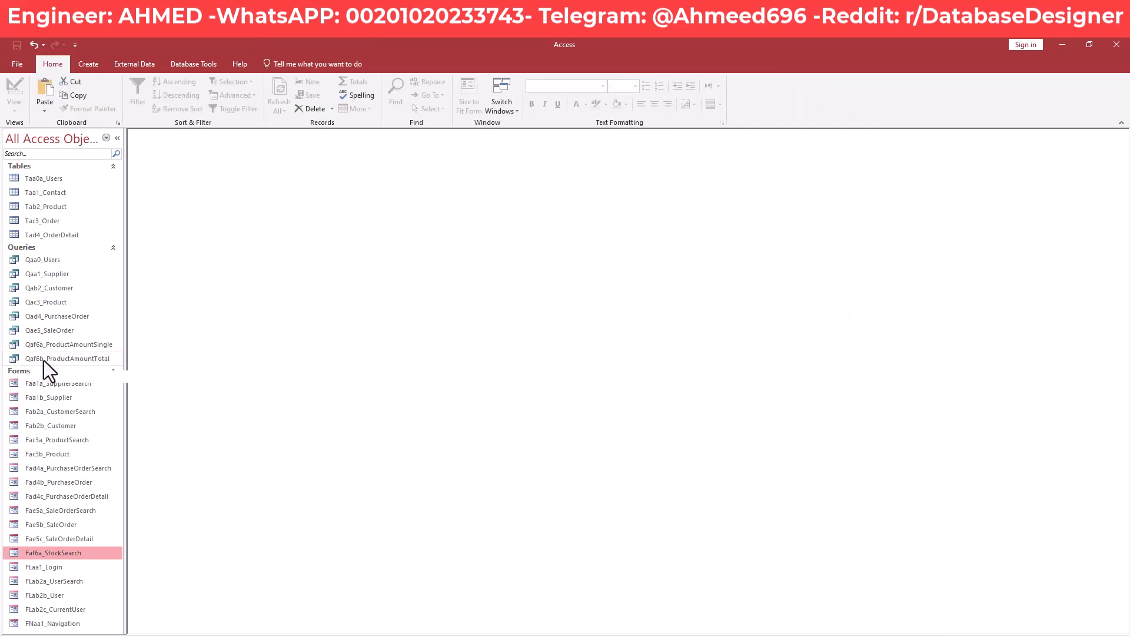
pyautogui.click(43, 360)
pyautogui.rightClick(44, 360)
pyautogui.click(111, 383)
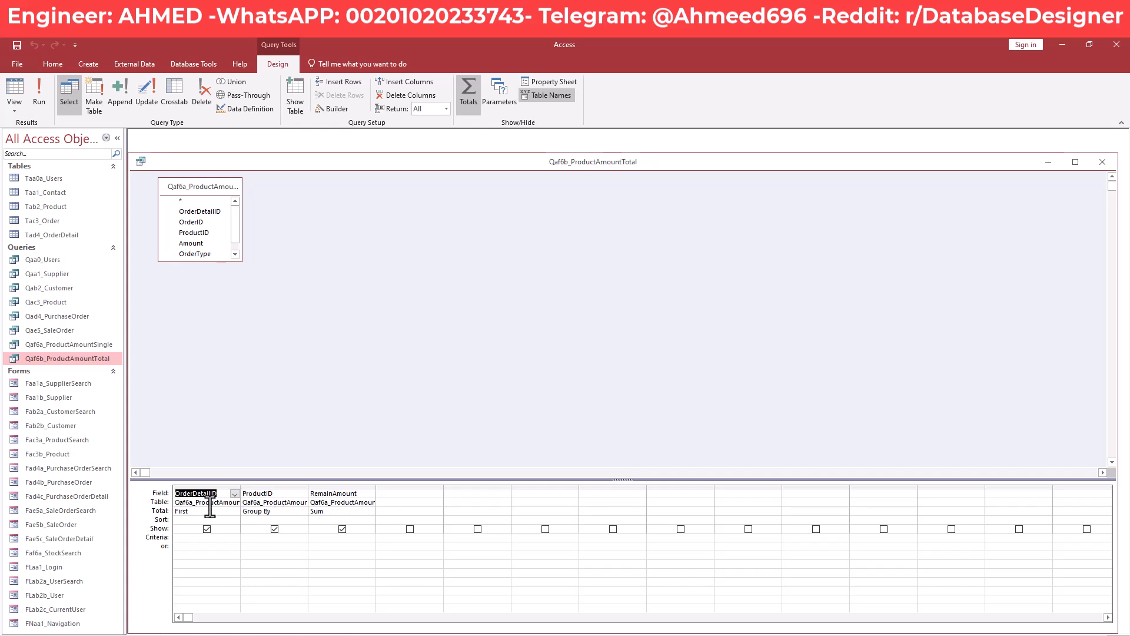
pyautogui.click(193, 544)
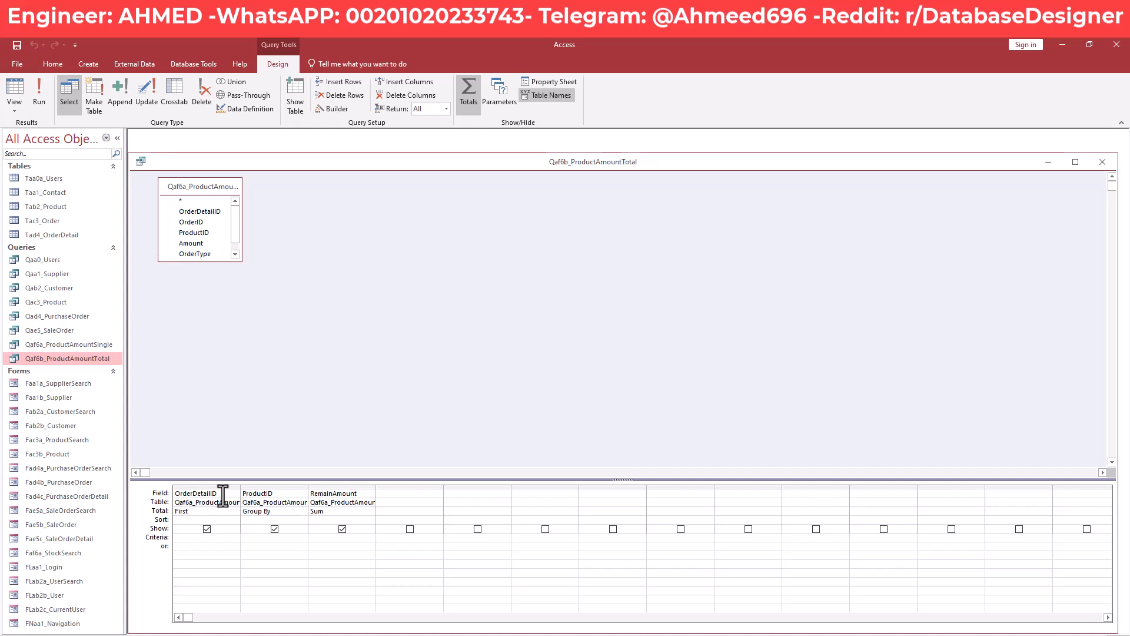
# Set the first query column's expression to OrderDetailID: [FirstOrderDetailID]
pyautogui.doubleClick(200, 494)
pyautogui.rightClick(187, 496)
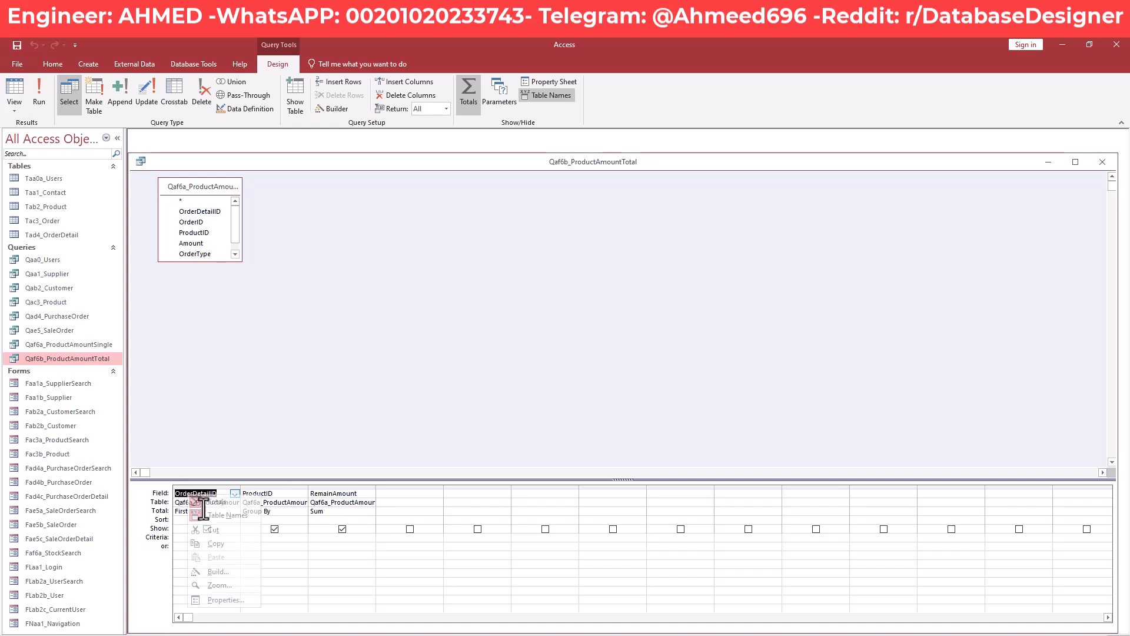
pyautogui.click(214, 574)
pyautogui.moveTo(484, 207); pyautogui.dragTo(415, 205)
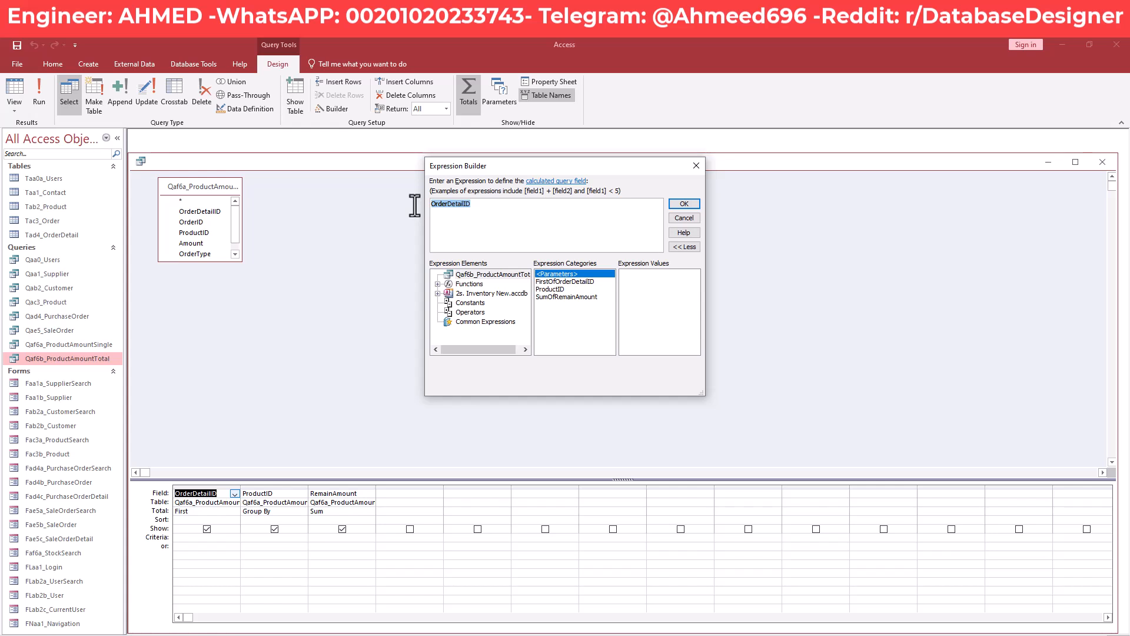
pyautogui.click(502, 203)
pyautogui.write('rstOrderDetailID')
pyautogui.click(683, 204)
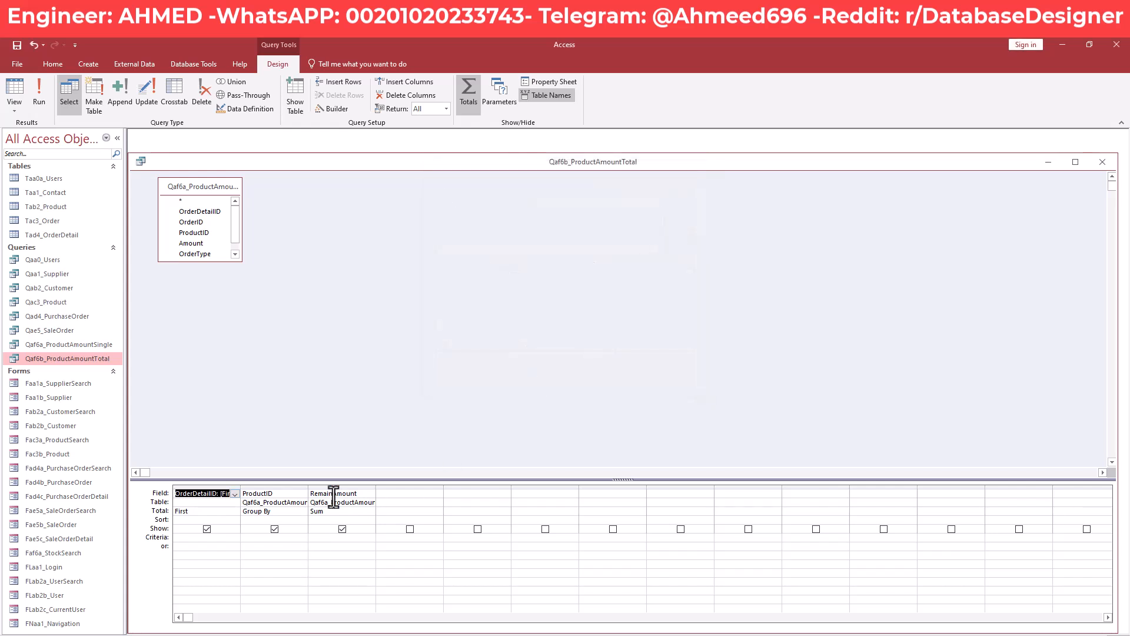
# Give the summed column the alias RemainAmount by setting its expression to RemainAmount: RemainAmount
pyautogui.click(360, 495)
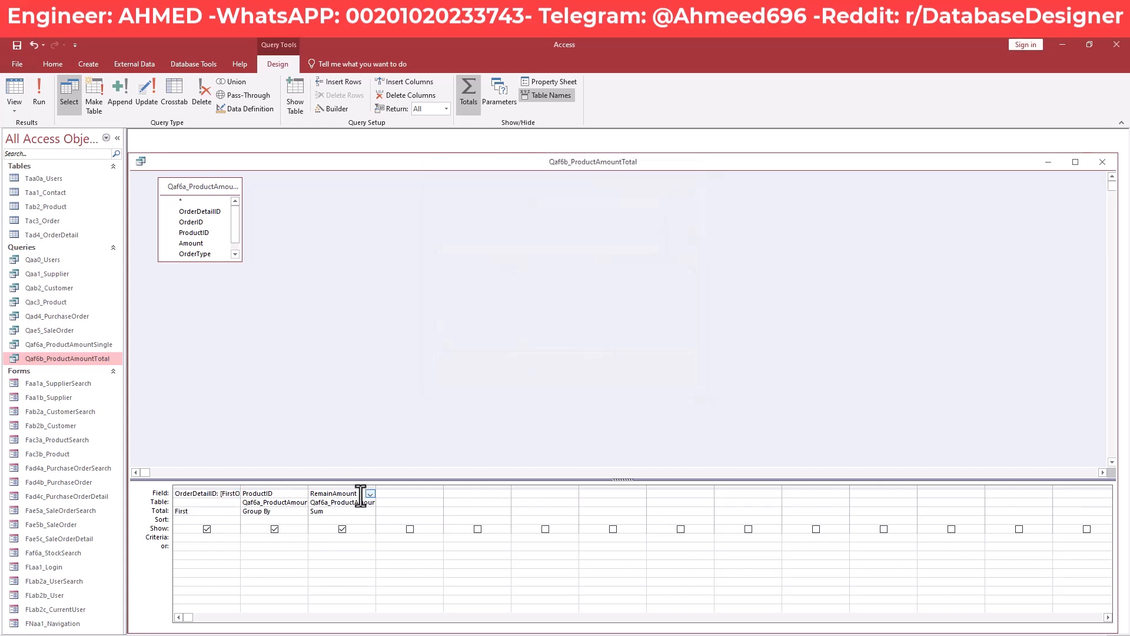
pyautogui.rightClick(360, 494)
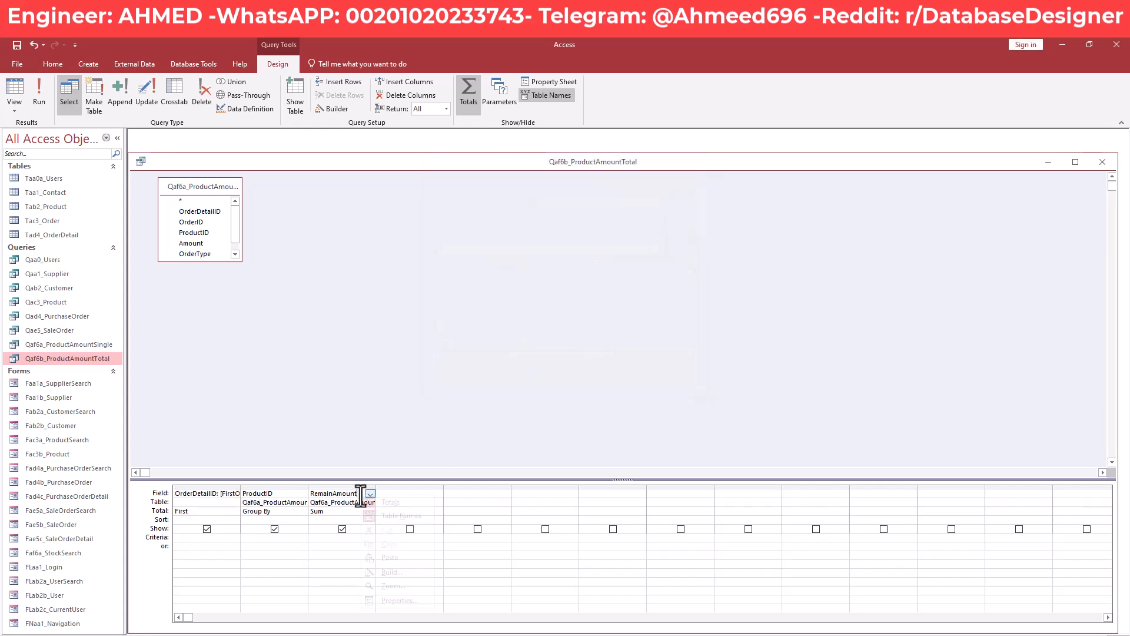
pyautogui.click(410, 576)
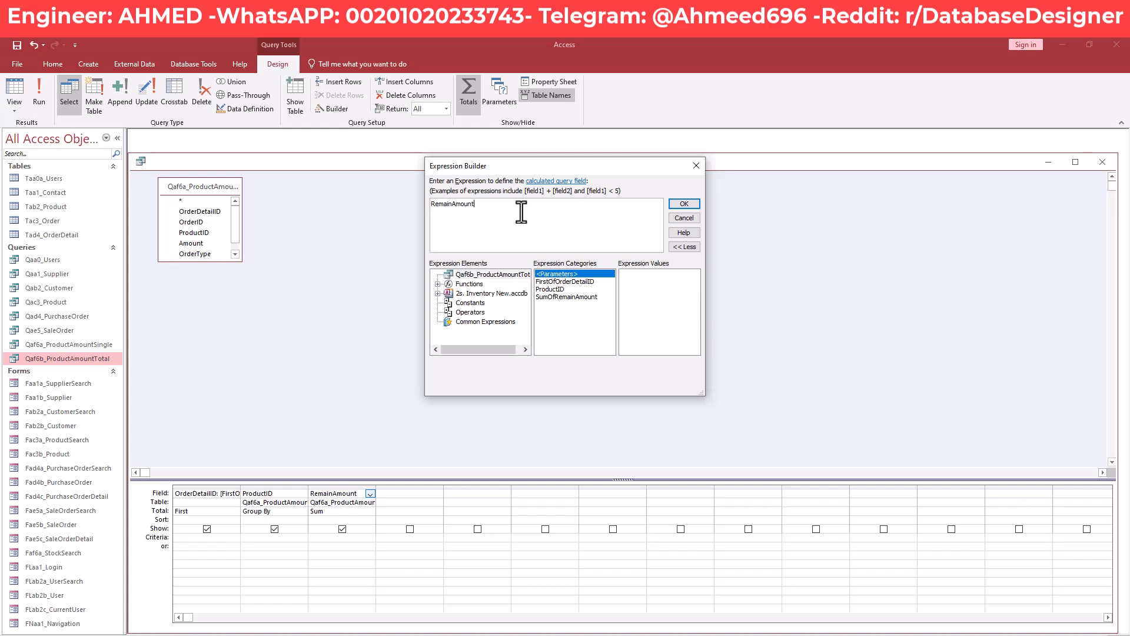
pyautogui.click(452, 205)
pyautogui.write(':')
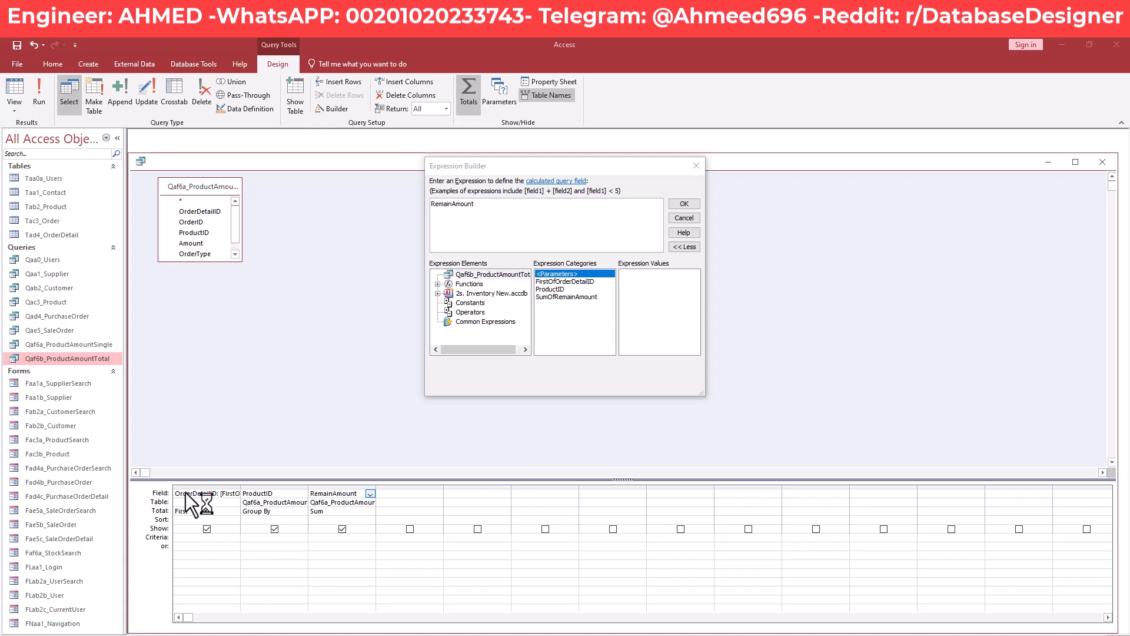
pyautogui.click(527, 212)
pyautogui.moveTo(485, 206); pyautogui.dragTo(431, 206)
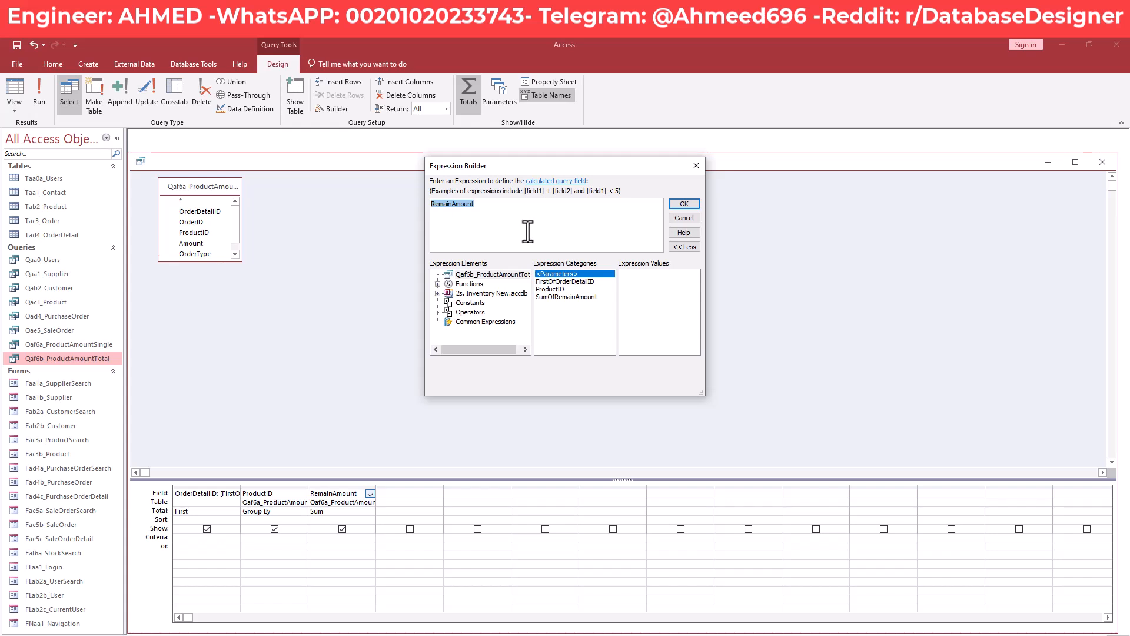
pyautogui.click(517, 207)
pyautogui.hotkey('ctrl', 'v')
pyautogui.click(684, 203)
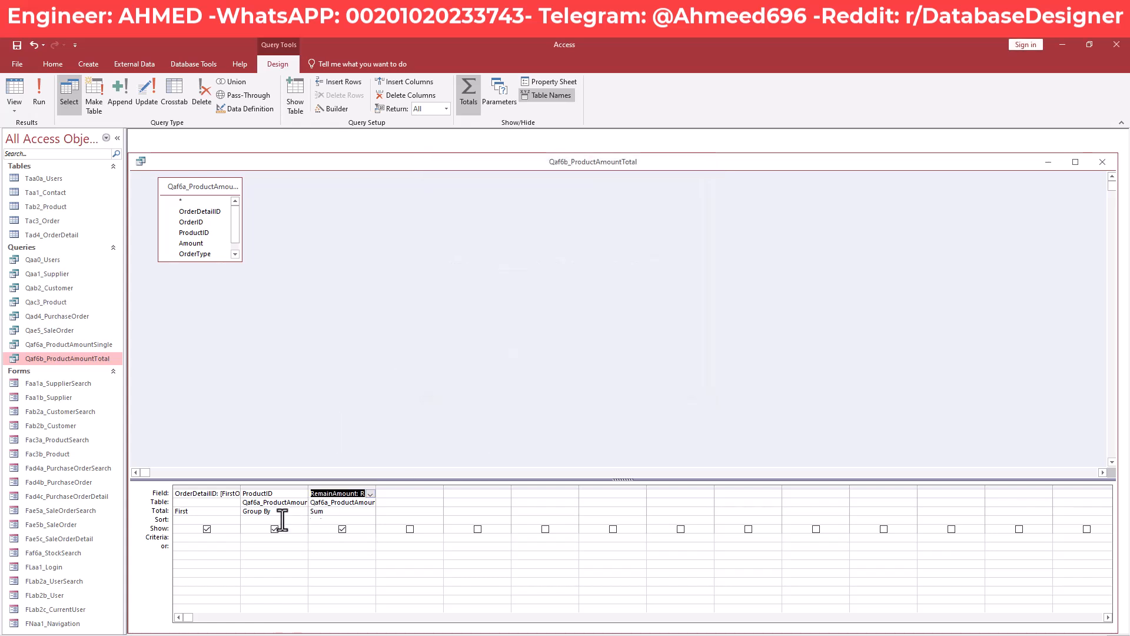
# Replace the first query column's expression with OrderDetailID: OrderDetailID
pyautogui.click(202, 497)
pyautogui.rightClick(206, 495)
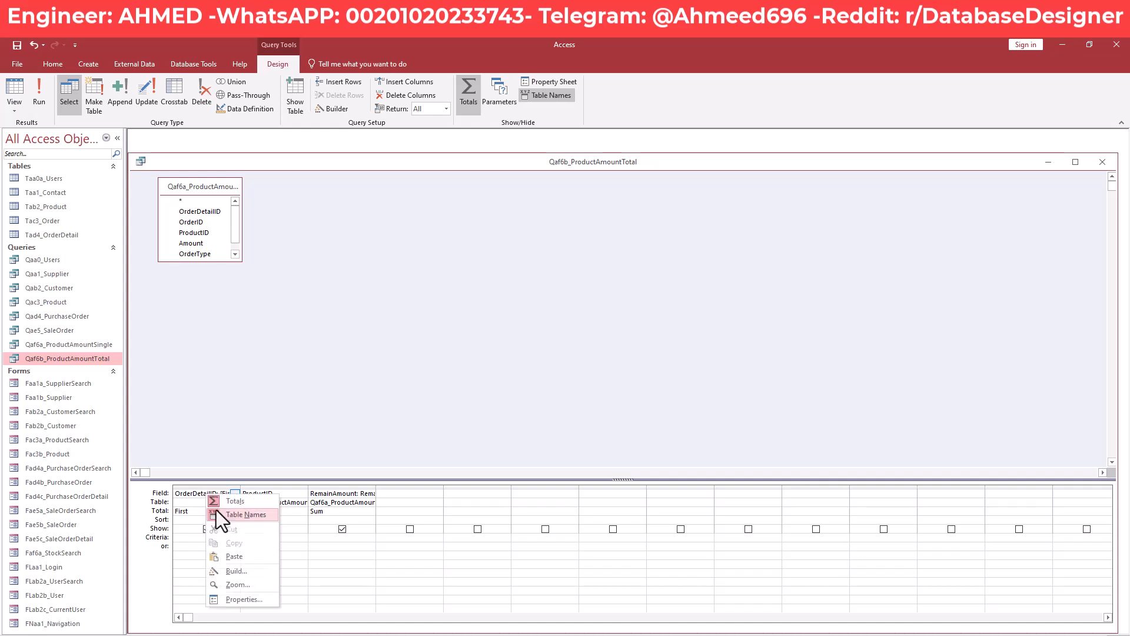
pyautogui.click(230, 571)
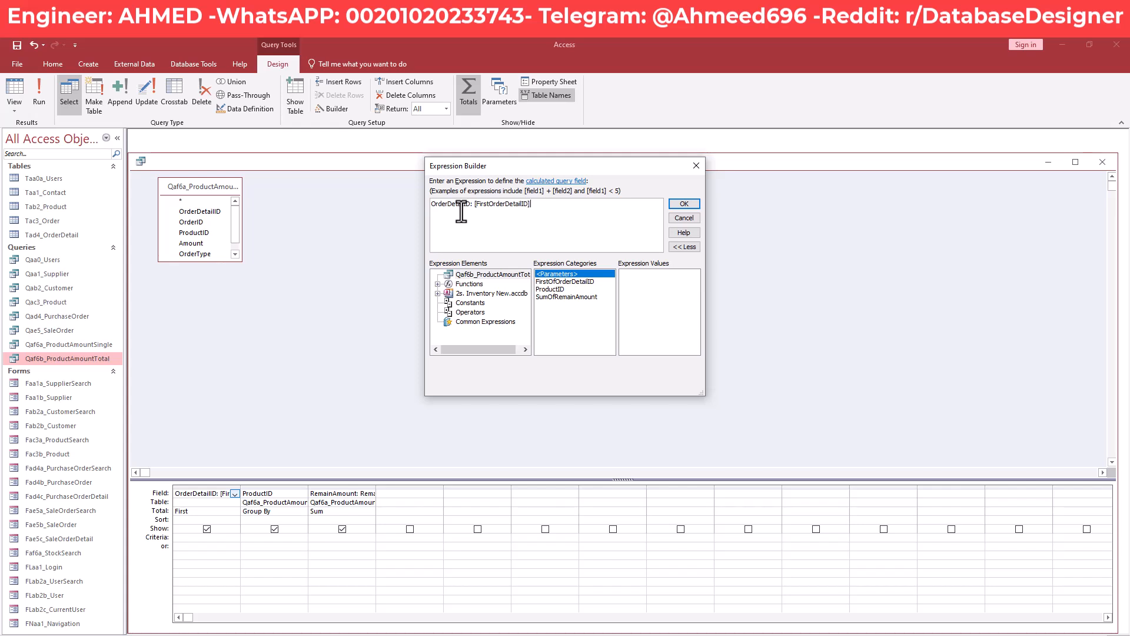
pyautogui.moveTo(531, 204); pyautogui.dragTo(473, 212)
pyautogui.press('BackSpace')
pyautogui.press('BackSpace')
pyautogui.press('BackSpace')
pyautogui.doubleClick(438, 204)
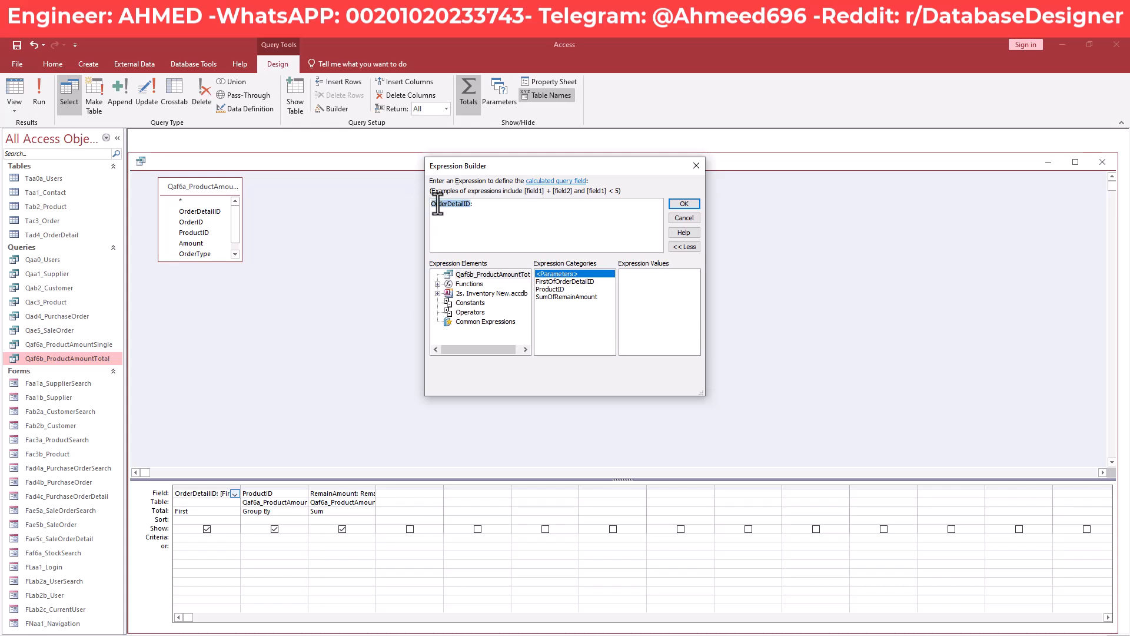
pyautogui.click(509, 206)
pyautogui.hotkey('ctrl', 'v')
pyautogui.click(683, 203)
# Run the query, widen its OrderDetailID and RemainAmount columns to fit their headings, and close it with the changes saved
pyautogui.click(40, 95)
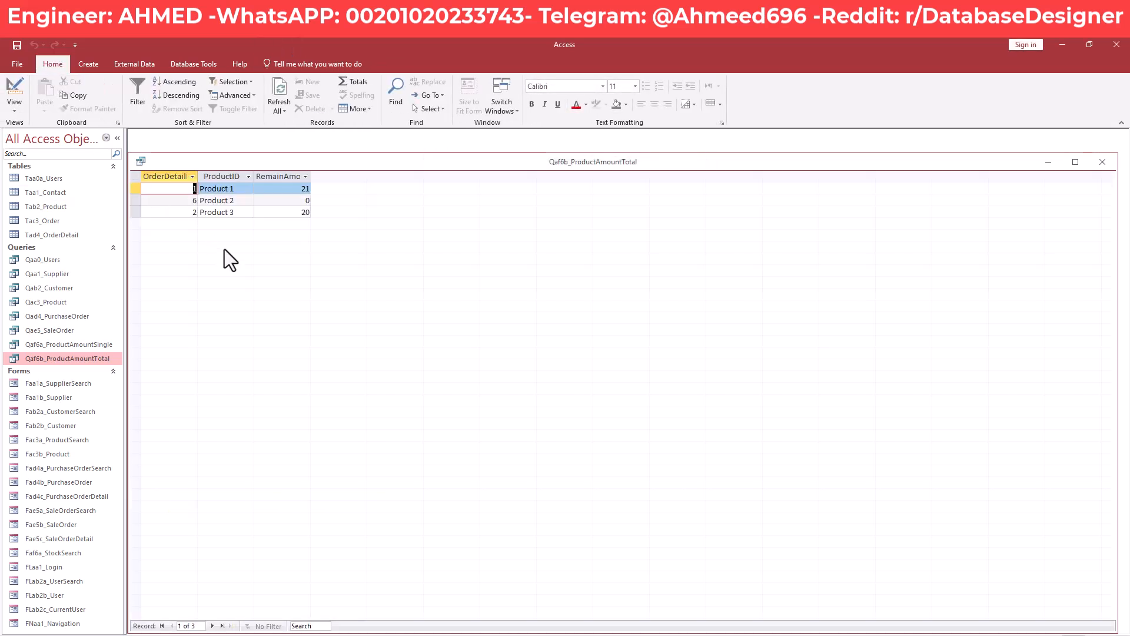
pyautogui.moveTo(197, 177); pyautogui.dragTo(223, 177)
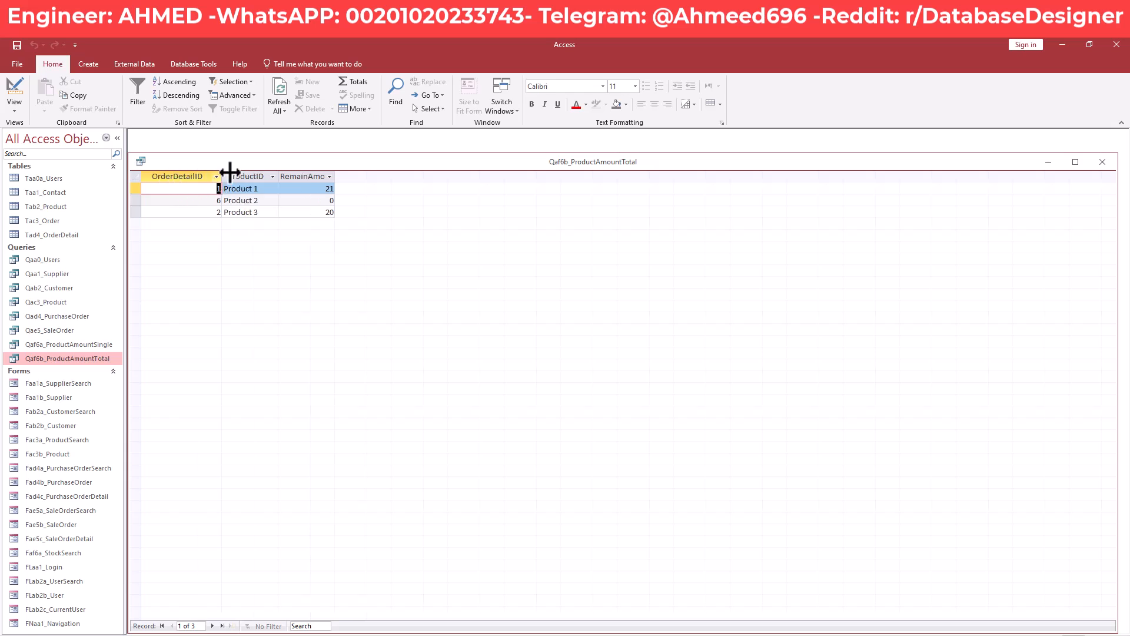
pyautogui.moveTo(336, 176); pyautogui.dragTo(369, 176)
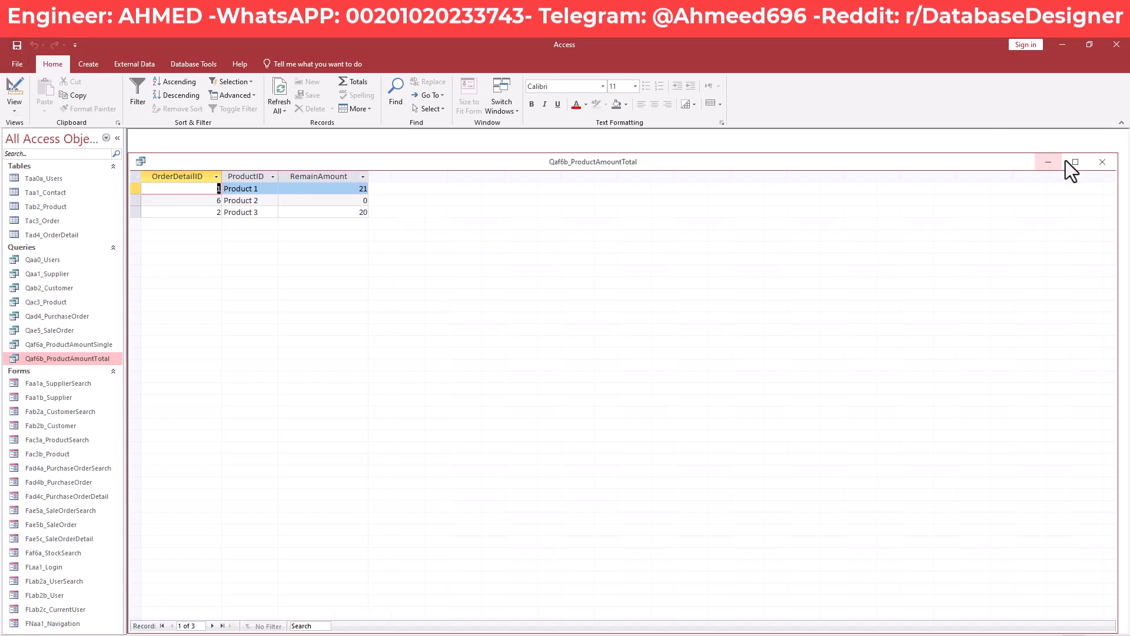
pyautogui.click(1102, 163)
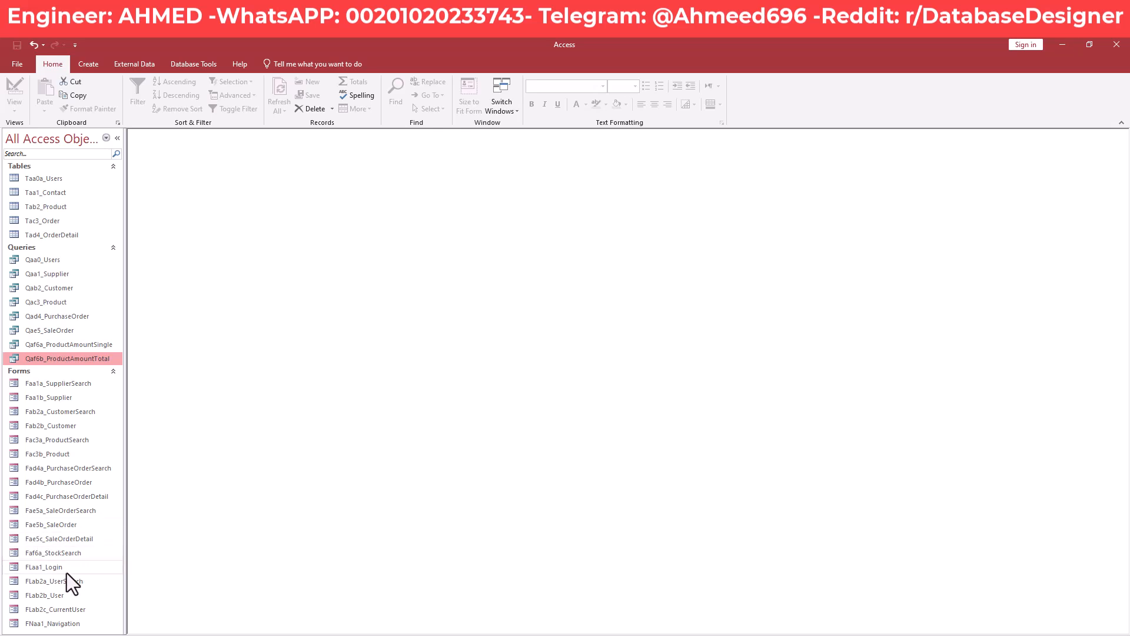
# Open the Faf6a_StockSearch form in Design View and select OrderDetailID among its available fields
pyautogui.click(69, 555)
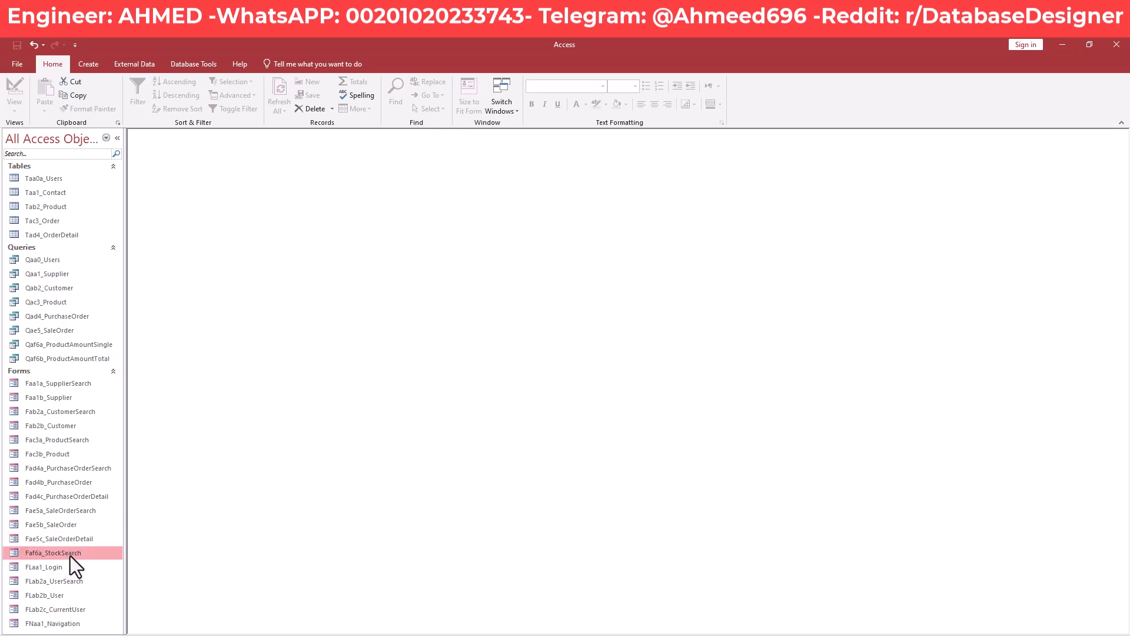
pyautogui.rightClick(69, 556)
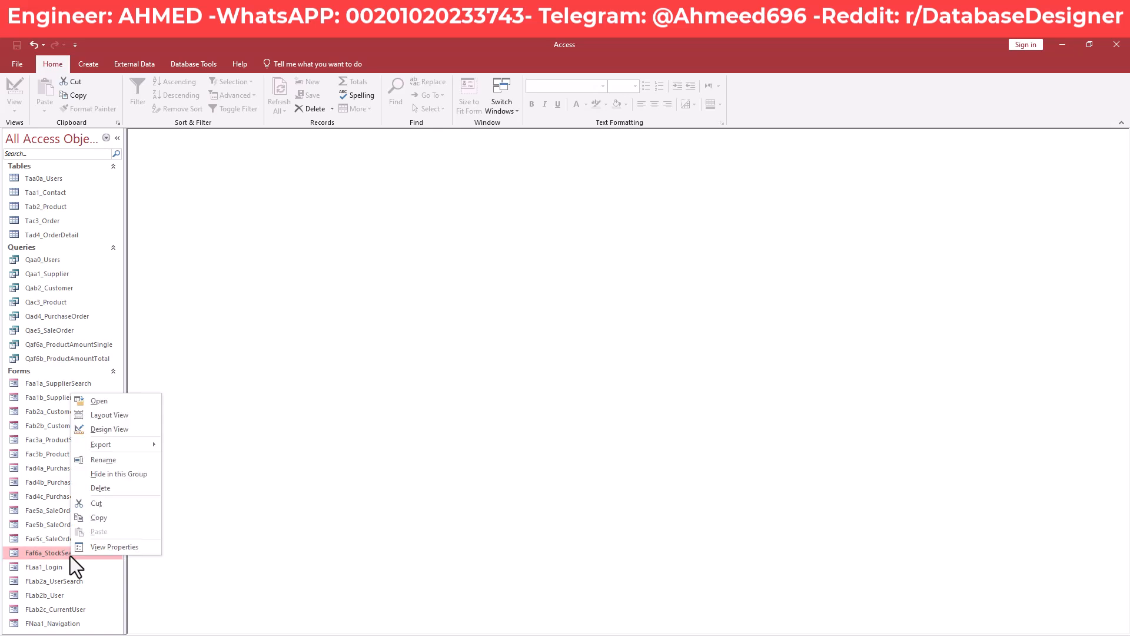
pyautogui.click(123, 430)
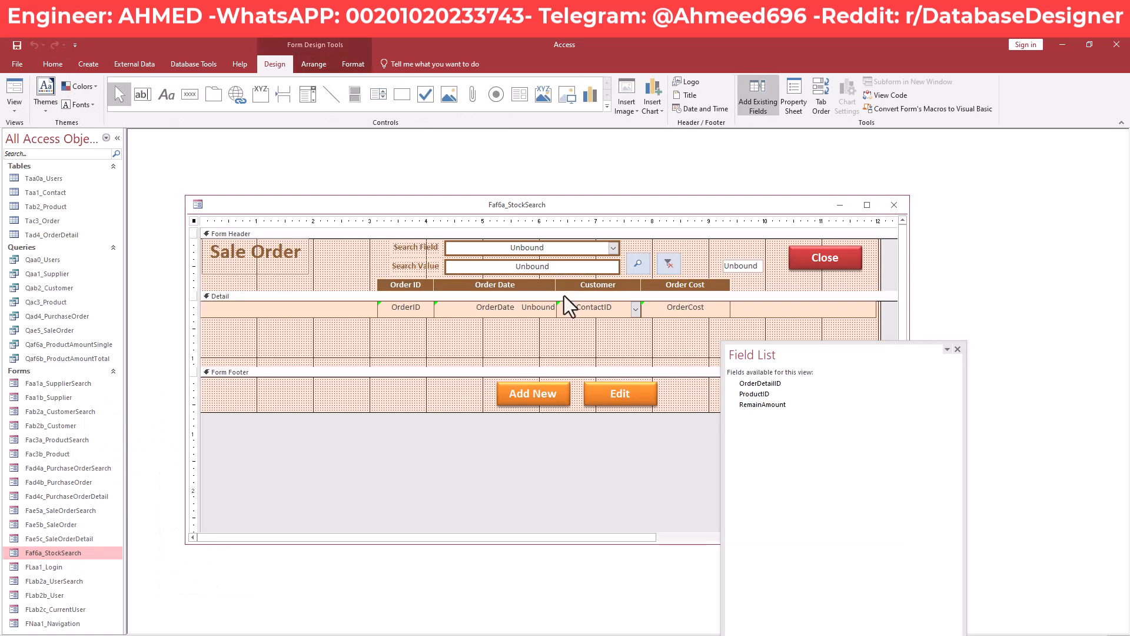
pyautogui.click(776, 385)
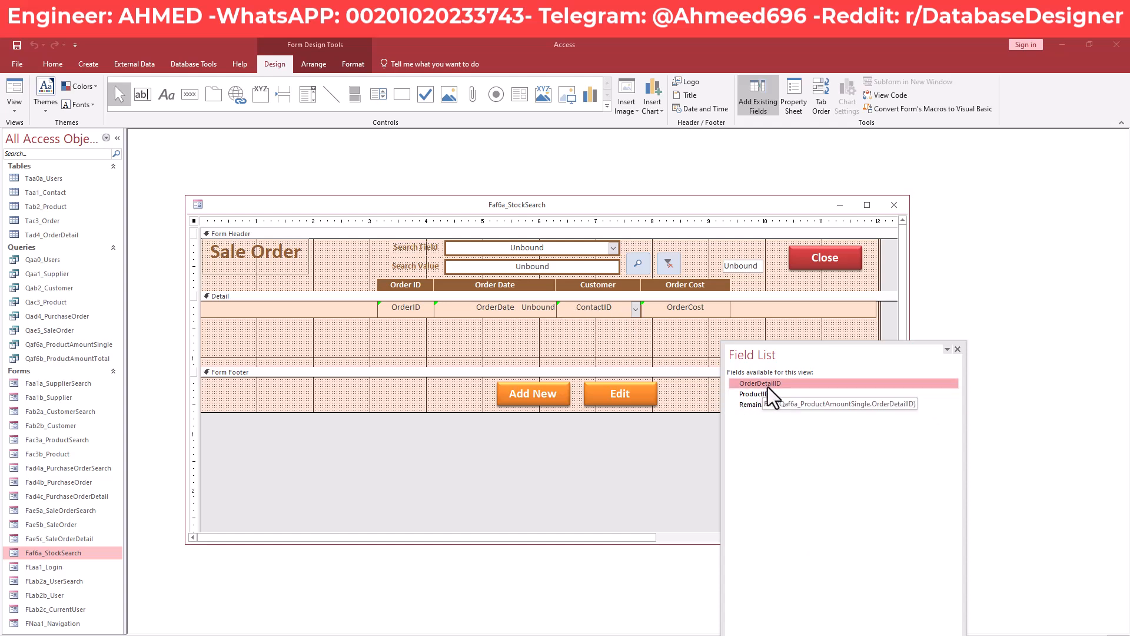
# Delete the OrderCost, ContactID and OrderDate controls from the form's Detail section and save the form
pyautogui.click(667, 313)
pyautogui.press('Delete')
pyautogui.click(601, 312)
pyautogui.press('Delete')
pyautogui.click(492, 313)
pyautogui.press('Delete')
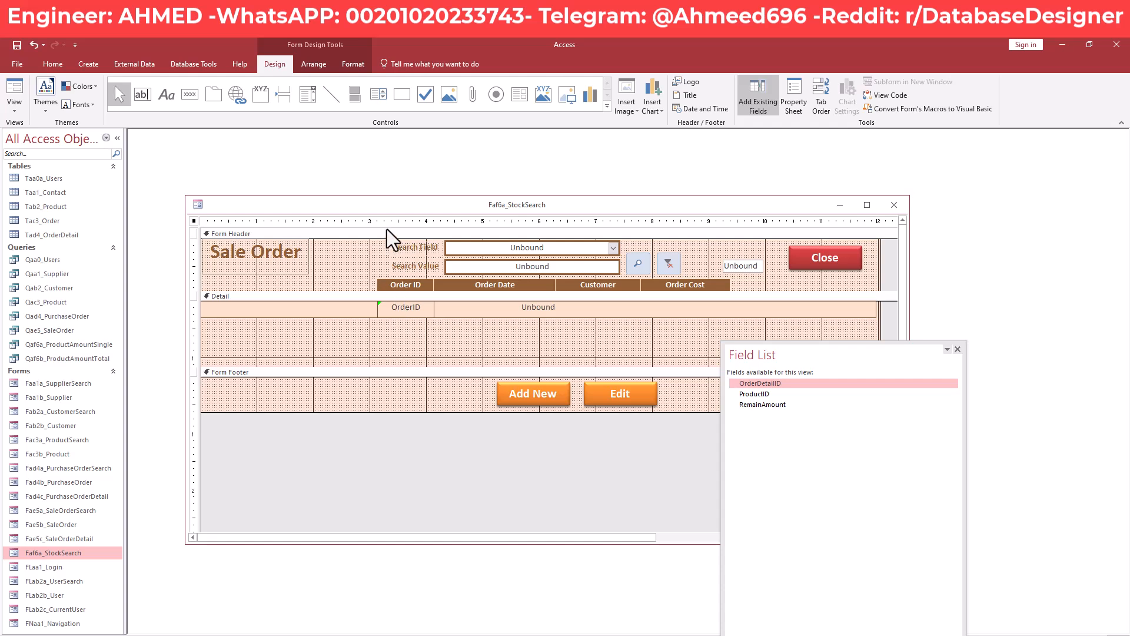
pyautogui.rightClick(395, 204)
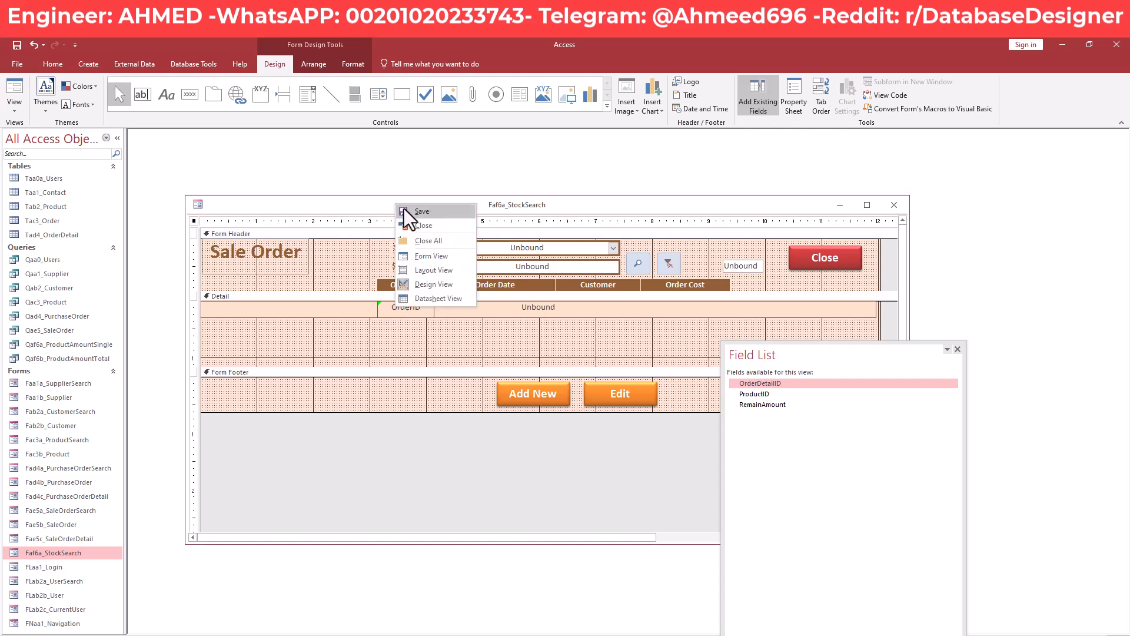
pyautogui.click(404, 208)
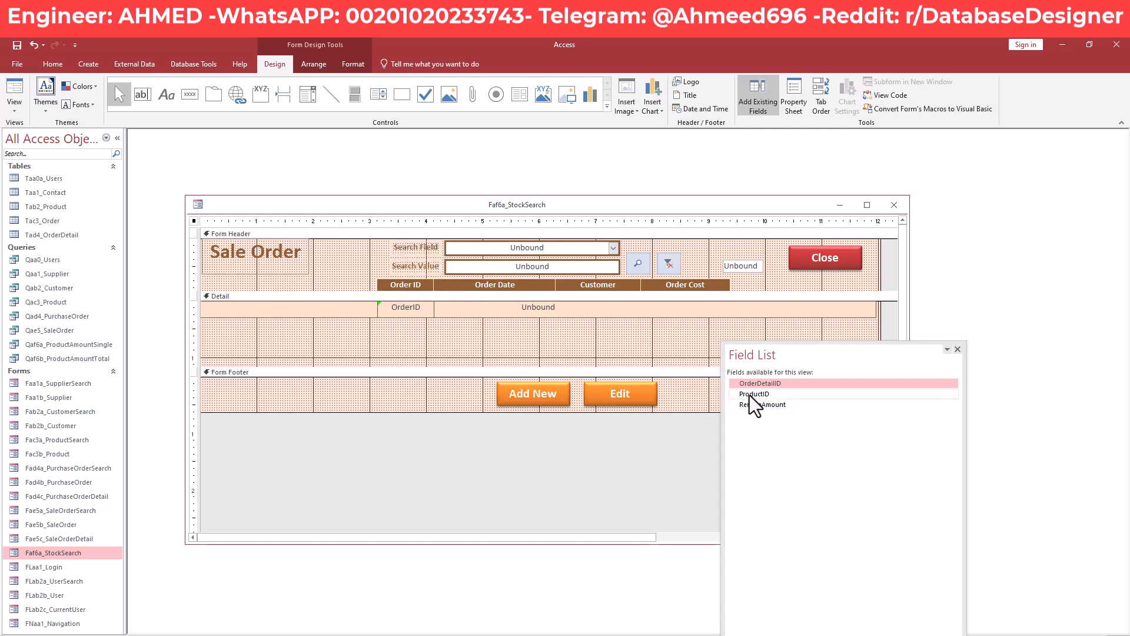
# Add the OrderDetailID, ProductID and RemainAmount fields to the Detail section below the existing row of controls
pyautogui.keyDown('shift'); pyautogui.click(765, 408); pyautogui.keyUp('shift')
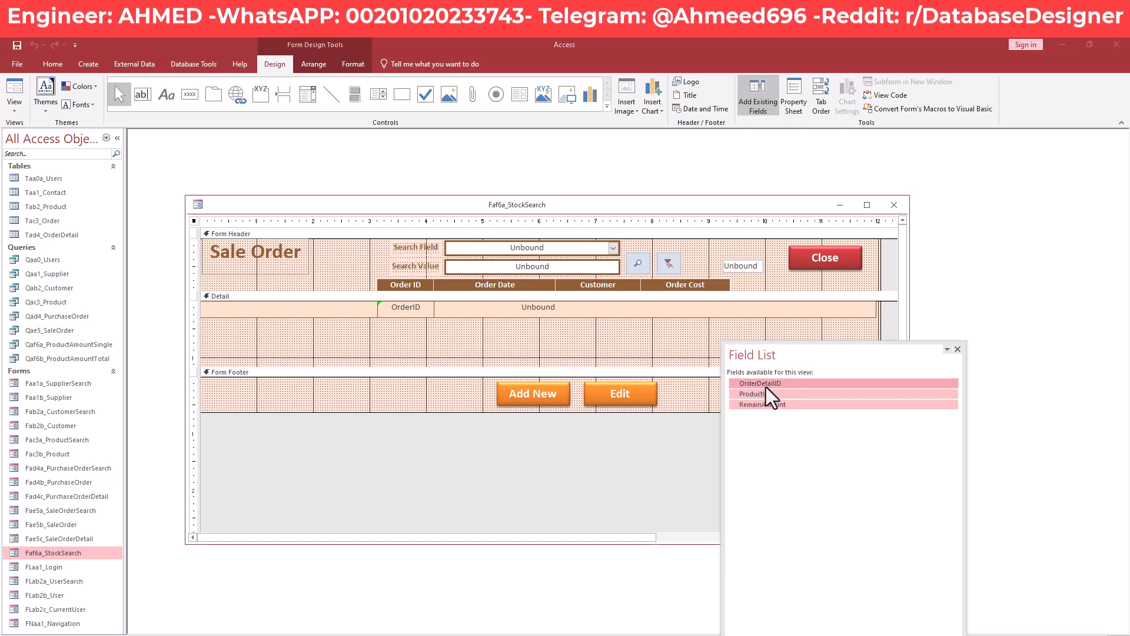
pyautogui.moveTo(767, 386); pyautogui.dragTo(456, 338)
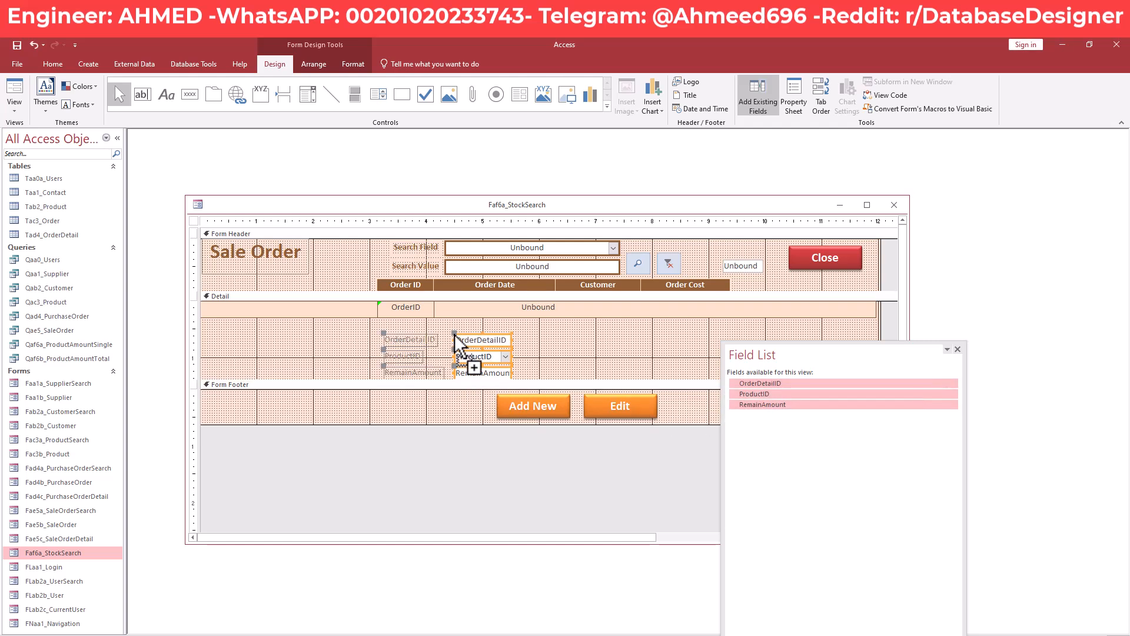
pyautogui.rightClick(394, 203)
pyautogui.press('Escape')
# Enlarge the Detail section slightly downward and delete the attached labels of the three new field controls
pyautogui.click(574, 362)
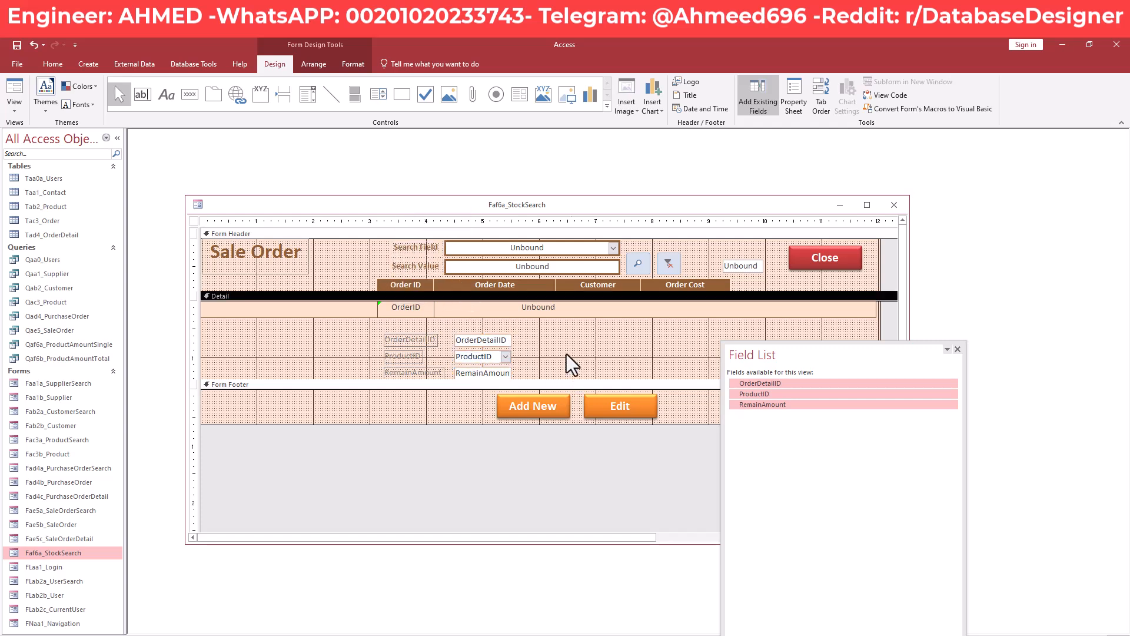
pyautogui.moveTo(530, 380); pyautogui.dragTo(493, 395)
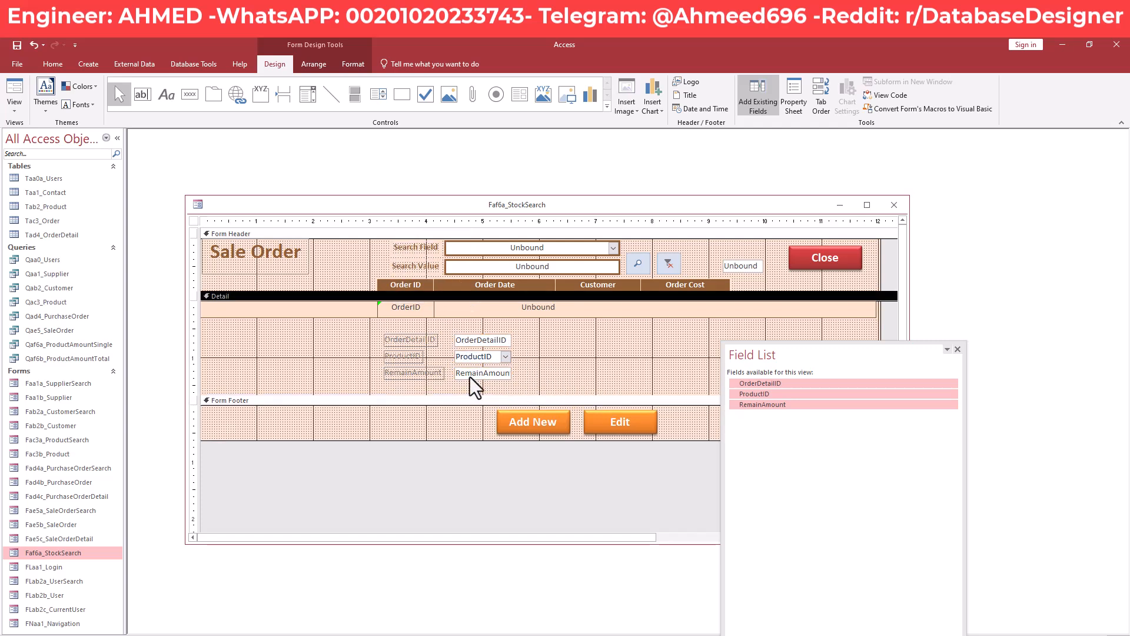
pyautogui.moveTo(354, 335); pyautogui.dragTo(416, 379)
pyautogui.press('Delete')
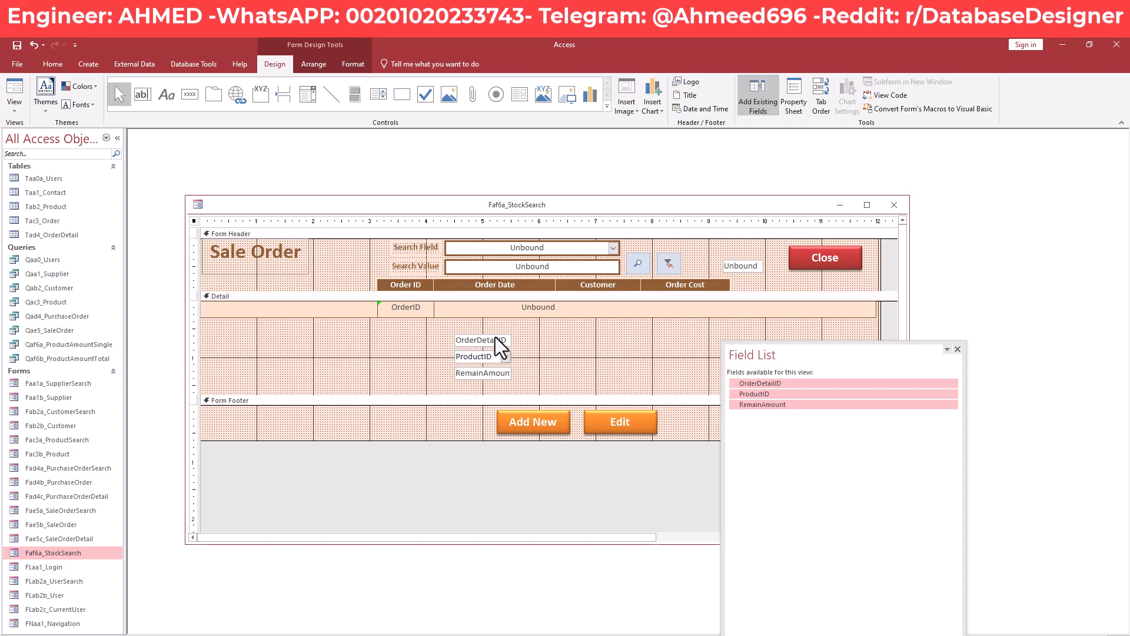
# Copy the OrderID control's formatting onto the OrderDetailID, ProductID and RemainAmount controls with Format Painter
pyautogui.click(405, 308)
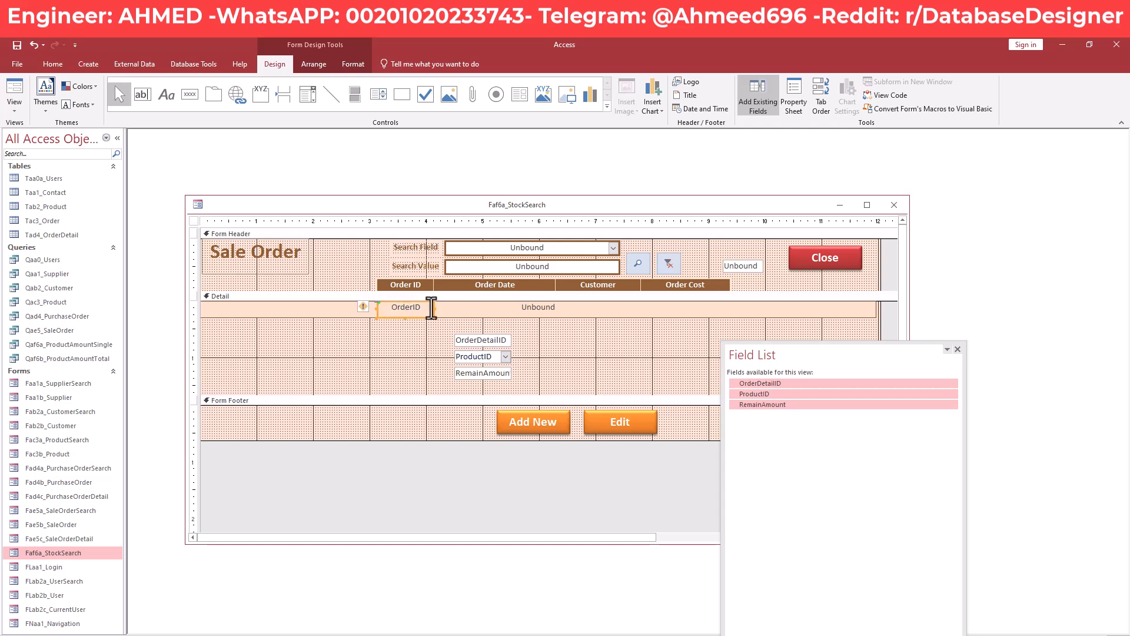
pyautogui.click(355, 65)
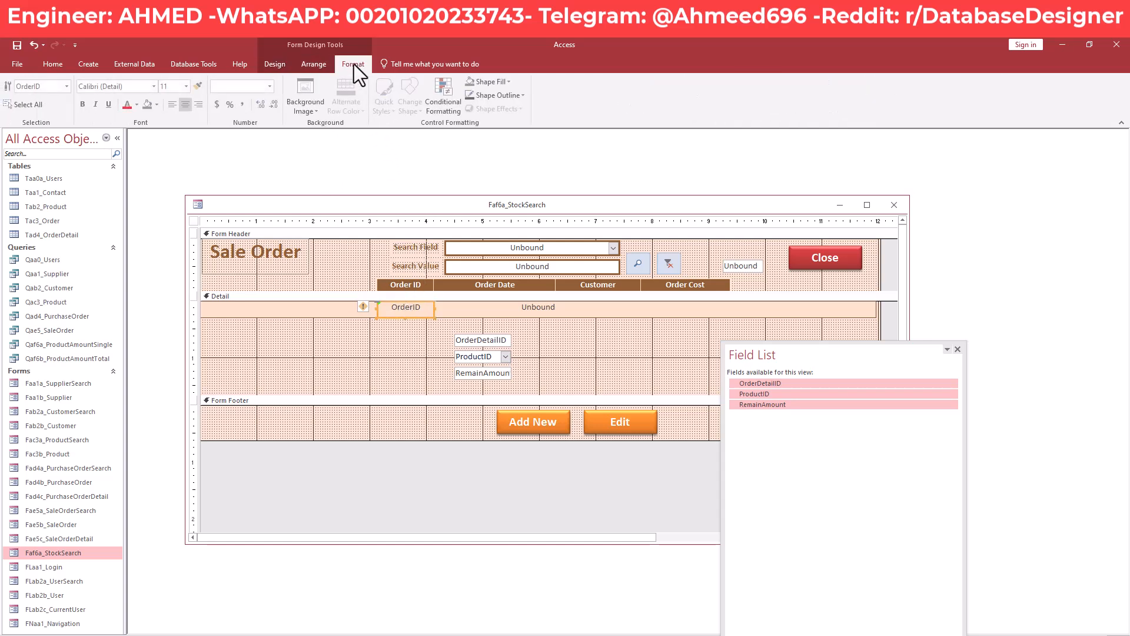
pyautogui.click(199, 86)
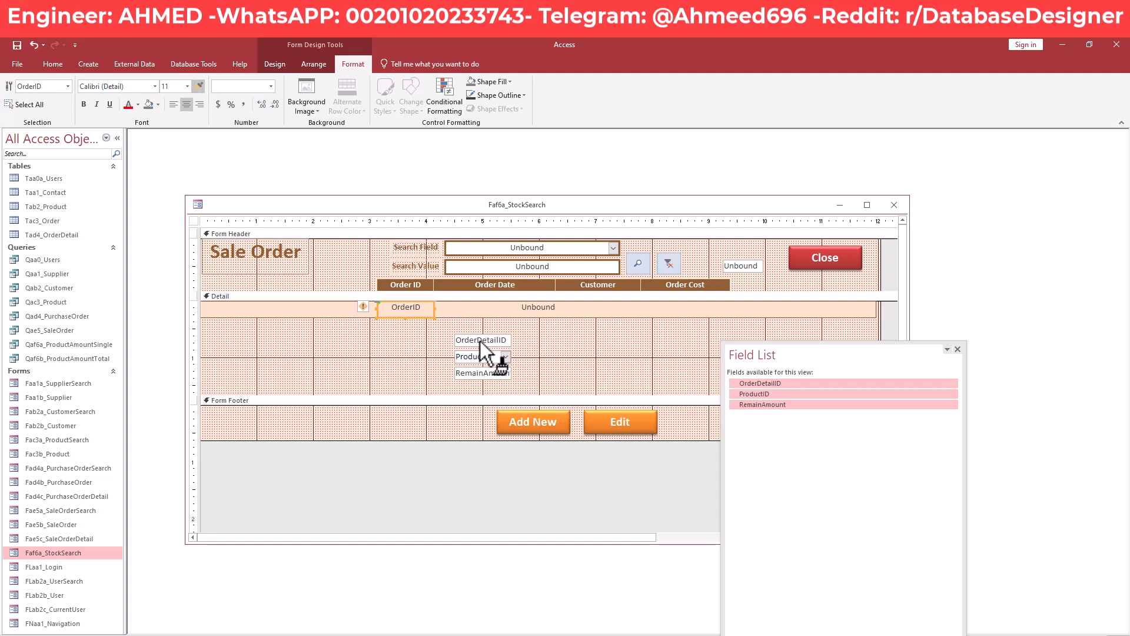
pyautogui.click(480, 374)
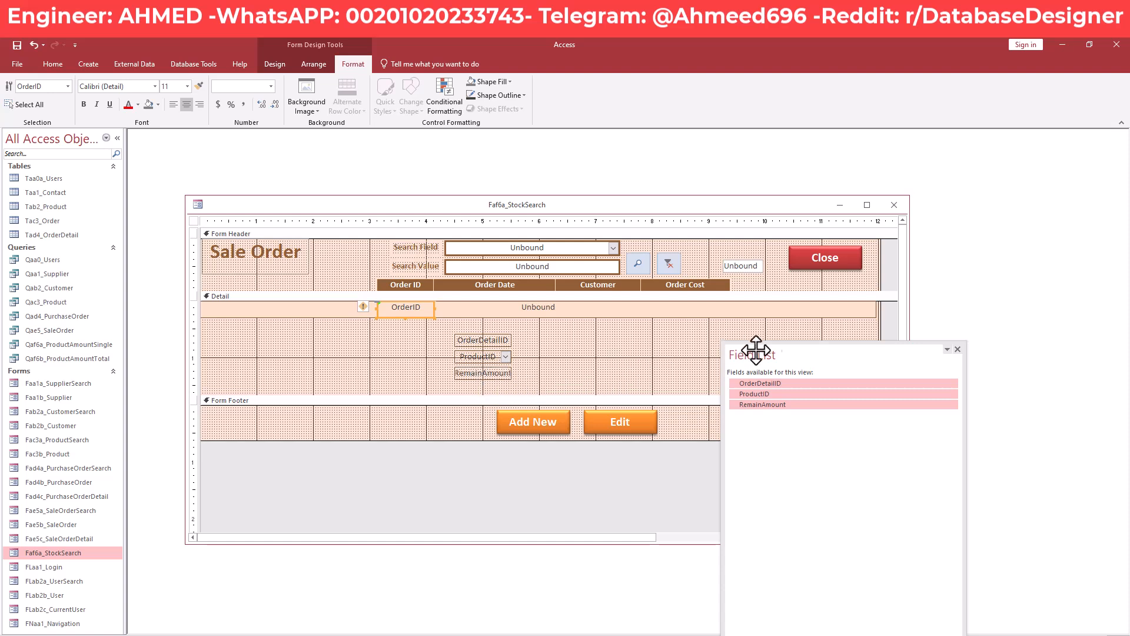
pyautogui.moveTo(782, 356); pyautogui.dragTo(787, 364)
pyautogui.click(588, 337)
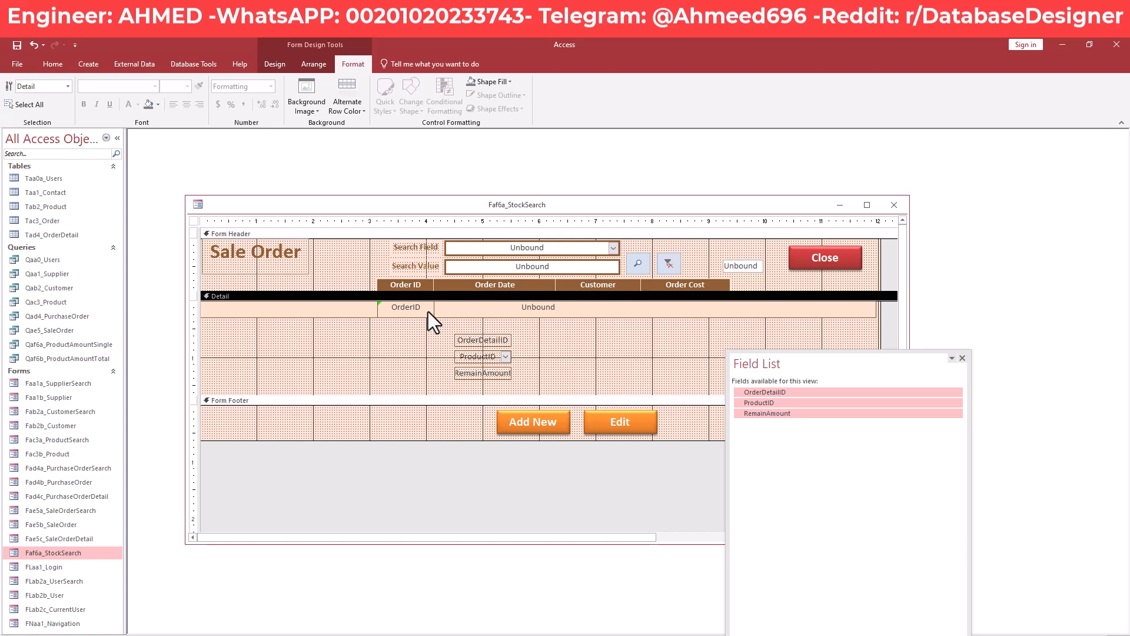
# Size the OrderDetailID, ProductID and RemainAmount controls to the tallest, using the OrderID control as the height reference
pyautogui.moveTo(544, 330); pyautogui.dragTo(475, 397)
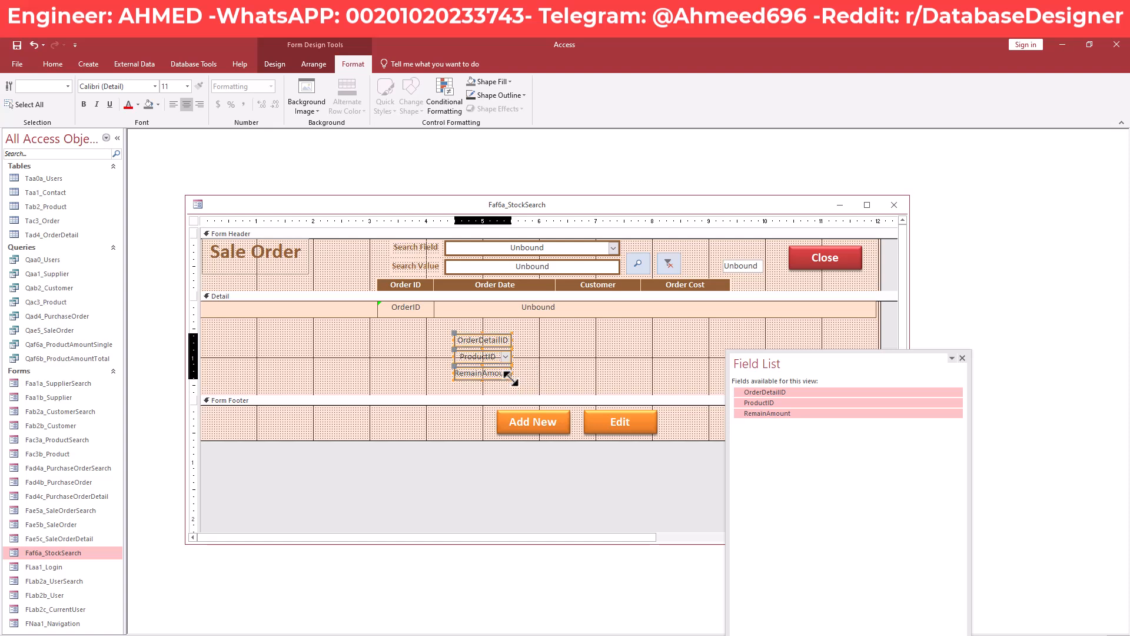
pyautogui.click(536, 354)
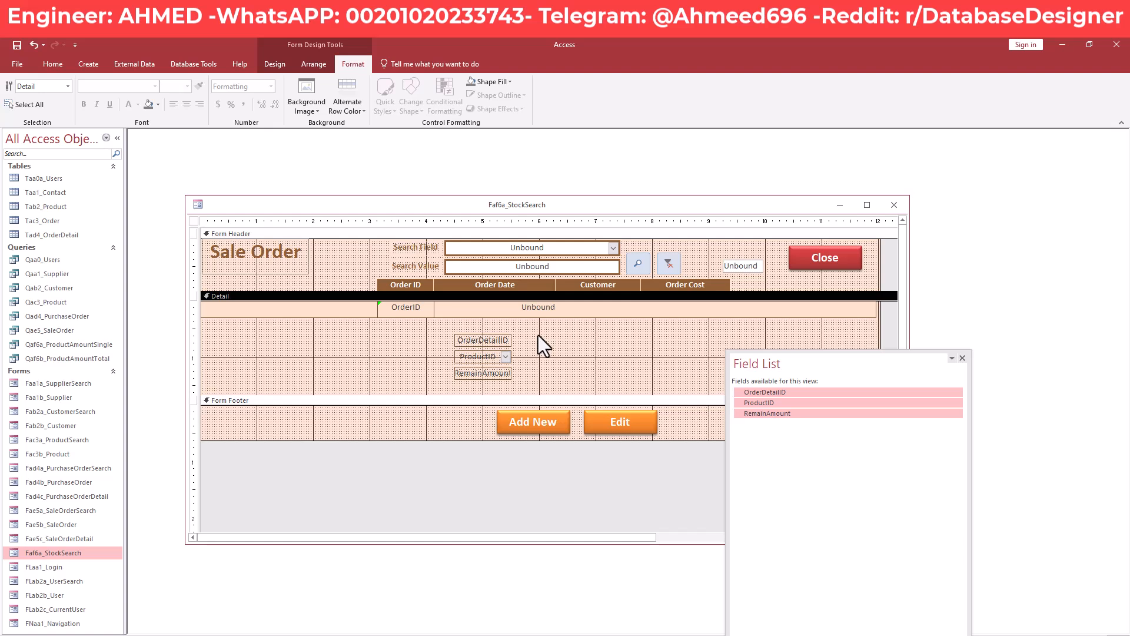
pyautogui.click(424, 308)
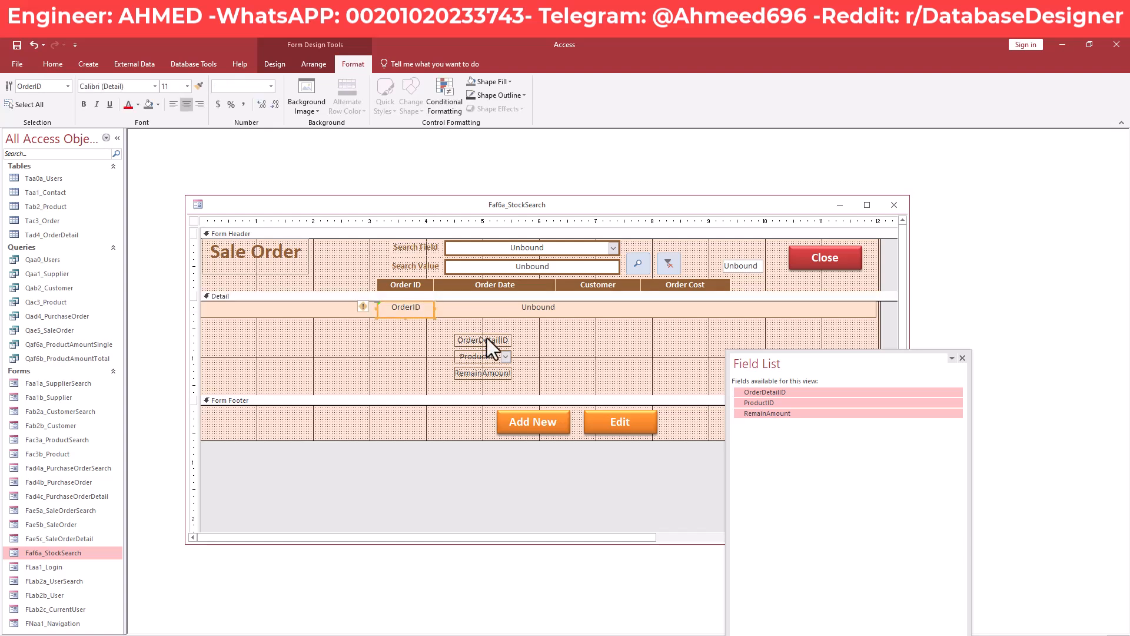
pyautogui.moveTo(532, 332); pyautogui.dragTo(479, 376)
pyautogui.rightClick(480, 376)
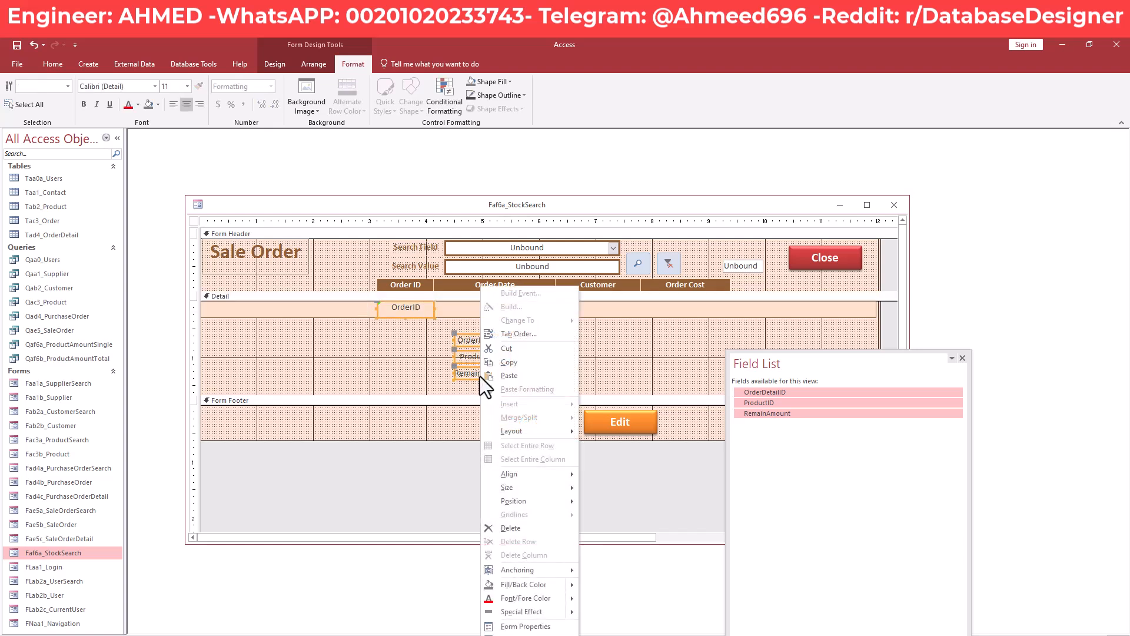
pyautogui.moveTo(535, 487)
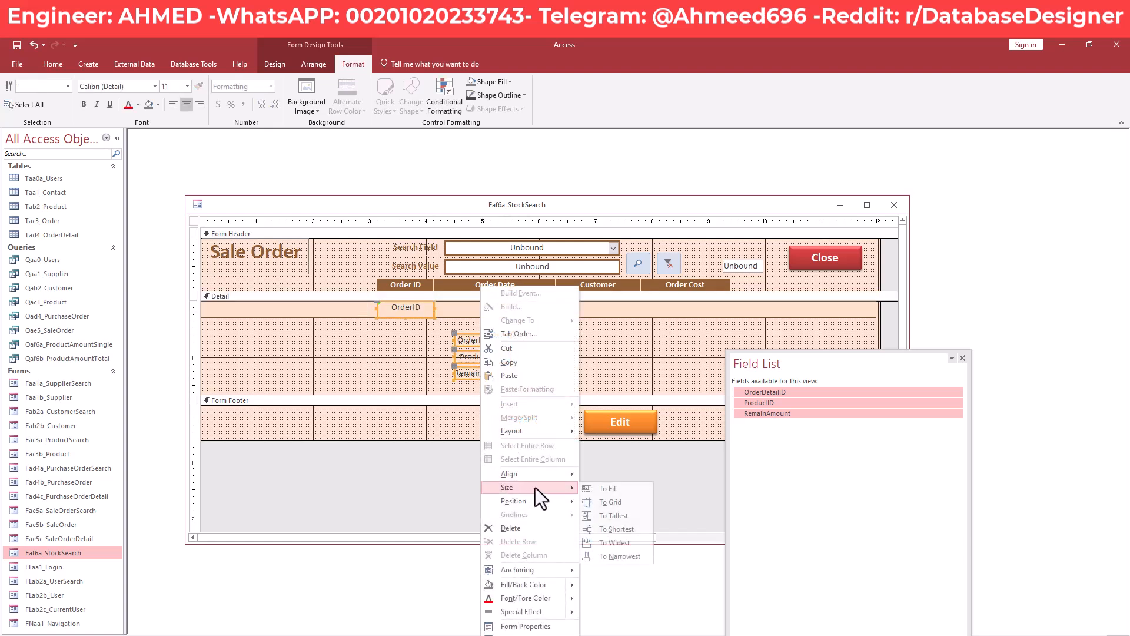
pyautogui.click(614, 515)
pyautogui.rightClick(386, 201)
pyautogui.press('Escape')
pyautogui.click(538, 342)
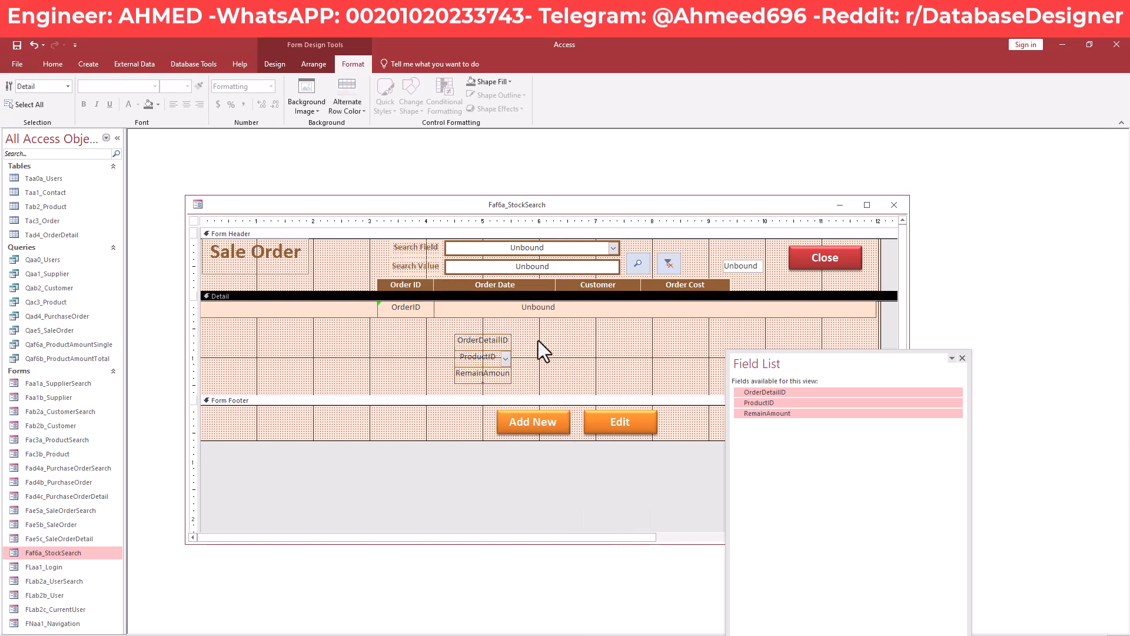
# Delete the OrderID control and move OrderDetailID to beneath the Order ID heading, below the first Detail row
pyautogui.click(418, 312)
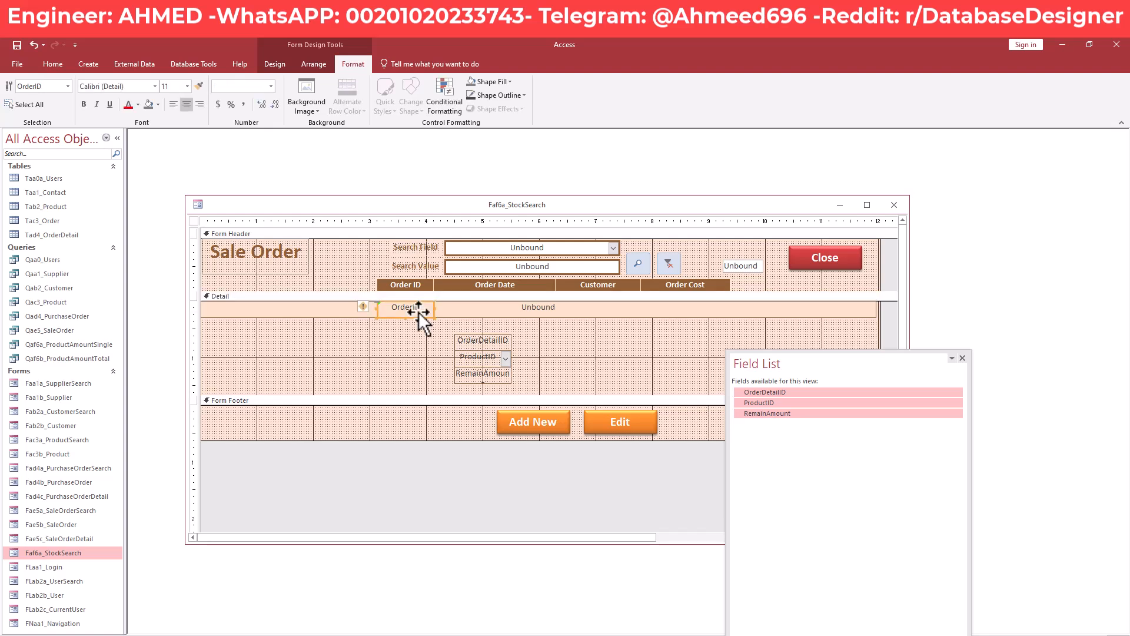
pyautogui.press('Delete')
pyautogui.click(504, 340)
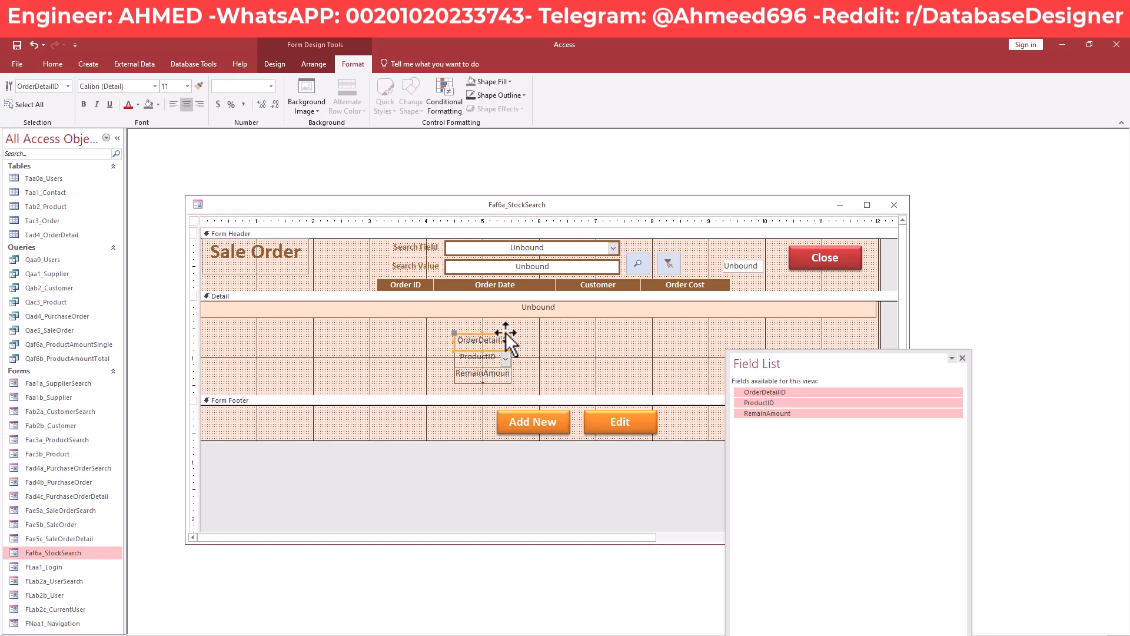
pyautogui.moveTo(506, 332); pyautogui.dragTo(432, 331)
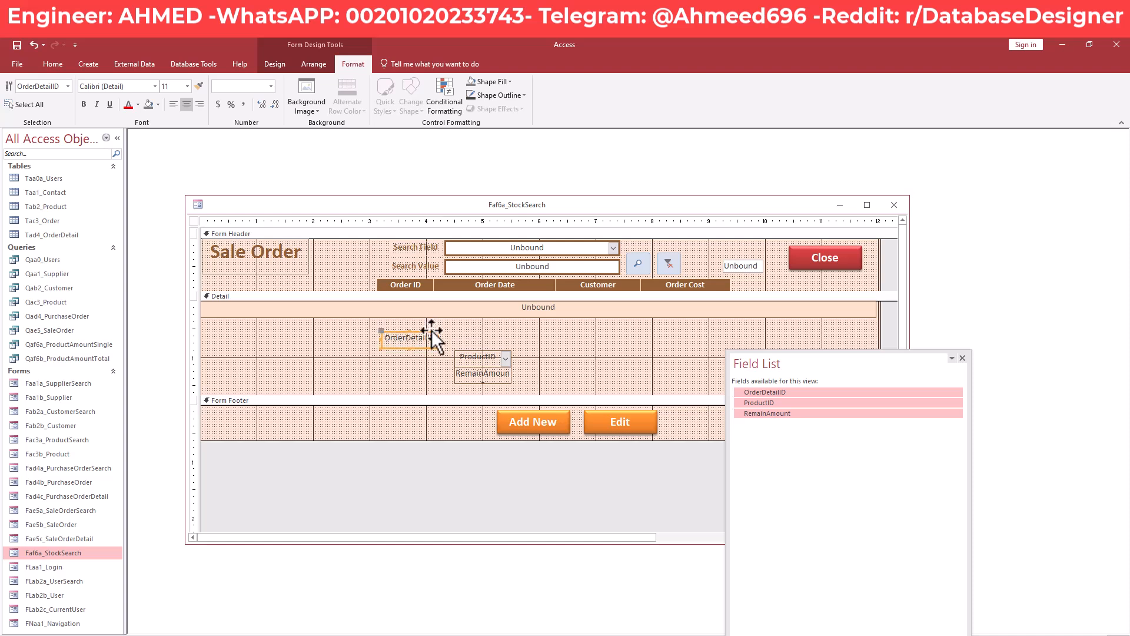
pyautogui.moveTo(431, 330)
pyautogui.mouseDown()
pyautogui.moveTo(427, 298)
pyautogui.moveTo(429, 332)
pyautogui.mouseUp()
# Move the ProductID combo box to the first Detail row and widen it to match the Order Date heading
pyautogui.press('F4')
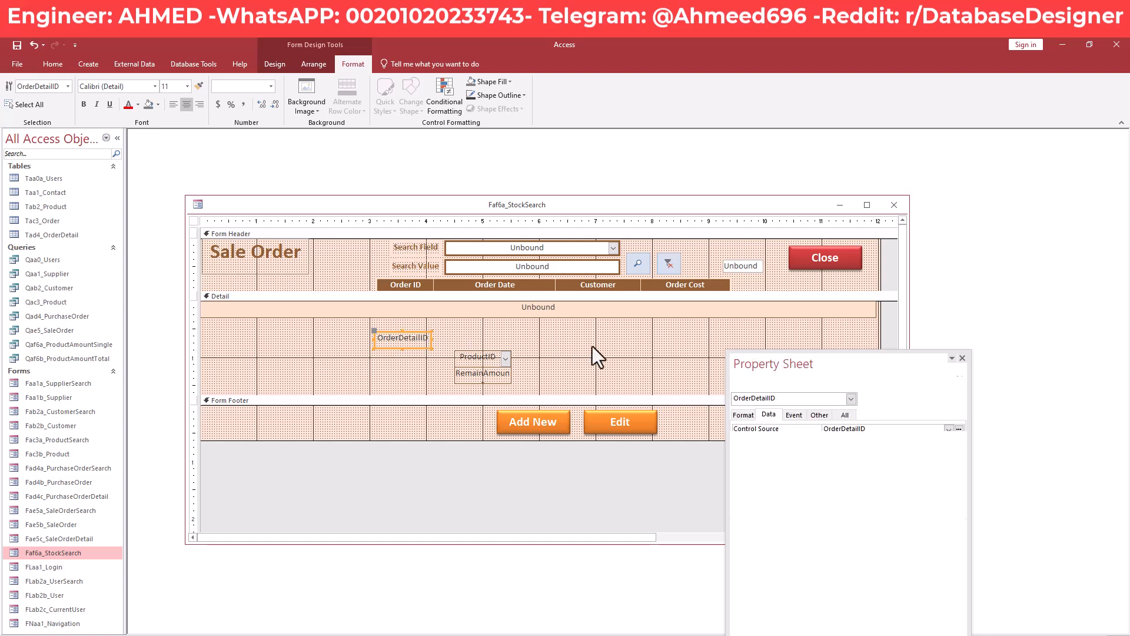
pyautogui.click(477, 359)
pyautogui.moveTo(492, 338); pyautogui.dragTo(472, 295)
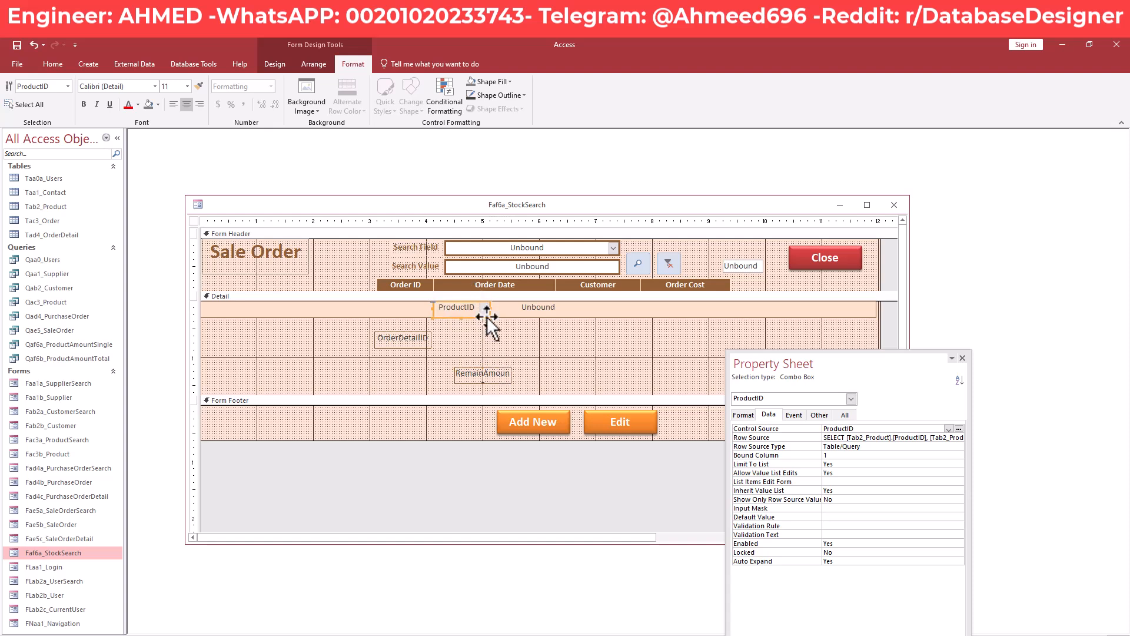
pyautogui.click(483, 328)
pyautogui.click(480, 310)
pyautogui.moveTo(490, 308); pyautogui.dragTo(557, 307)
# Place RemainAmount directly after ProductID in the first Detail row and OrderDetailID in the empty area before ProductID
pyautogui.moveTo(475, 379); pyautogui.dragTo(604, 294)
pyautogui.click(422, 344)
pyautogui.moveTo(422, 344); pyautogui.dragTo(314, 316)
# Set the OrderDetailID text box's Visible property to No and save the form
pyautogui.click(744, 414)
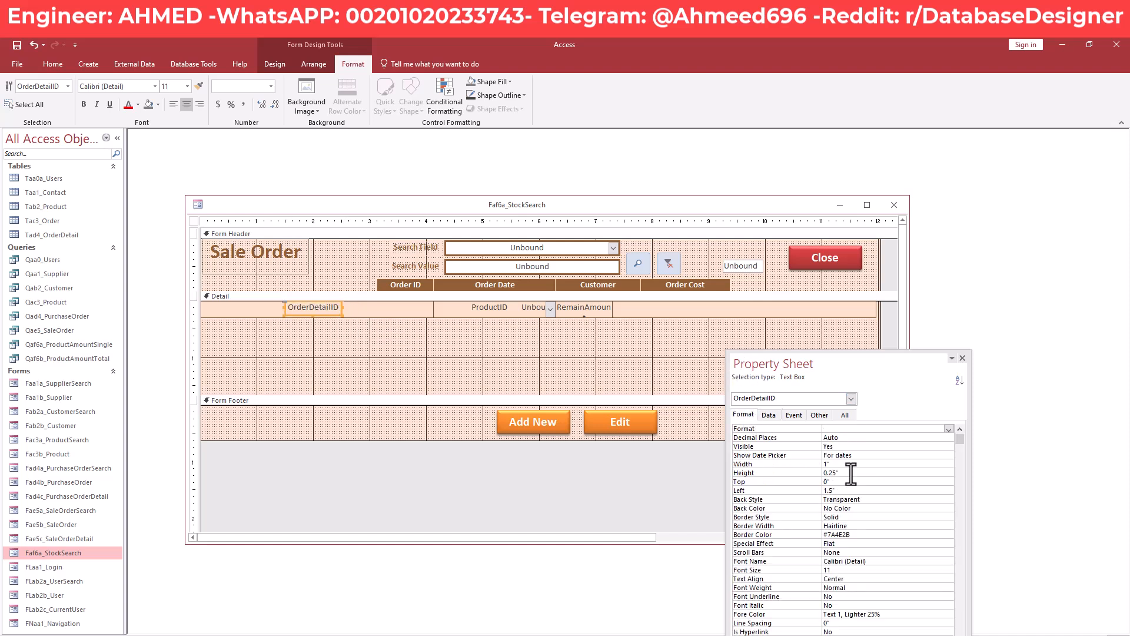
pyautogui.click(862, 447)
pyautogui.click(949, 447)
pyautogui.click(886, 465)
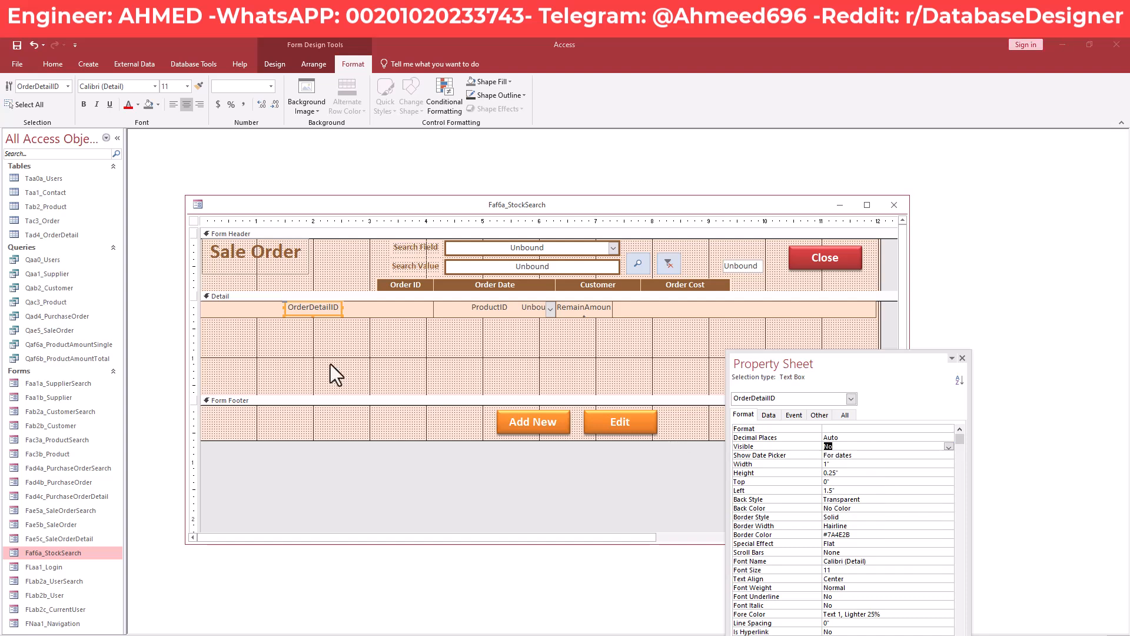
pyautogui.rightClick(288, 204)
pyautogui.click(305, 210)
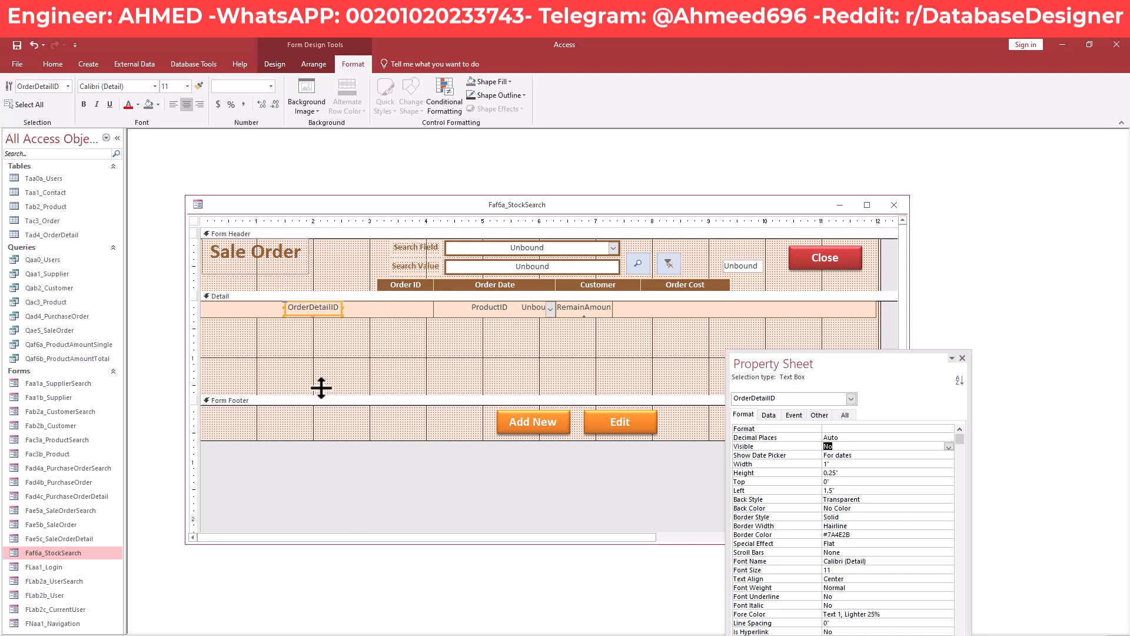
pyautogui.rightClick(309, 203)
pyautogui.click(315, 208)
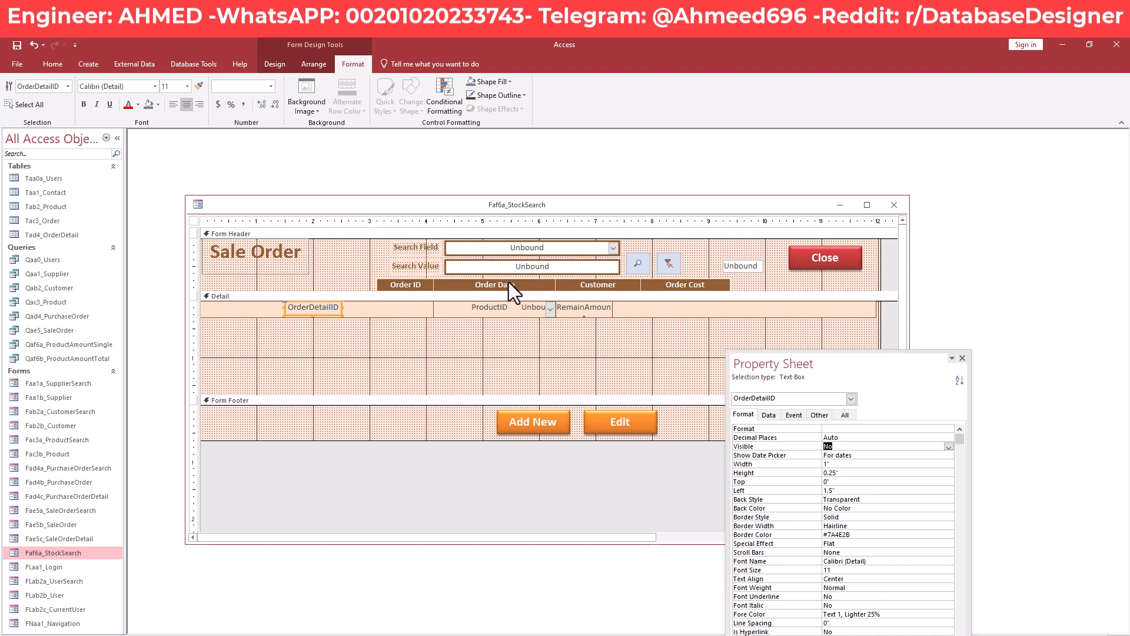
# Delete the Order ID and Order Cost heading labels from the form header
pyautogui.click(422, 288)
pyautogui.press('Delete')
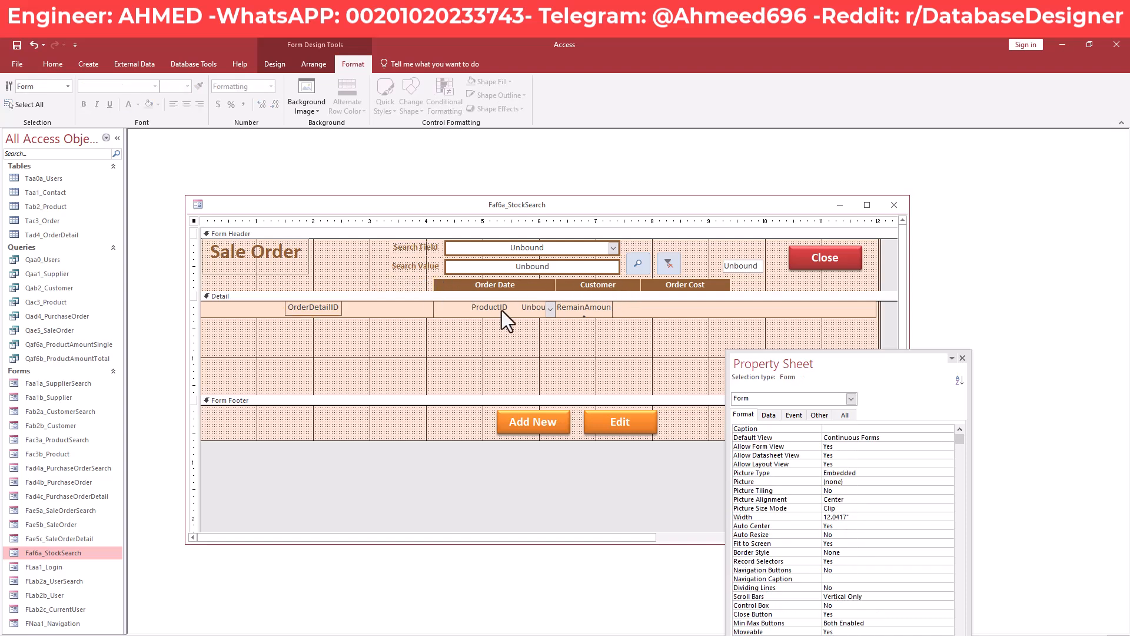
pyautogui.click(681, 285)
pyautogui.press('Delete')
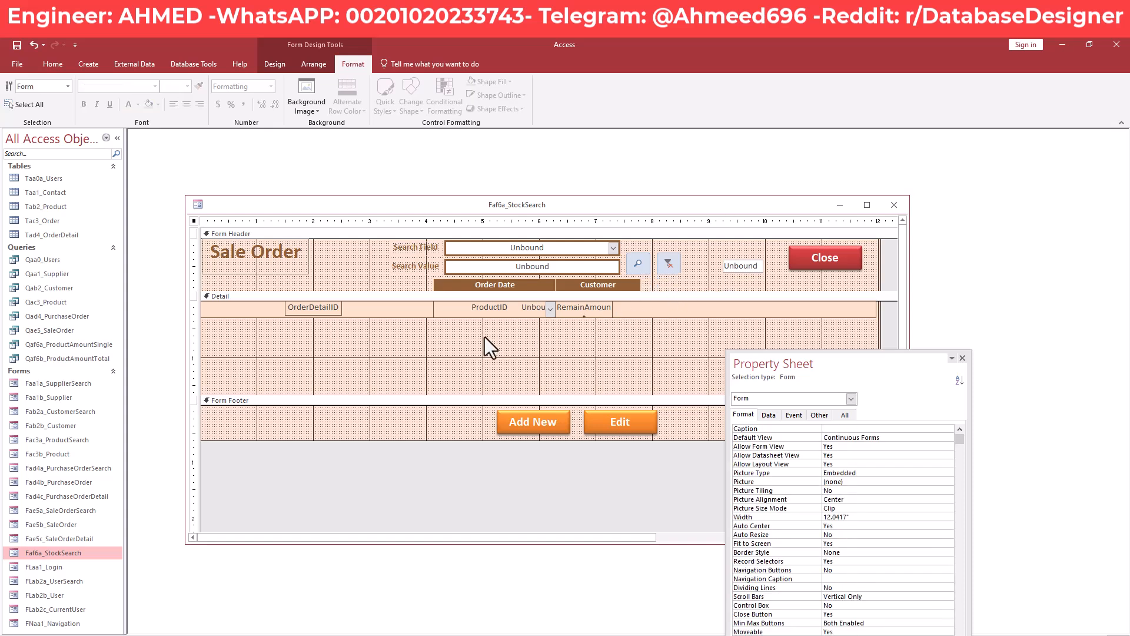
# Change the caption of the Order Date heading label to Product
pyautogui.click(490, 287)
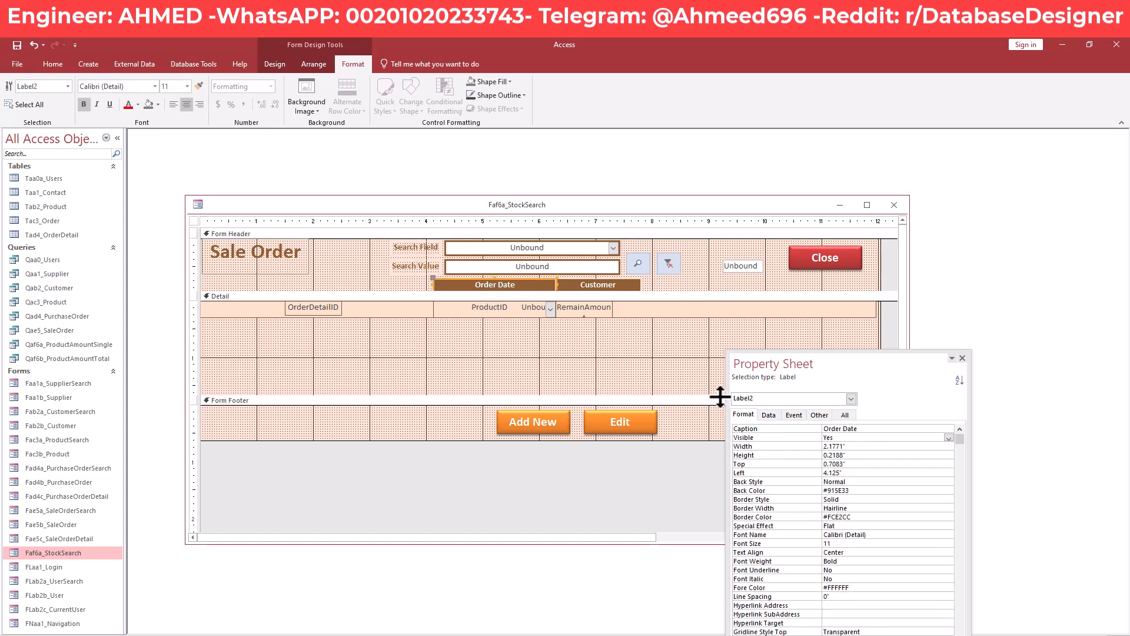
pyautogui.click(873, 430)
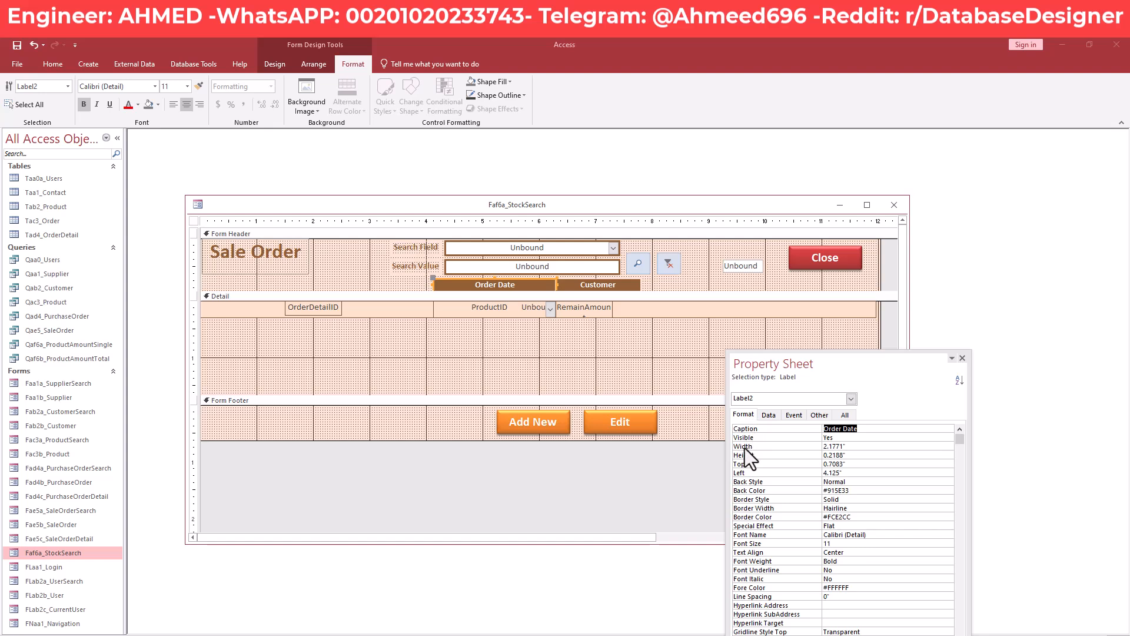
pyautogui.write('Produc')
pyautogui.press('Return')
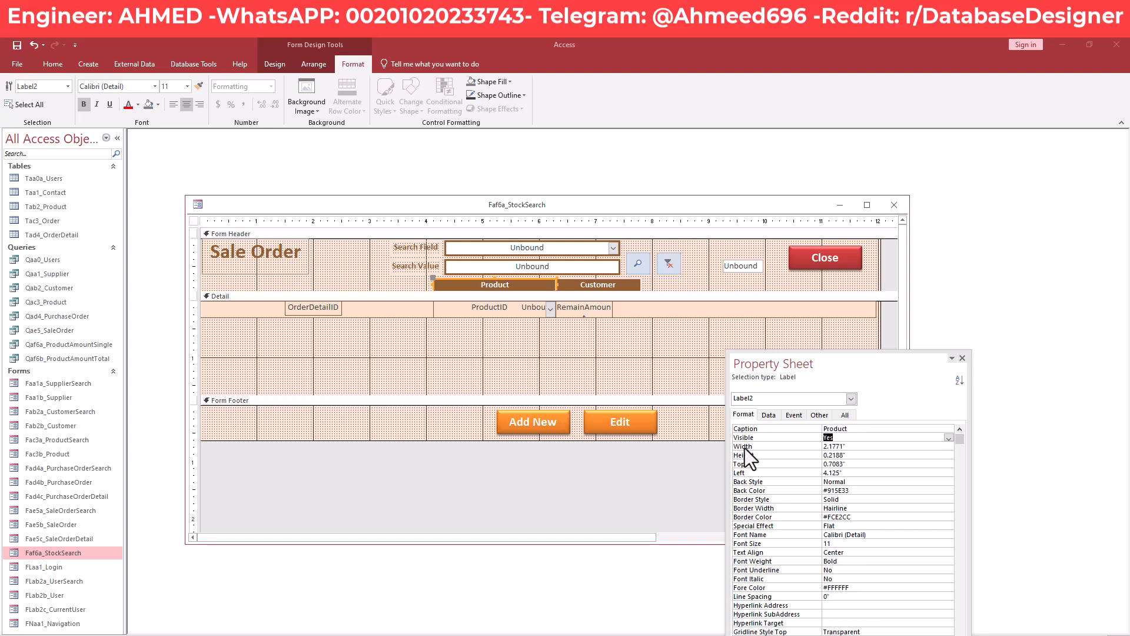
# Change the caption of the Customer heading label to Remain Amount and save the form
pyautogui.click(602, 285)
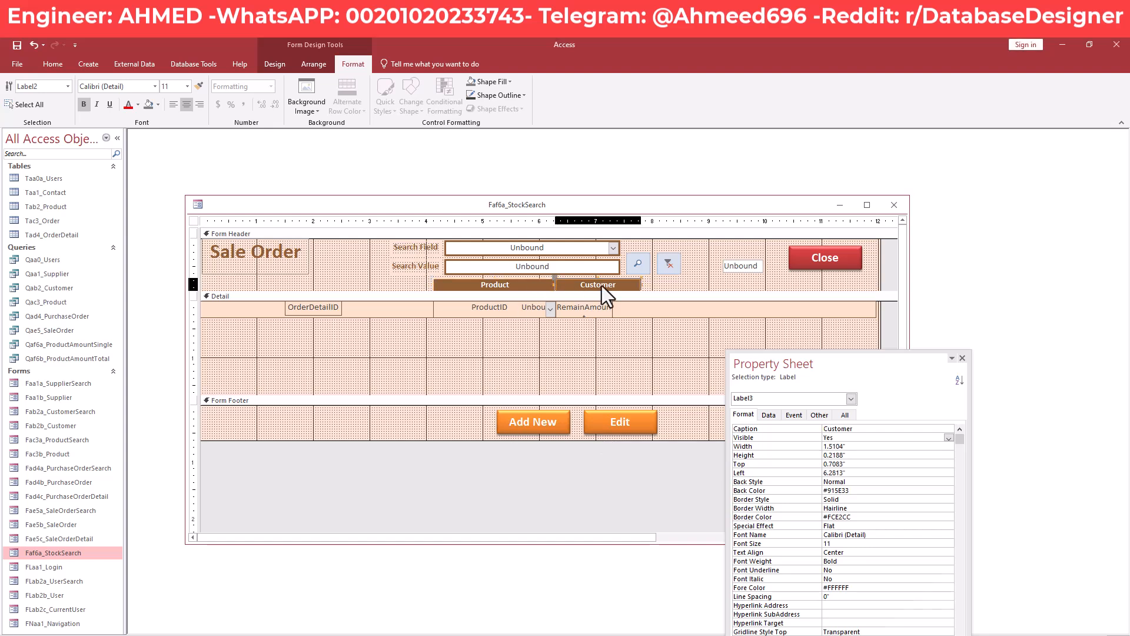
pyautogui.doubleClick(864, 428)
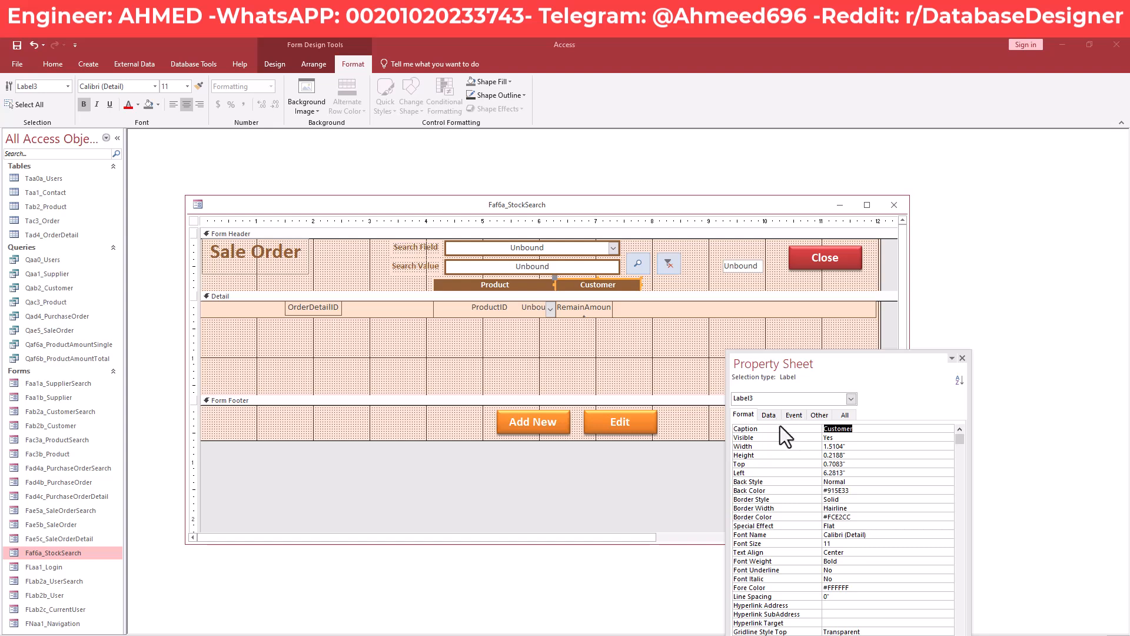
pyautogui.write('Remain Amount')
pyautogui.press('Return')
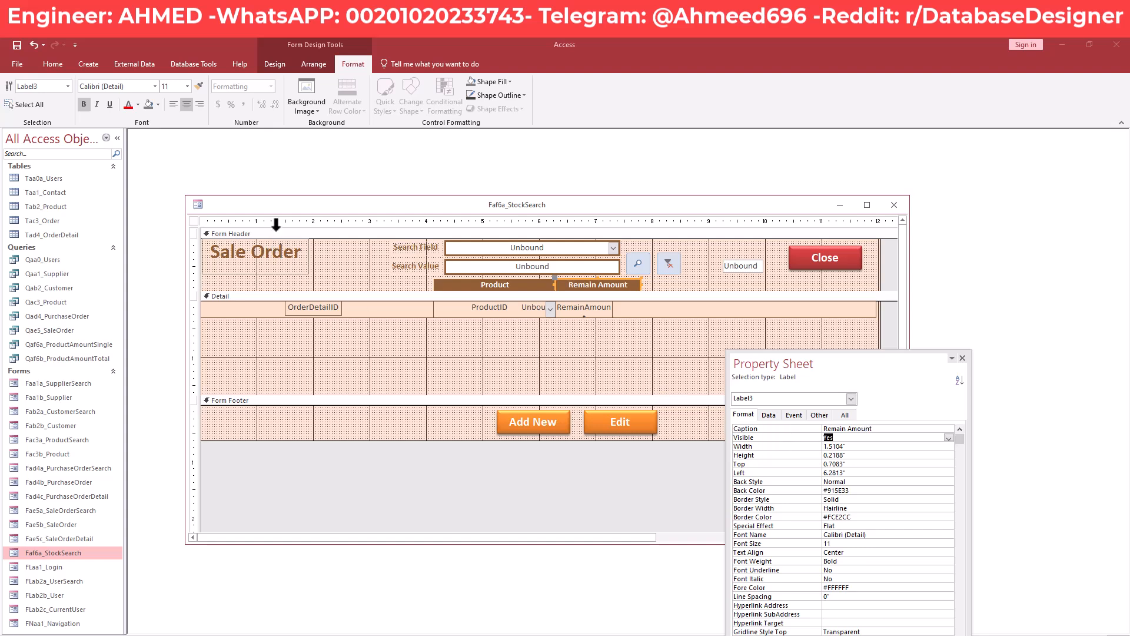
pyautogui.rightClick(320, 203)
pyautogui.click(334, 209)
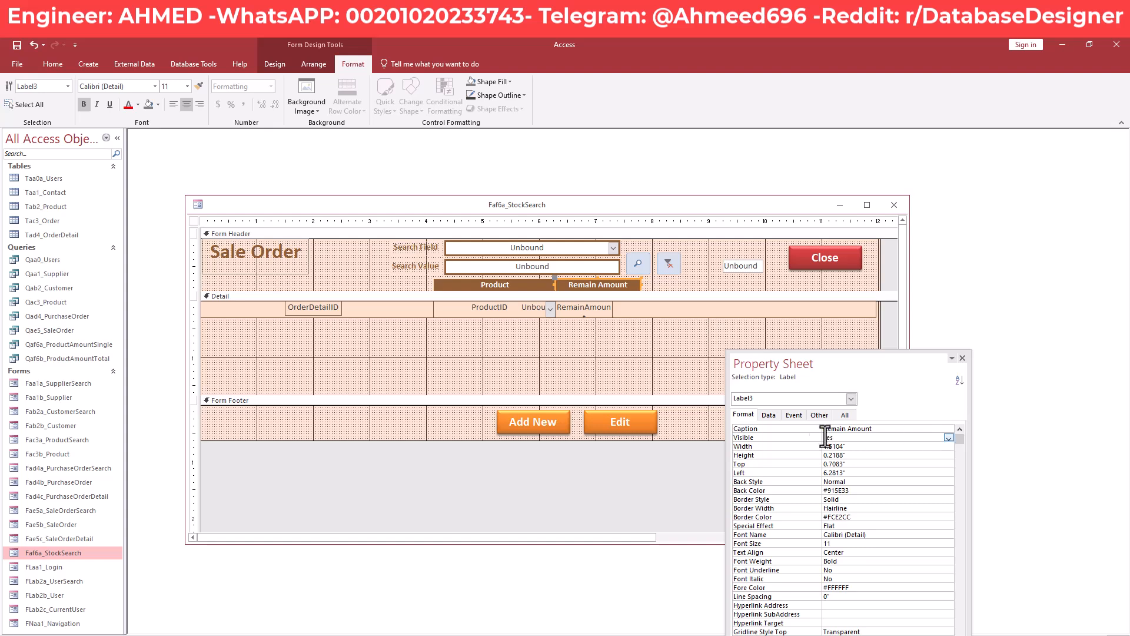
# Widen the RemainAmount text box to match the width of its Remain Amount heading
pyautogui.click(634, 349)
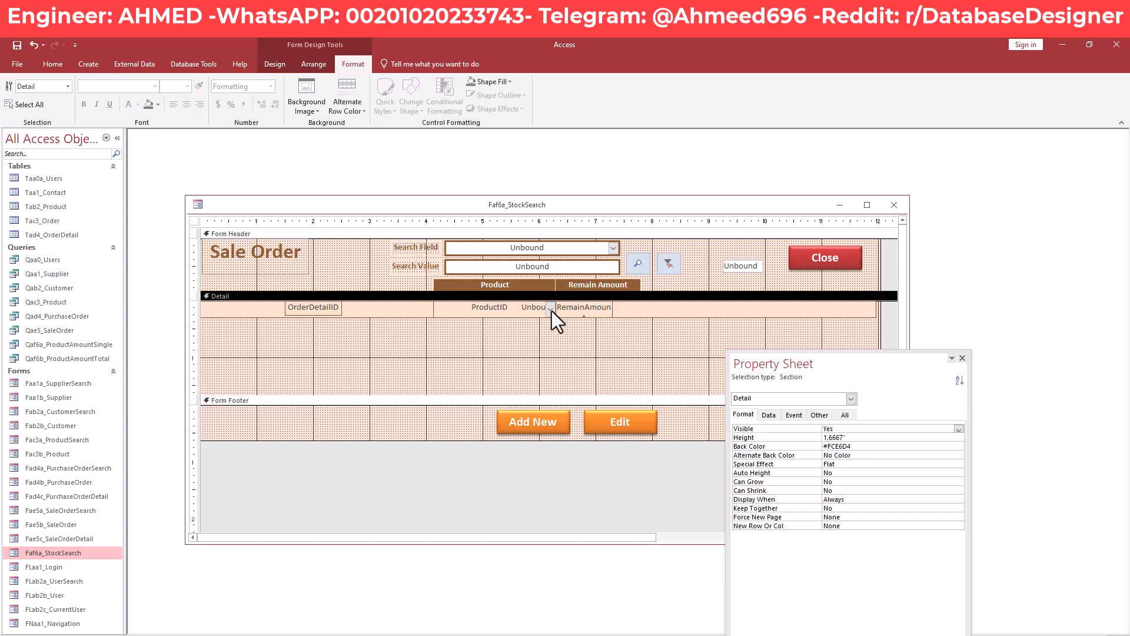
pyautogui.click(575, 309)
pyautogui.moveTo(613, 306); pyautogui.dragTo(639, 308)
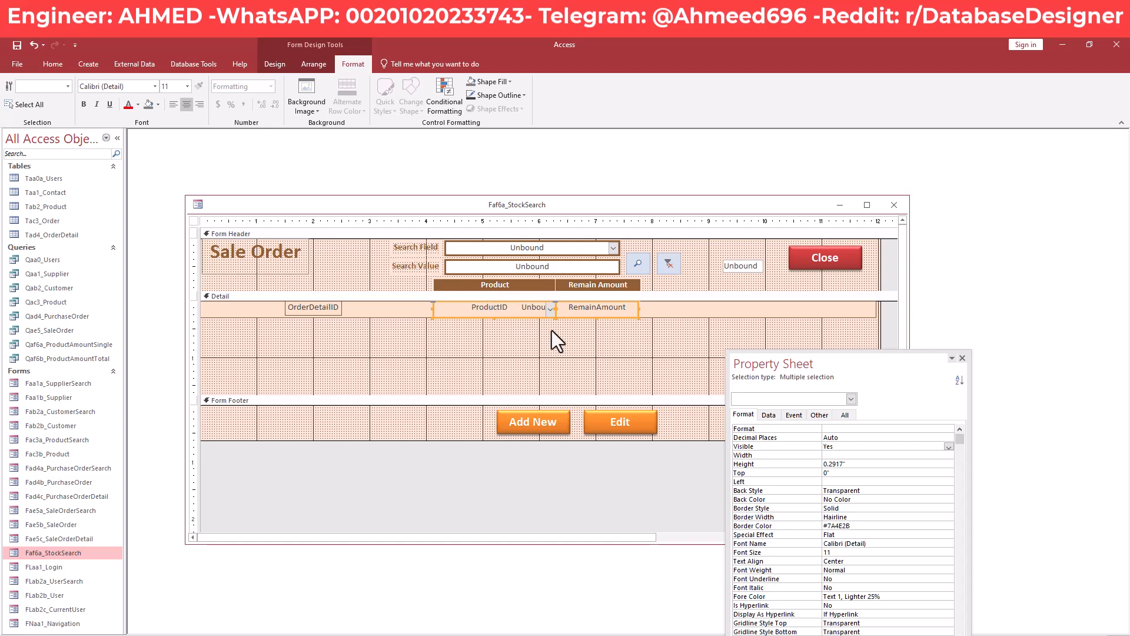
# Set the Locked property of the ProductID and RemainAmount controls to Yes and save the form
pyautogui.click(769, 414)
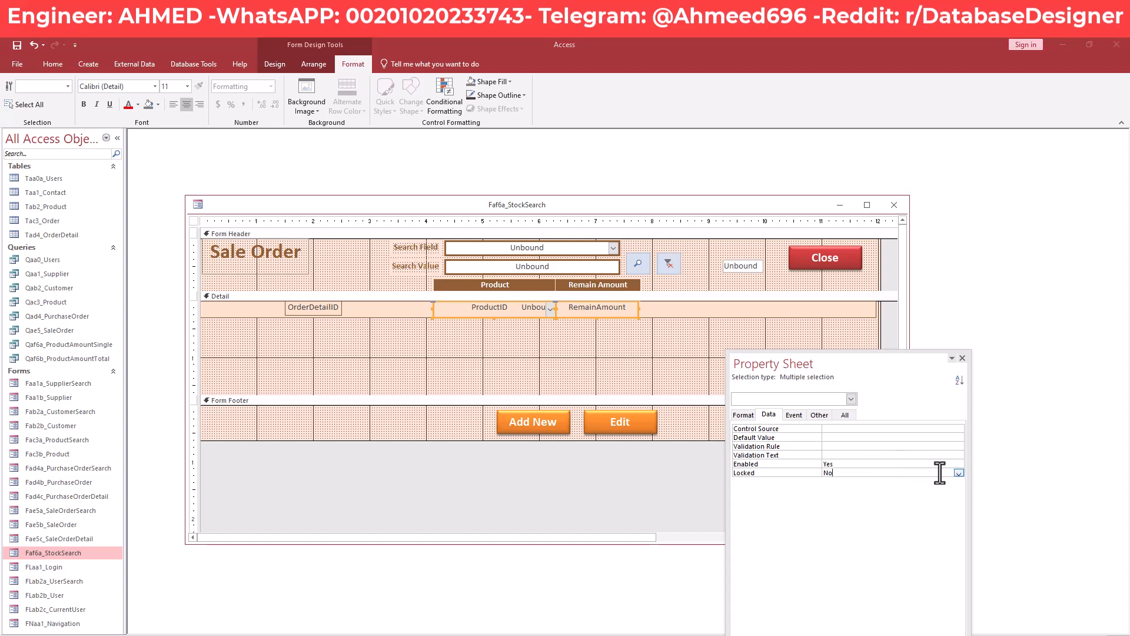
pyautogui.click(959, 473)
pyautogui.click(922, 481)
pyautogui.rightClick(288, 203)
pyautogui.click(311, 214)
# Change the title label in the form header to Stock and save the form
pyautogui.click(351, 263)
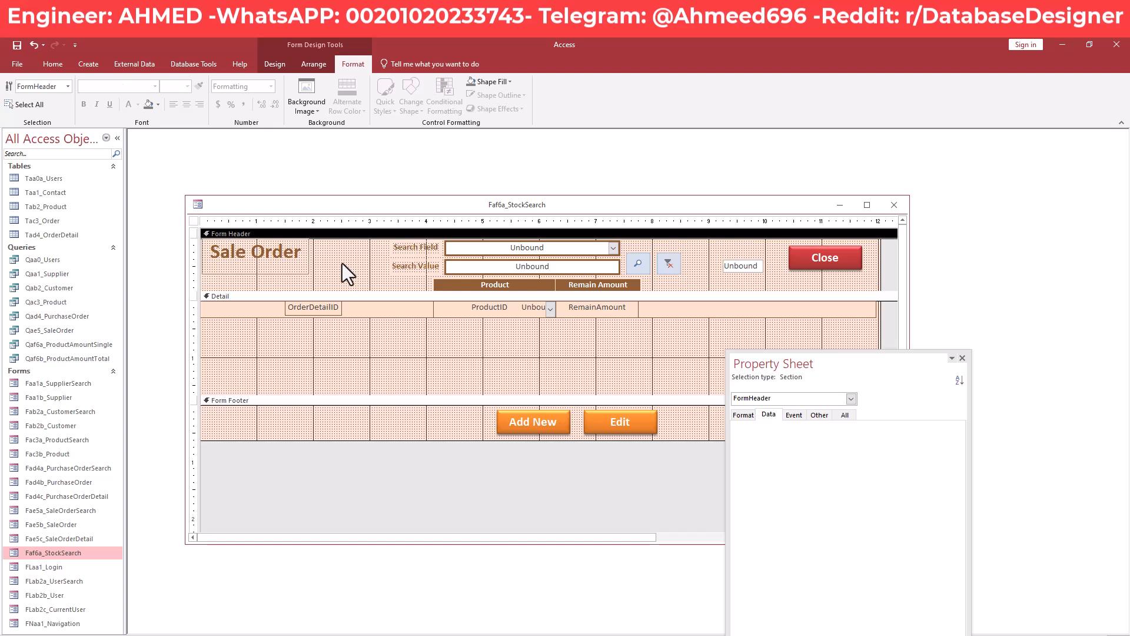
pyautogui.click(259, 264)
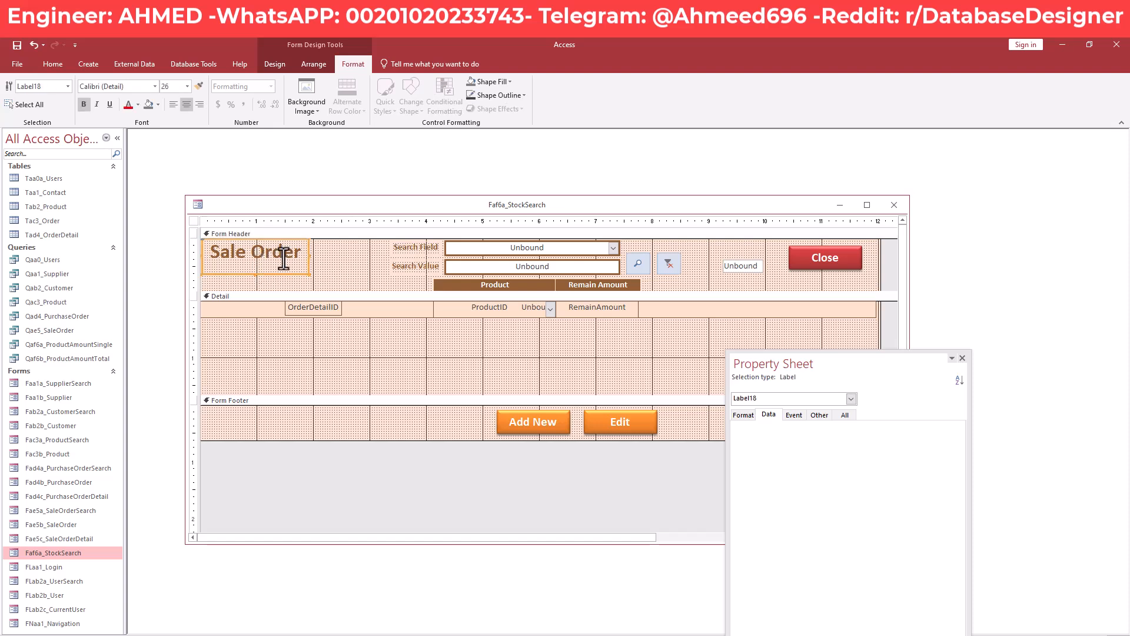
pyautogui.click(302, 255)
pyautogui.moveTo(302, 255); pyautogui.dragTo(186, 261)
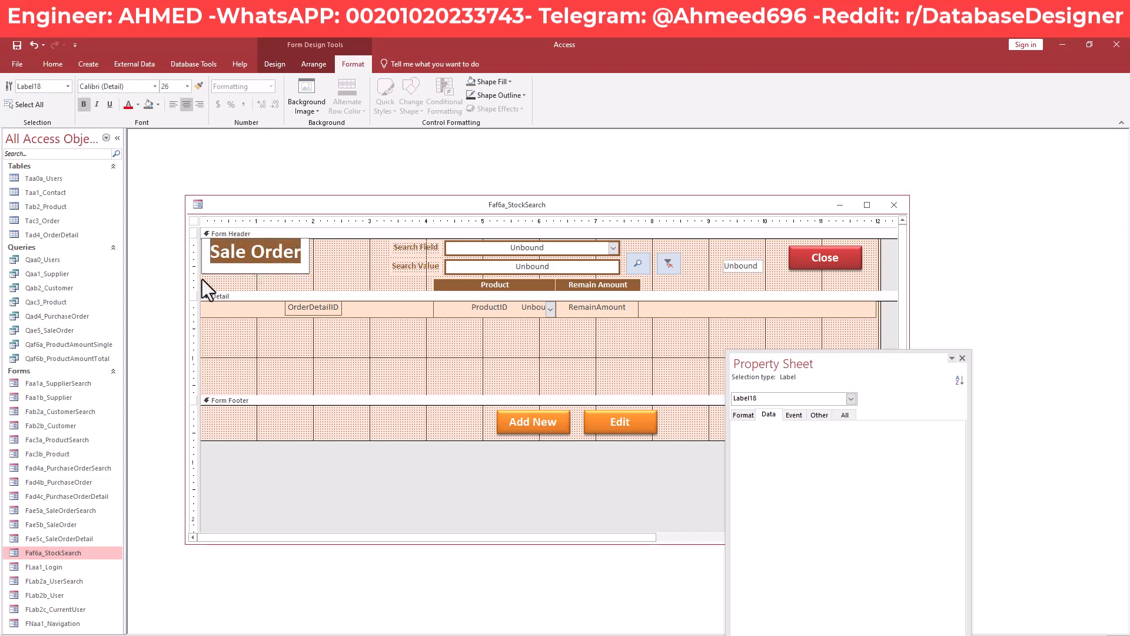
pyautogui.write('Stock')
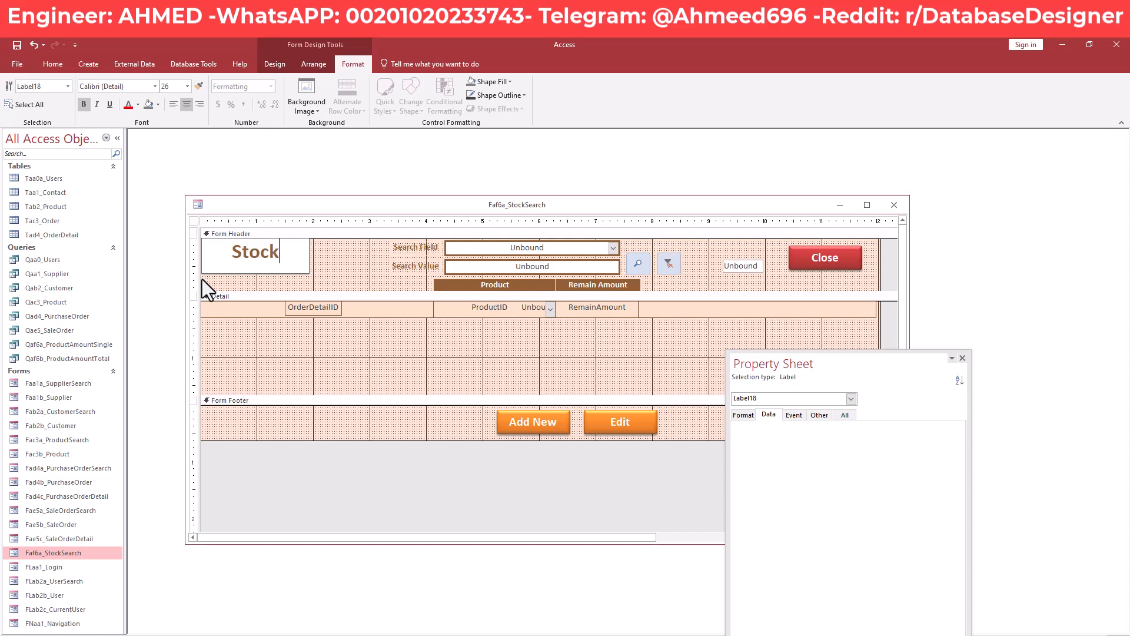
pyautogui.click(249, 350)
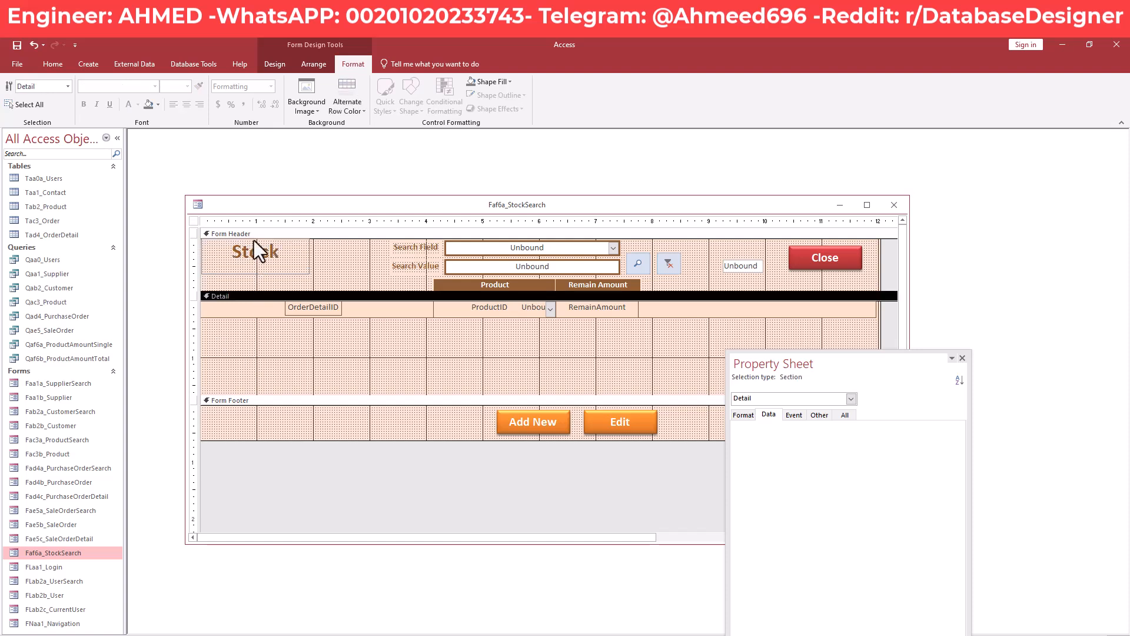
pyautogui.rightClick(267, 204)
pyautogui.click(281, 209)
# Change the conditional formatting expression of the TxtBackHighlighted text box to [TxtCurrentID]=Nz([OrderDetailID],0) and save the form
pyautogui.click(383, 310)
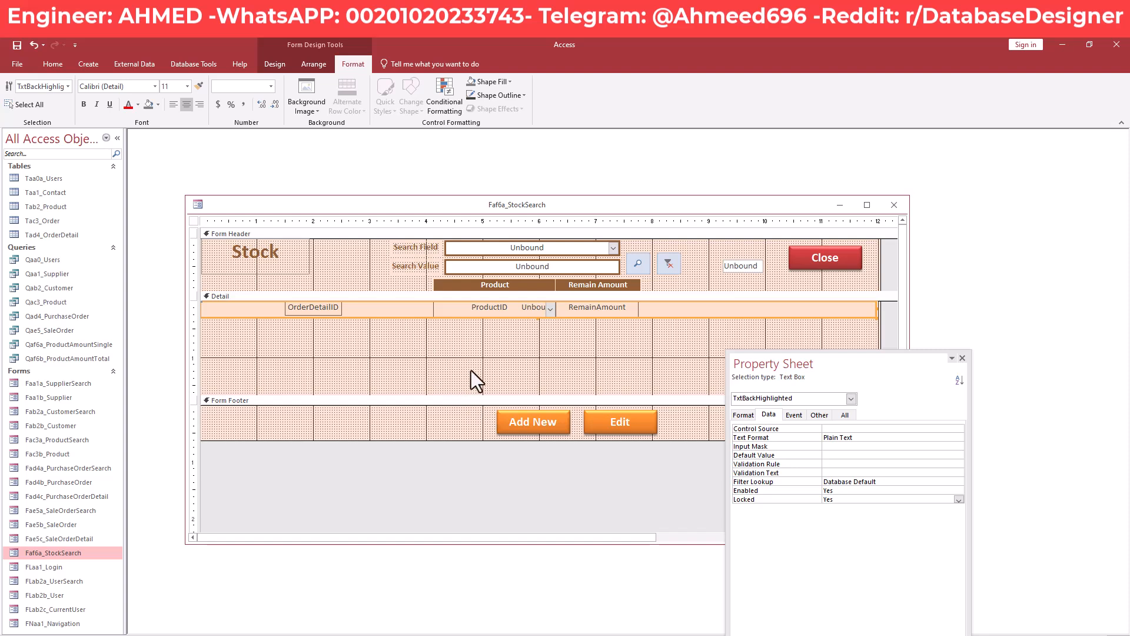
pyautogui.click(451, 91)
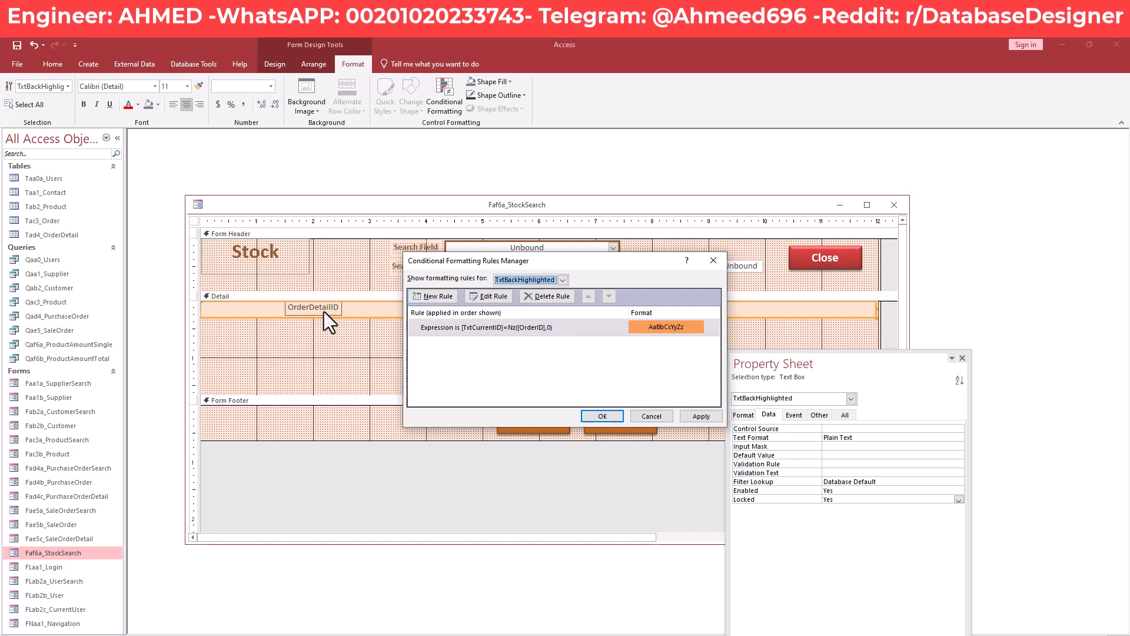
pyautogui.click(489, 296)
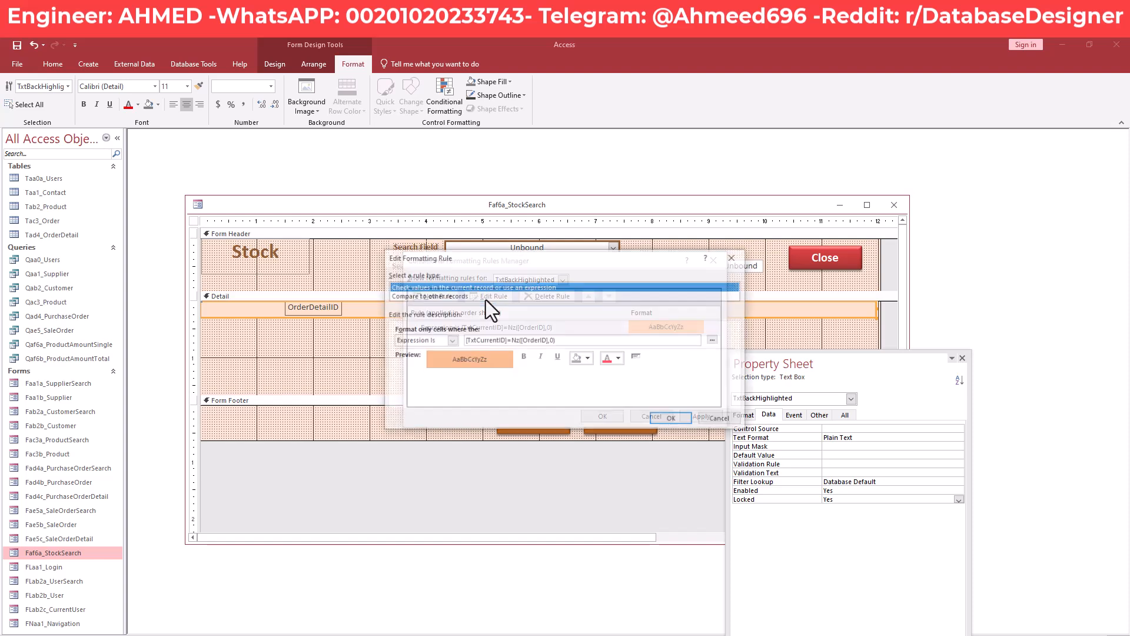
pyautogui.click(714, 339)
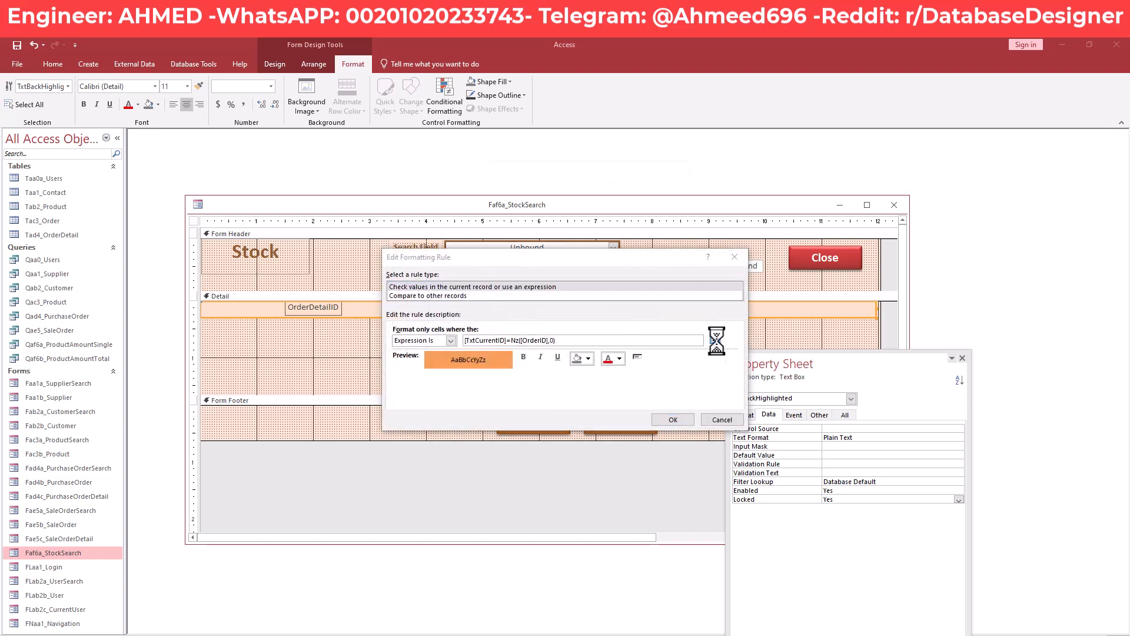
pyautogui.doubleClick(500, 204)
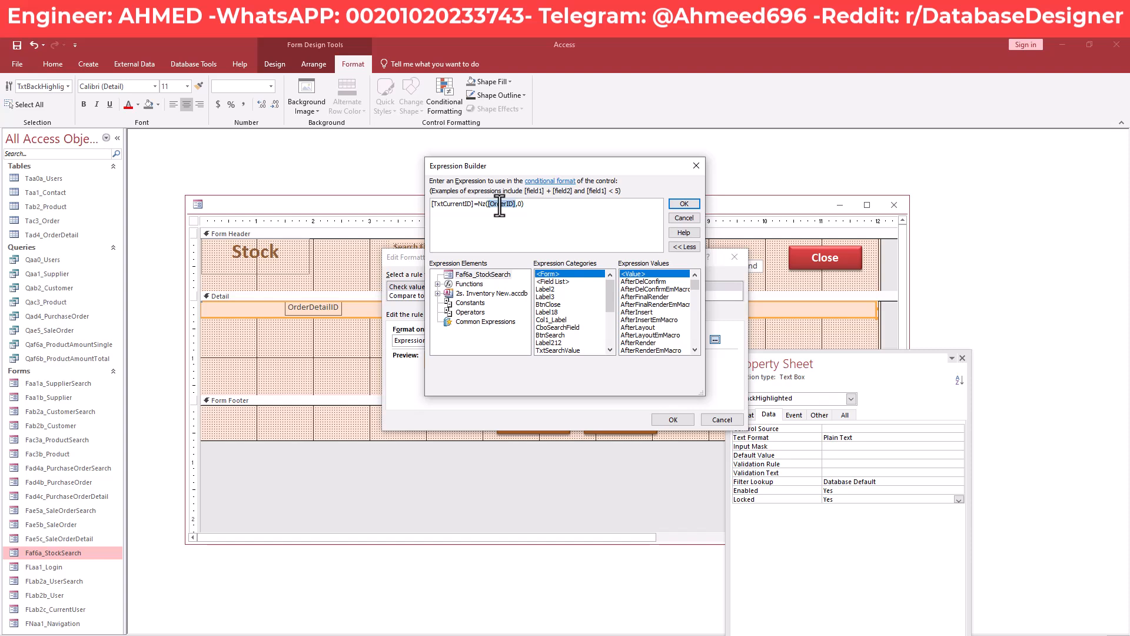
pyautogui.scroll(-3, 557, 326)
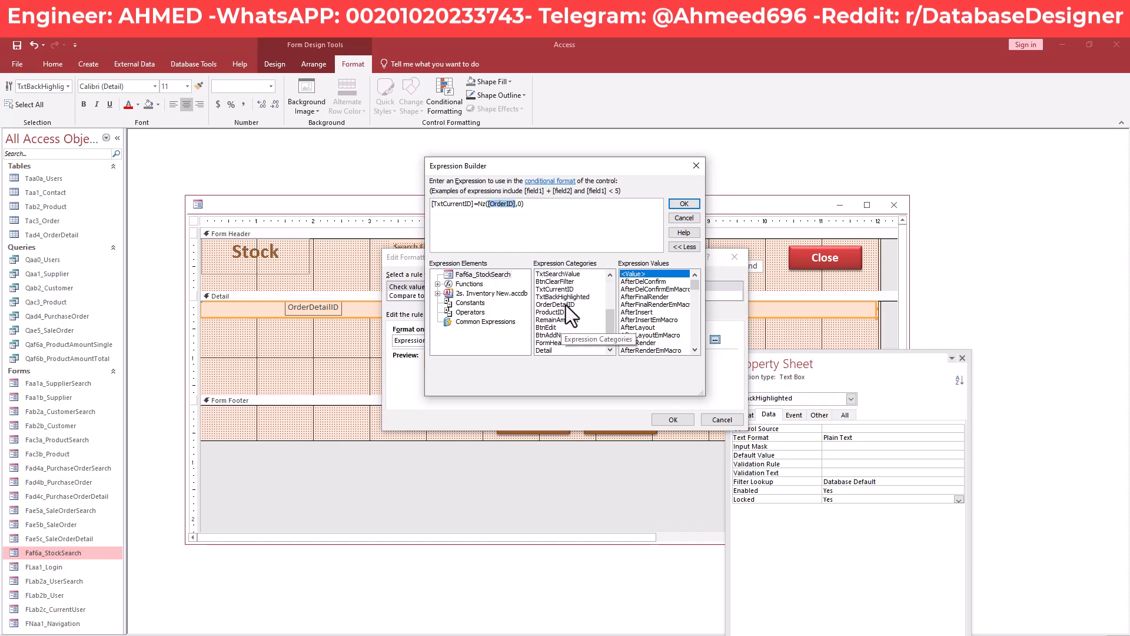
pyautogui.click(566, 305)
pyautogui.doubleClick(566, 305)
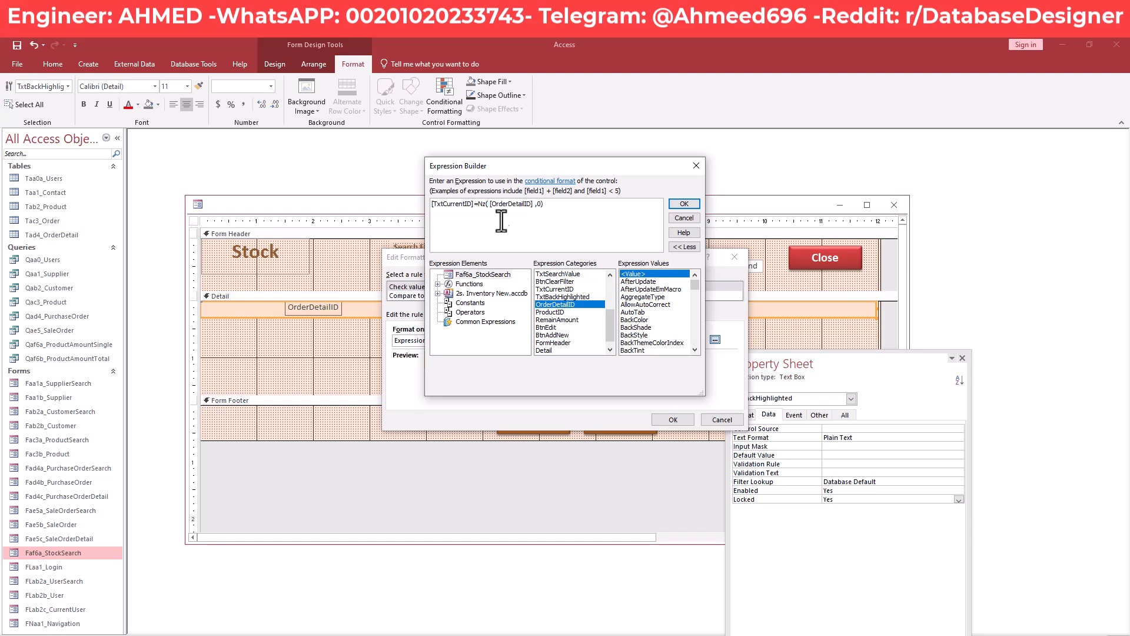
pyautogui.click(684, 204)
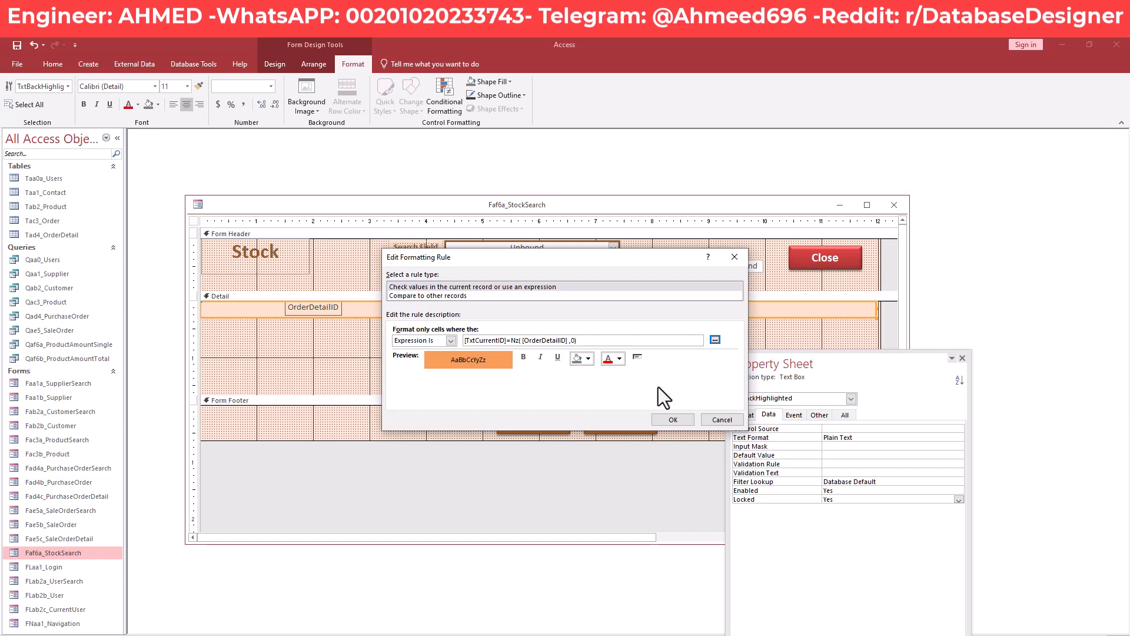
pyautogui.click(674, 420)
pyautogui.click(606, 419)
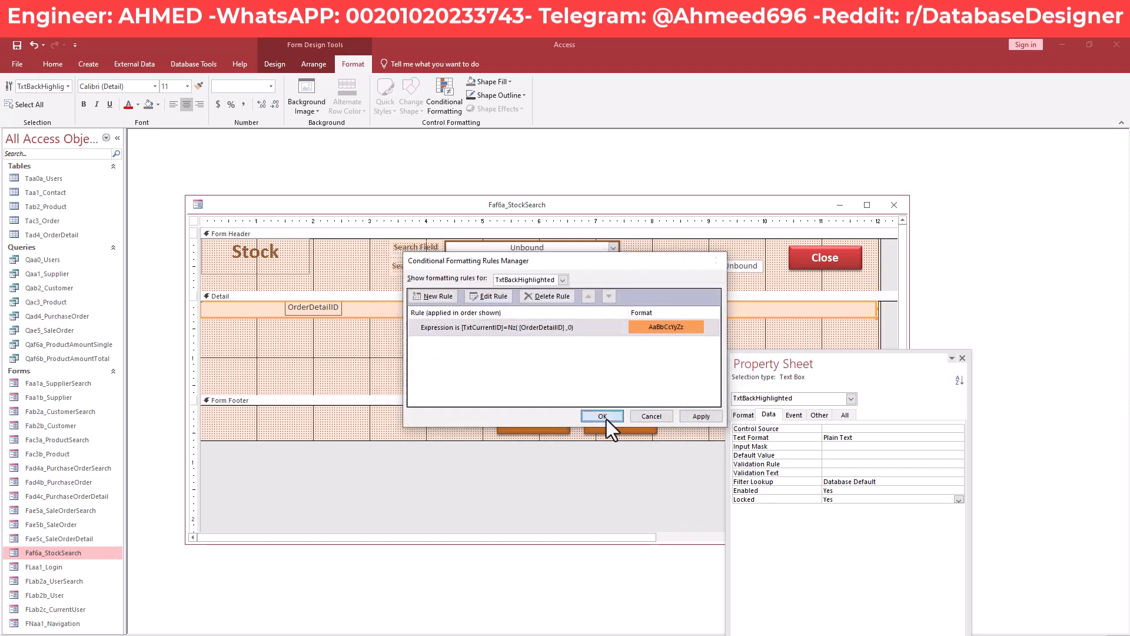
pyautogui.rightClick(342, 203)
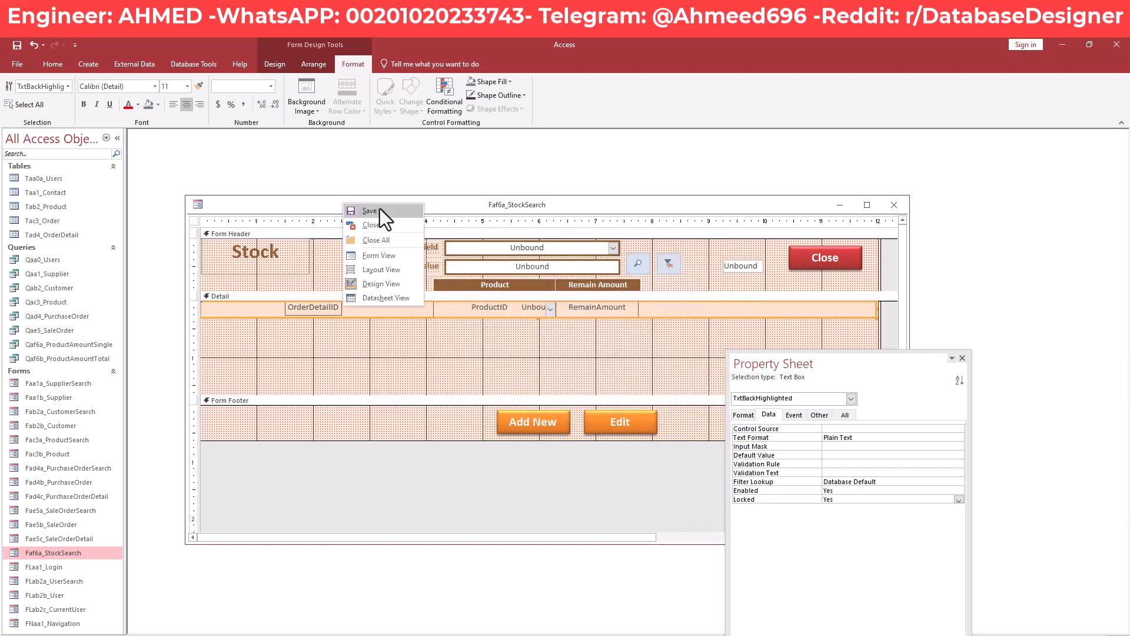
pyautogui.click(370, 210)
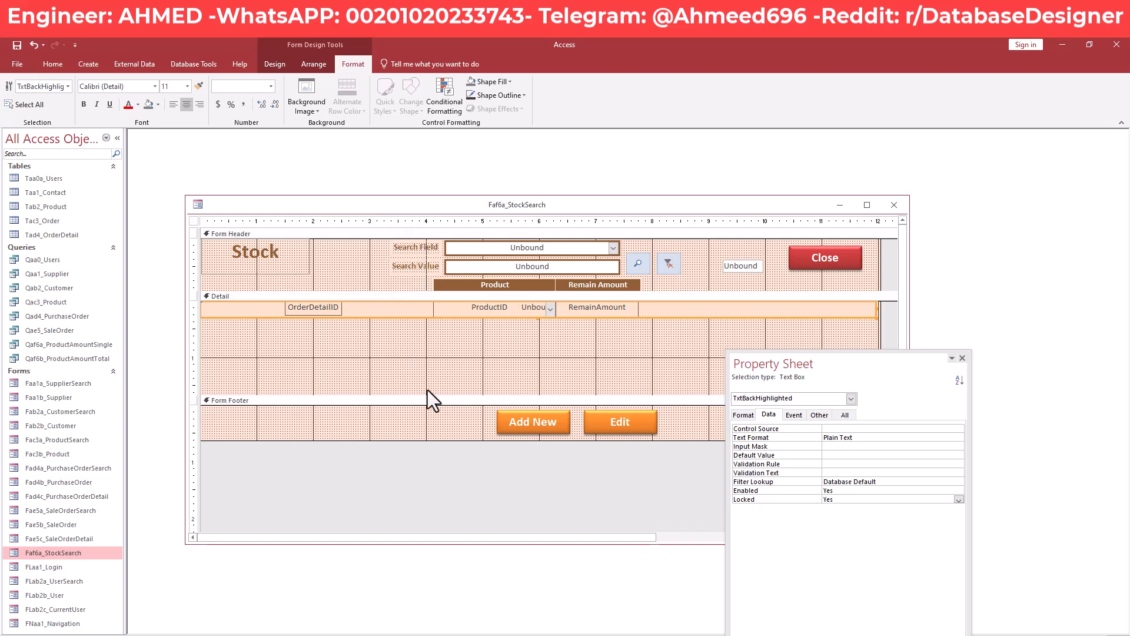
# Shrink the Detail section to the height of its single row of controls and save the form
pyautogui.moveTo(428, 393); pyautogui.dragTo(430, 317)
pyautogui.rightClick(340, 210)
pyautogui.click(357, 215)
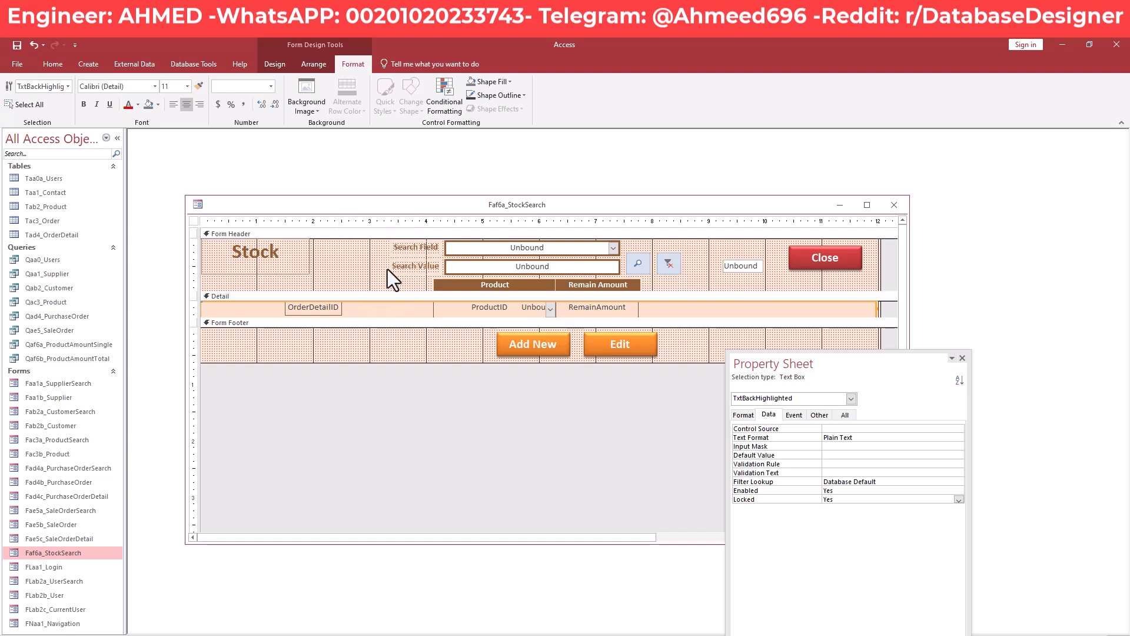
# In the VBA module of Faf6a_StockSearch, replace Me.OrderID with Me.OrderDetailID in the BtnEdit_Click procedure
pyautogui.hotkey('alt', 'F11')
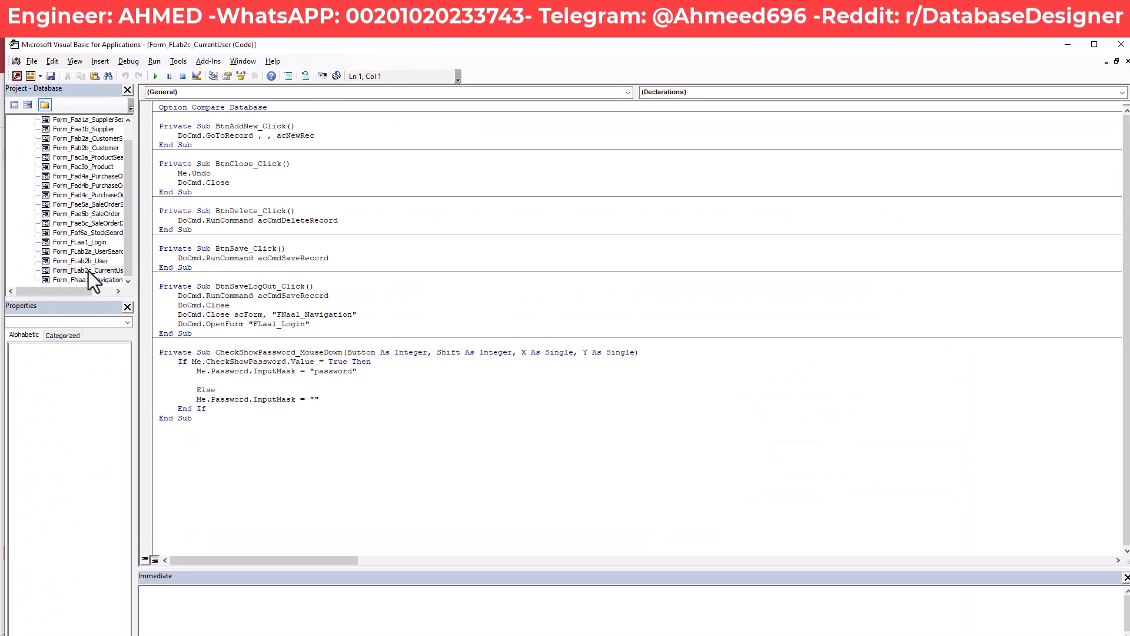
pyautogui.moveTo(66, 292); pyautogui.dragTo(76, 291)
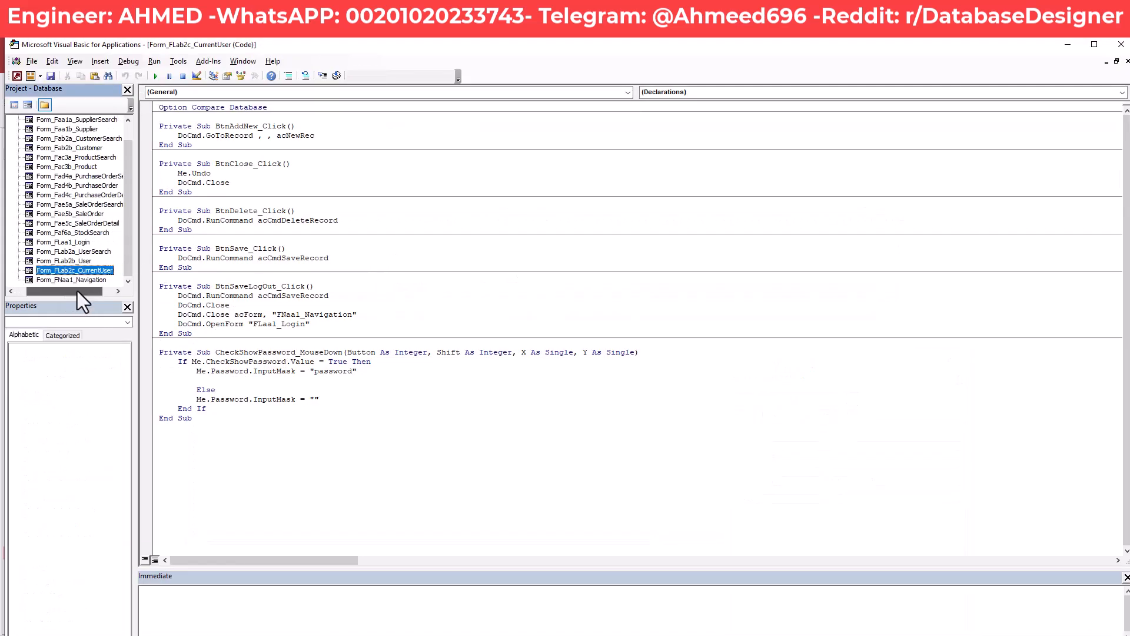
pyautogui.click(95, 232)
pyautogui.doubleClick(93, 232)
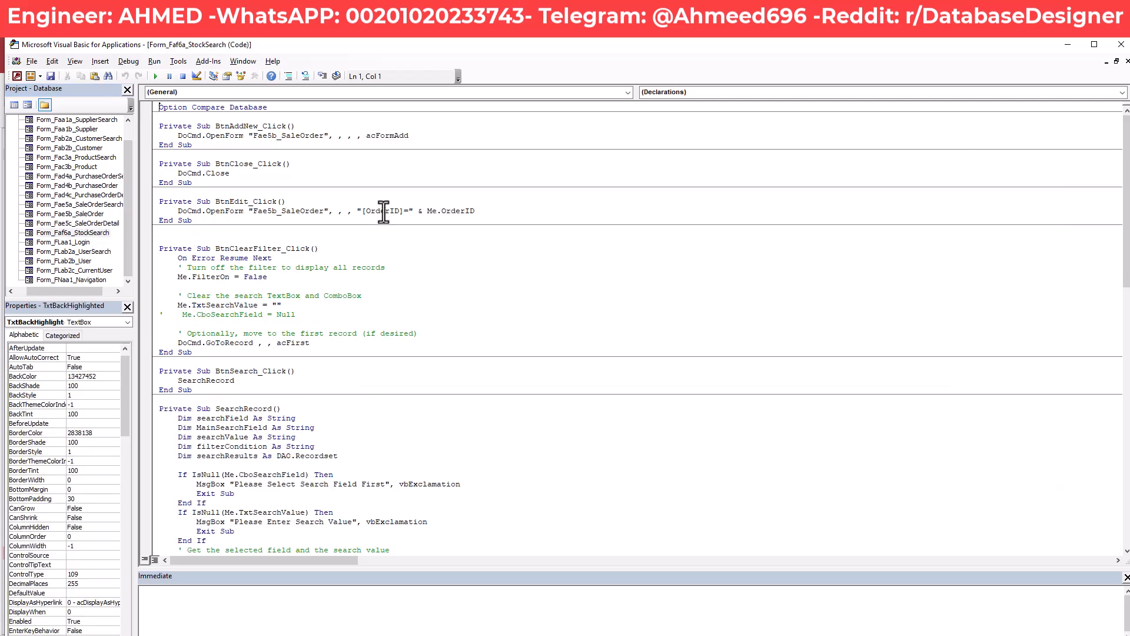
pyautogui.doubleClick(459, 211)
pyautogui.press('Delete')
pyautogui.write('.or')
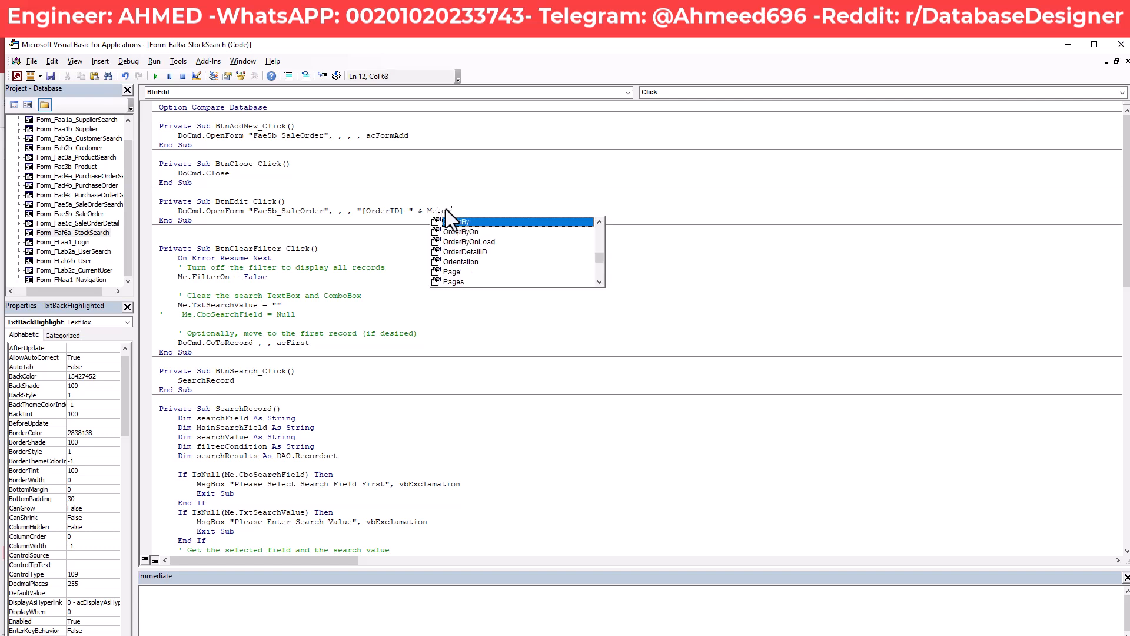
pyautogui.write('derd')
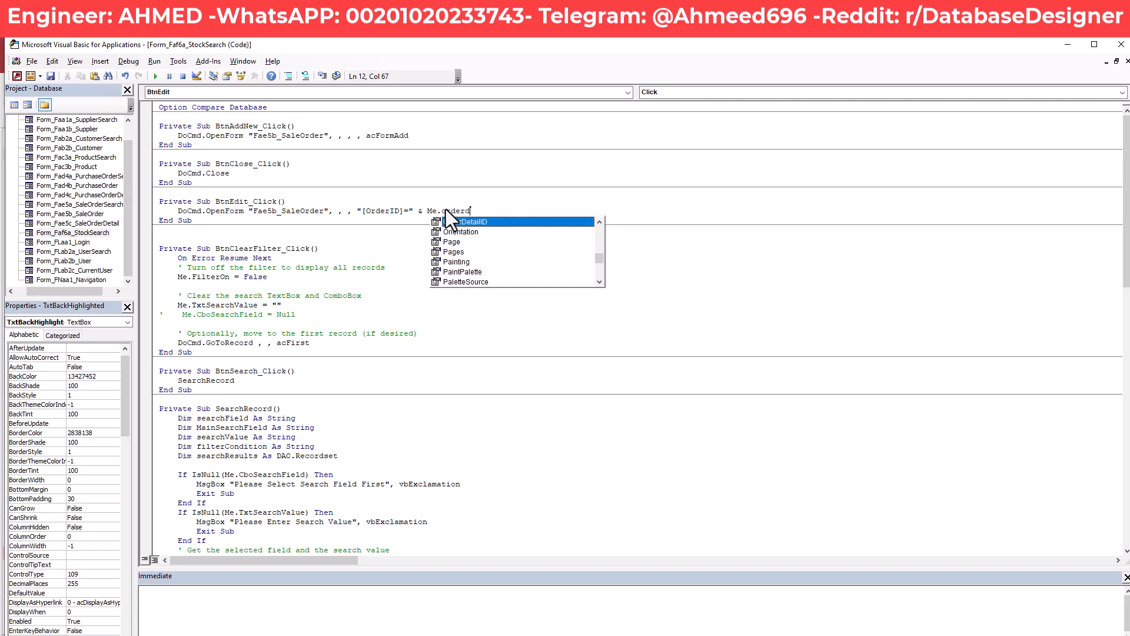
pyautogui.press('Tab')
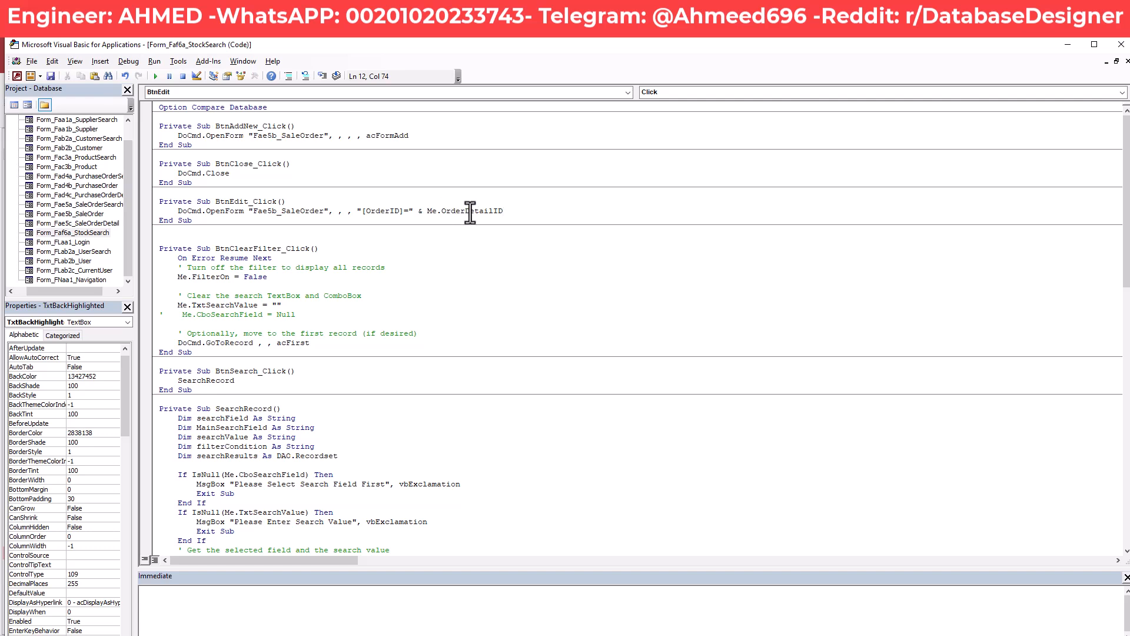
# Replace the OrderID field in the BtnEdit_Click filter string with a copy of OrderDetailID
pyautogui.doubleClick(471, 211)
pyautogui.hotkey('ctrl', 'c')
pyautogui.doubleClick(385, 212)
pyautogui.hotkey('ctrl', 'v')
# Replace OrderID with the copied OrderDetailID in the TxtCurrentID assignment of the Form_Current procedure
pyautogui.scroll(-17, 378, 252)
pyautogui.scroll(-5, 371, 261)
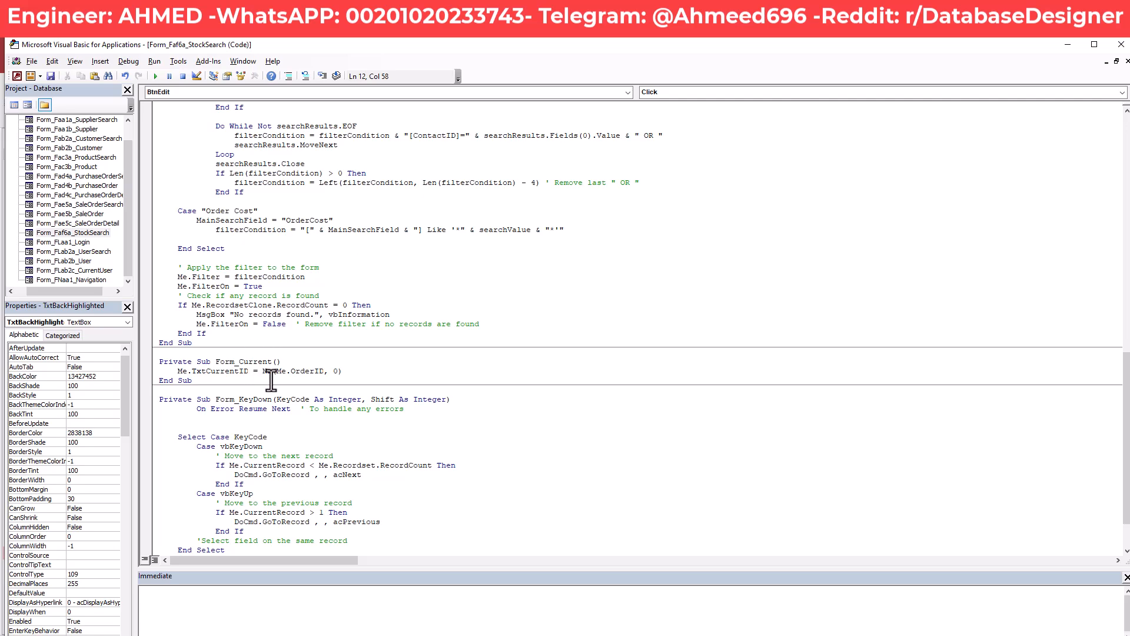
pyautogui.scroll(20, 344, 356)
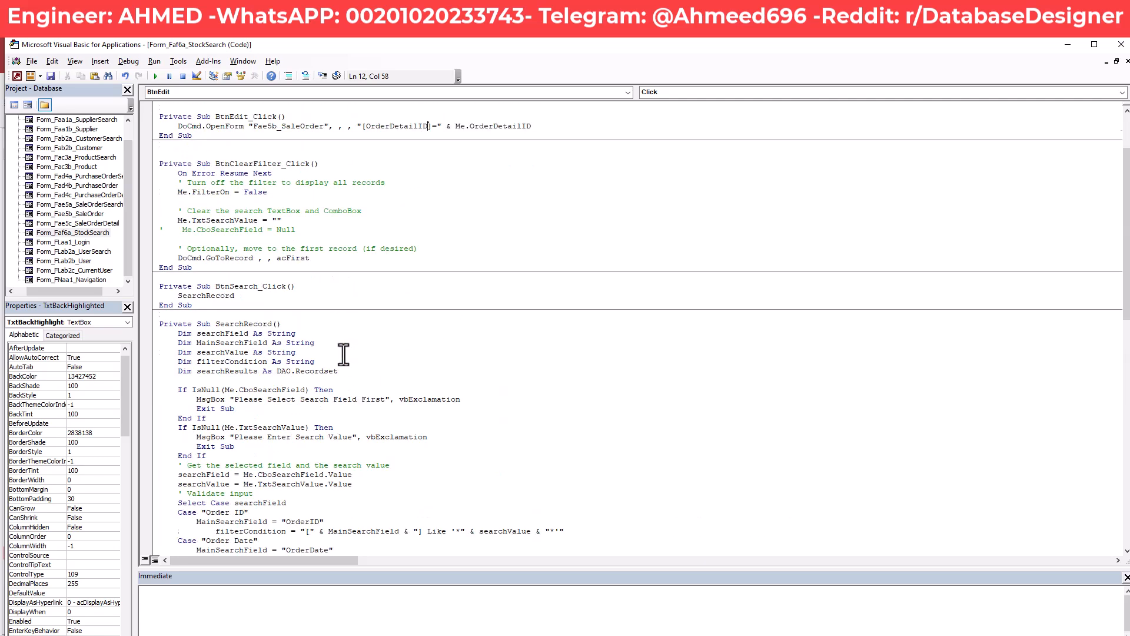
pyautogui.scroll(1, 343, 354)
pyautogui.click(504, 153)
pyautogui.scroll(-5, 416, 295)
pyautogui.scroll(-14, 314, 458)
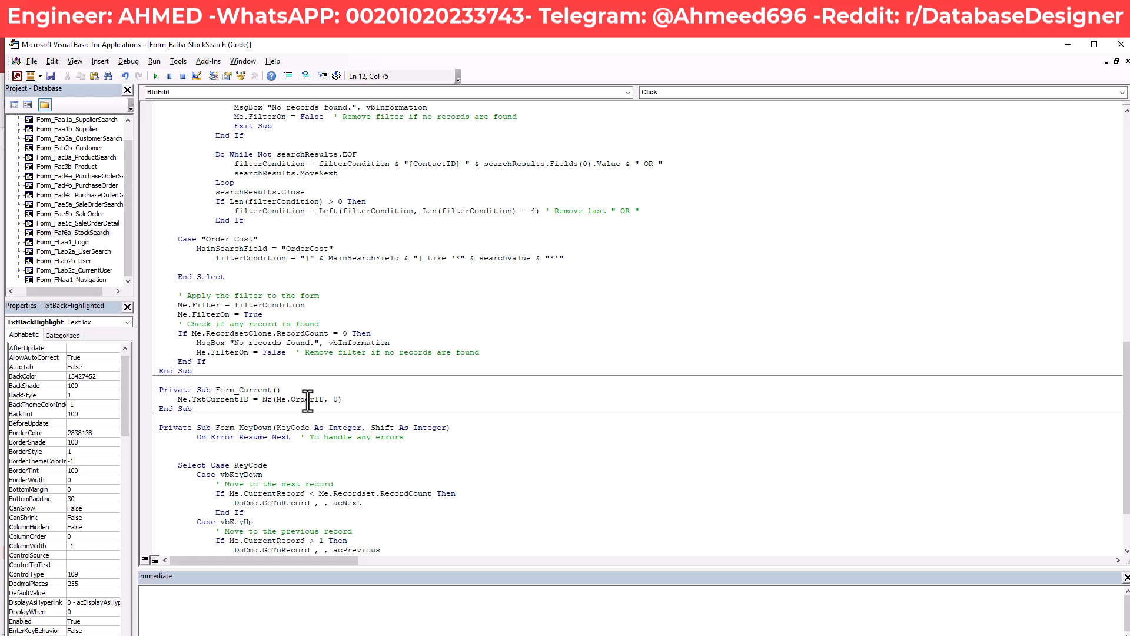
pyautogui.doubleClick(307, 398)
pyautogui.hotkey('ctrl', 'v')
pyautogui.click(299, 427)
# Make the TxtBackHighlighted_GotFocus procedure set the focus to ProductID instead of OrderID, save the code and return to the form design
pyautogui.scroll(-3, 277, 419)
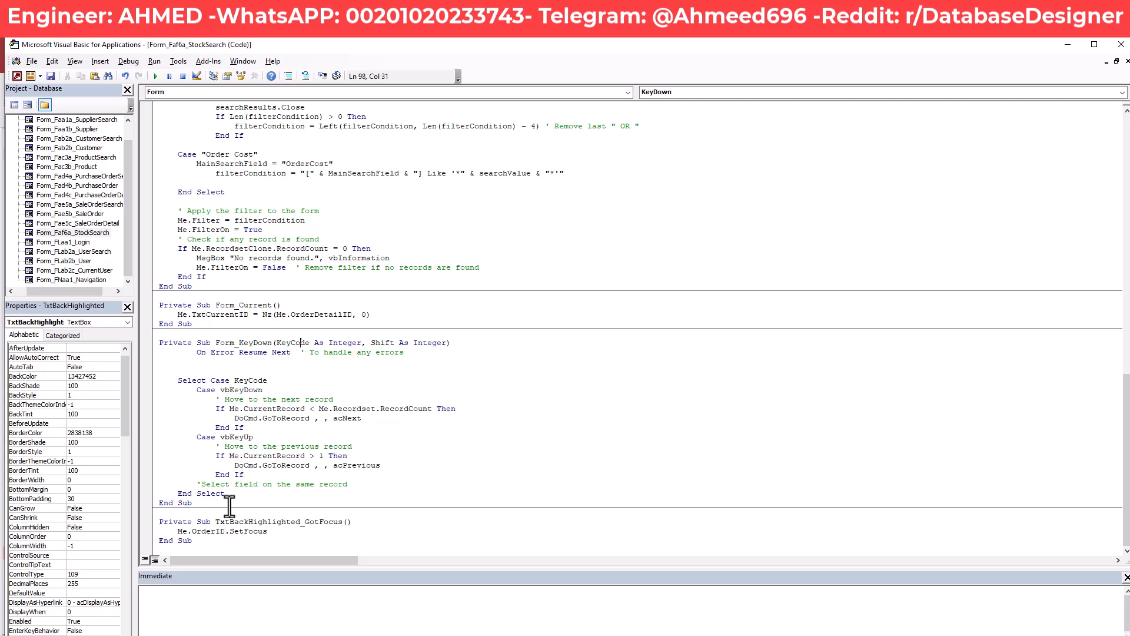
pyautogui.hotkey('alt', 'F11')
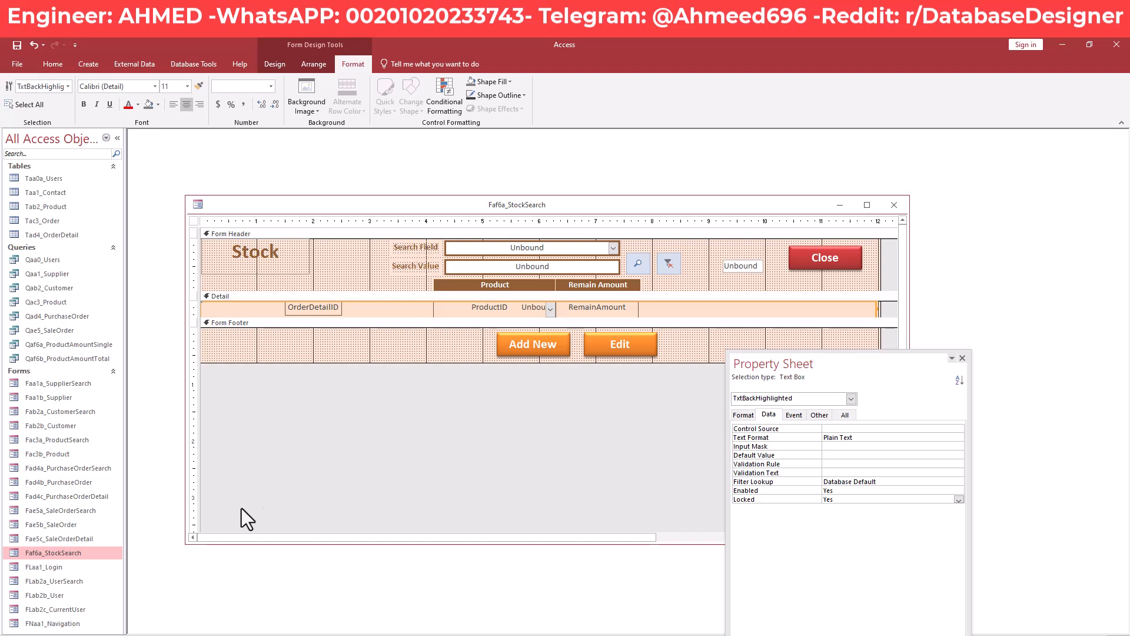
pyautogui.click(411, 337)
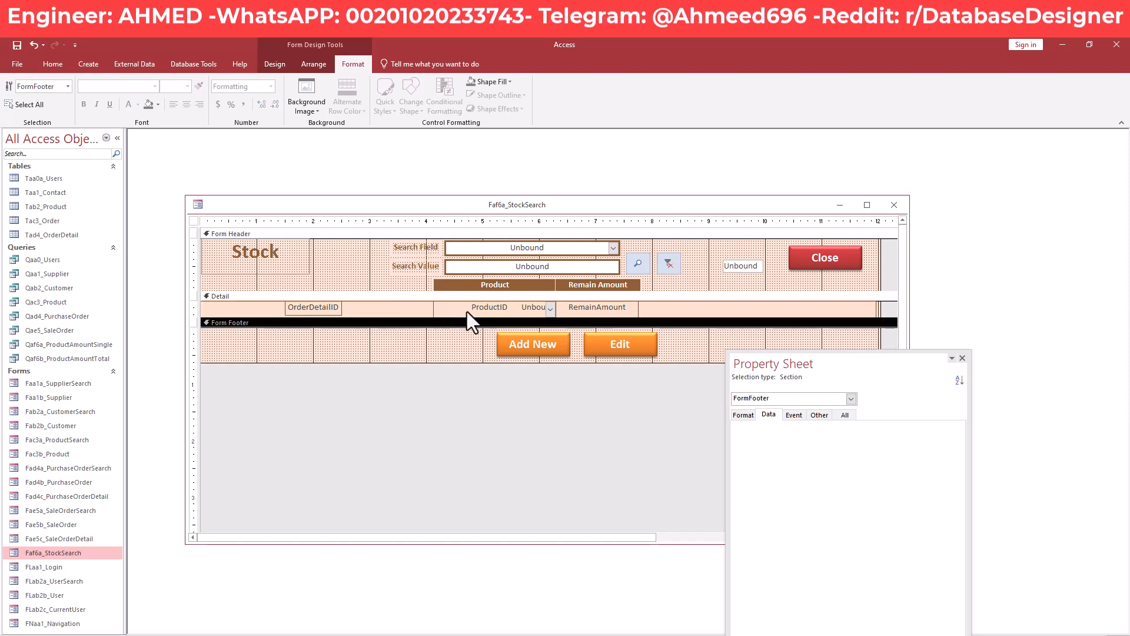
pyautogui.click(490, 309)
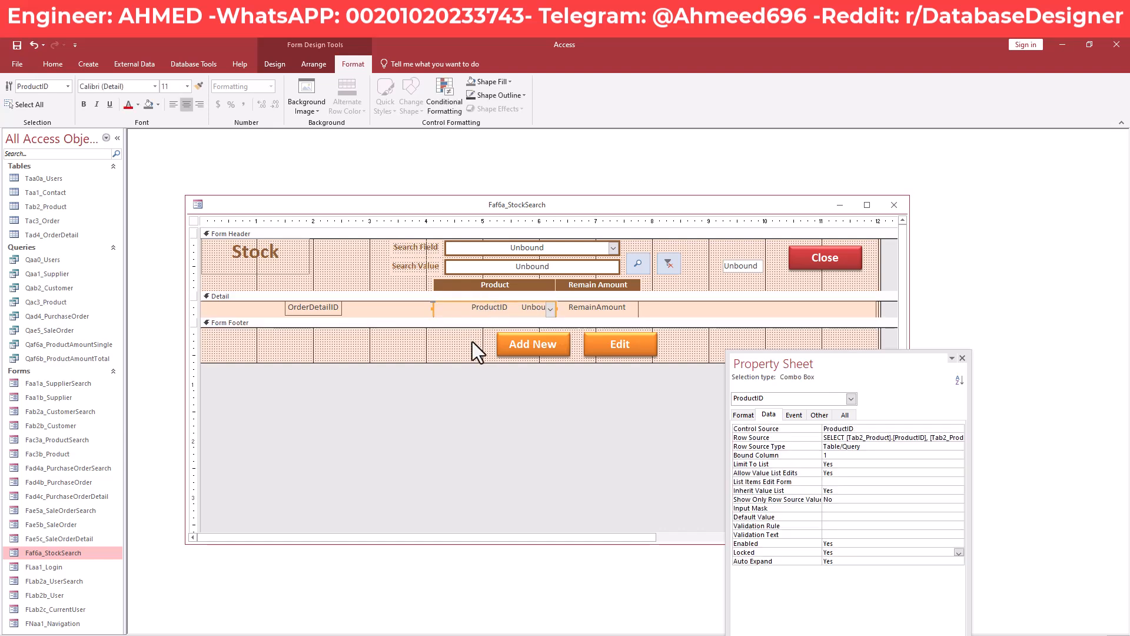
pyautogui.hotkey('alt', 'F11')
pyautogui.doubleClick(222, 533)
pyautogui.press('BackSpace')
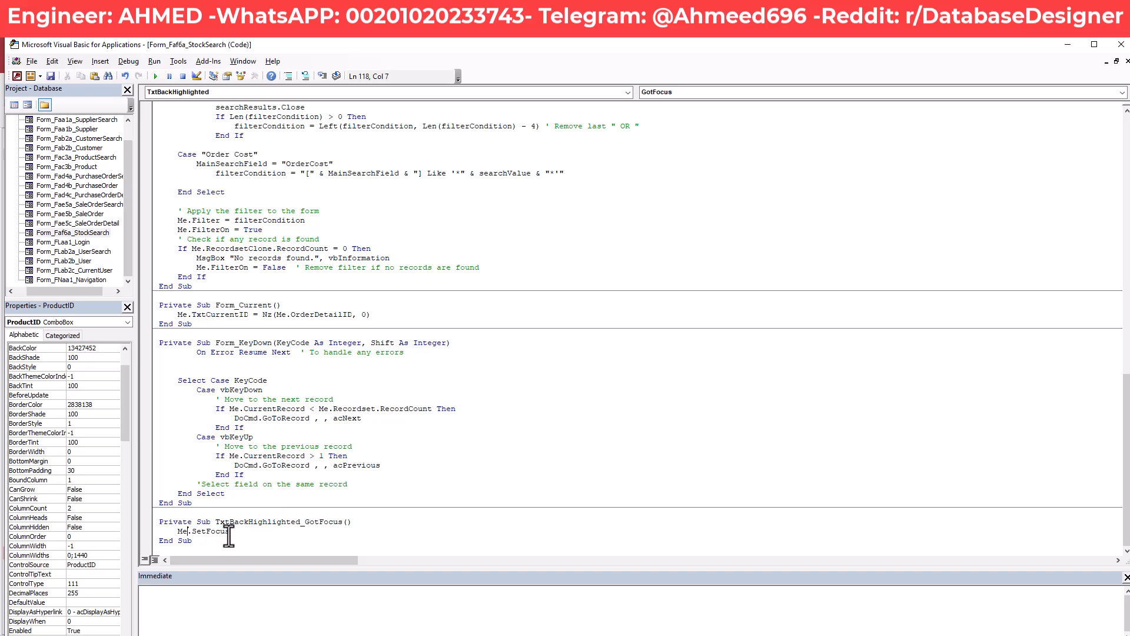
pyautogui.hotkey('ctrl', 'space')
pyautogui.write('pro')
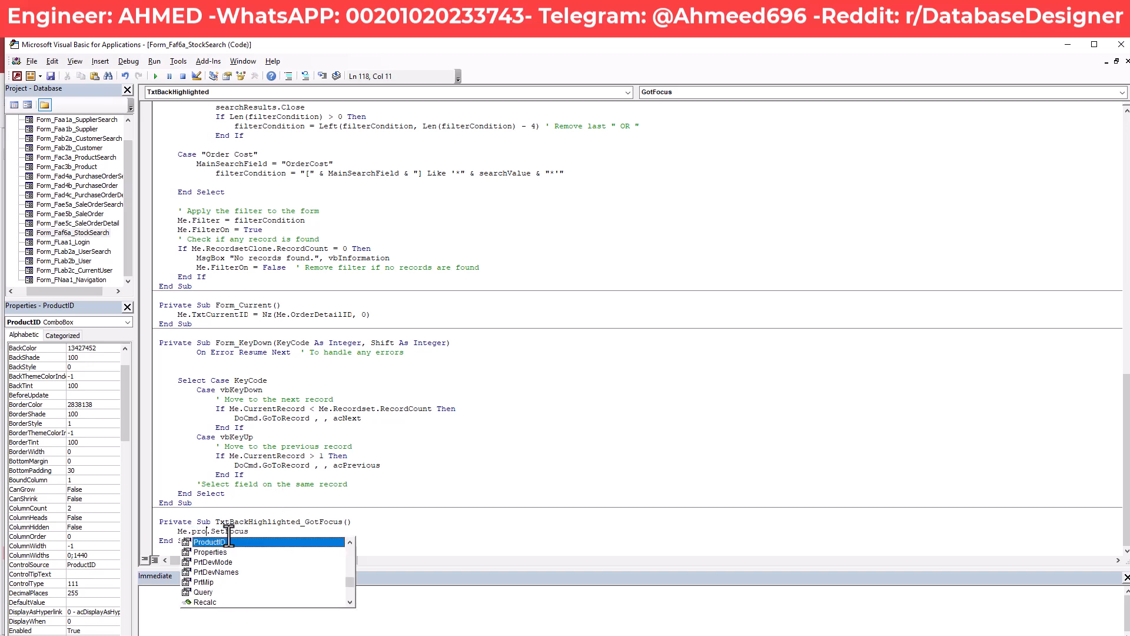
pyautogui.press('Tab')
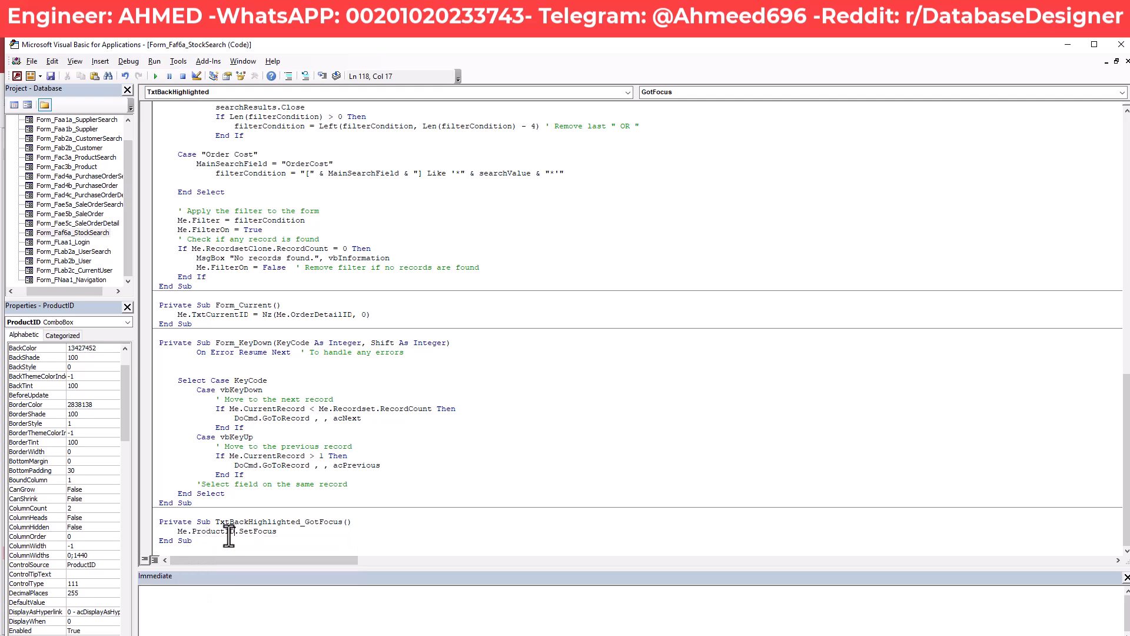
pyautogui.click(323, 504)
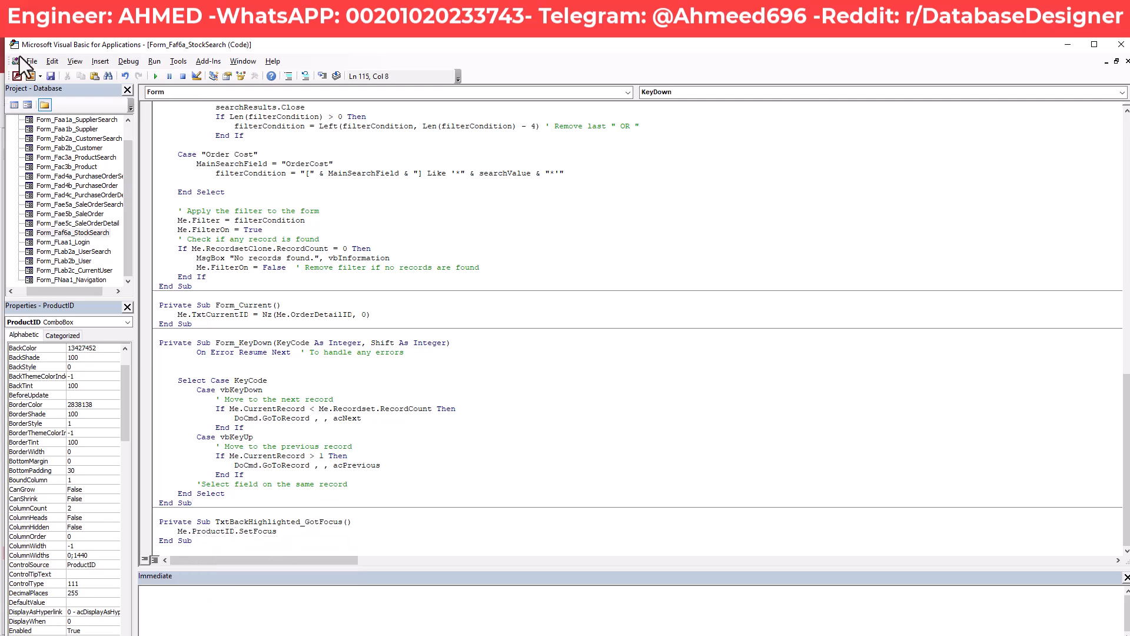
pyautogui.click(51, 75)
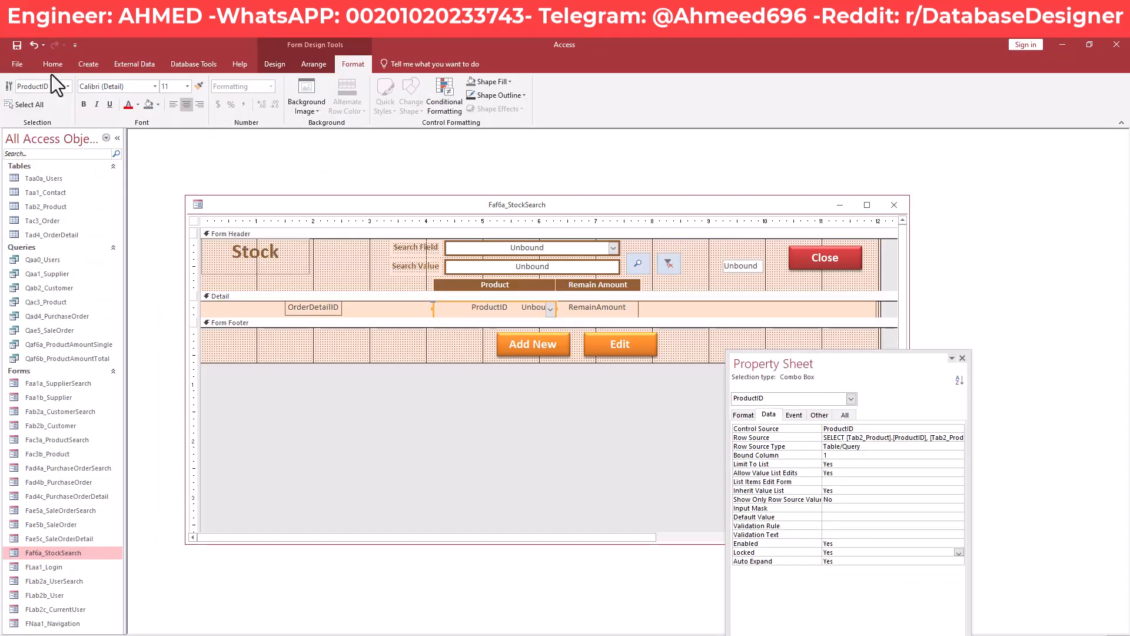
# Save the design of the stock search form and display it in Form View
pyautogui.rightClick(342, 207)
pyautogui.click(350, 211)
pyautogui.rightClick(353, 206)
pyautogui.click(362, 210)
pyautogui.rightClick(363, 209)
pyautogui.click(389, 258)
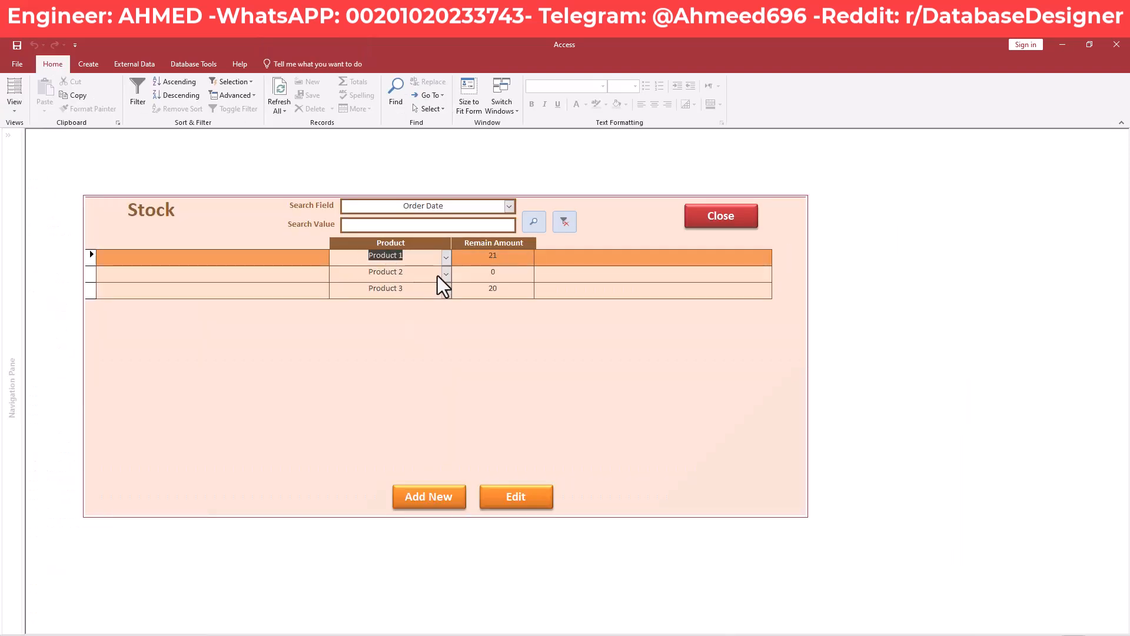
# Move through the Product and Remain Amount values of the rows and check the choices offered by the Search Field list
pyautogui.press('Tab')
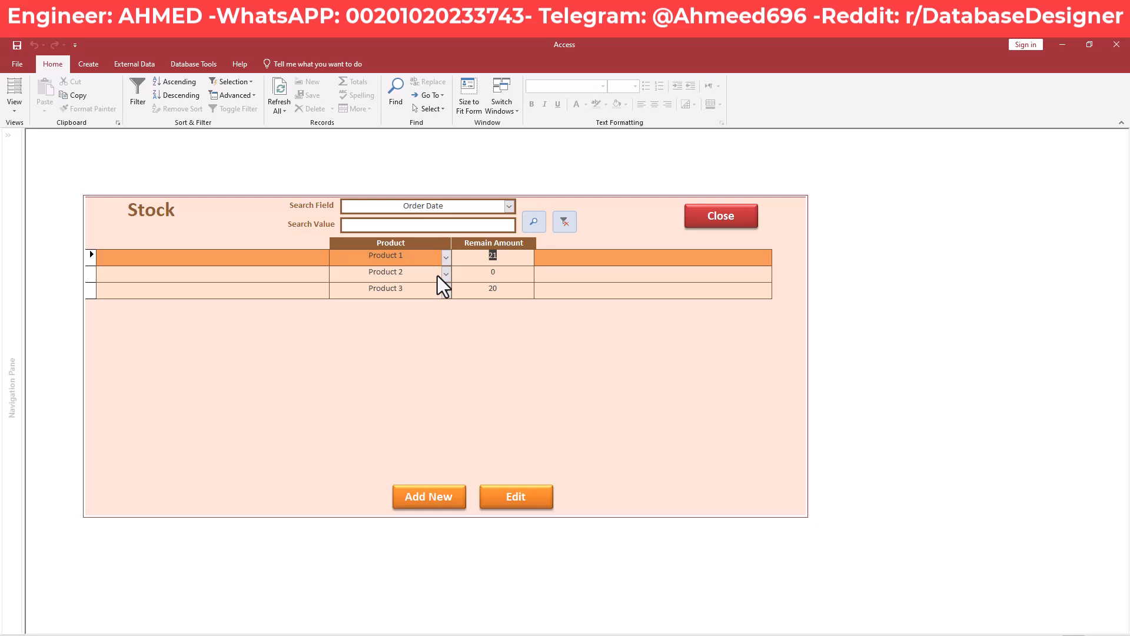
pyautogui.press('Tab')
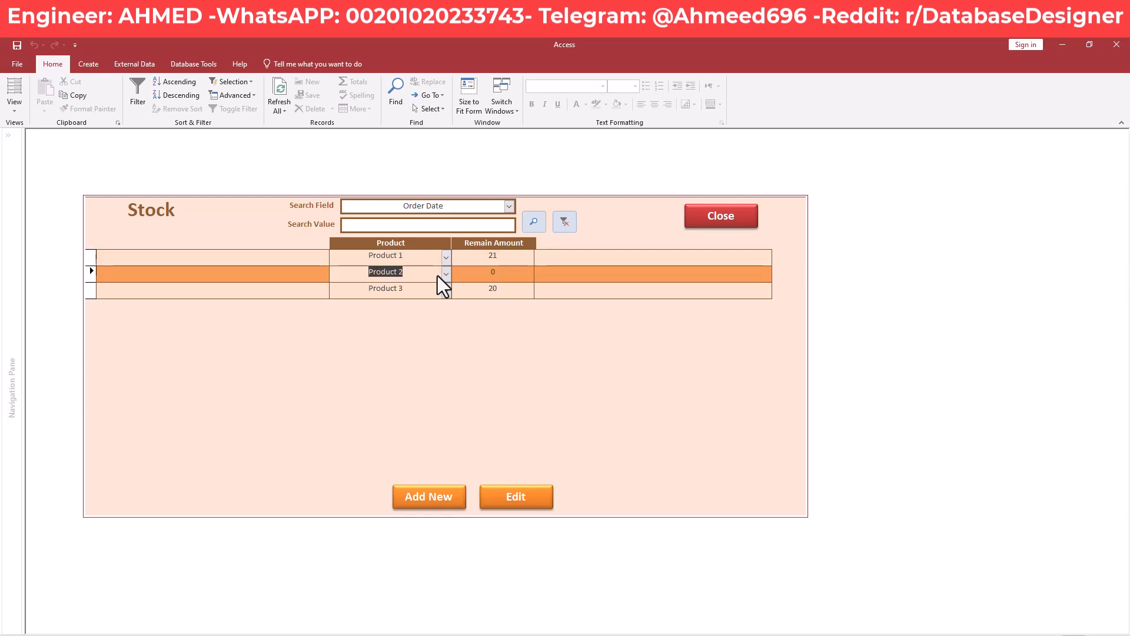
pyautogui.press('Down')
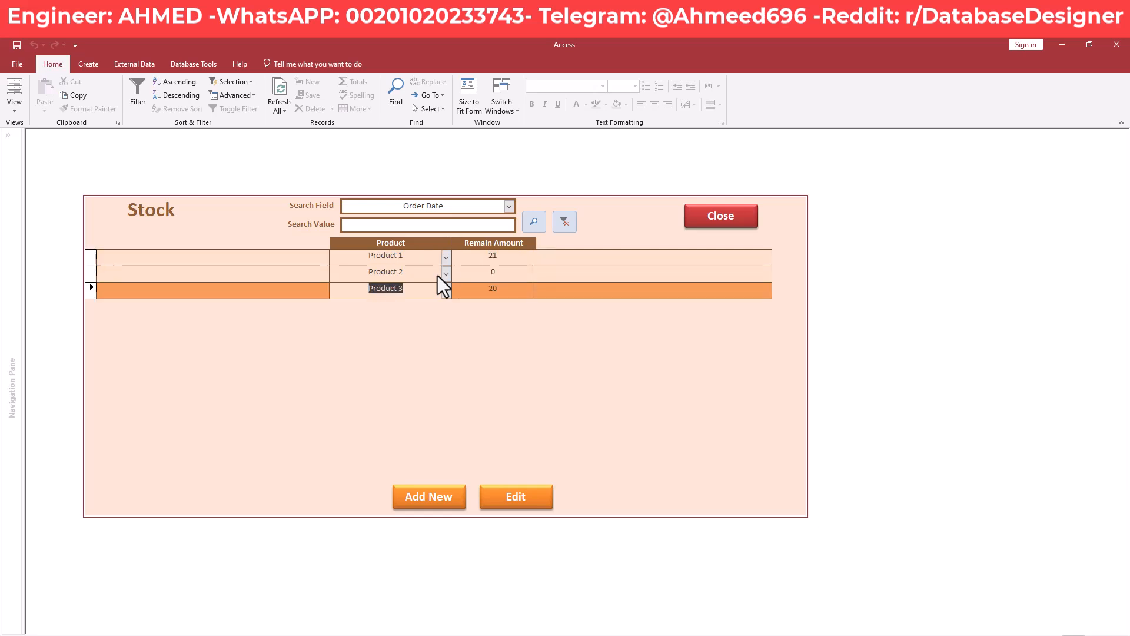
pyautogui.moveTo(507, 291); pyautogui.dragTo(461, 293)
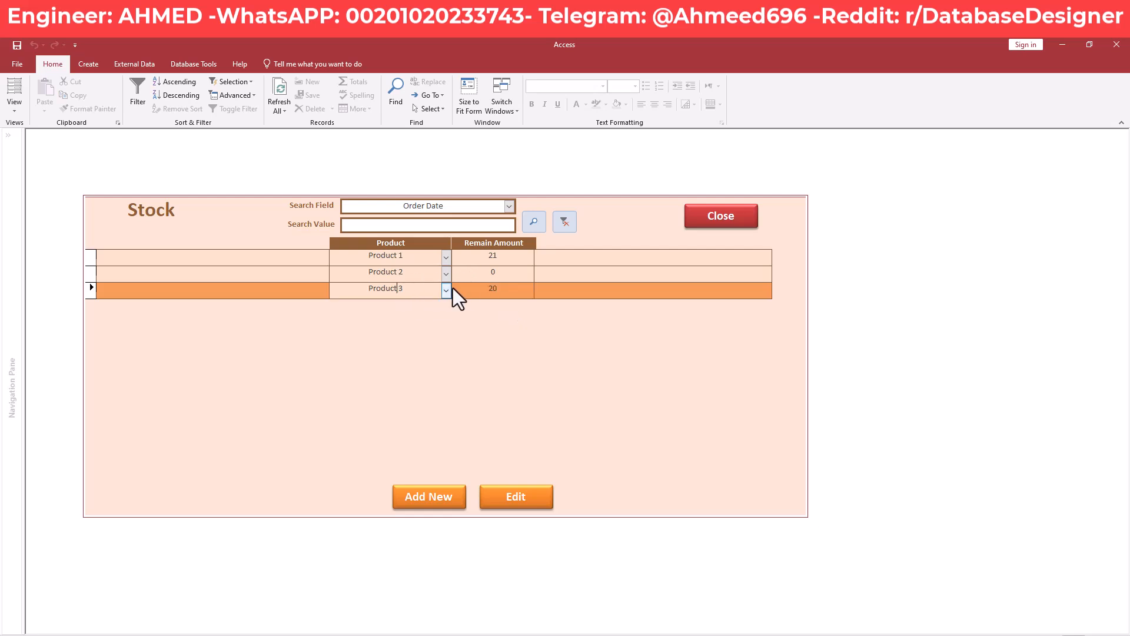
pyautogui.click(479, 287)
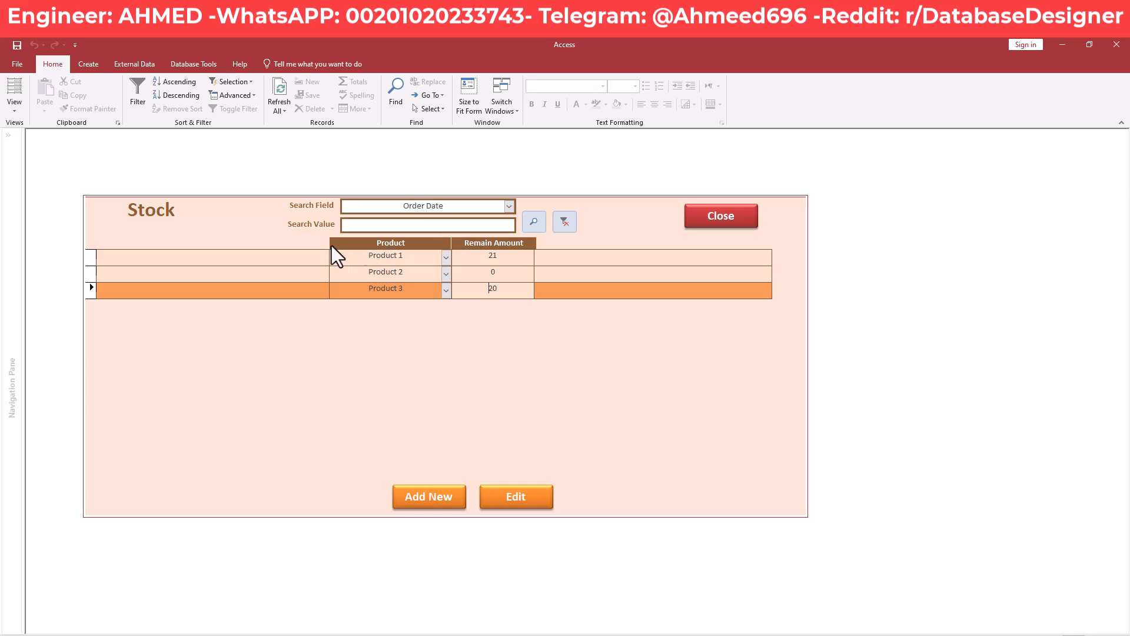
pyautogui.click(509, 206)
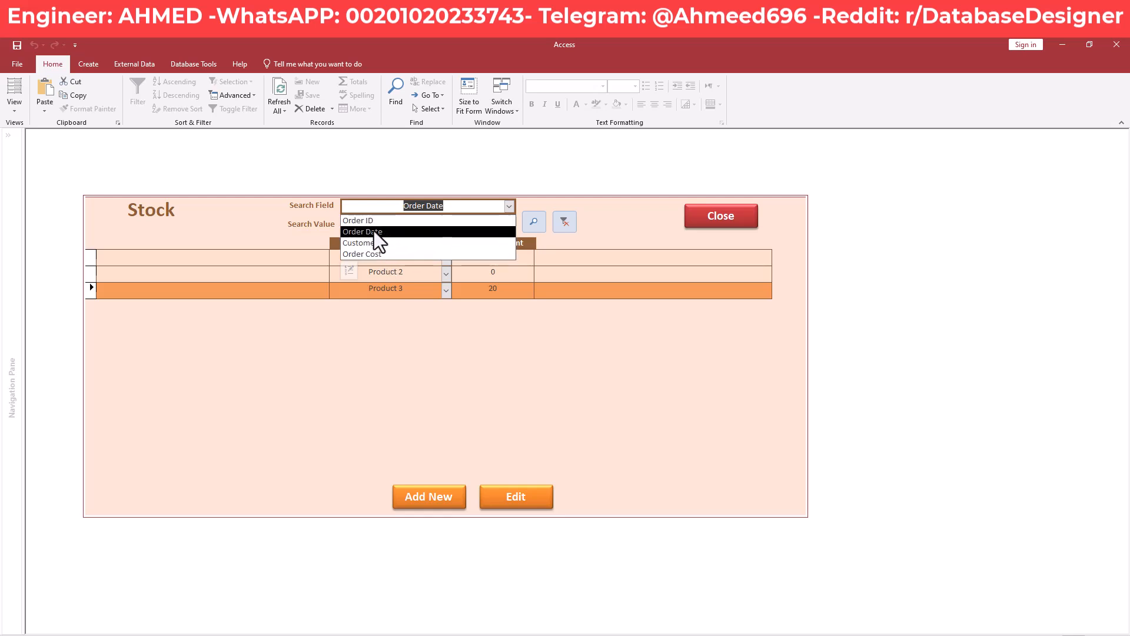
pyautogui.click(286, 226)
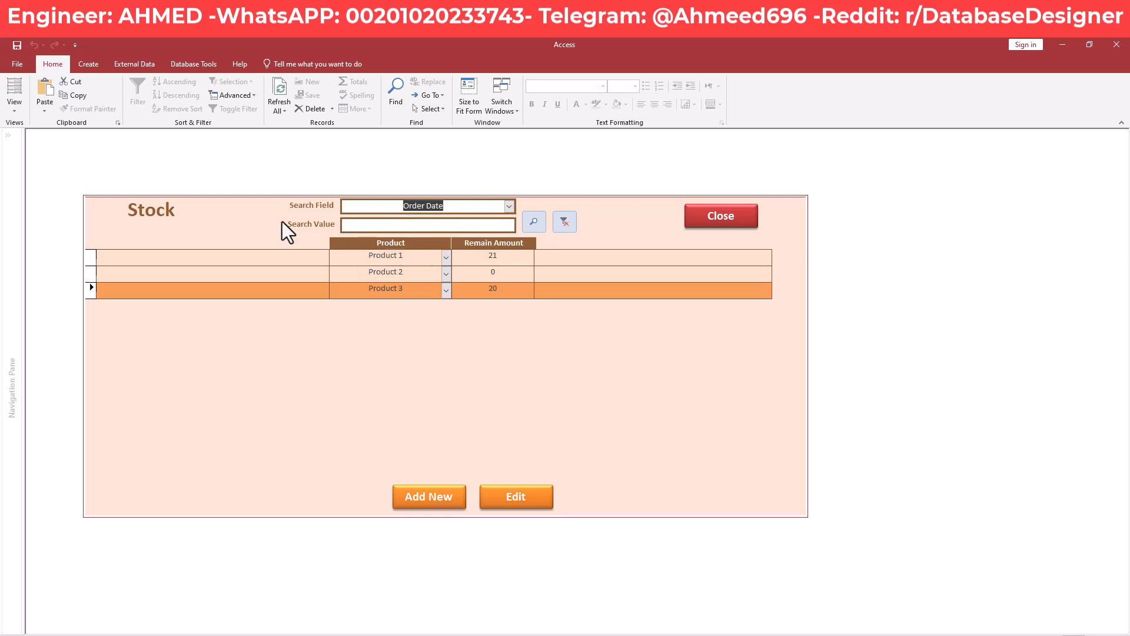
# In the form design, replace the list items of the Search Field combo box with Product and Remain Amount
pyautogui.rightClick(284, 218)
pyautogui.click(223, 214)
pyautogui.rightClick(274, 224)
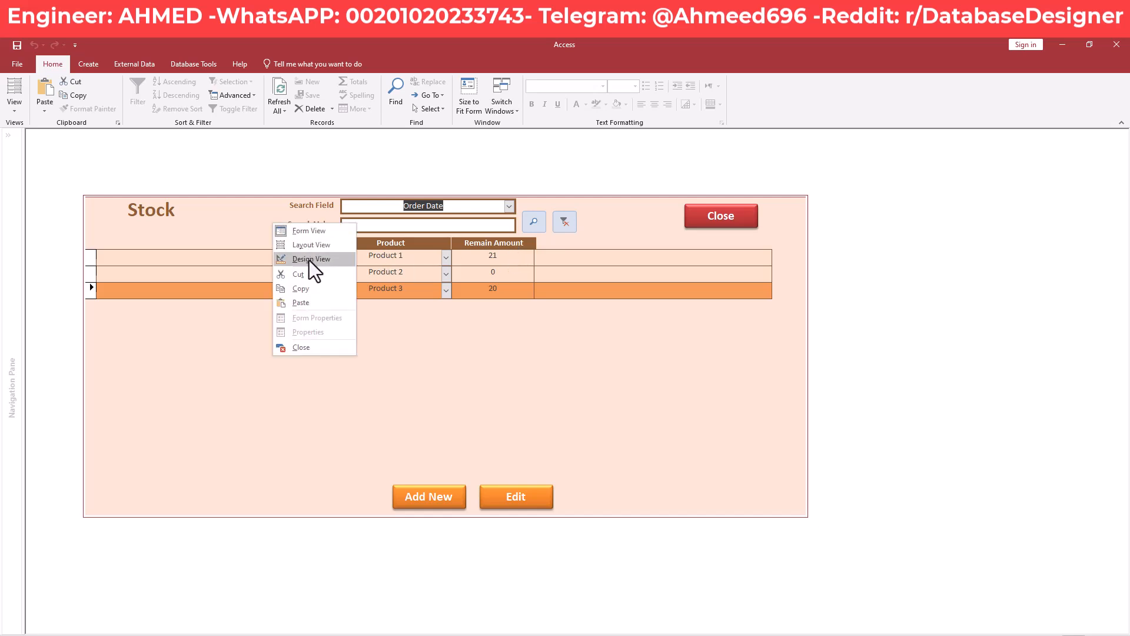
pyautogui.click(309, 260)
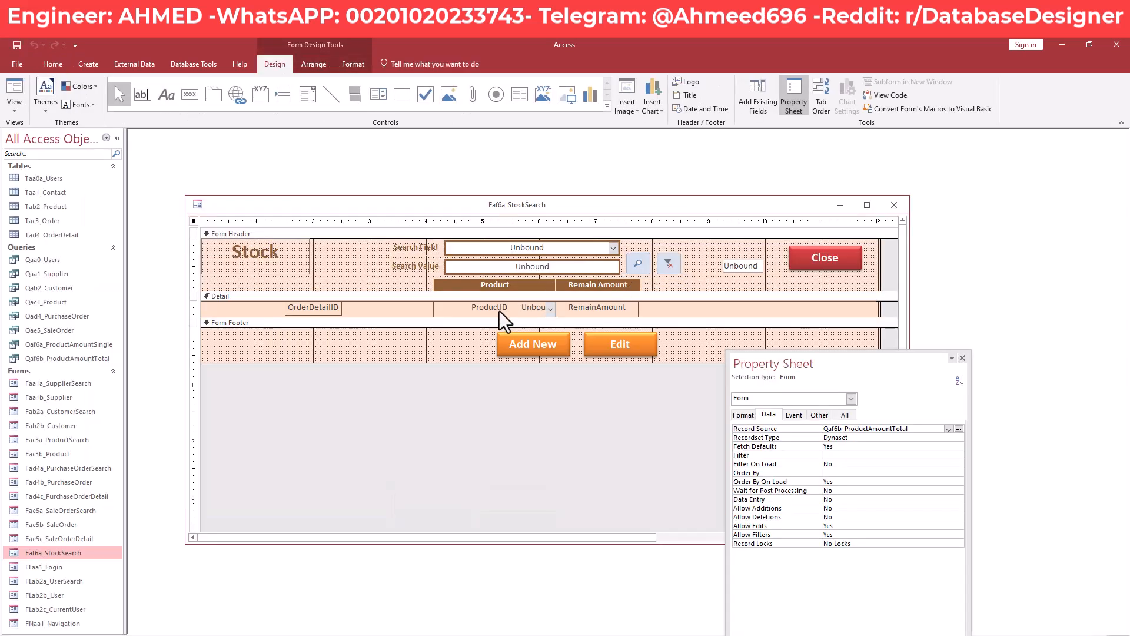
pyautogui.click(500, 306)
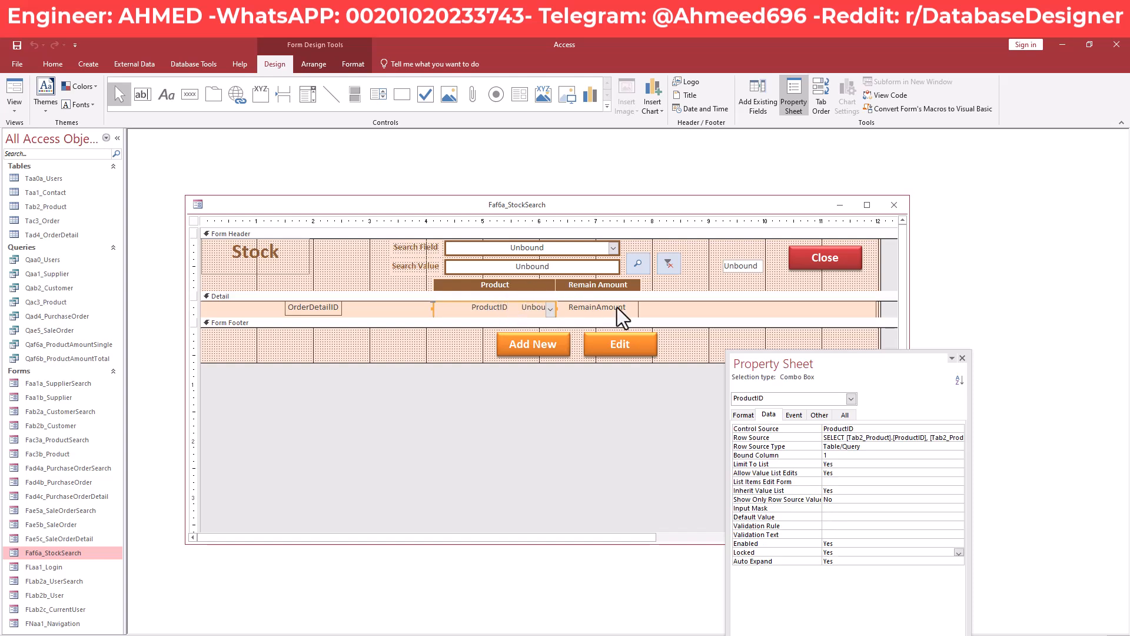
pyautogui.click(574, 249)
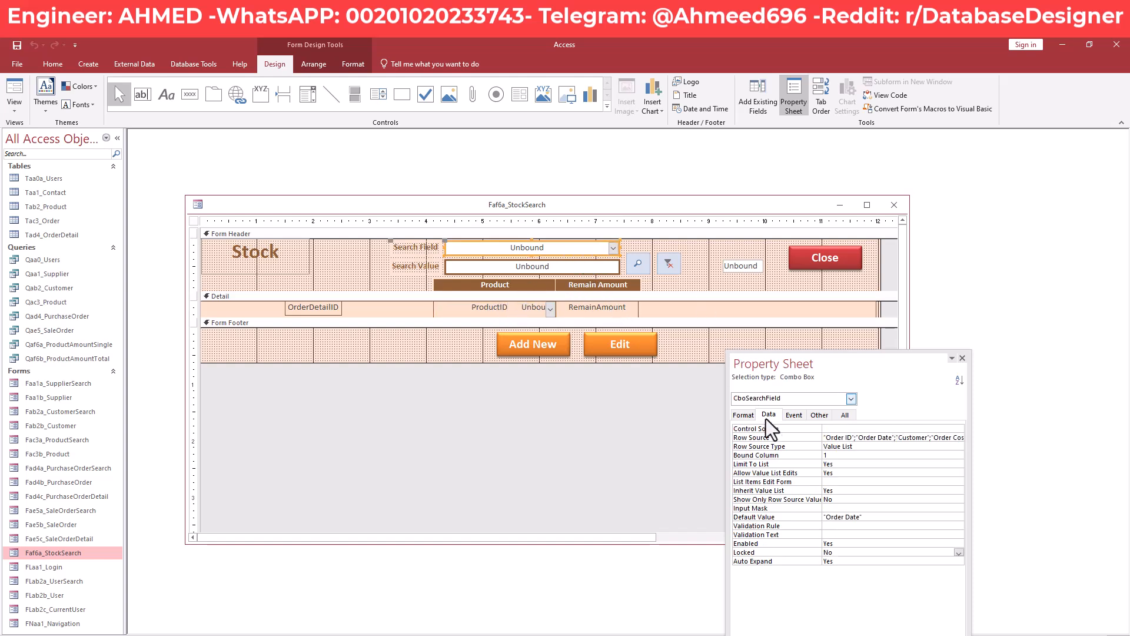
pyautogui.click(928, 439)
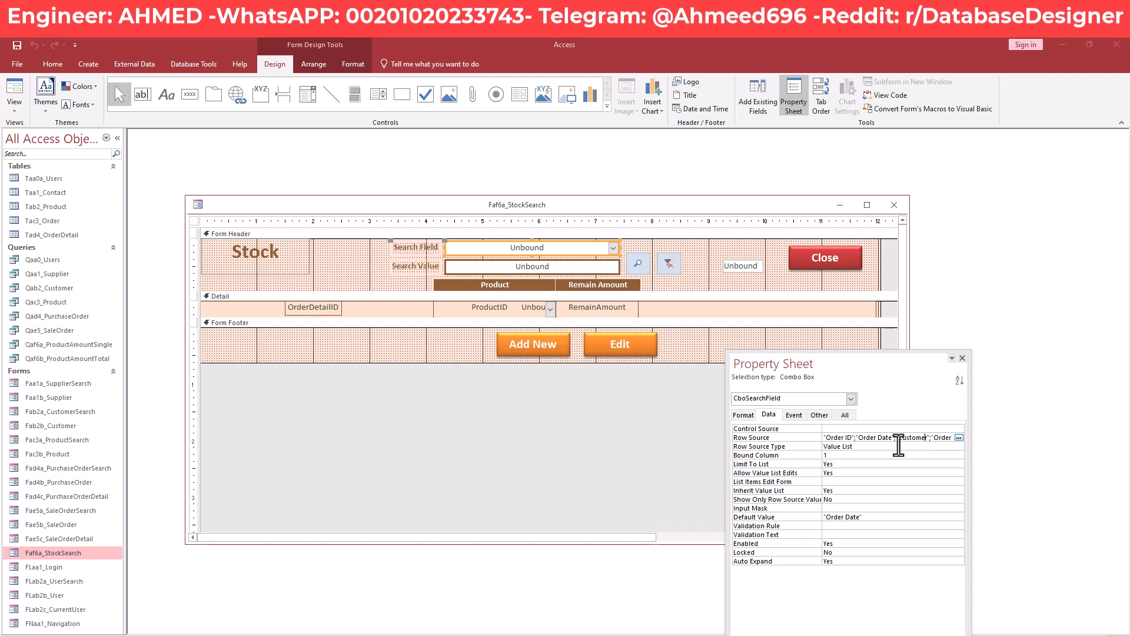
pyautogui.click(959, 438)
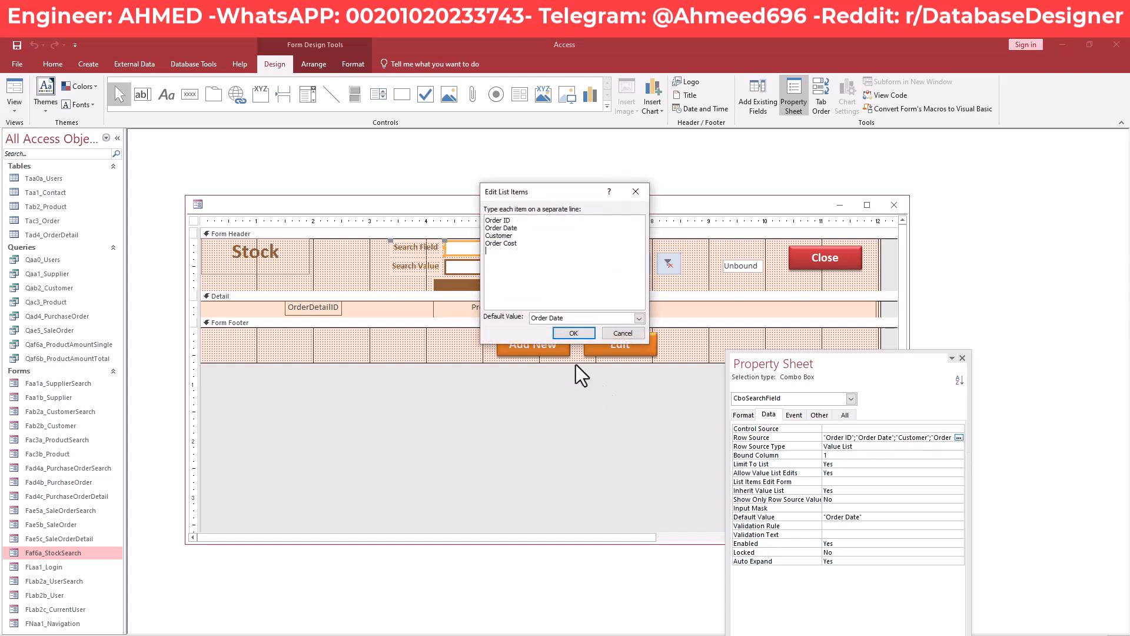
pyautogui.press('BackSpace')
pyautogui.press('BackSpace')
pyautogui.press('BackSpace')
pyautogui.press('BackSpace')
pyautogui.press('BackSpace')
pyautogui.press('BackSpace')
pyautogui.press('BackSpace')
pyautogui.press('BackSpace')
pyautogui.press('BackSpace')
pyautogui.press('BackSpace')
pyautogui.press('BackSpace')
pyautogui.press('BackSpace')
pyautogui.press('BackSpace')
pyautogui.press('BackSpace')
pyautogui.press('BackSpace')
pyautogui.press('BackSpace')
pyautogui.press('BackSpace')
pyautogui.press('BackSpace')
pyautogui.press('BackSpace')
pyautogui.press('BackSpace')
pyautogui.write('Product')
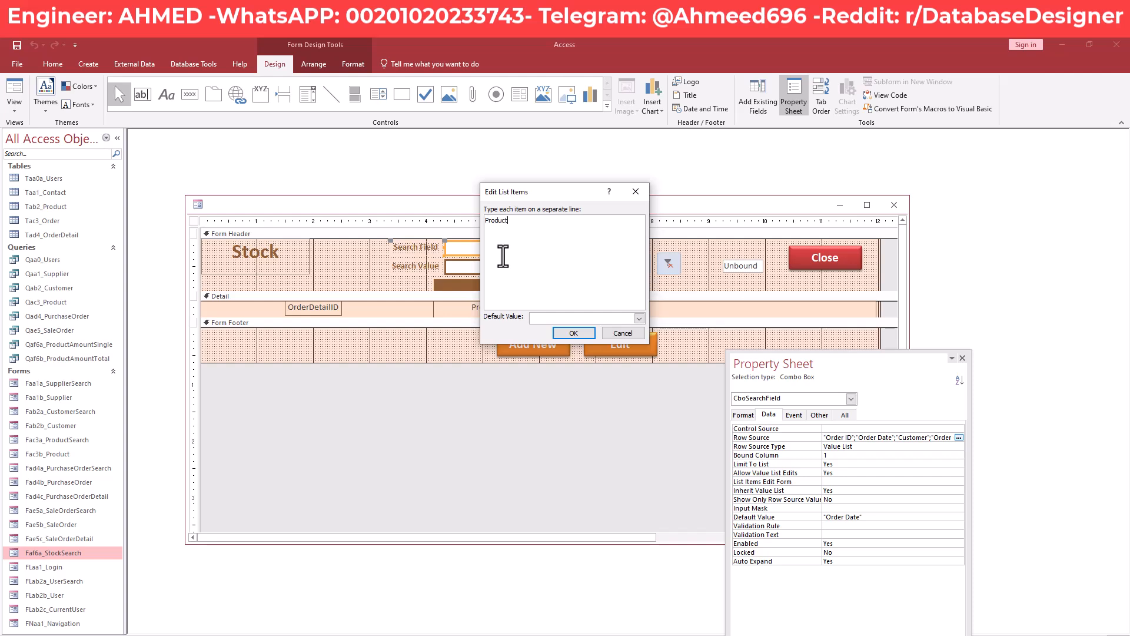
pyautogui.press('Return')
pyautogui.write('Remain Amount')
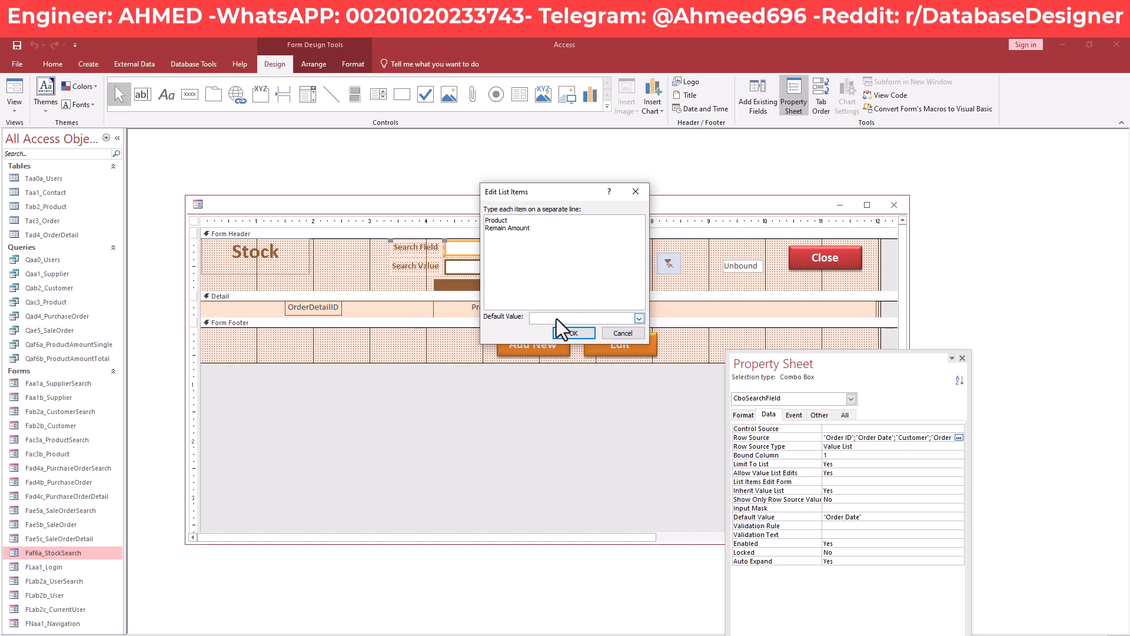
# Set the Search Field list's default value to Product and accept the list items
pyautogui.click(638, 318)
pyautogui.click(573, 340)
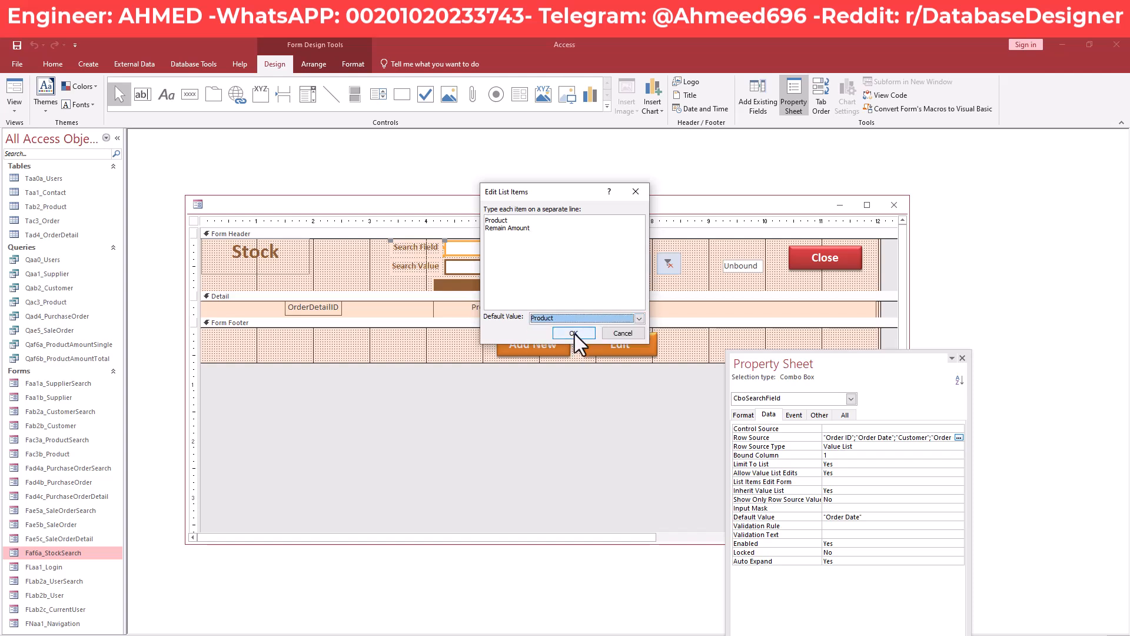
pyautogui.click(573, 333)
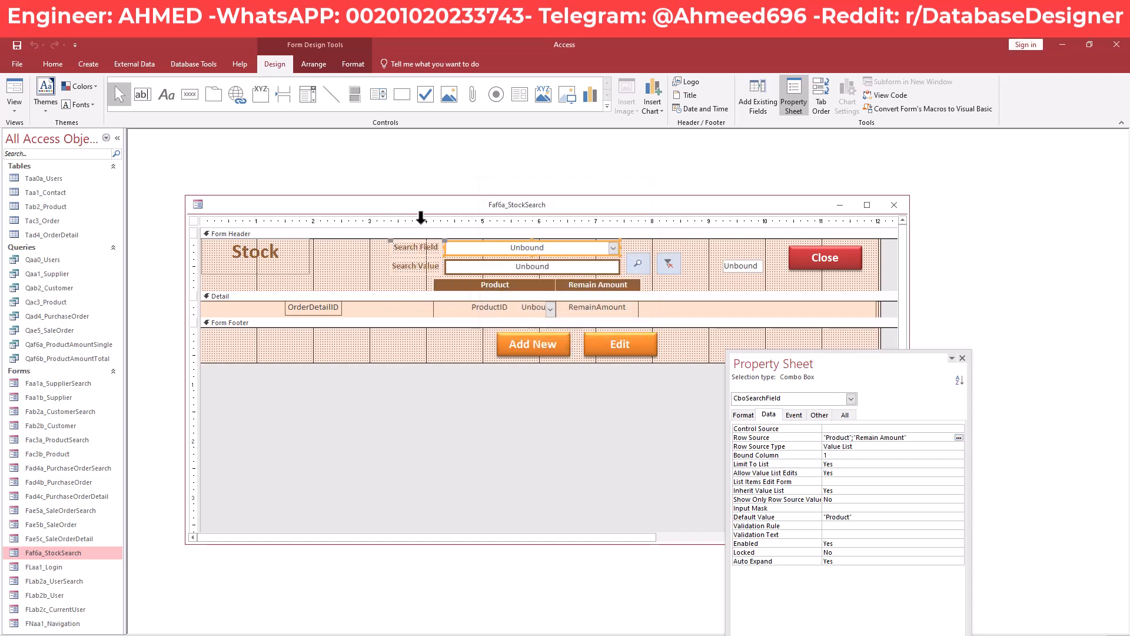
# Set Allow Value List Edits to No for the Search Field combo box
pyautogui.click(954, 474)
pyautogui.click(958, 473)
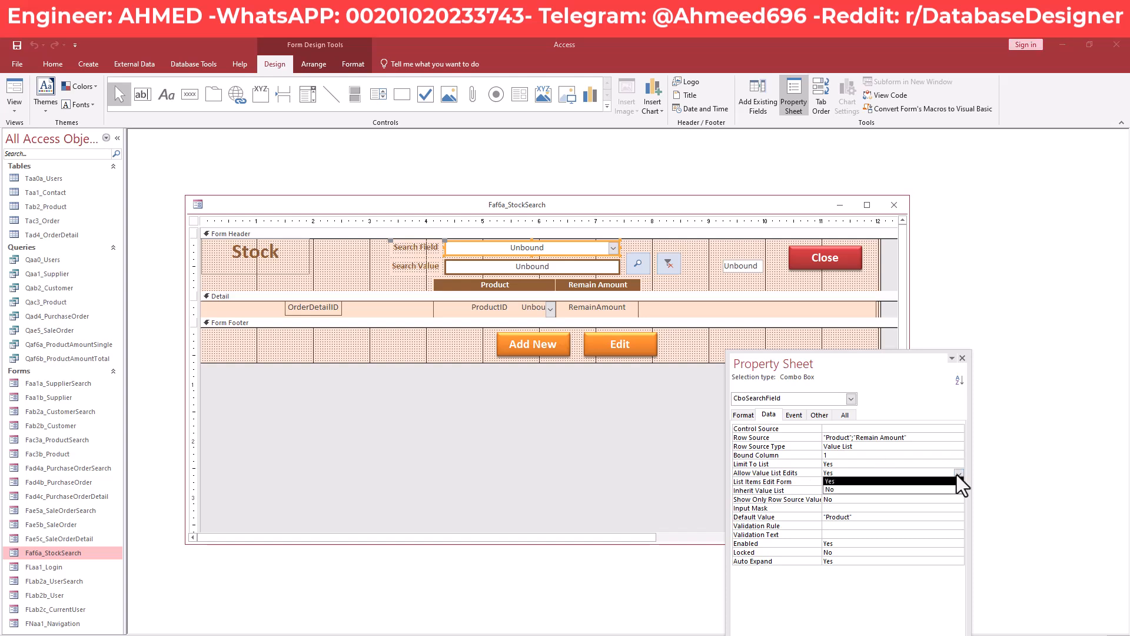
pyautogui.click(892, 489)
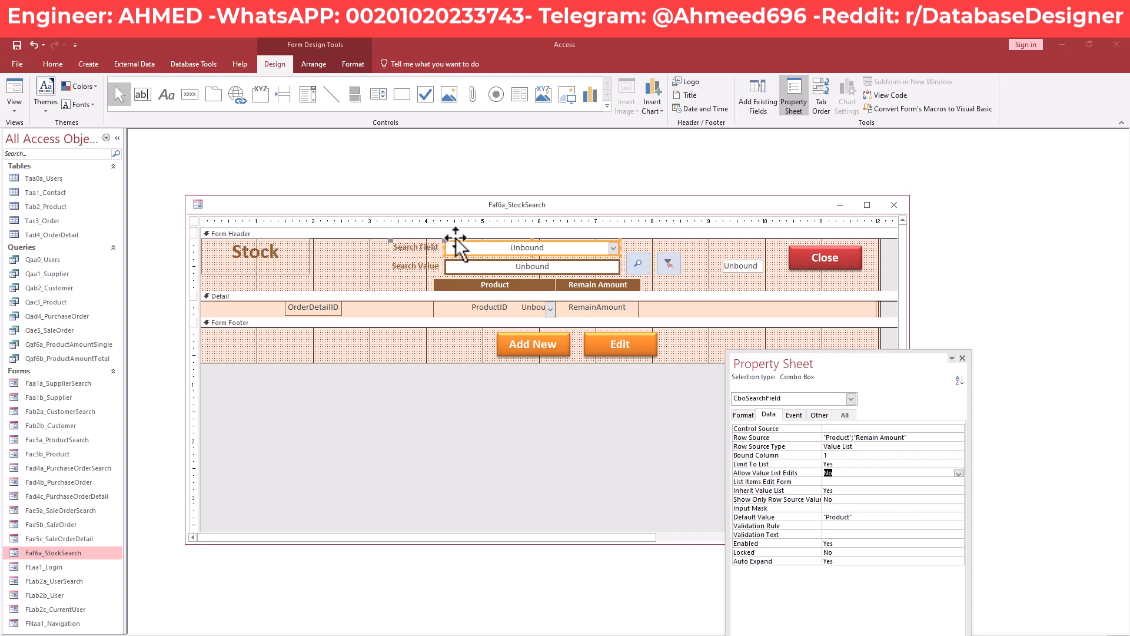
# Save the form and check the choices of the Search Field list in Form View
pyautogui.rightClick(425, 204)
pyautogui.click(443, 212)
pyautogui.rightClick(446, 207)
pyautogui.click(496, 259)
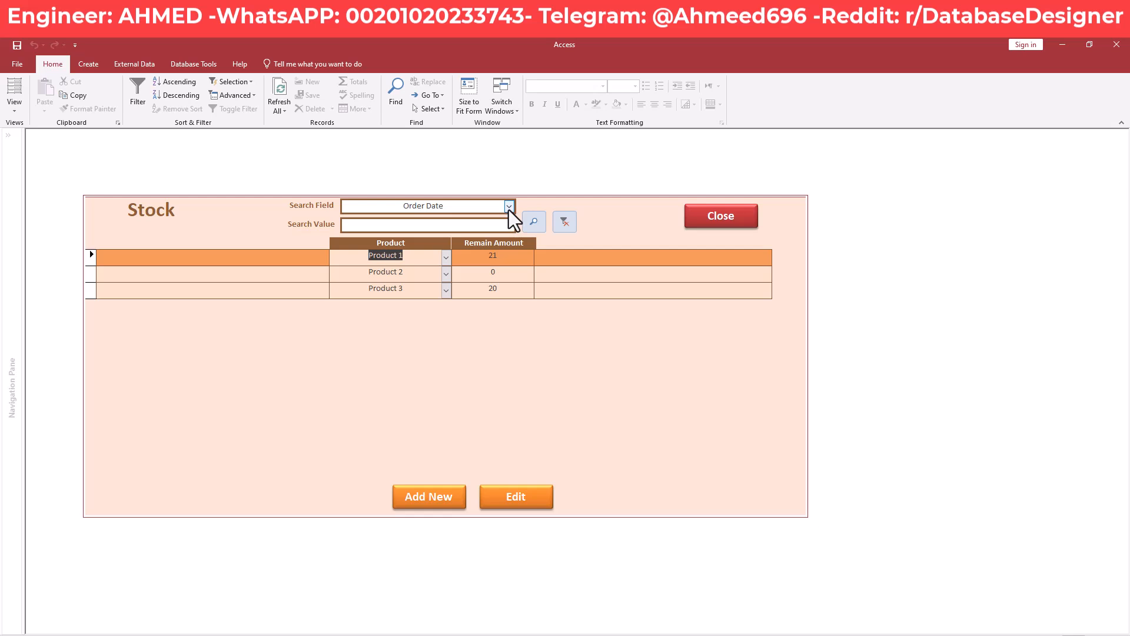
pyautogui.click(509, 208)
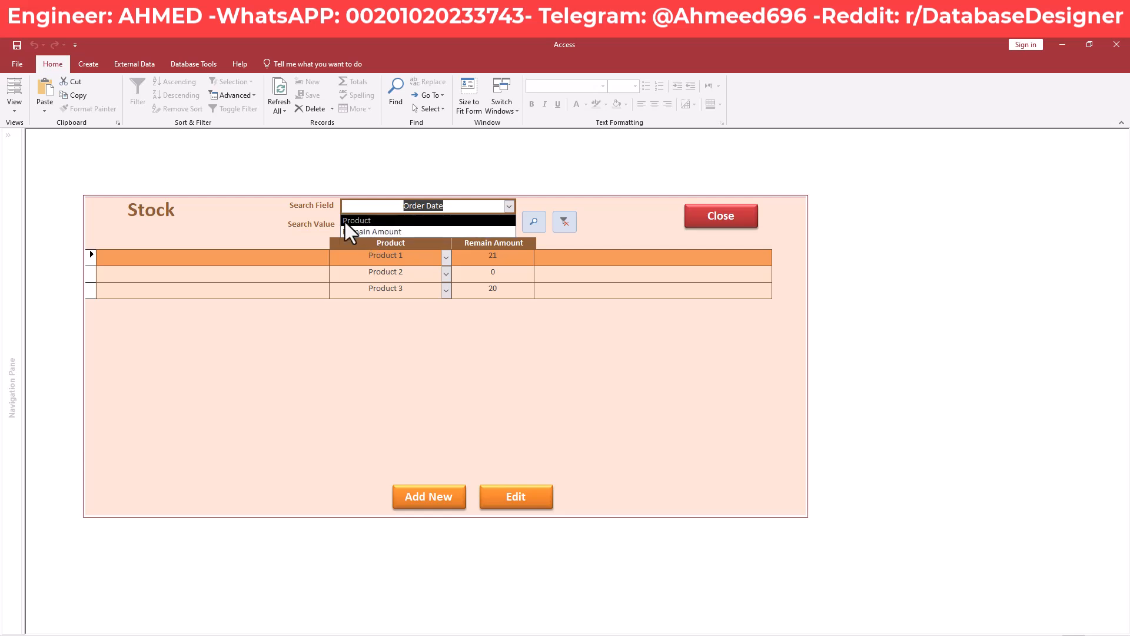
pyautogui.click(288, 223)
# Go back to the form design and set the Search Field combo box's Allow Value List Edits to Yes
pyautogui.rightClick(287, 221)
pyautogui.click(278, 207)
pyautogui.rightClick(278, 207)
pyautogui.click(295, 244)
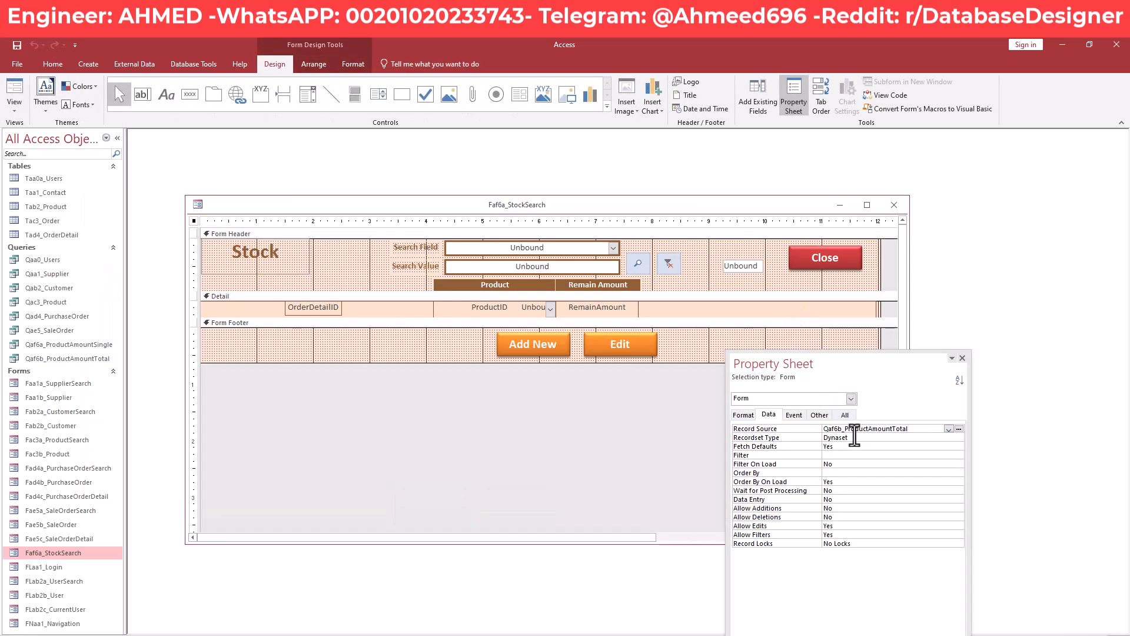
pyautogui.click(574, 250)
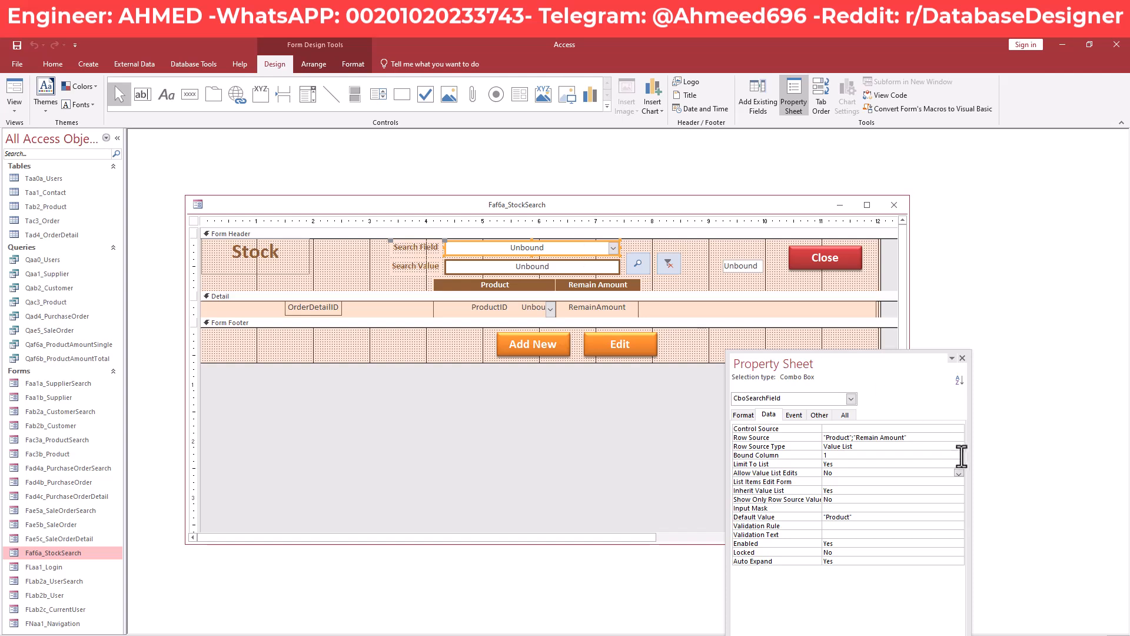
pyautogui.click(958, 474)
pyautogui.click(917, 482)
# In Form View, open the list item editor from the Search Field list and close it without changes
pyautogui.rightClick(399, 205)
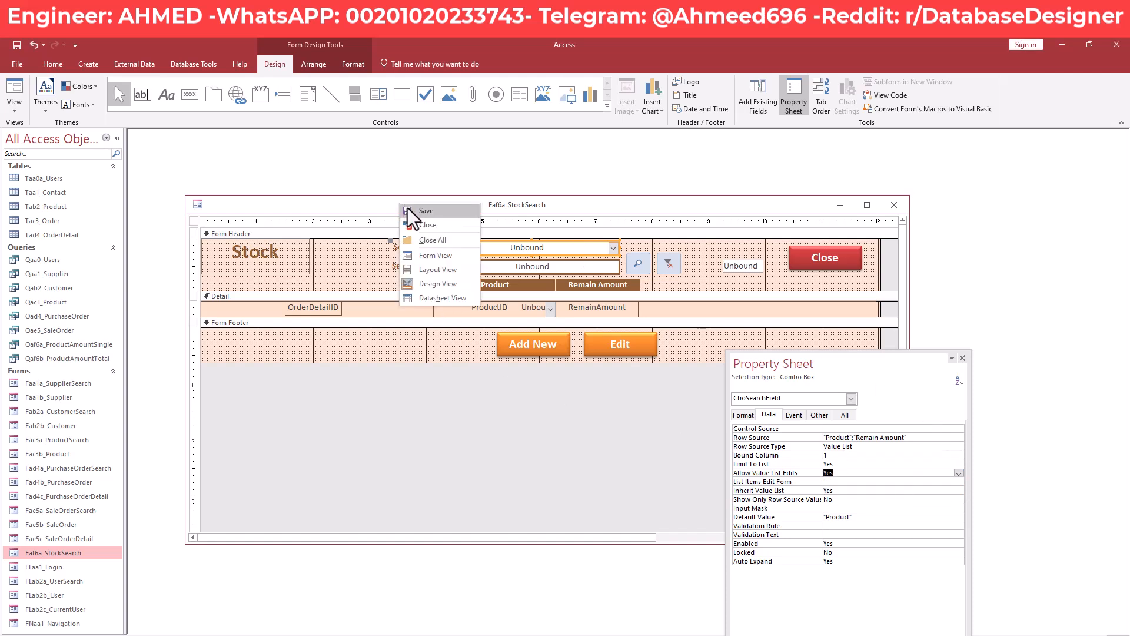
pyautogui.click(442, 256)
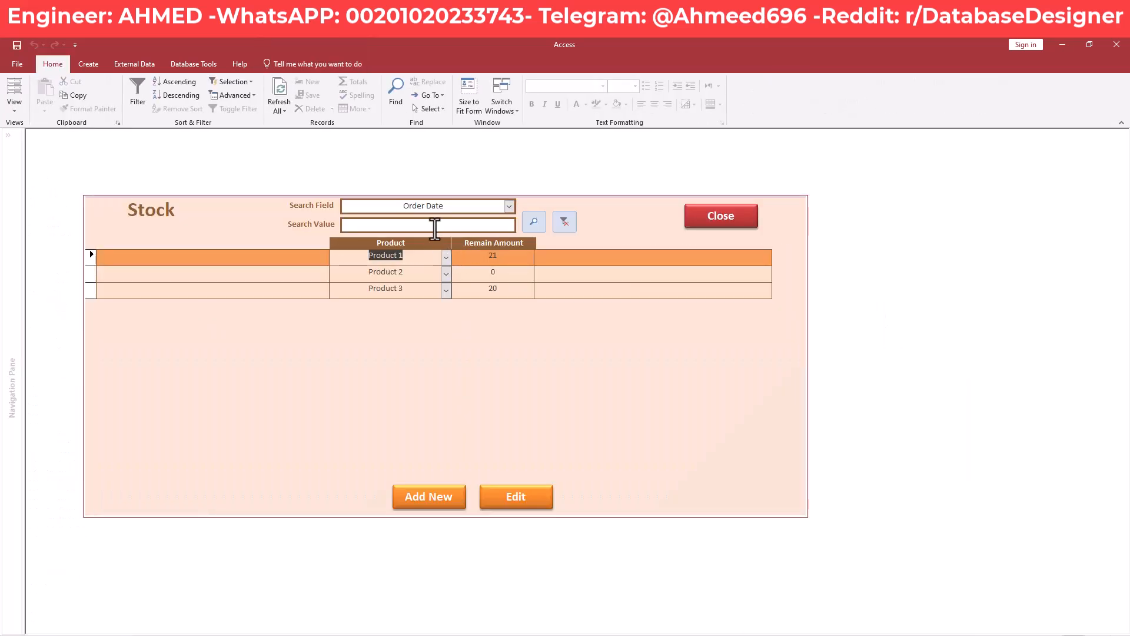
pyautogui.click(507, 206)
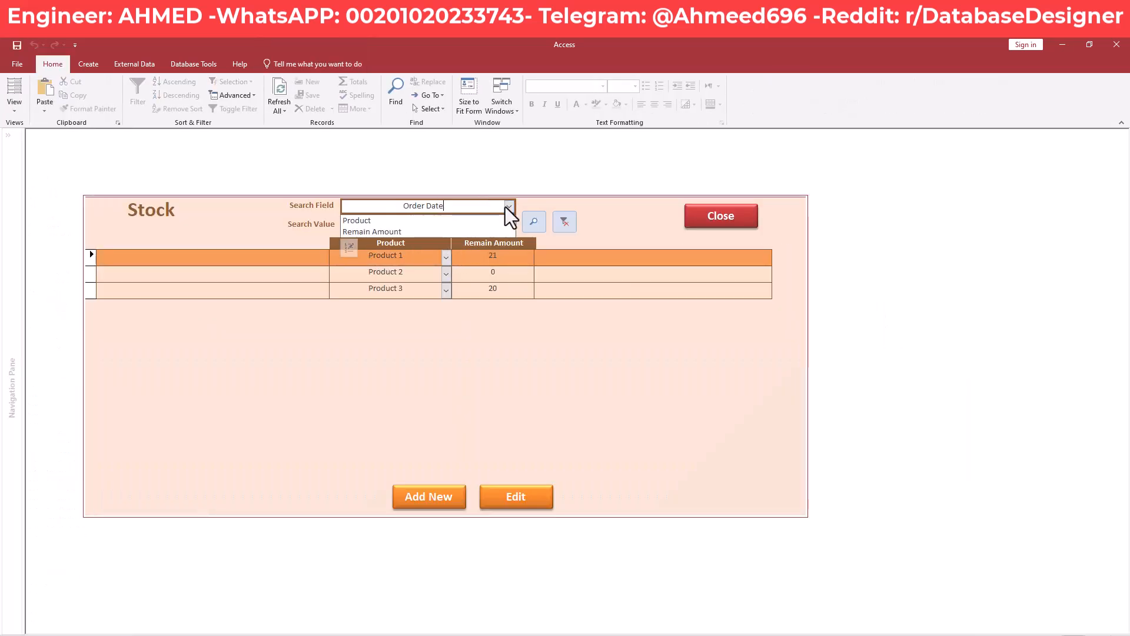
pyautogui.click(350, 248)
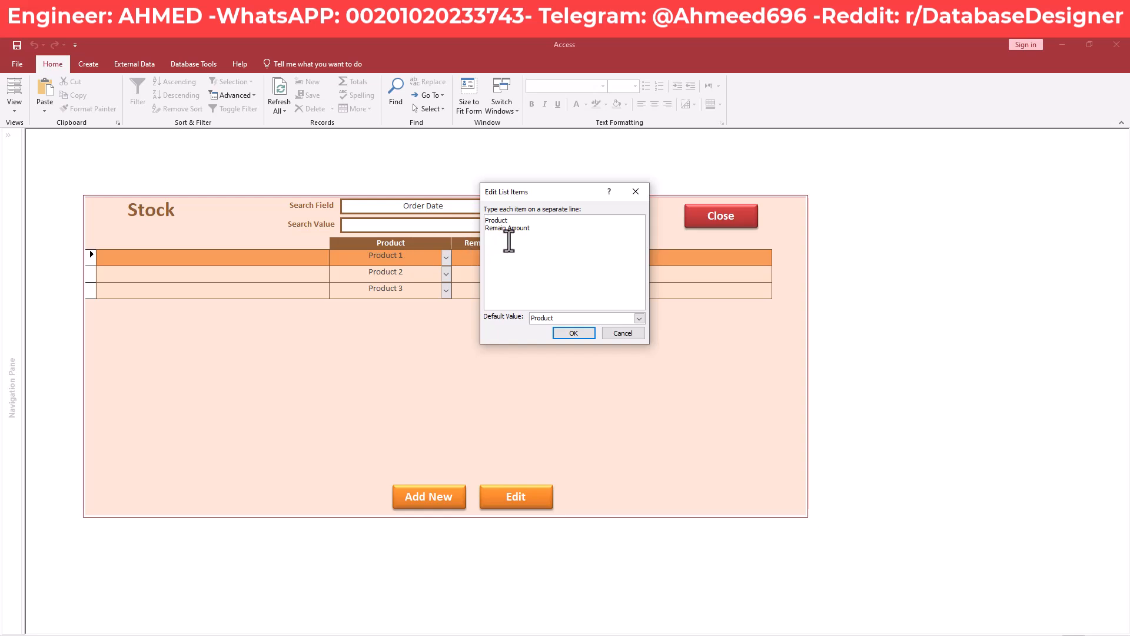
pyautogui.click(639, 194)
# In the form design, set the Search Field combo box's Allow Value List Edits to No and save the form
pyautogui.rightClick(278, 235)
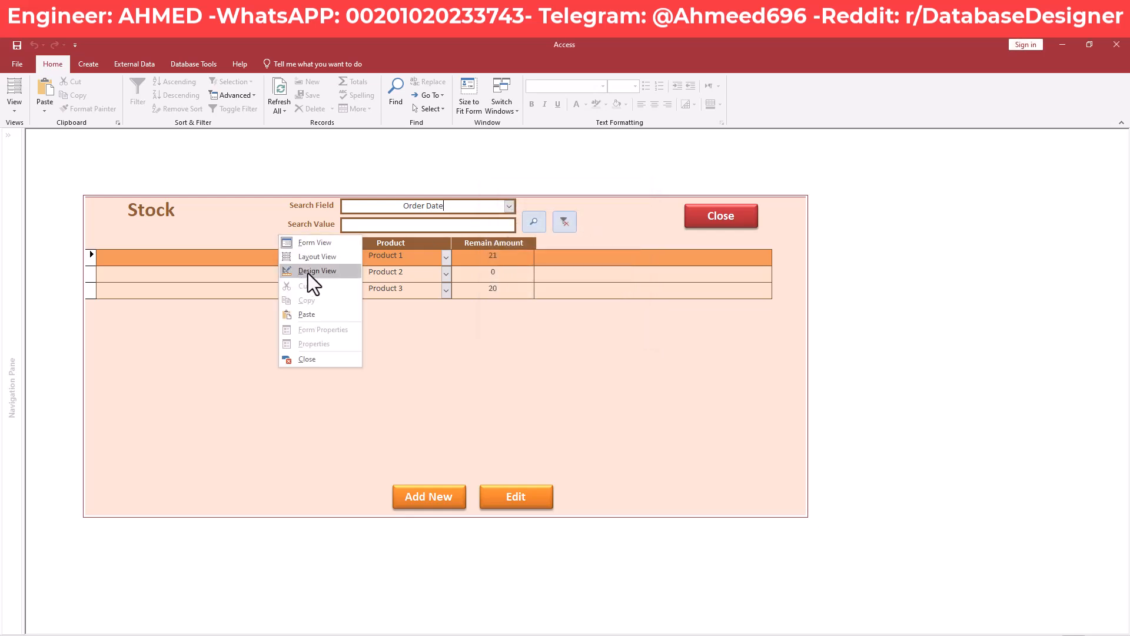
pyautogui.click(309, 274)
pyautogui.click(495, 249)
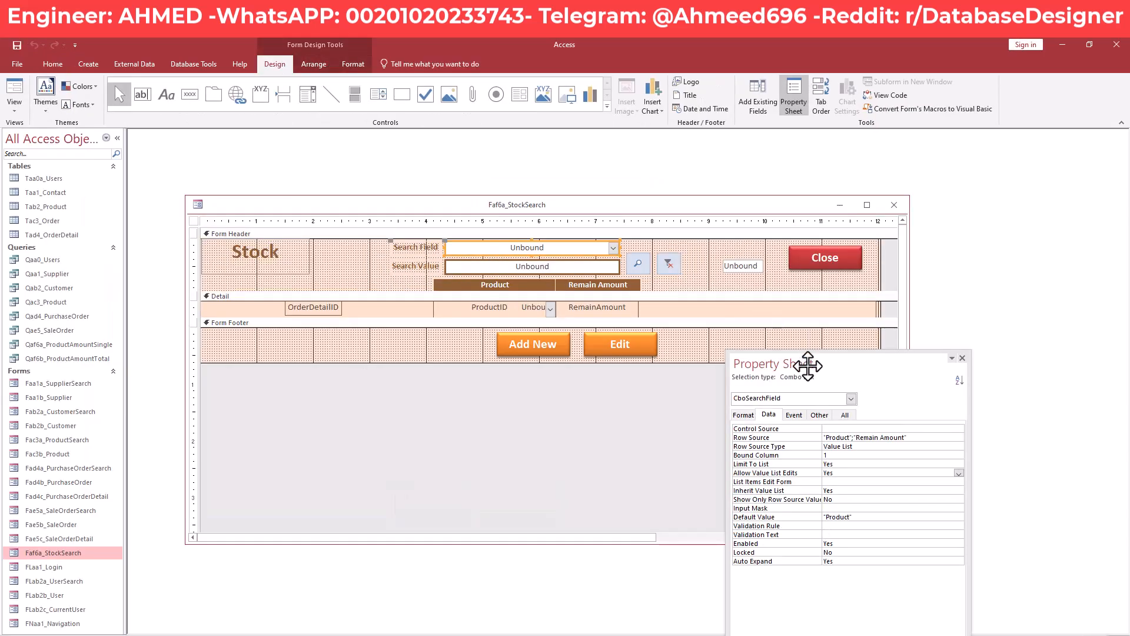
pyautogui.click(960, 473)
pyautogui.click(895, 489)
pyautogui.rightClick(424, 208)
pyautogui.click(438, 211)
pyautogui.click(409, 264)
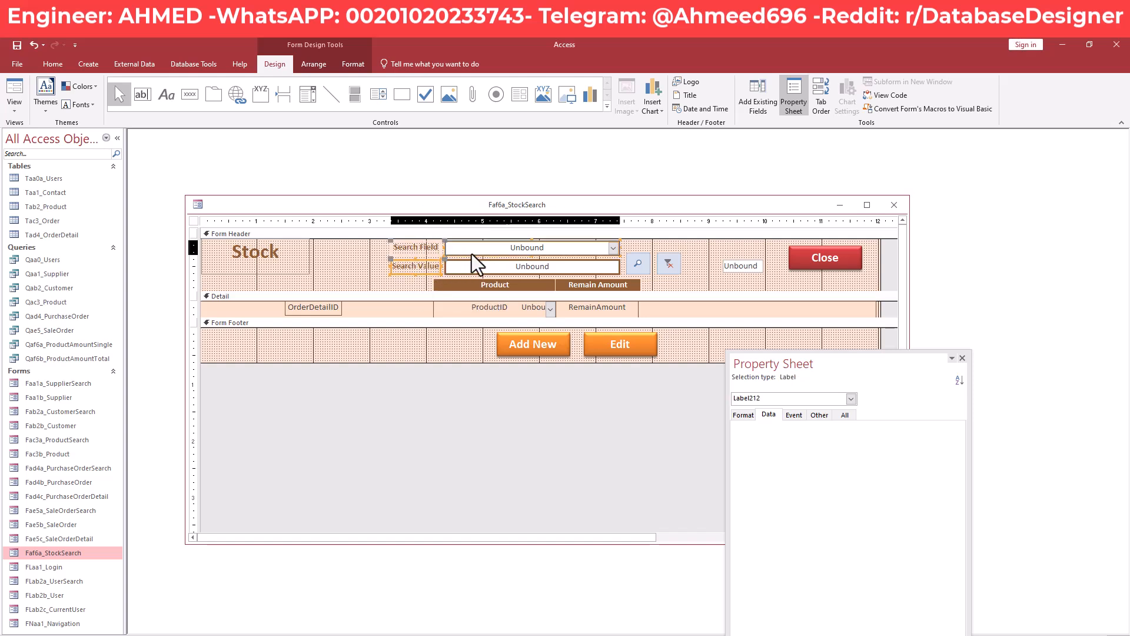
pyautogui.click(489, 250)
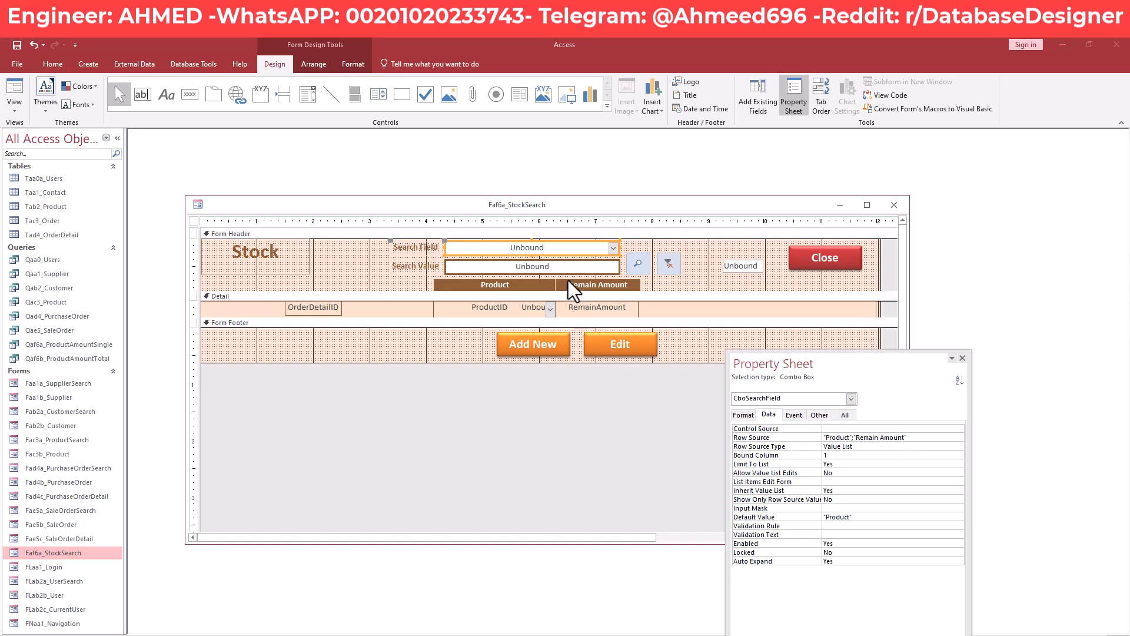
pyautogui.rightClick(432, 204)
pyautogui.click(444, 211)
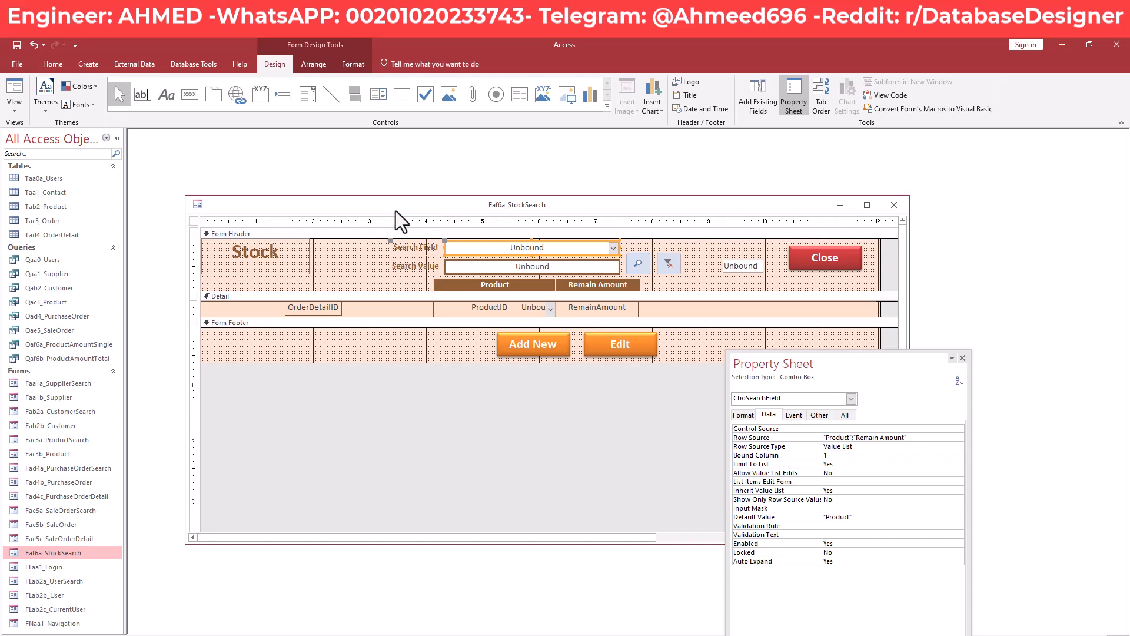
# Open the search button's On Click event procedure and review the opening part of the SearchRecord procedure
pyautogui.click(639, 262)
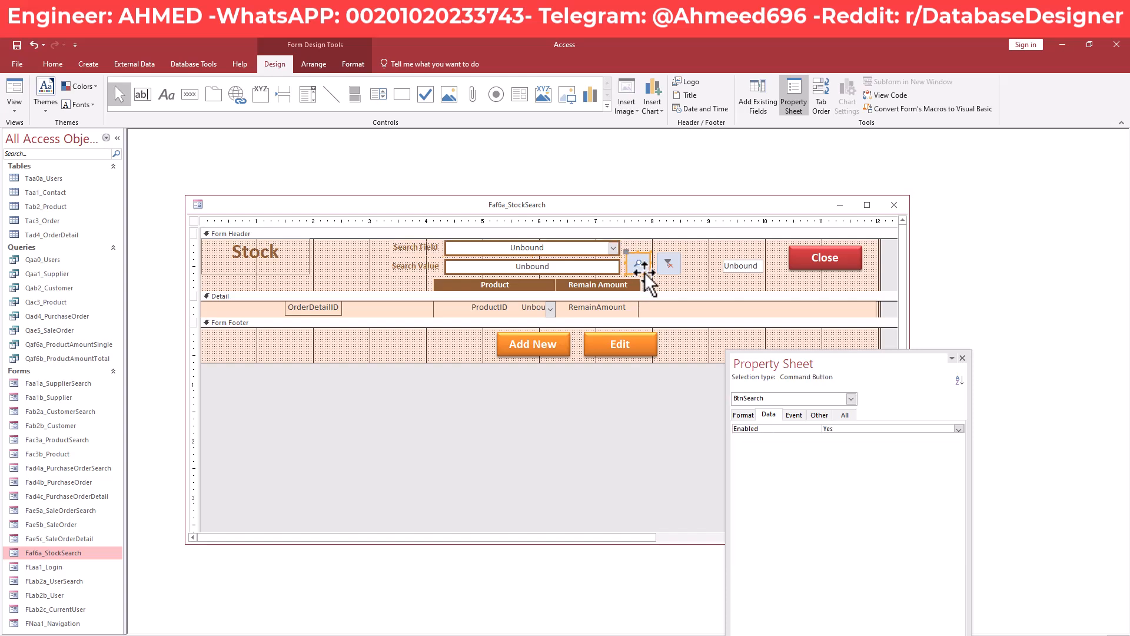
pyautogui.click(792, 414)
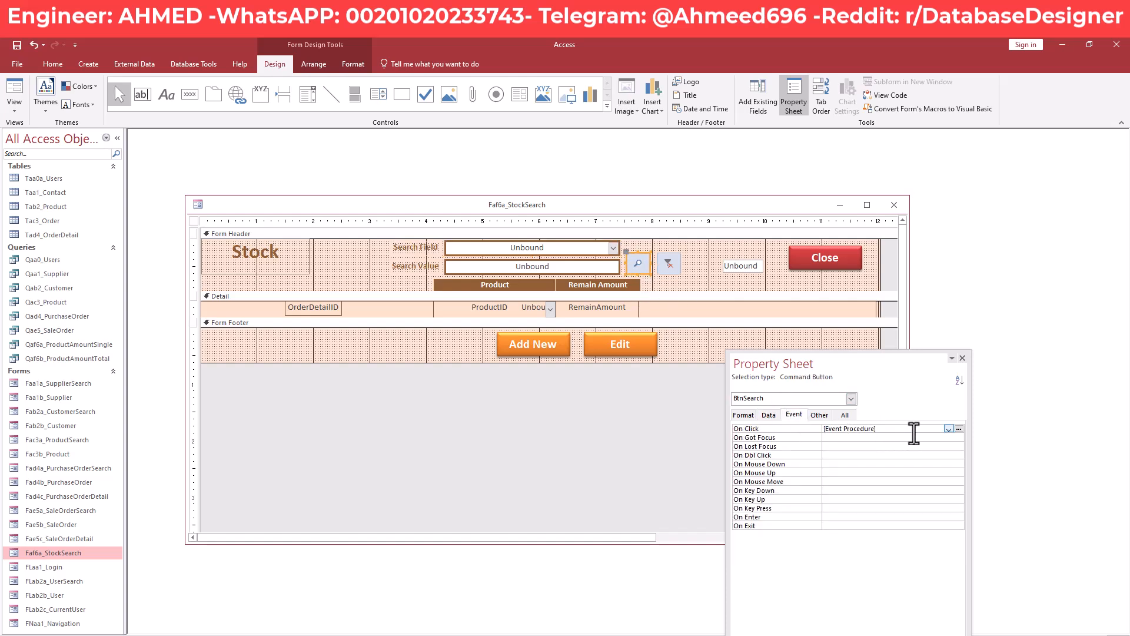
pyautogui.click(960, 429)
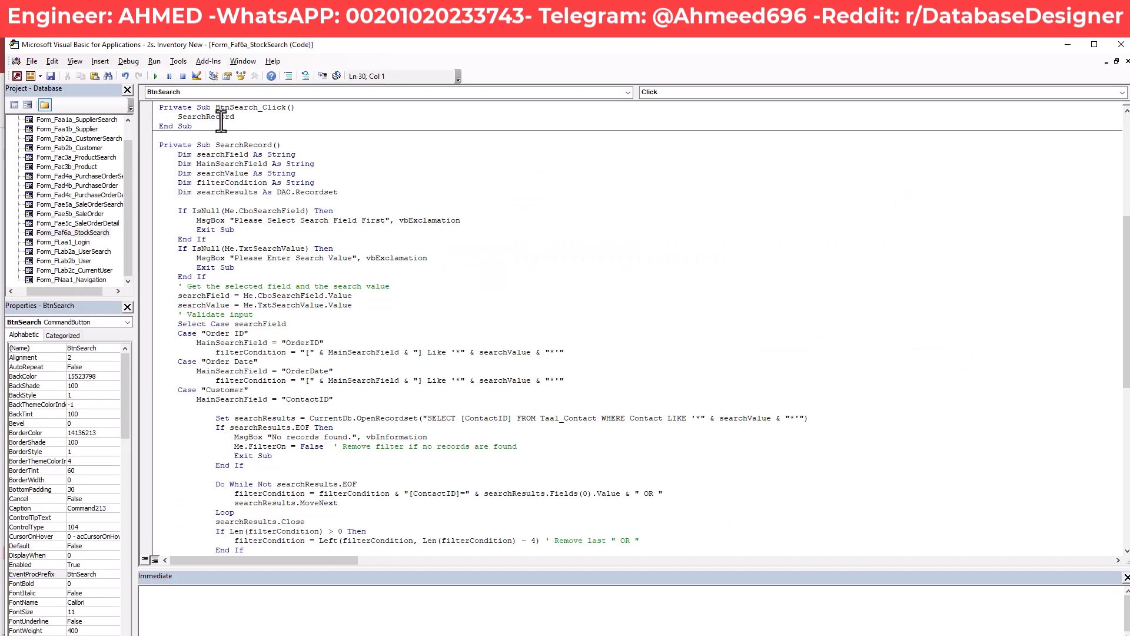
pyautogui.click(181, 154)
pyautogui.moveTo(181, 154); pyautogui.dragTo(352, 399)
pyautogui.click(348, 399)
# In SearchRecord's Select Case block, change the "Order ID" case name to "Product"
pyautogui.click(235, 324)
pyautogui.moveTo(237, 324); pyautogui.dragTo(287, 325)
pyautogui.click(288, 331)
pyautogui.moveTo(207, 334); pyautogui.dragTo(246, 336)
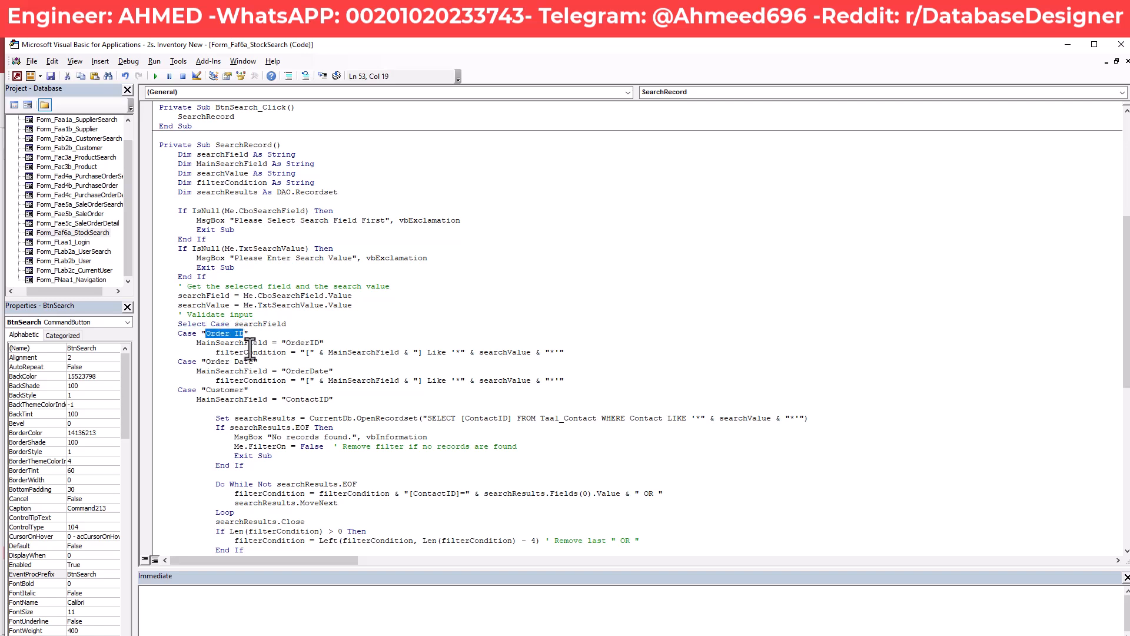
pyautogui.write('P')
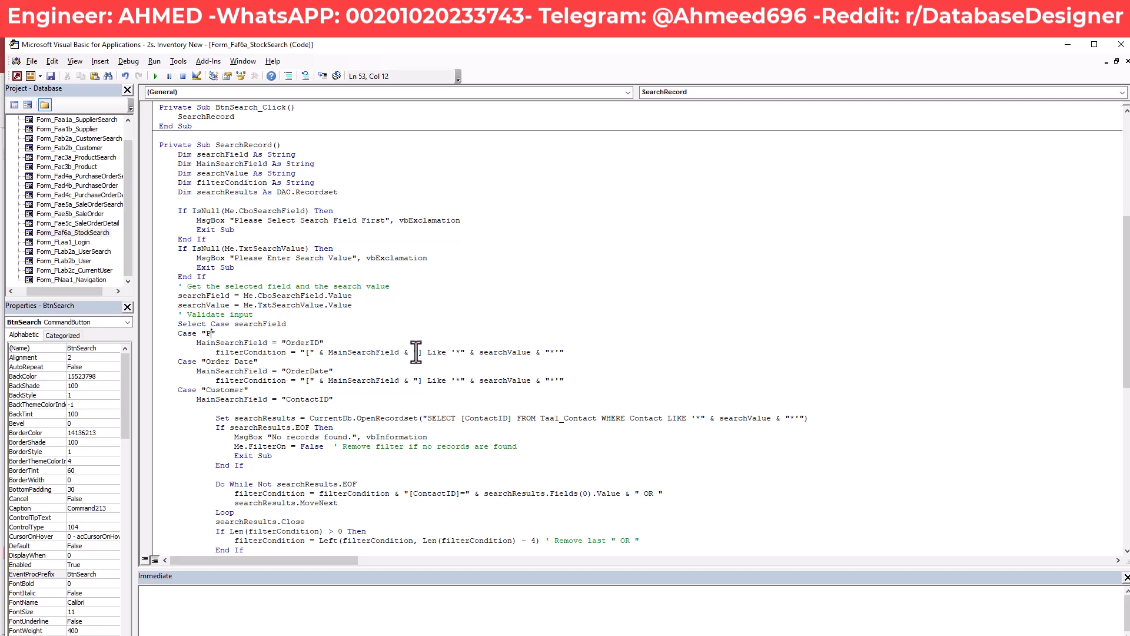
pyautogui.write('roduct')
# Return to the stock search form, select the ProductID combo box in the design and inspect the product column in Form View
pyautogui.hotkey('alt', 'F11')
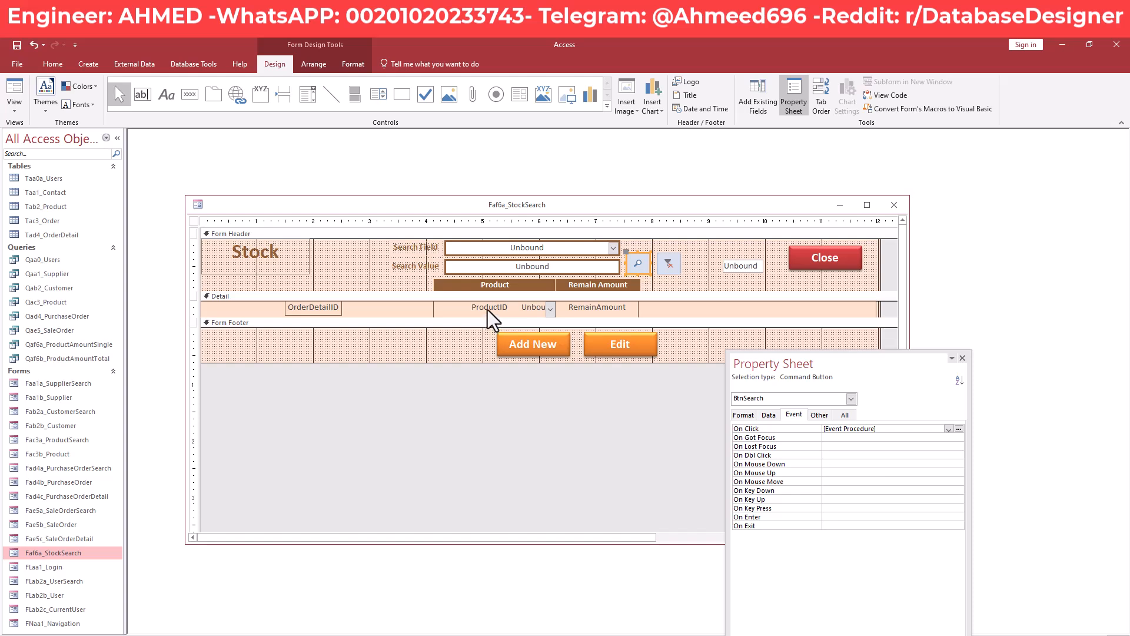
pyautogui.rightClick(362, 206)
pyautogui.press('Escape')
pyautogui.click(487, 310)
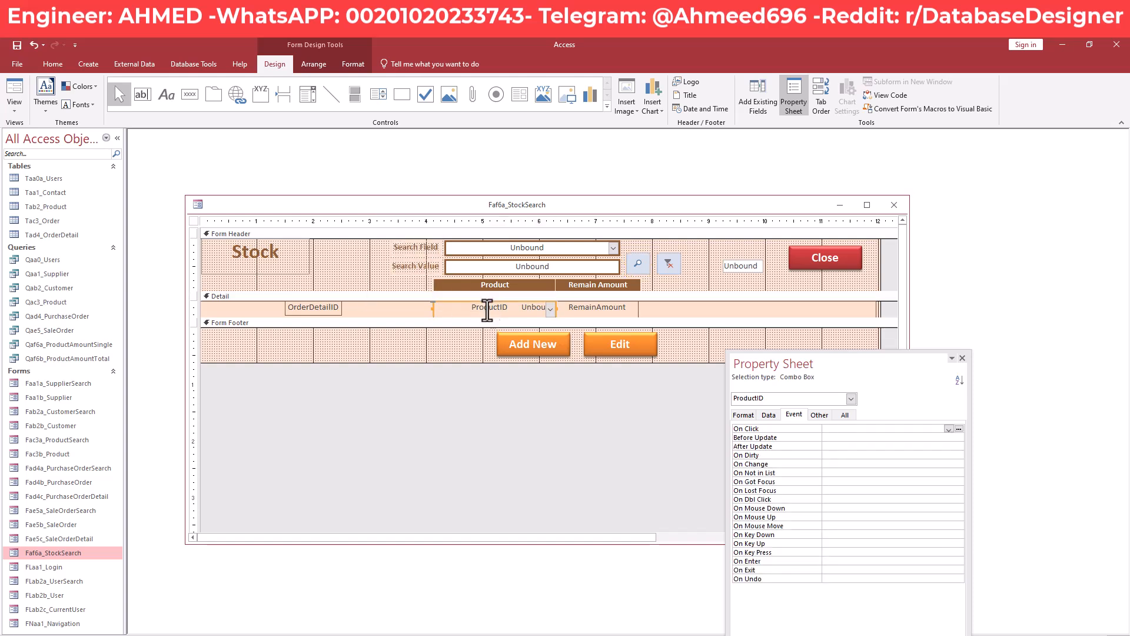
pyautogui.rightClick(350, 207)
pyautogui.click(356, 209)
pyautogui.rightClick(356, 207)
pyautogui.click(393, 265)
pyautogui.click(384, 257)
pyautogui.click(400, 259)
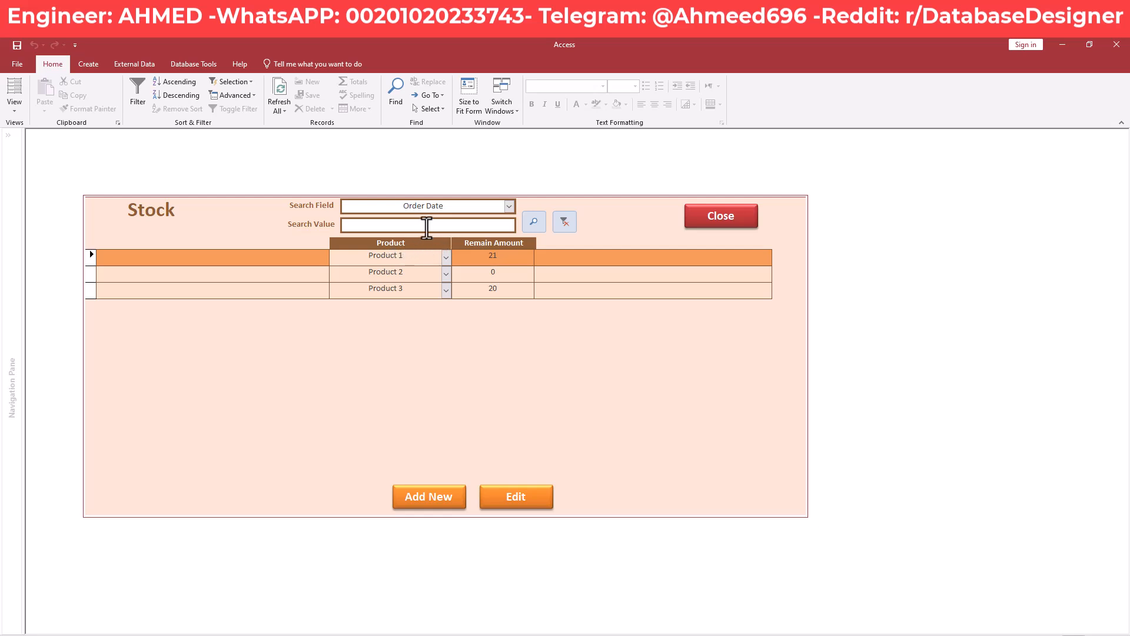
pyautogui.doubleClick(399, 257)
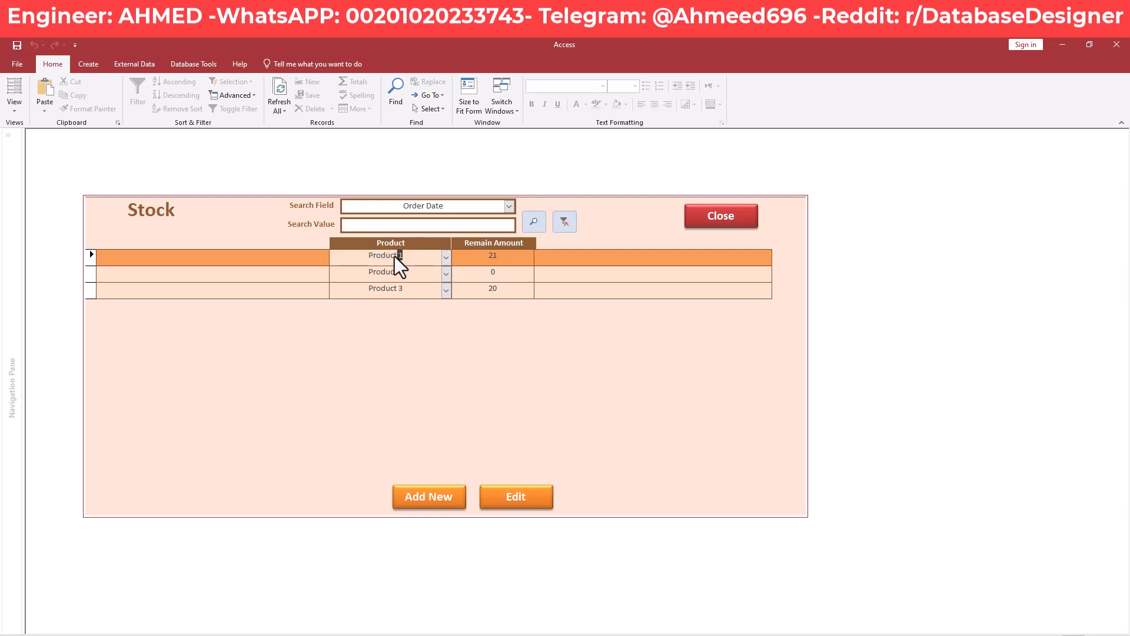
pyautogui.click(419, 229)
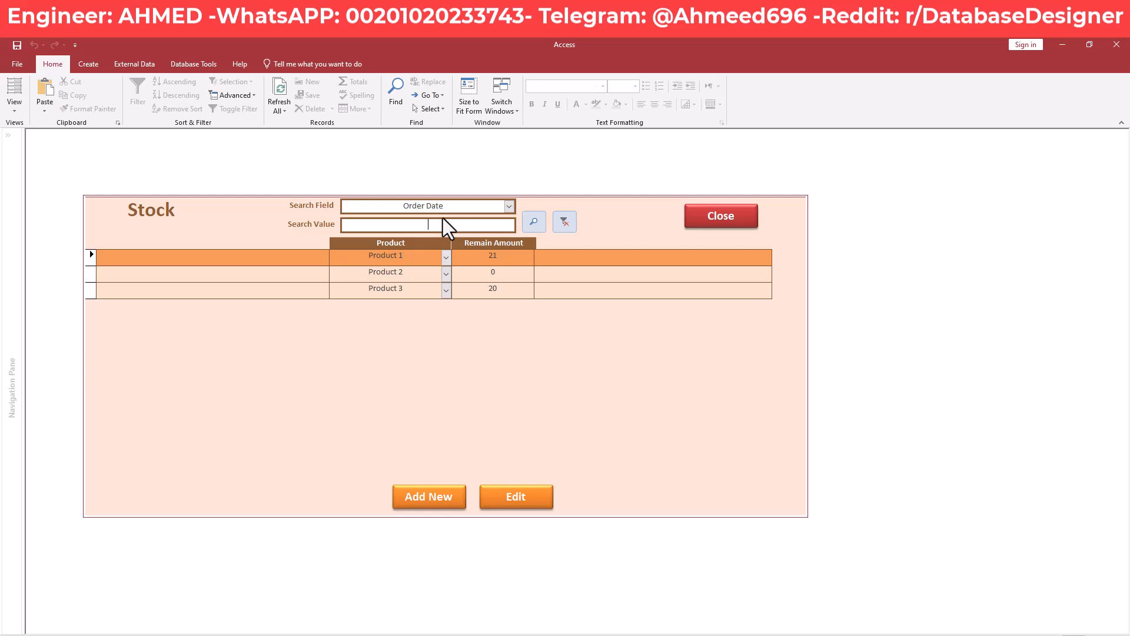
# Go back to the VBA code and examine the Customer case block of SearchRecord
pyautogui.hotkey('alt', 'F11')
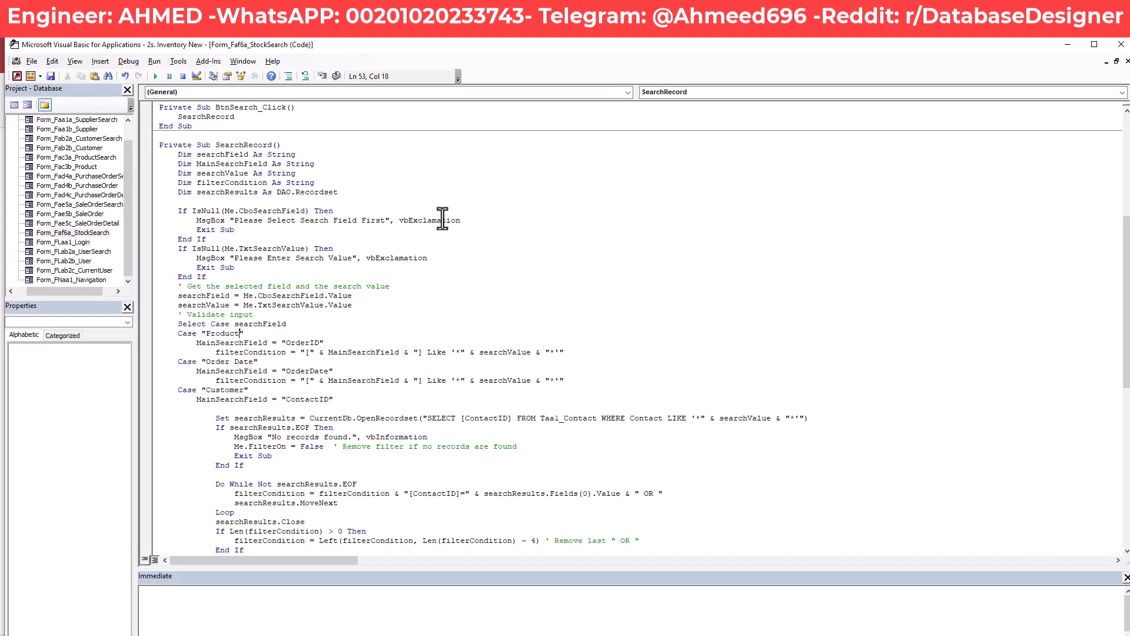
pyautogui.scroll(-1, 214, 410)
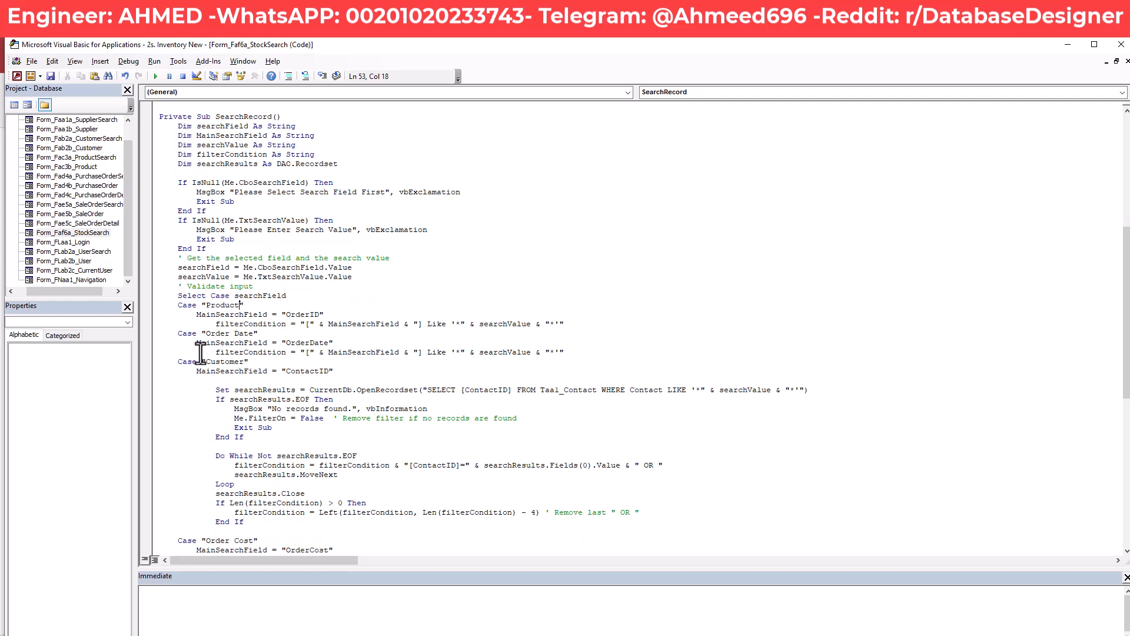
pyautogui.moveTo(178, 362); pyautogui.dragTo(266, 524)
pyautogui.click(266, 526)
pyautogui.moveTo(205, 362); pyautogui.dragTo(244, 363)
pyautogui.click(244, 363)
# Check the choices of the Search Field list in the running stock form
pyautogui.hotkey('alt', 'F11')
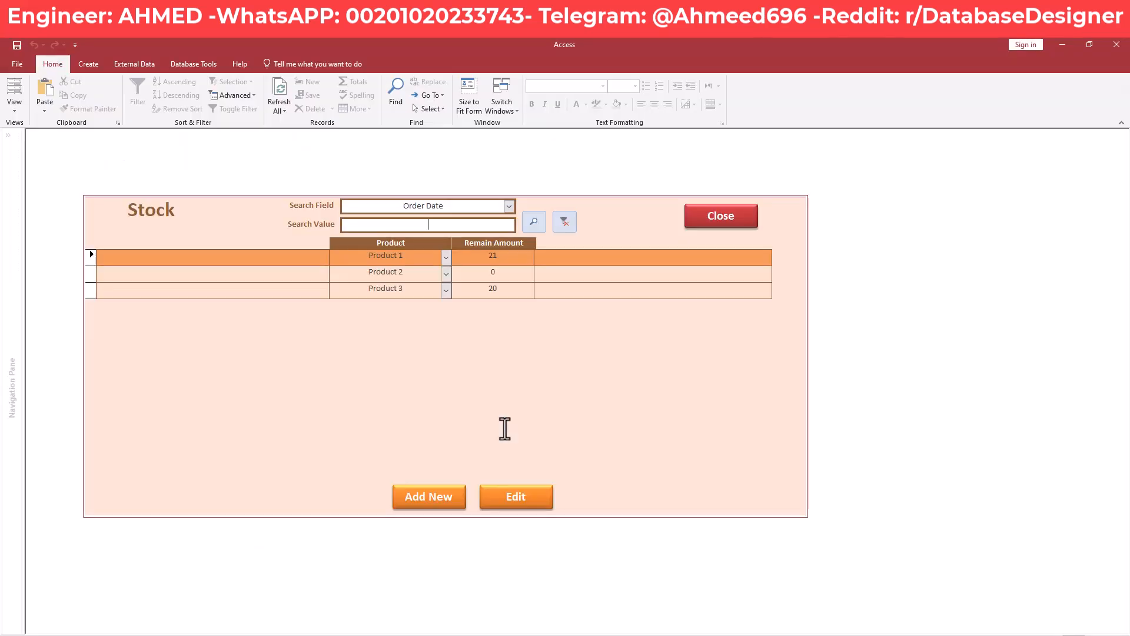
pyautogui.click(471, 223)
pyautogui.click(510, 206)
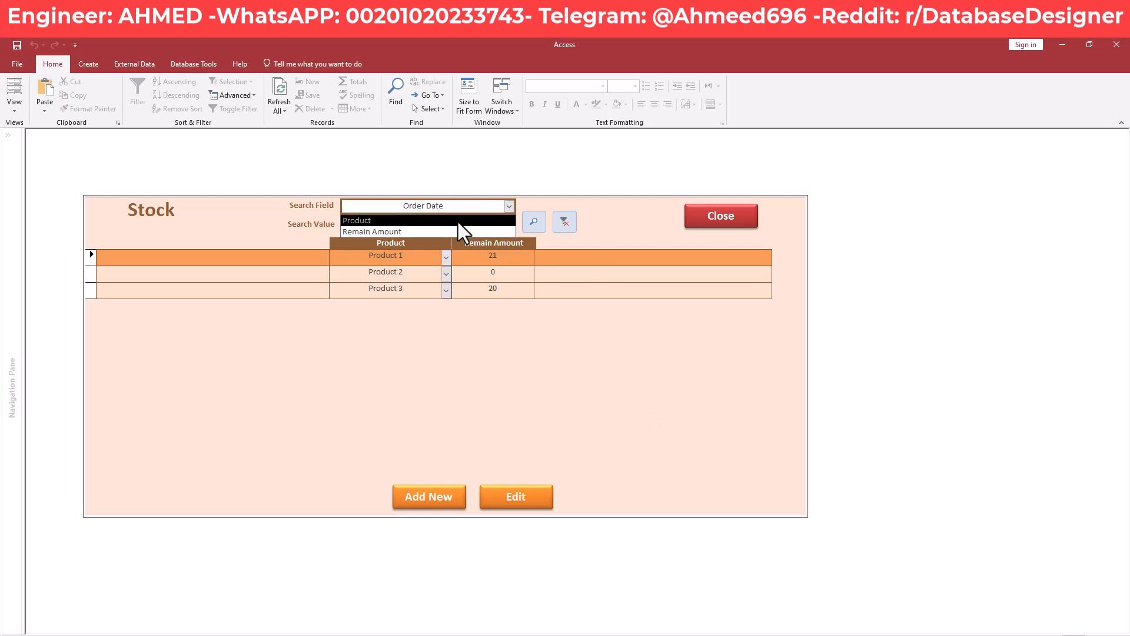
pyautogui.click(507, 215)
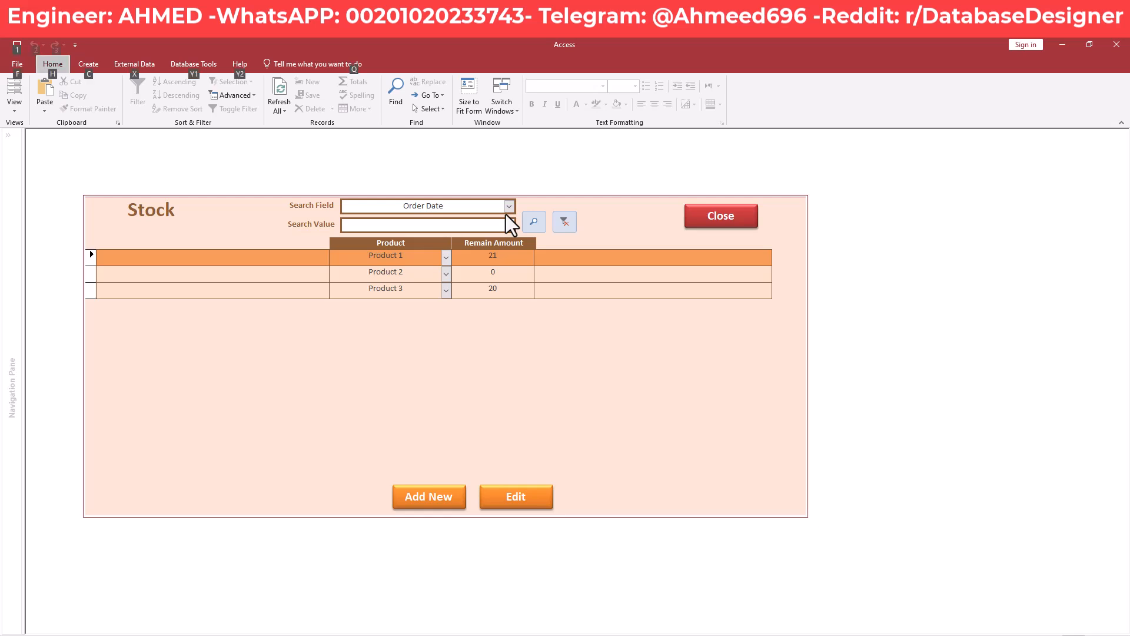
# In the SearchRecord code, change the "Customer" case name to "Product"
pyautogui.hotkey('alt', 'F11')
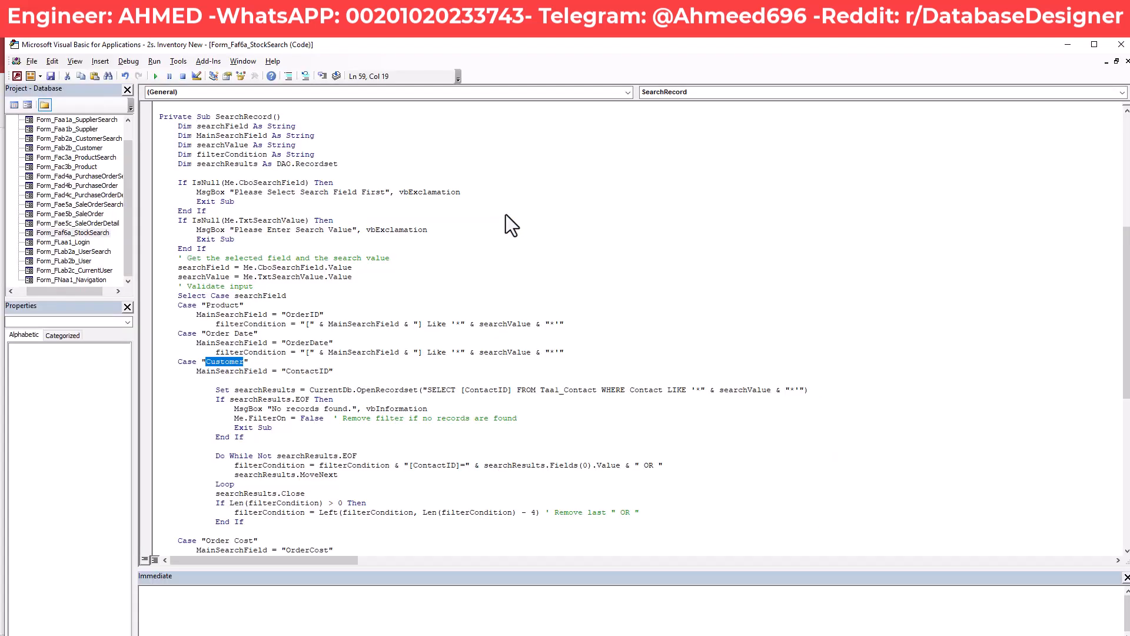
pyautogui.write('Product')
pyautogui.moveTo(235, 380); pyautogui.dragTo(234, 371)
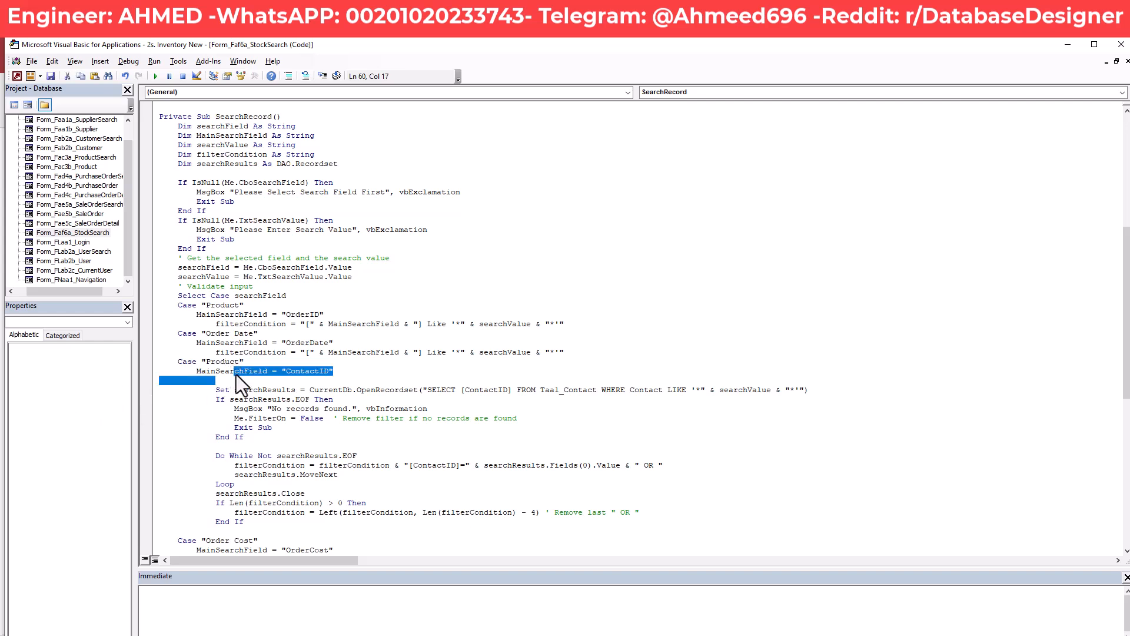
pyautogui.click(231, 367)
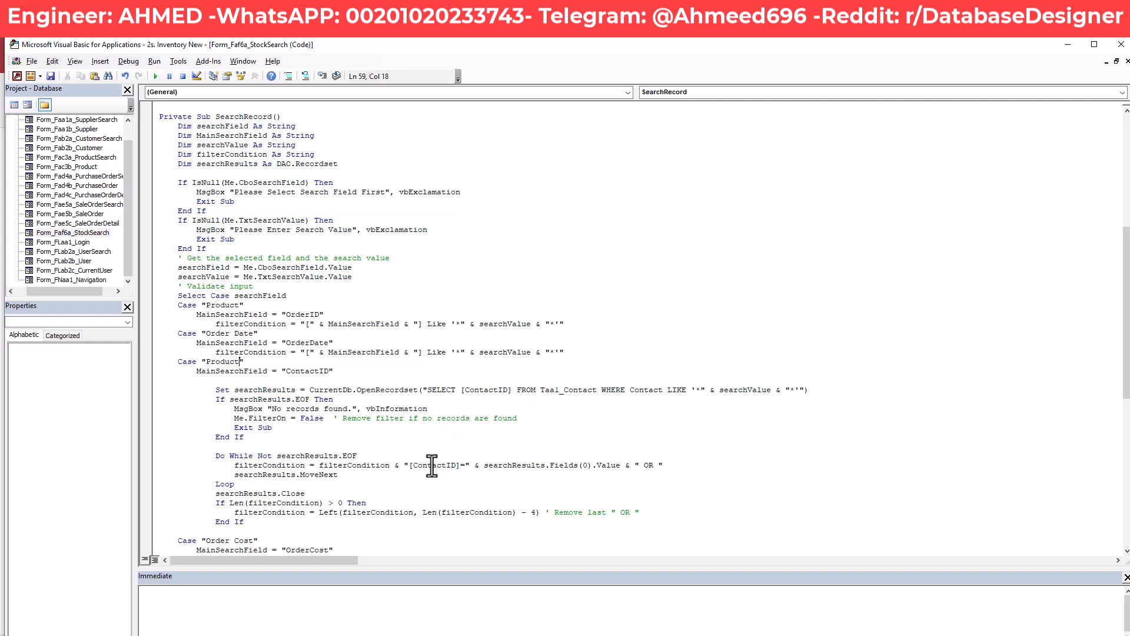
# Delete the MainSearchField = "ContactID" line from the renamed Product case
pyautogui.moveTo(196, 371); pyautogui.dragTo(405, 379)
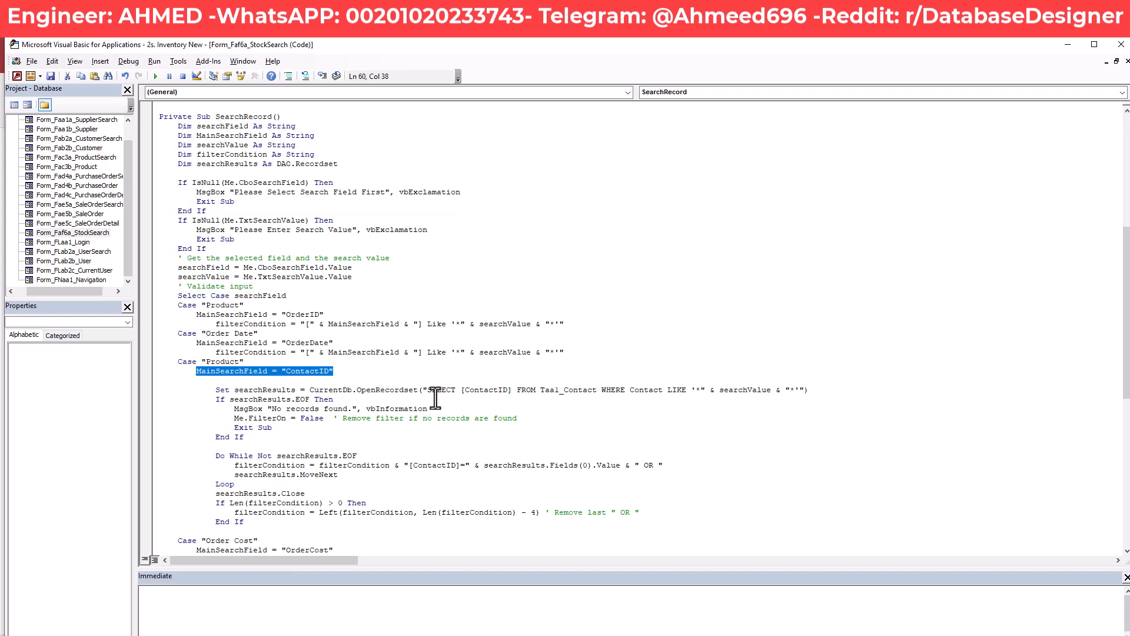
pyautogui.press('Delete')
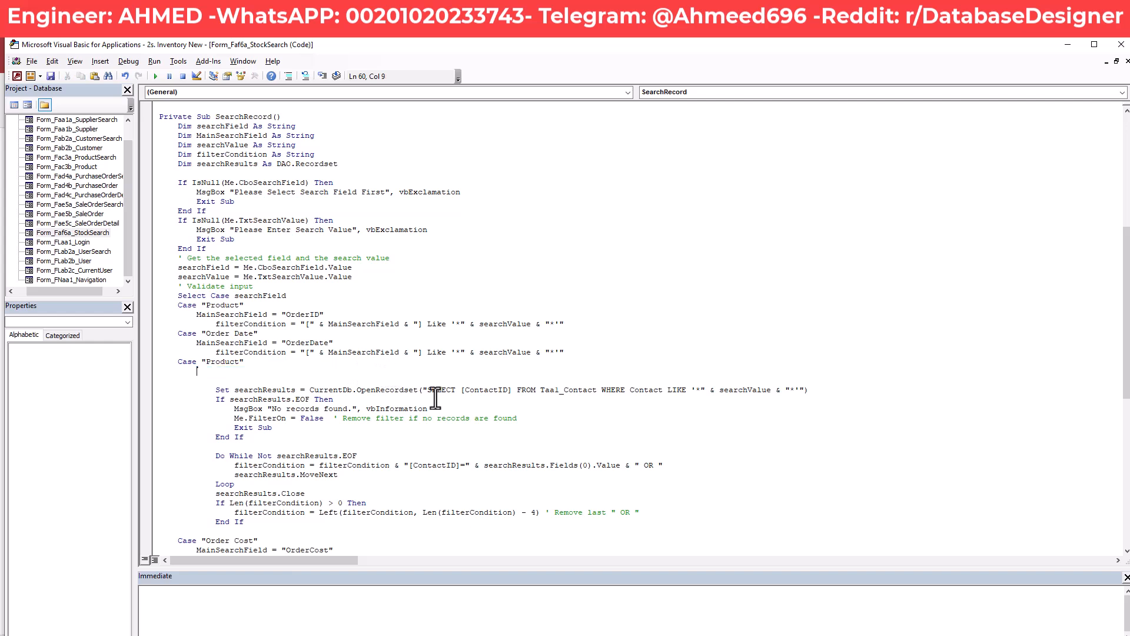
pyautogui.press('BackSpace')
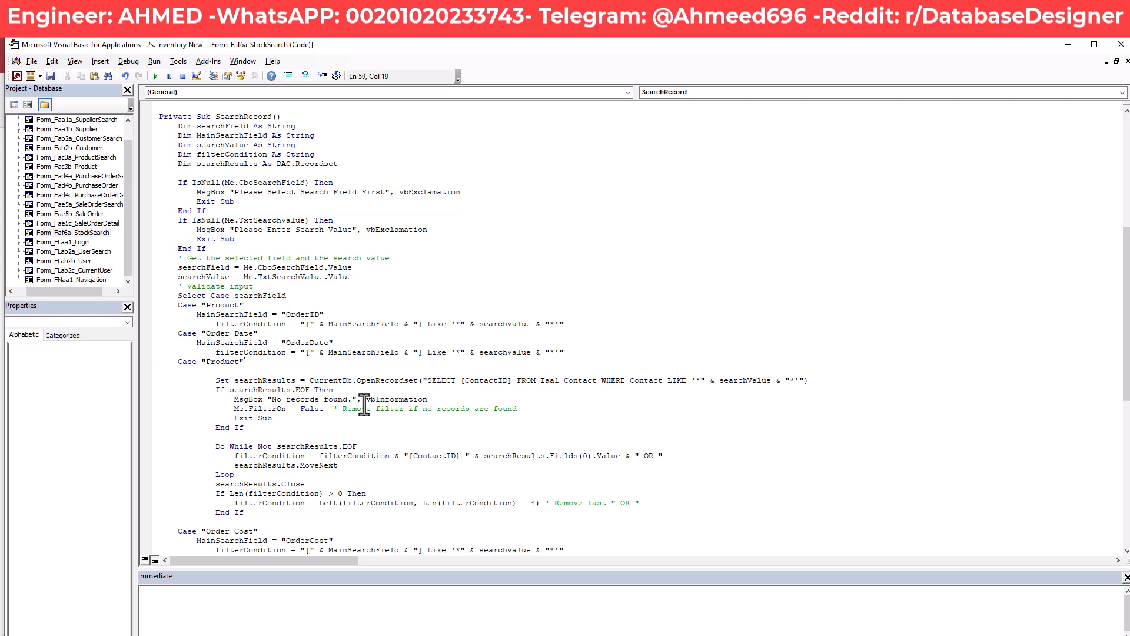
pyautogui.click(212, 361)
pyautogui.moveTo(211, 362); pyautogui.dragTo(229, 361)
# Switch the stock form to Design View and copy the product table's name, Tab2_Product, without renaming the table
pyautogui.hotkey('alt', 'Tab')
pyautogui.rightClick(233, 219)
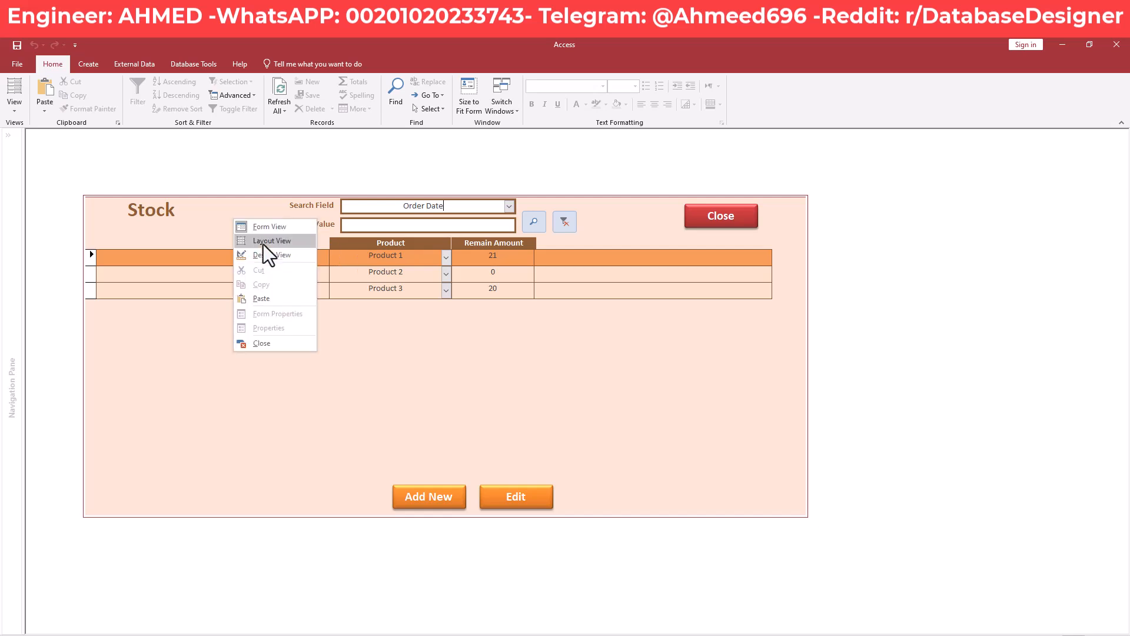
pyautogui.click(267, 253)
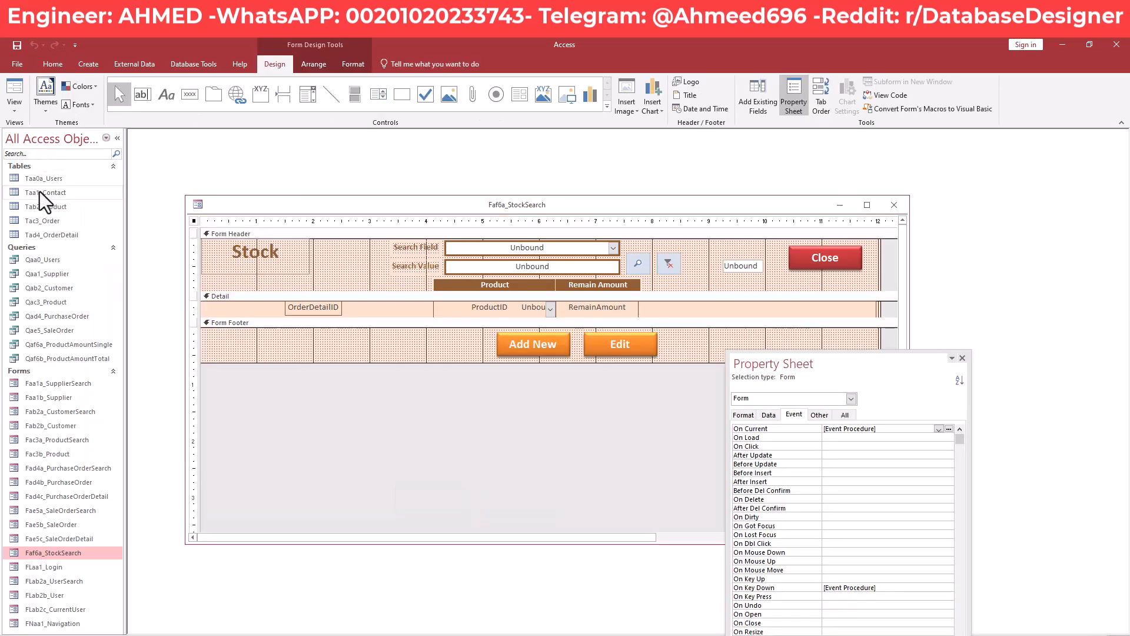
pyautogui.click(51, 206)
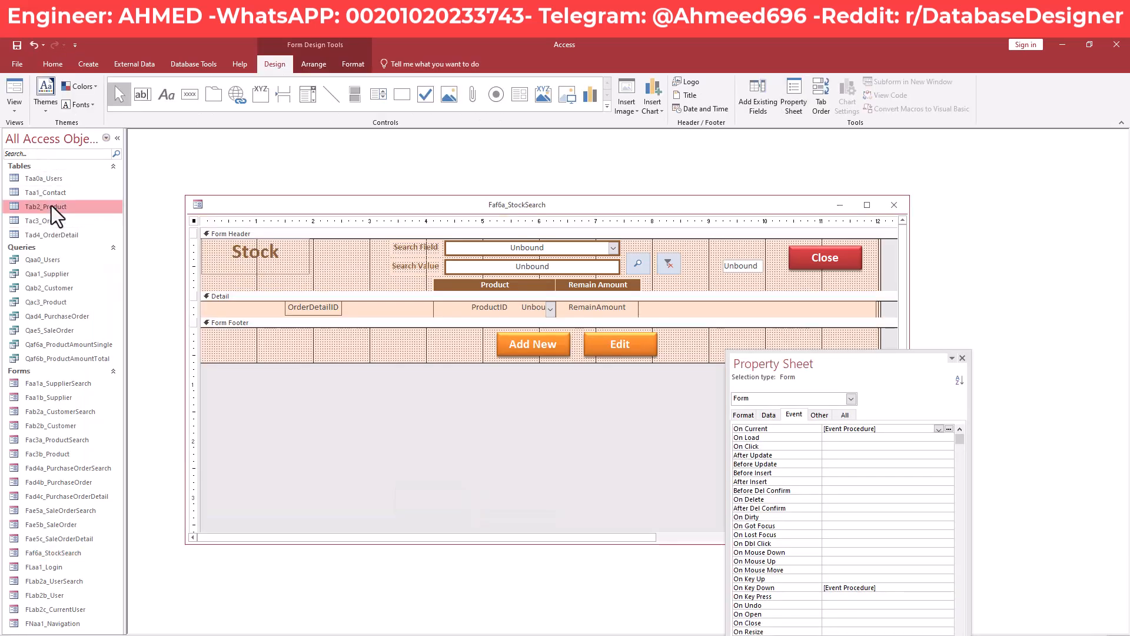
pyautogui.rightClick(51, 206)
pyautogui.click(105, 281)
pyautogui.hotkey('ctrl', 'c')
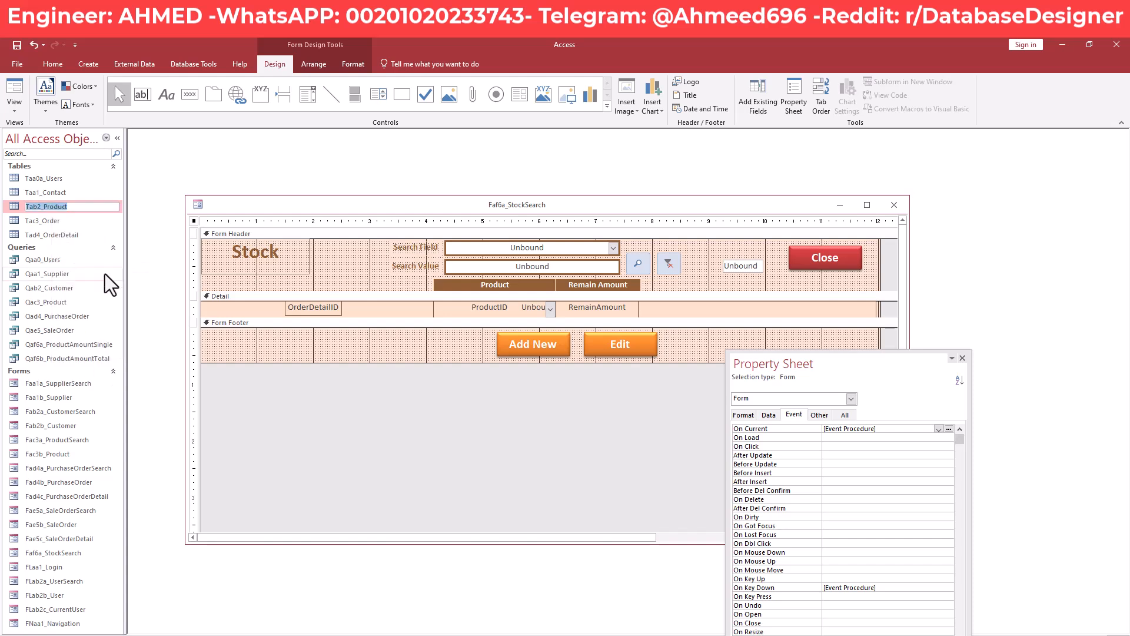
pyautogui.press('Escape')
# In the code's OpenRecordset statement, replace the table Taa1_Contact with Tab2_Product
pyautogui.hotkey('alt', 'Tab')
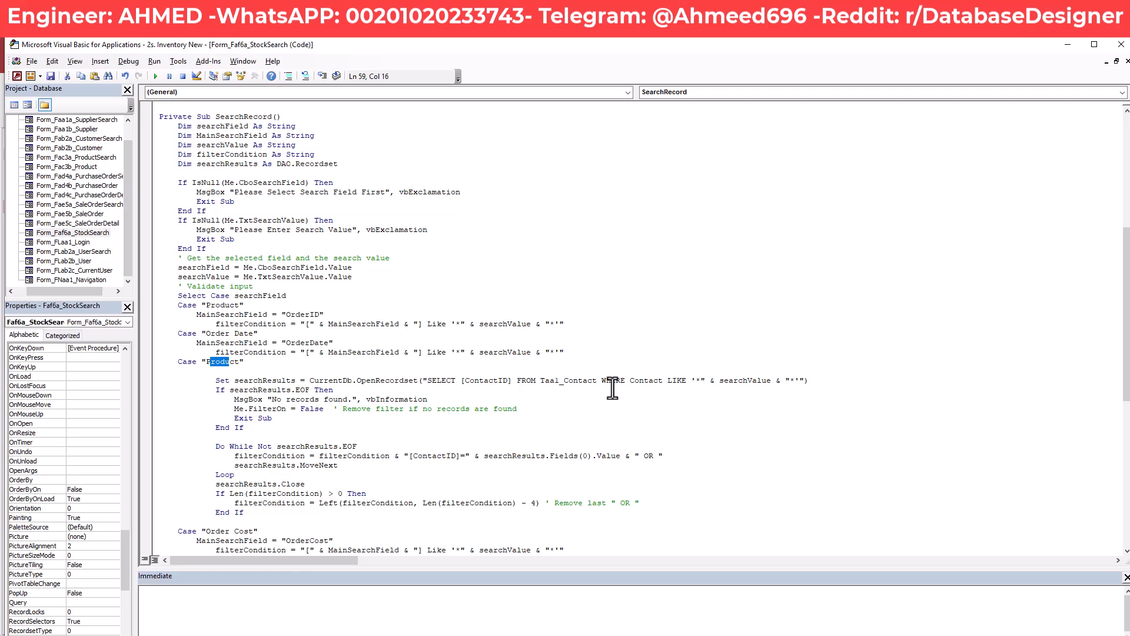
pyautogui.doubleClick(578, 381)
pyautogui.hotkey('ctrl', 'v')
pyautogui.press('Down')
# Open Tab2_Product in Design View to check its fields, and change the field selected in the OpenRecordset statement to ProductID
pyautogui.hotkey('alt', 'F11')
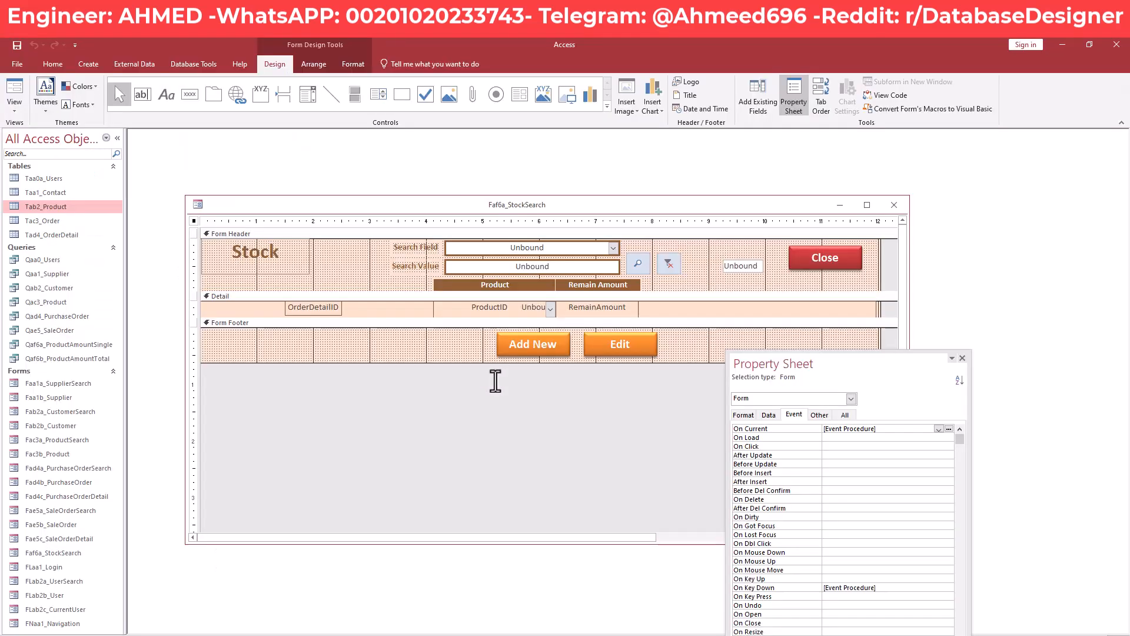
pyautogui.rightClick(46, 206)
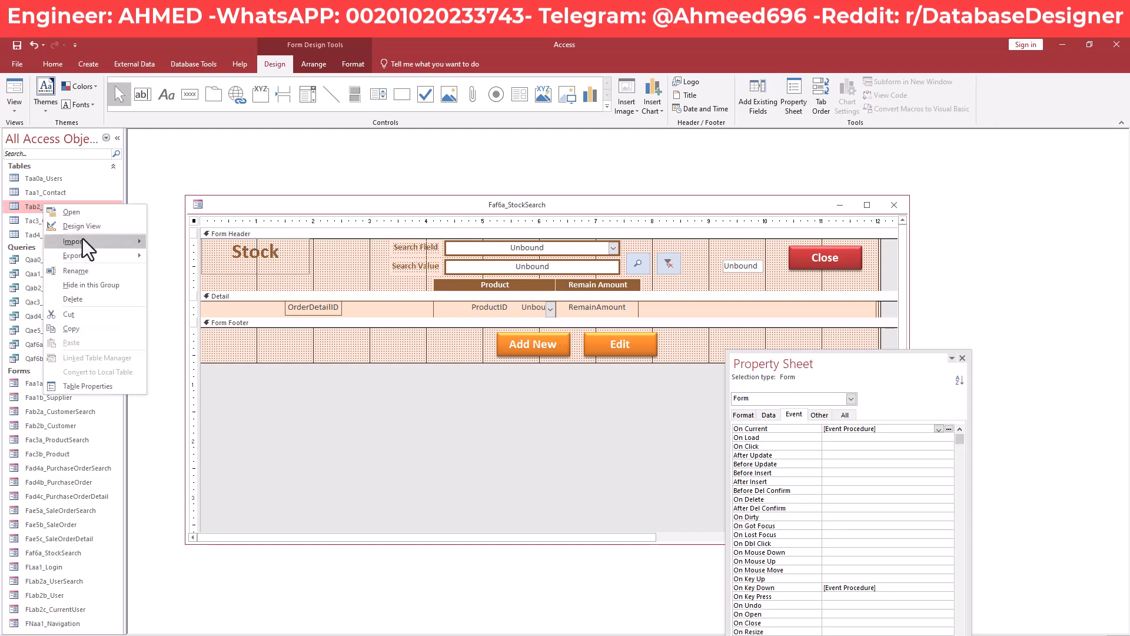
pyautogui.click(87, 227)
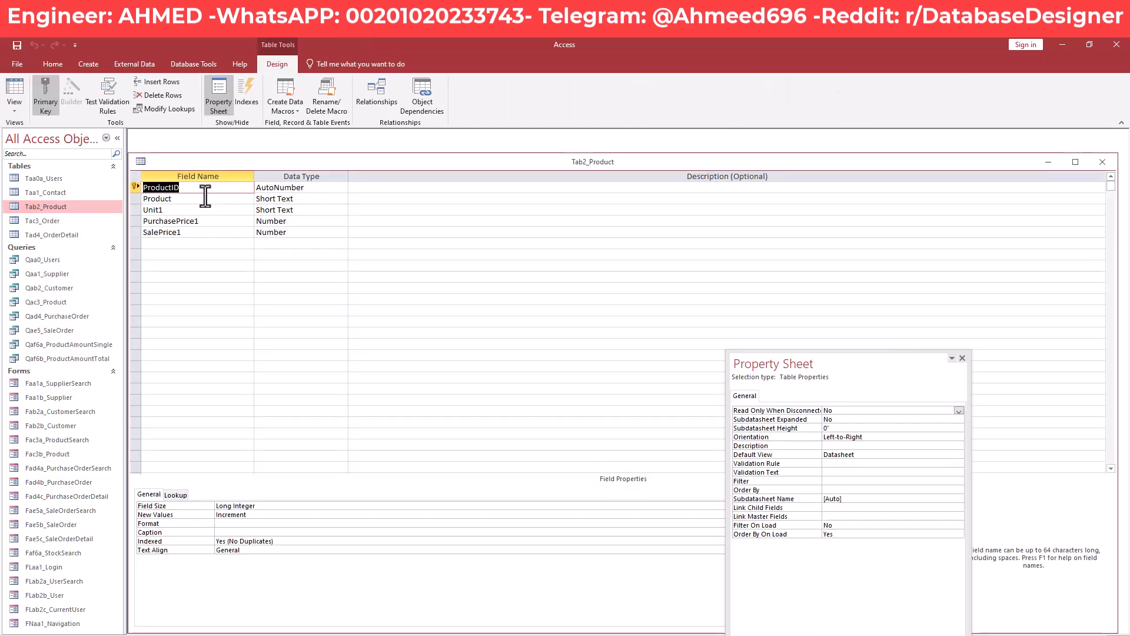
pyautogui.hotkey('alt', 'Tab')
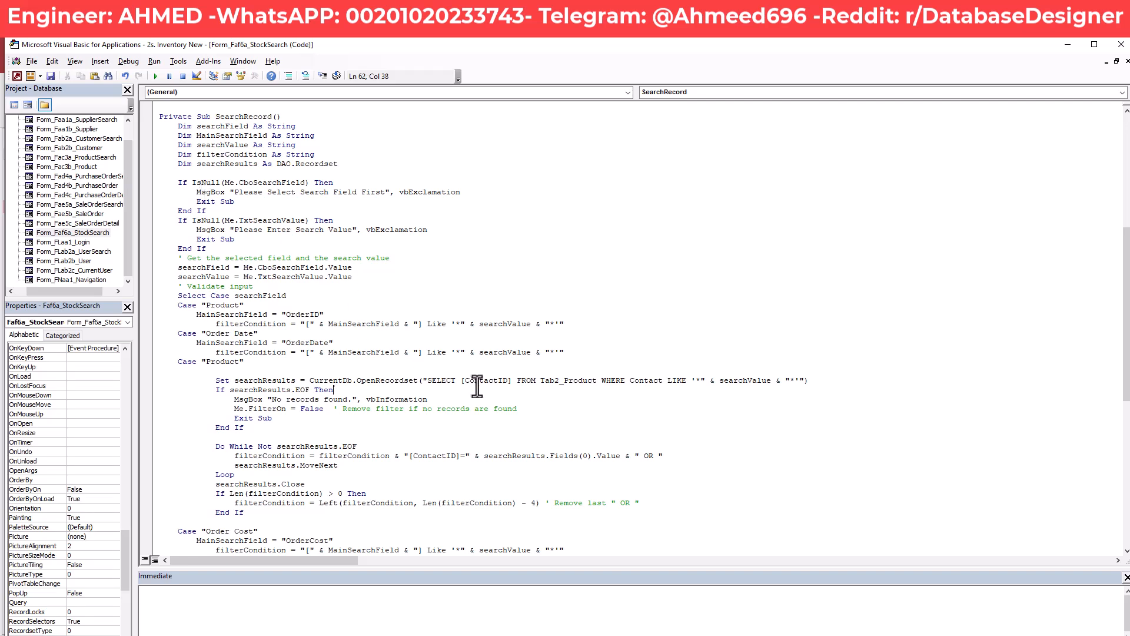
pyautogui.doubleClick(487, 380)
pyautogui.write('ProductID')
# Copy the Product field name from the Tab2_Product design and use it instead of Contact in the statement's WHERE condition
pyautogui.click(574, 381)
pyautogui.moveTo(542, 380); pyautogui.dragTo(598, 384)
pyautogui.moveTo(721, 382); pyautogui.dragTo(771, 384)
pyautogui.moveTo(631, 381); pyautogui.dragTo(652, 386)
pyautogui.click(652, 381)
pyautogui.hotkey('alt', 'Tab')
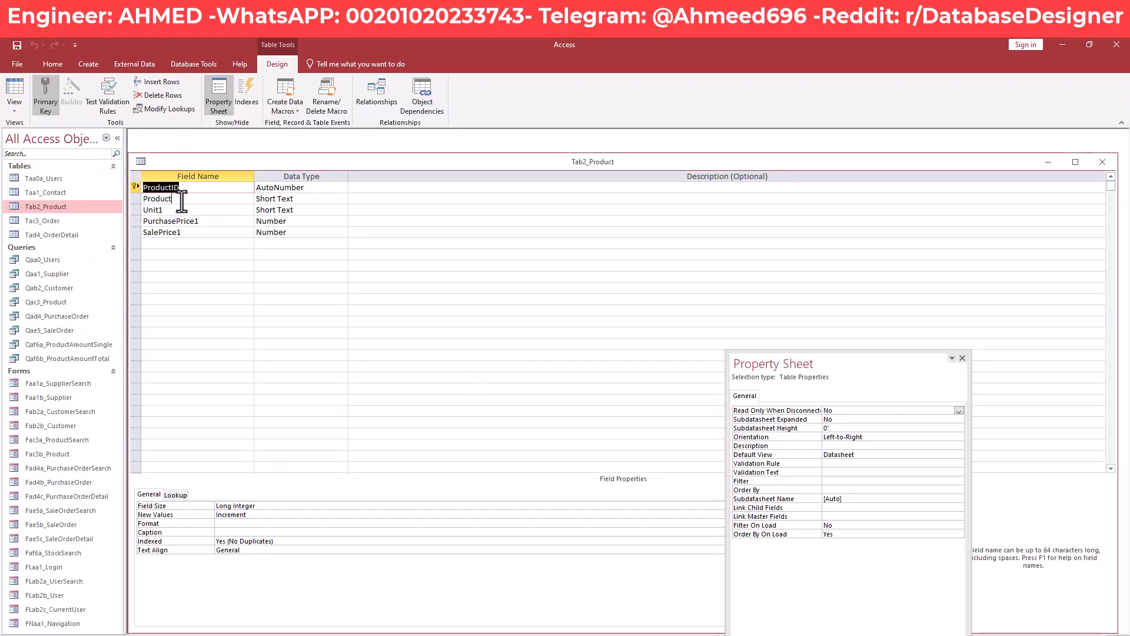
pyautogui.click(139, 199)
pyautogui.hotkey('ctrl', 'c')
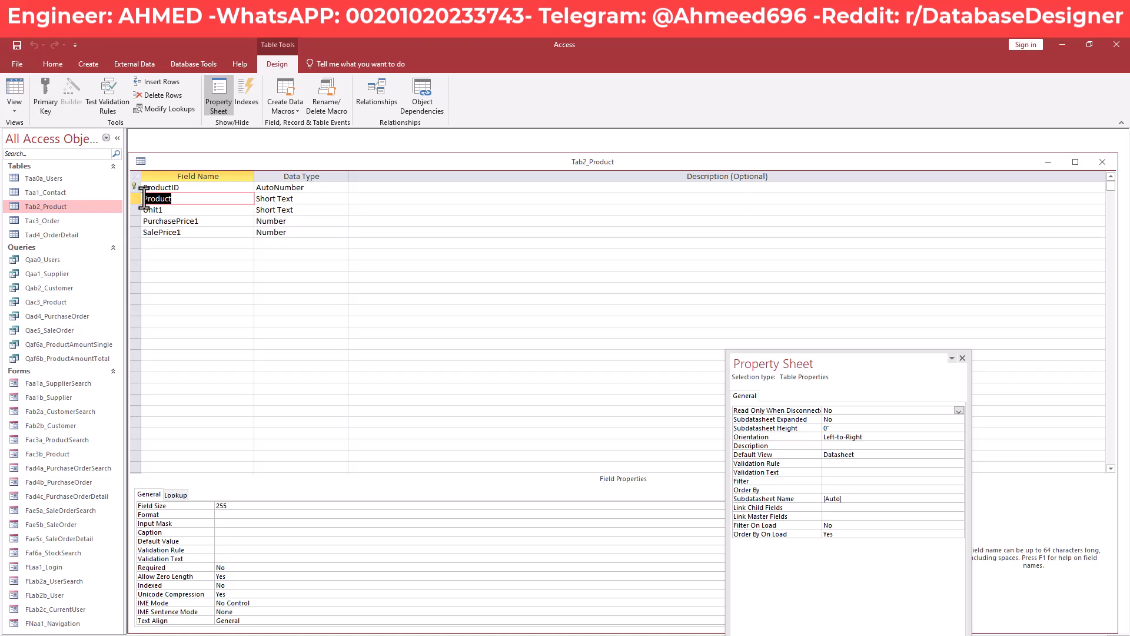
pyautogui.hotkey('alt', 'Tab')
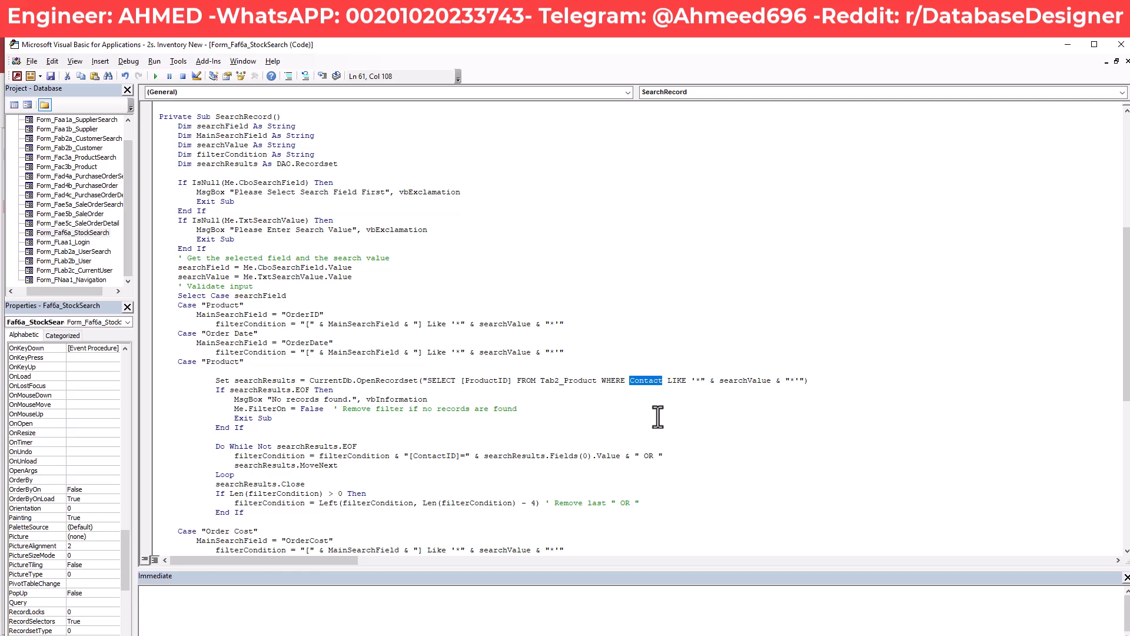
pyautogui.hotkey('ctrl', 'v')
# In the filterCondition line of the search results loop, replace ContactID with ProductID
pyautogui.moveTo(464, 381); pyautogui.dragTo(508, 383)
pyautogui.doubleClick(439, 457)
pyautogui.write('ProductID')
pyautogui.click(454, 474)
# Review the edited Product case block in the code and return to the Tab2_Product table design
pyautogui.scroll(-1, 398, 500)
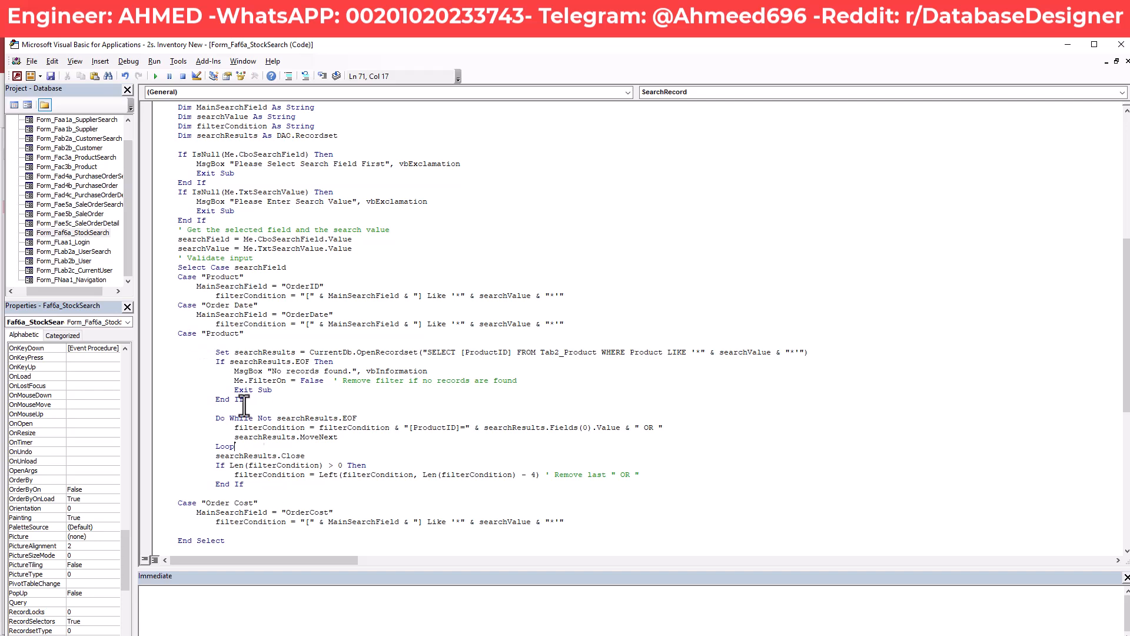
pyautogui.moveTo(179, 334); pyautogui.dragTo(285, 484)
pyautogui.click(259, 343)
pyautogui.hotkey('alt', 'Tab')
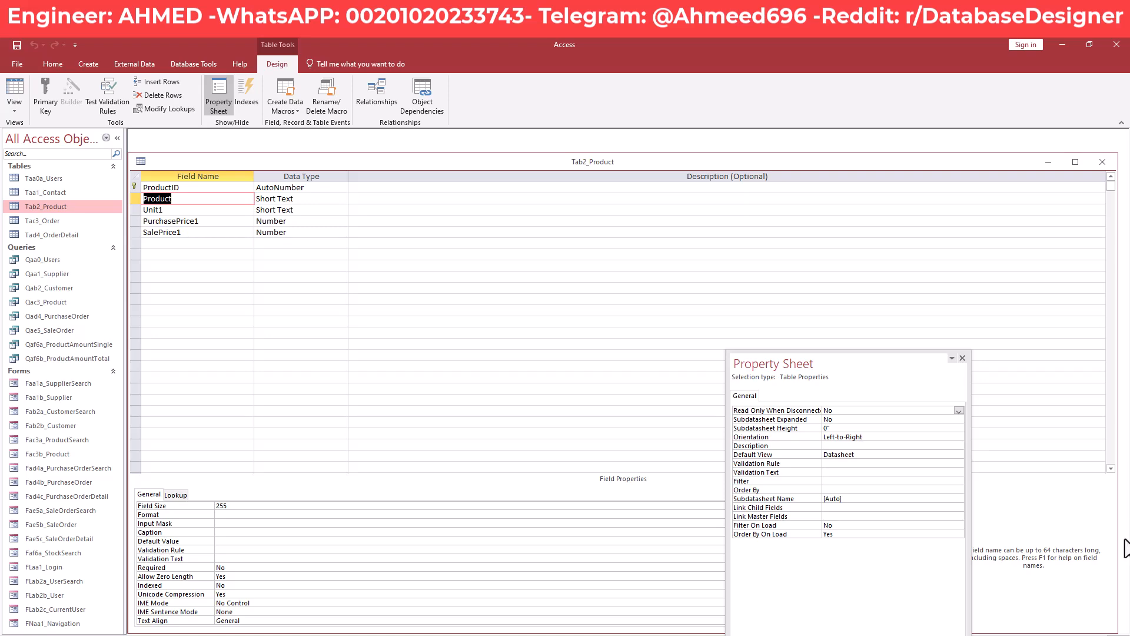
# Close the Tab2_Product design and display the data properties of the Search Field combo box in Faf6a_StockSearch
pyautogui.click(1103, 162)
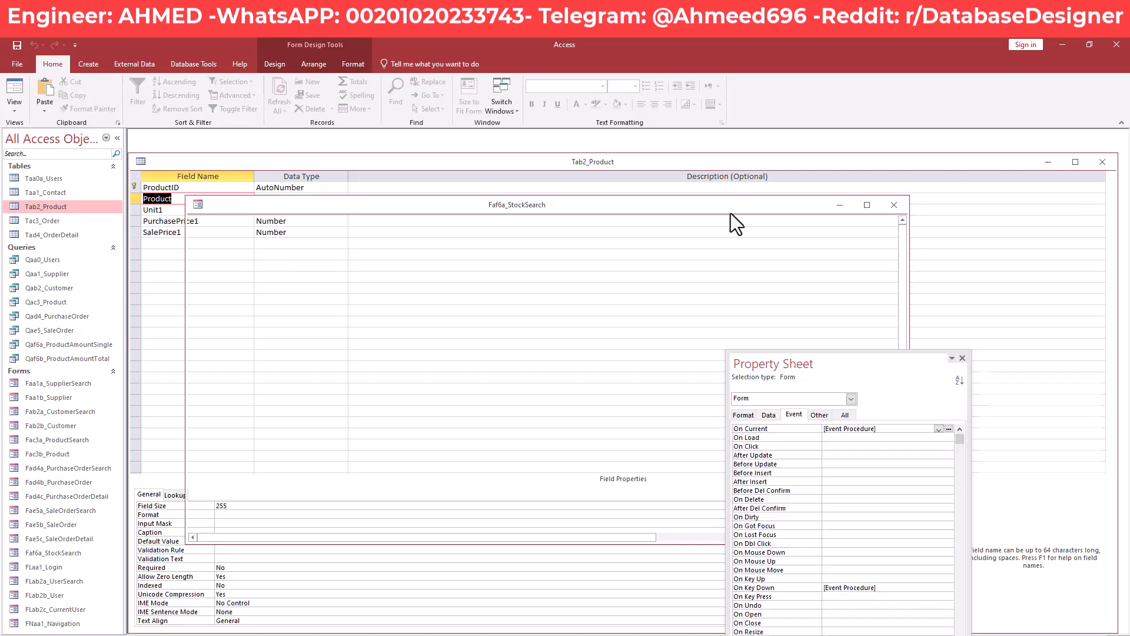
pyautogui.click(532, 253)
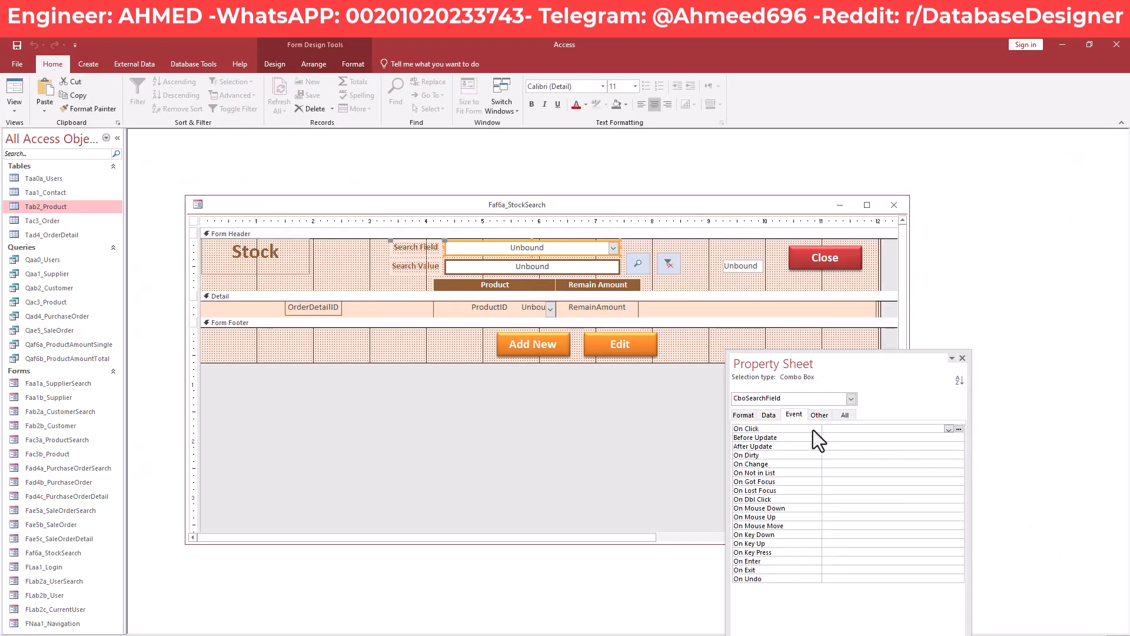
pyautogui.click(769, 414)
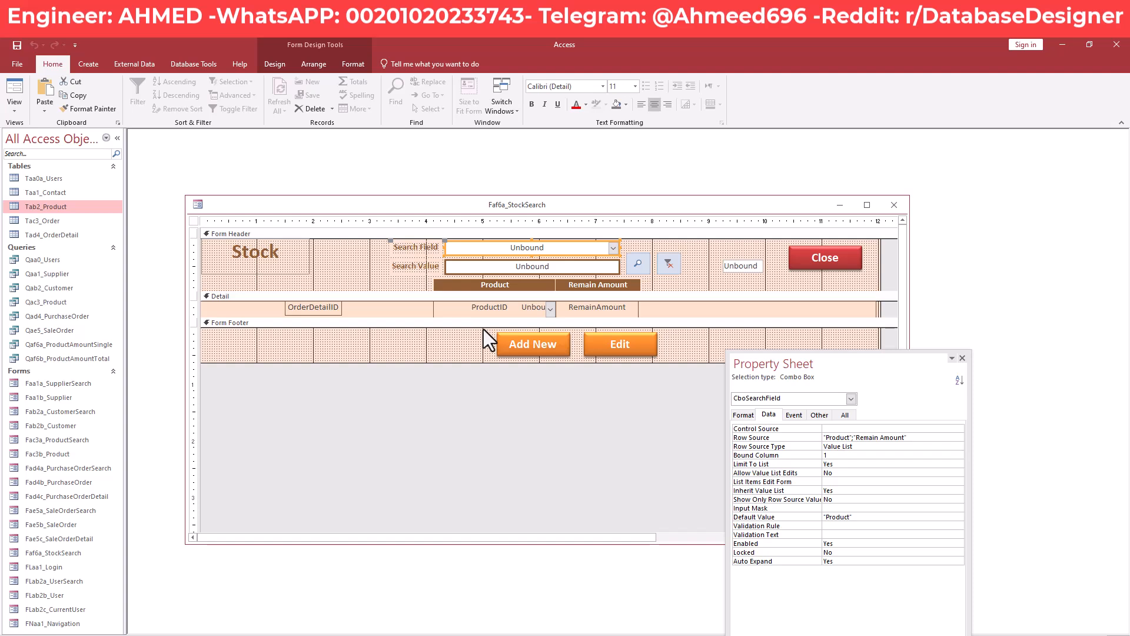
# In the form's code, rename the Order Cost case to Remain Amount, set its MainSearchField to RemainAmount, and check its filterCondition line
pyautogui.hotkey('alt', 'F11')
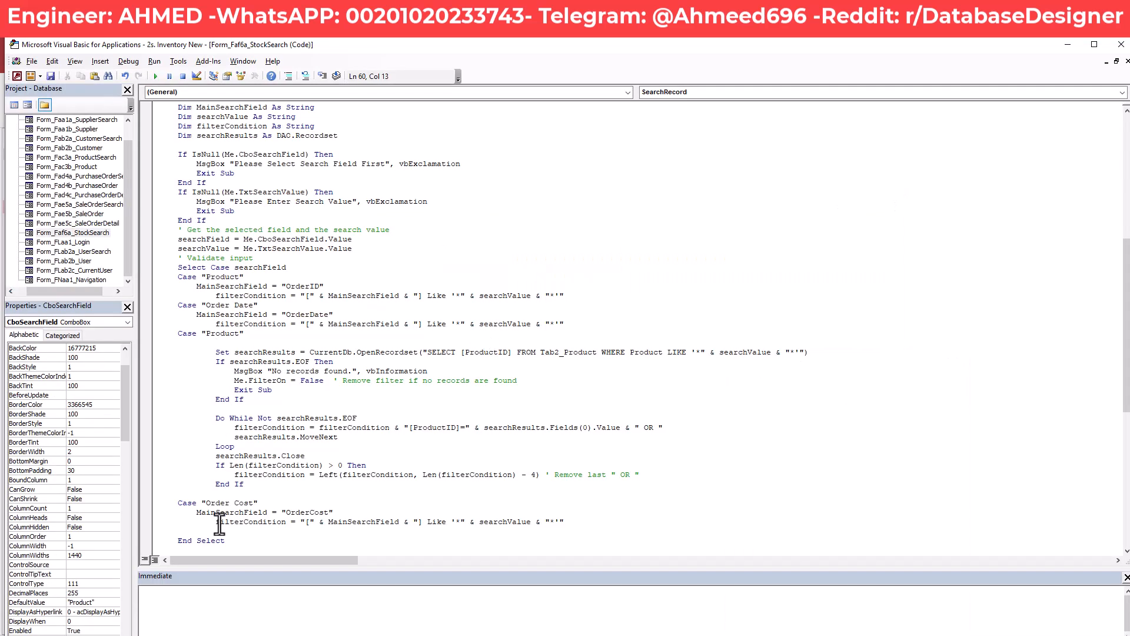
pyautogui.moveTo(206, 503); pyautogui.dragTo(256, 502)
pyautogui.write('Remain')
pyautogui.doubleClick(317, 514)
pyautogui.click(343, 524)
pyautogui.moveTo(291, 512); pyautogui.dragTo(317, 514)
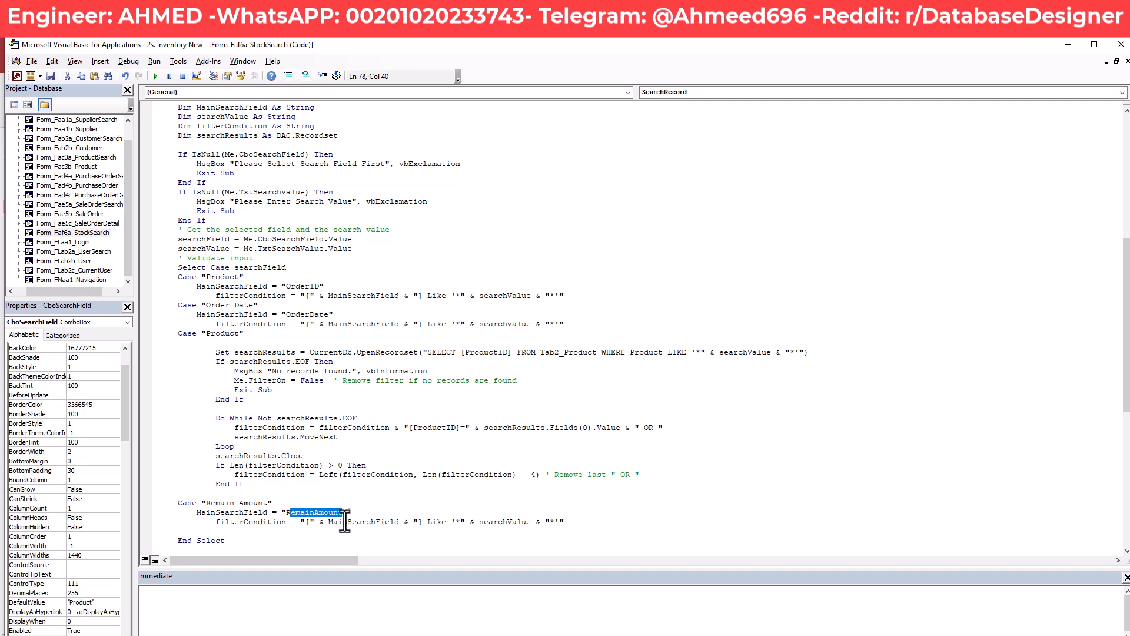
pyautogui.moveTo(196, 514)
pyautogui.mouseDown()
pyautogui.moveTo(275, 510)
pyautogui.moveTo(283, 524)
pyautogui.moveTo(206, 515)
pyautogui.mouseUp()
pyautogui.moveTo(216, 523); pyautogui.dragTo(279, 524)
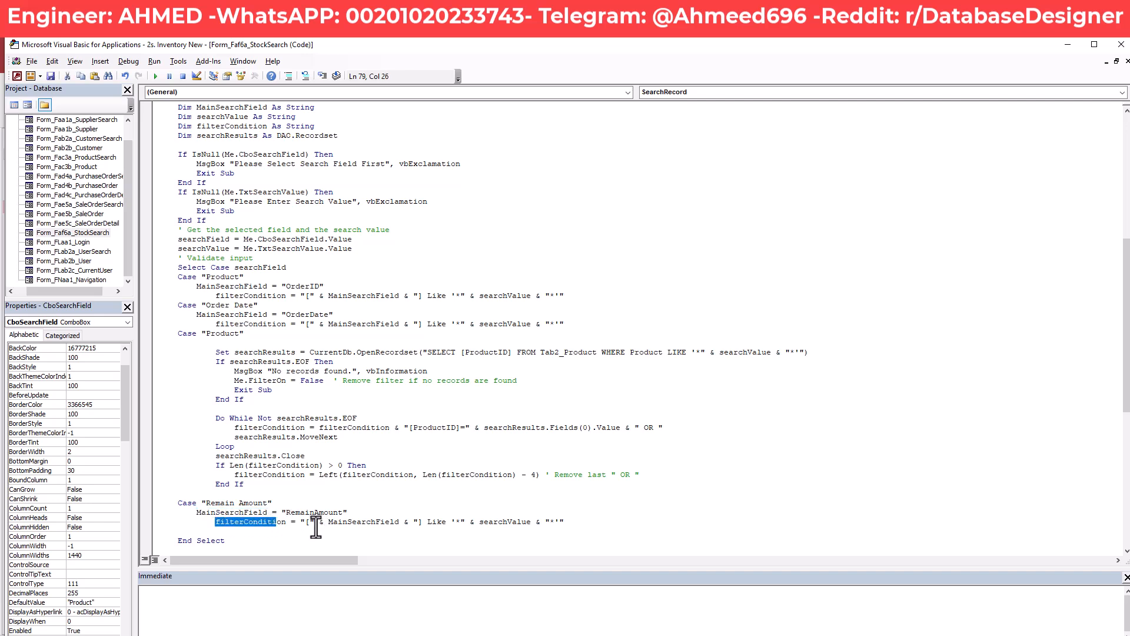
pyautogui.moveTo(327, 524); pyautogui.dragTo(399, 524)
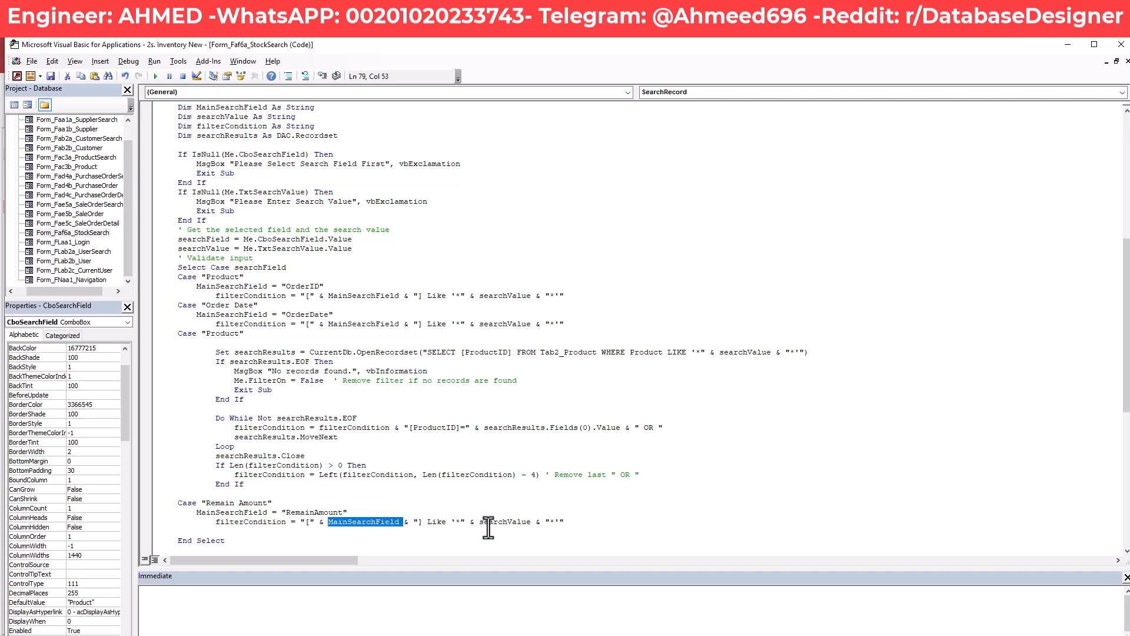
pyautogui.moveTo(479, 523); pyautogui.dragTo(528, 524)
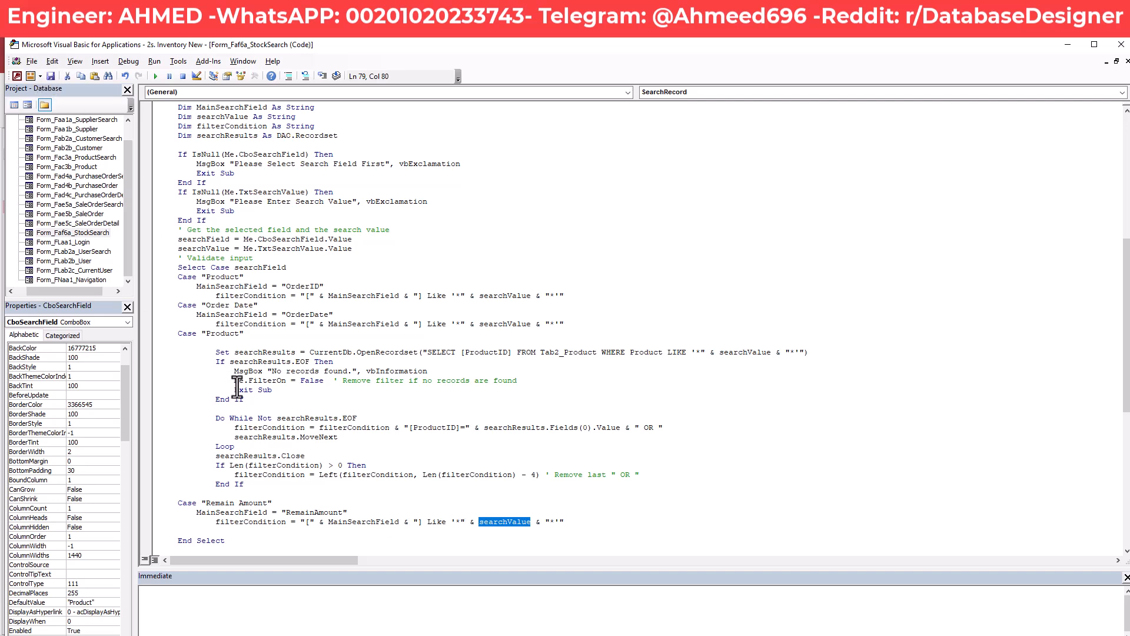
# Delete the OrderID and Order Date case blocks that precede the Product case in the Select Case statement
pyautogui.click(217, 344)
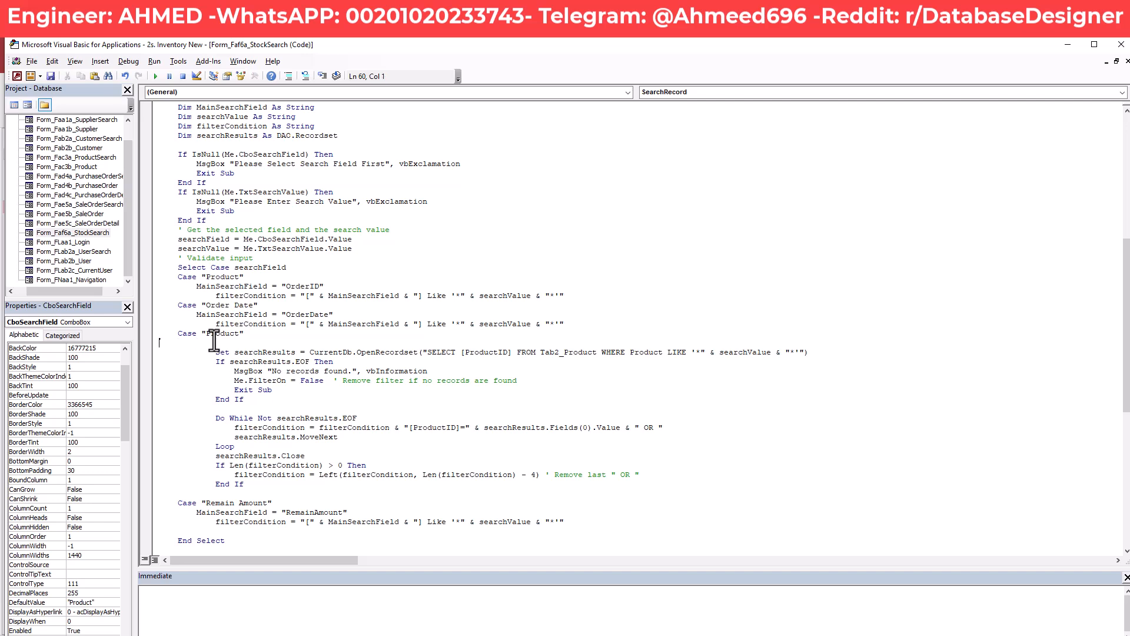
pyautogui.scroll(-1, 215, 506)
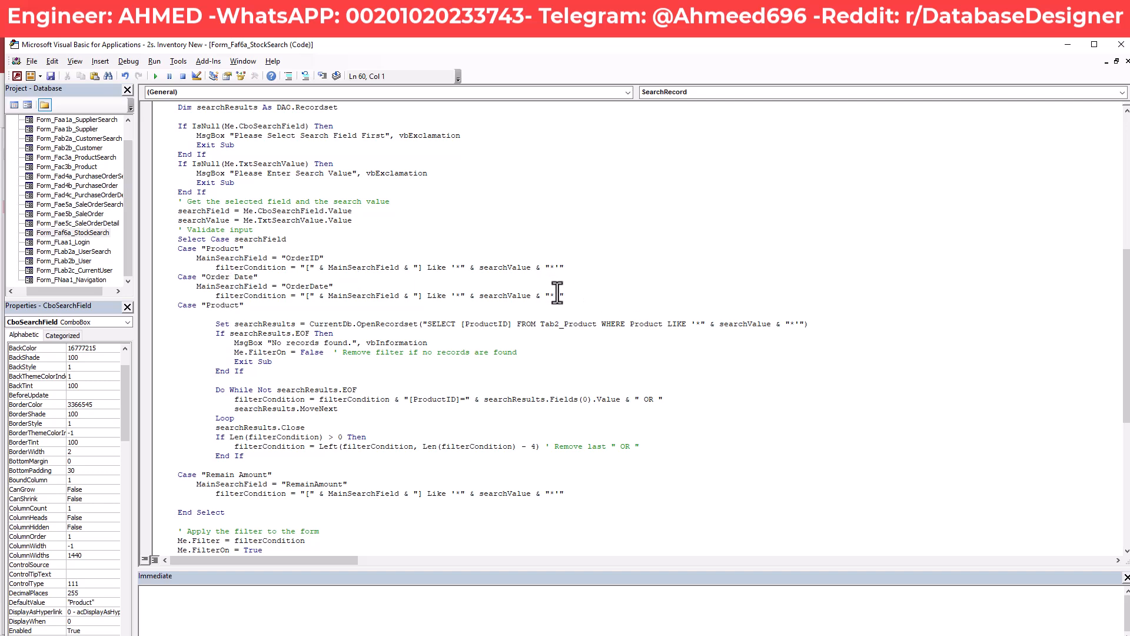
pyautogui.moveTo(567, 296); pyautogui.dragTo(181, 252)
pyautogui.press('Delete')
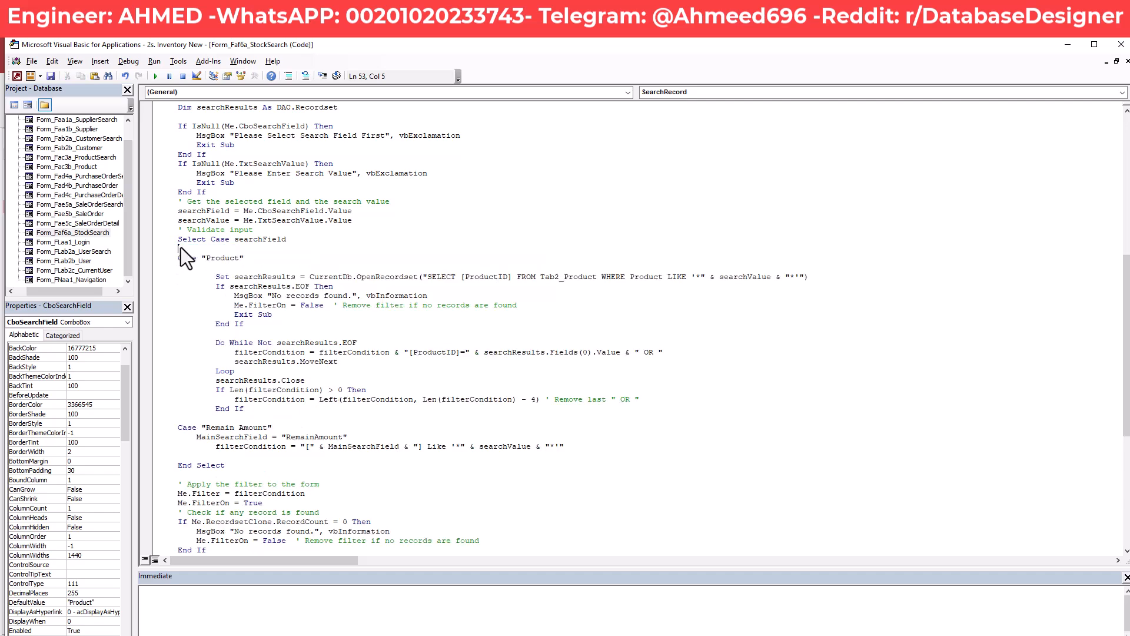
pyautogui.press('BackSpace')
pyautogui.press('Return')
# Show Faf6a_StockSearch in Form View, then close the form and reopen it
pyautogui.hotkey('alt', 'F11')
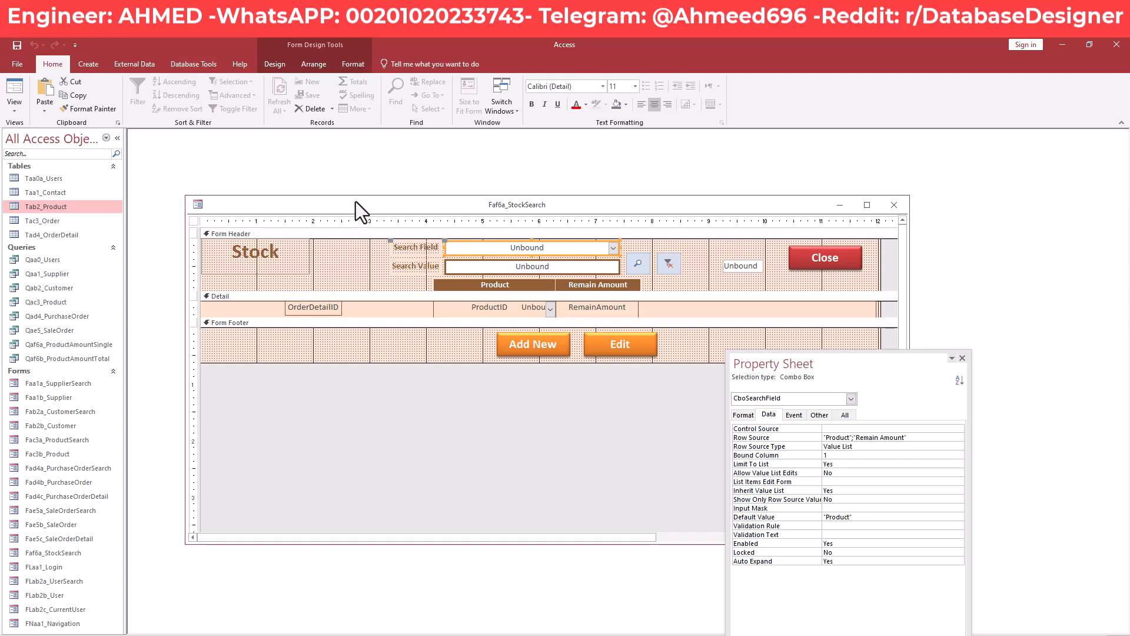
pyautogui.rightClick(372, 204)
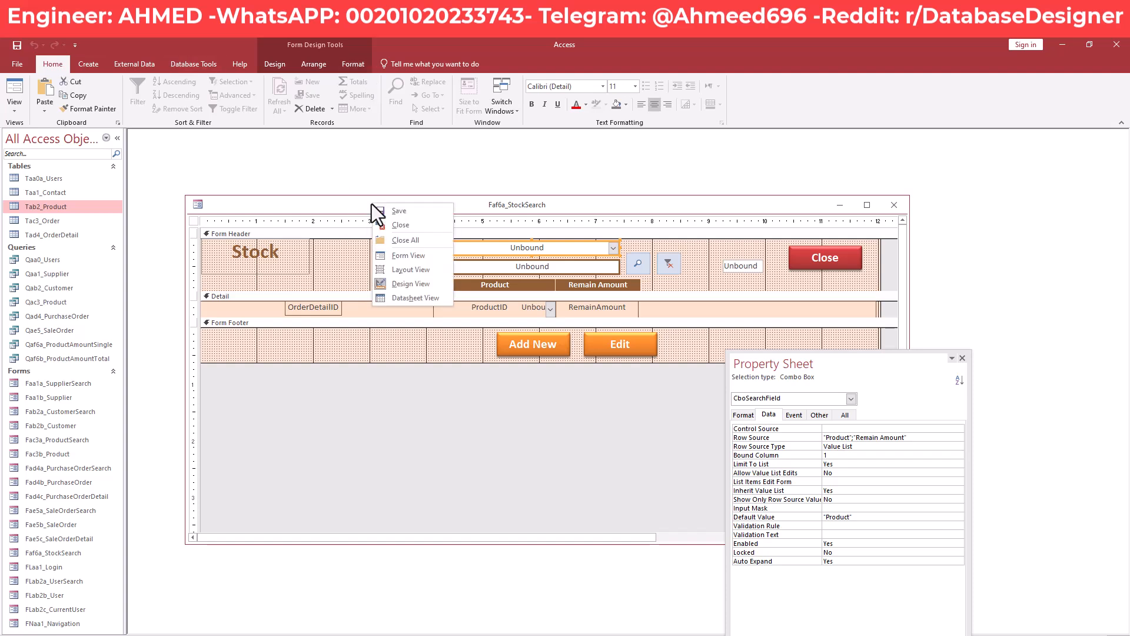
pyautogui.click(426, 255)
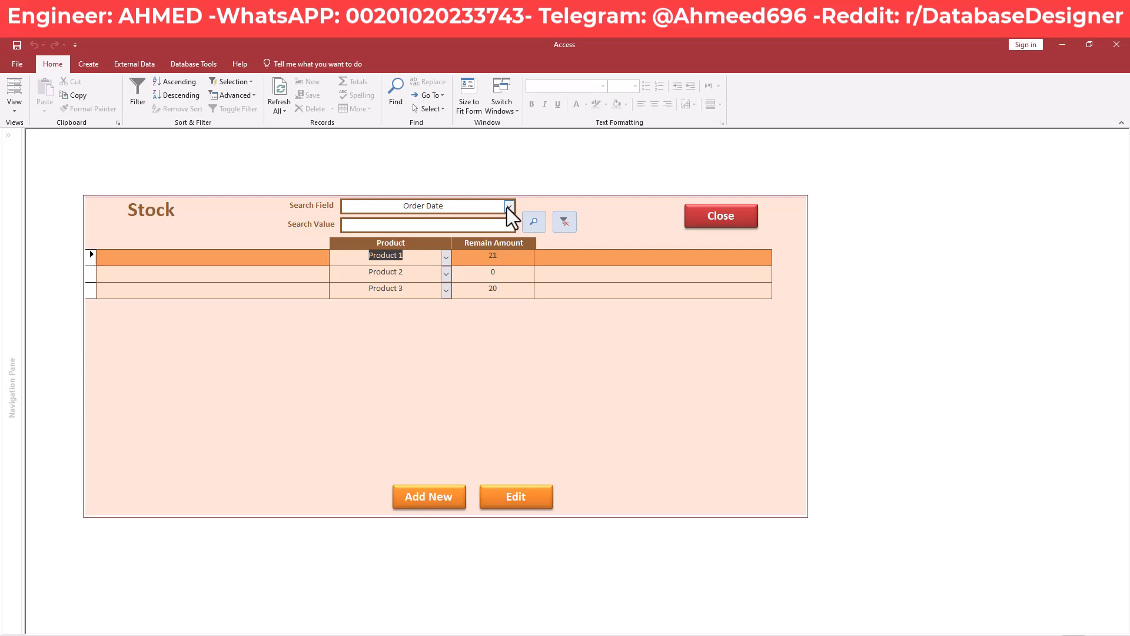
pyautogui.click(695, 220)
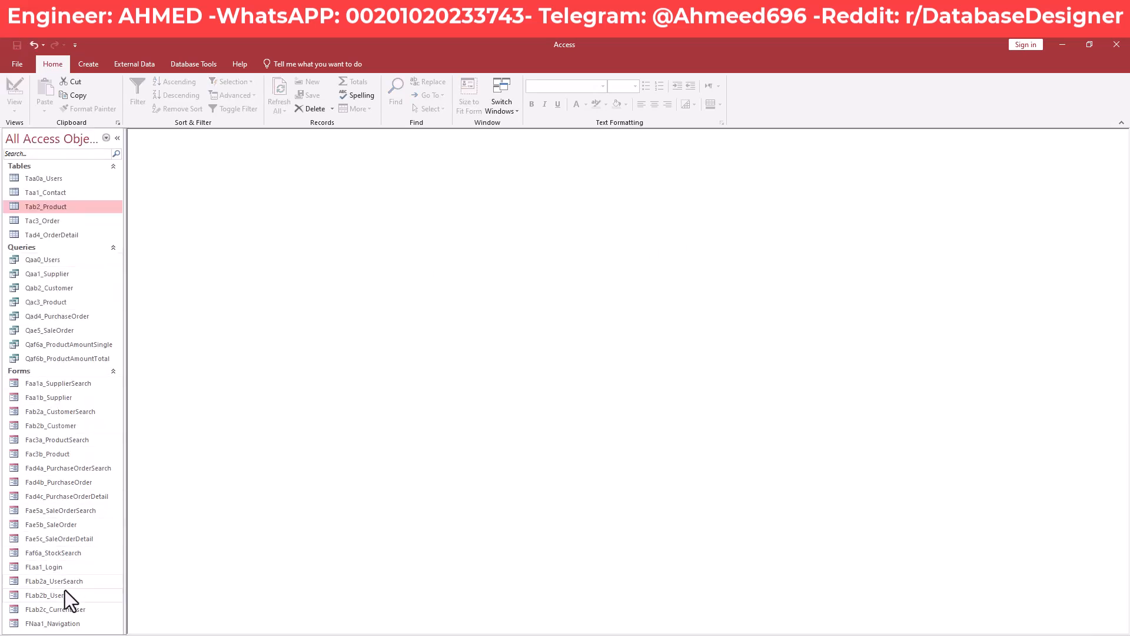
pyautogui.doubleClick(65, 554)
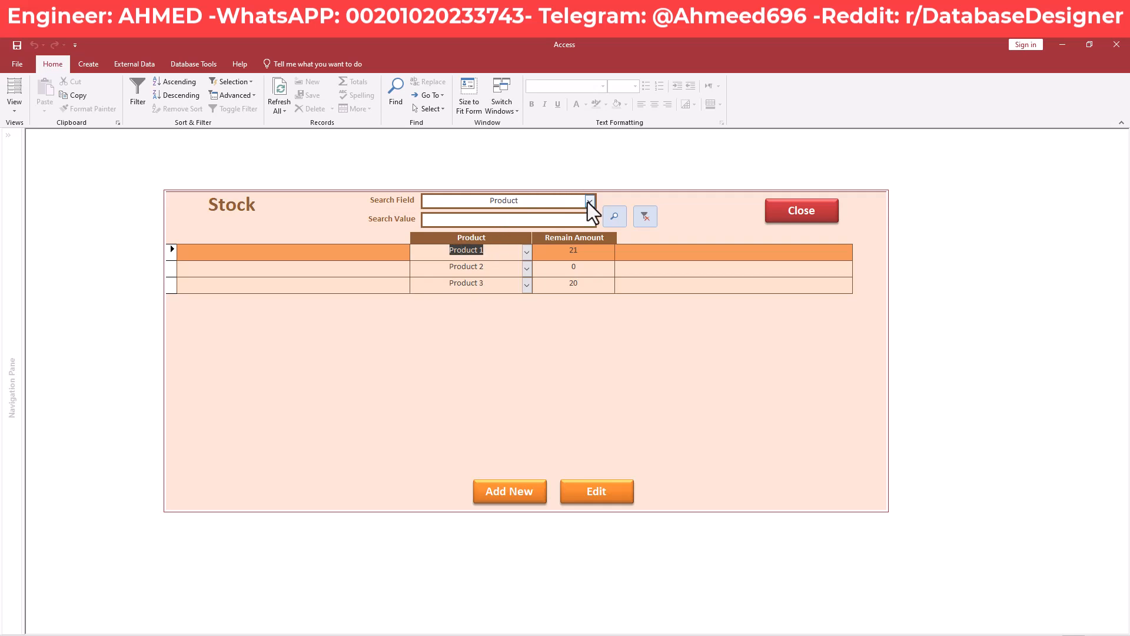
# Test the stock search by Product with the value 2, then clear the filter
pyautogui.click(569, 221)
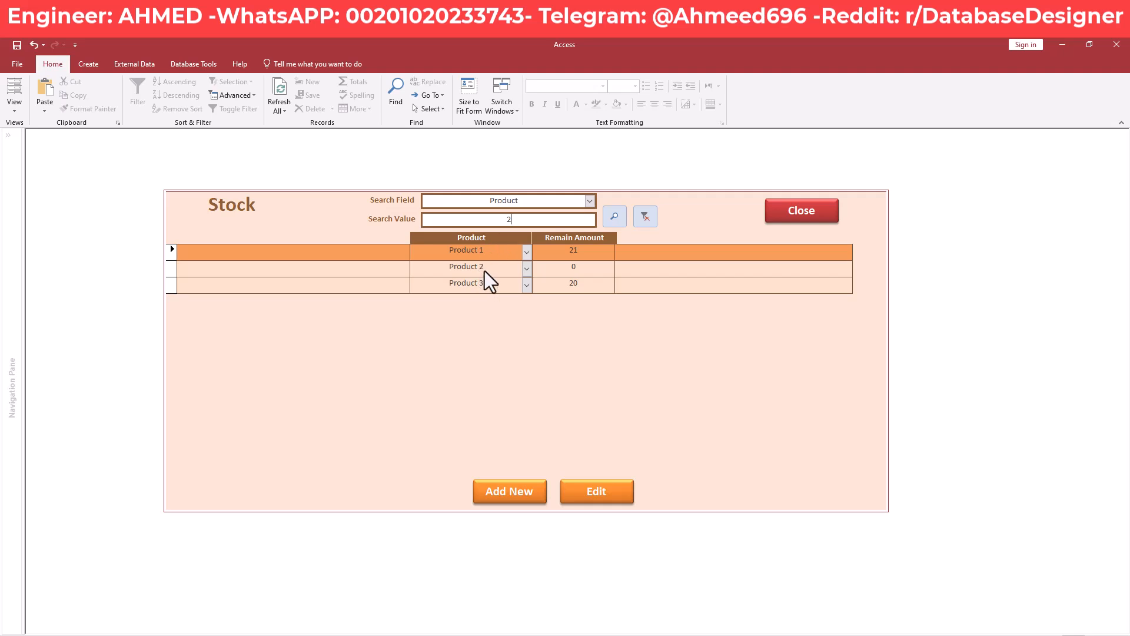
pyautogui.click(617, 216)
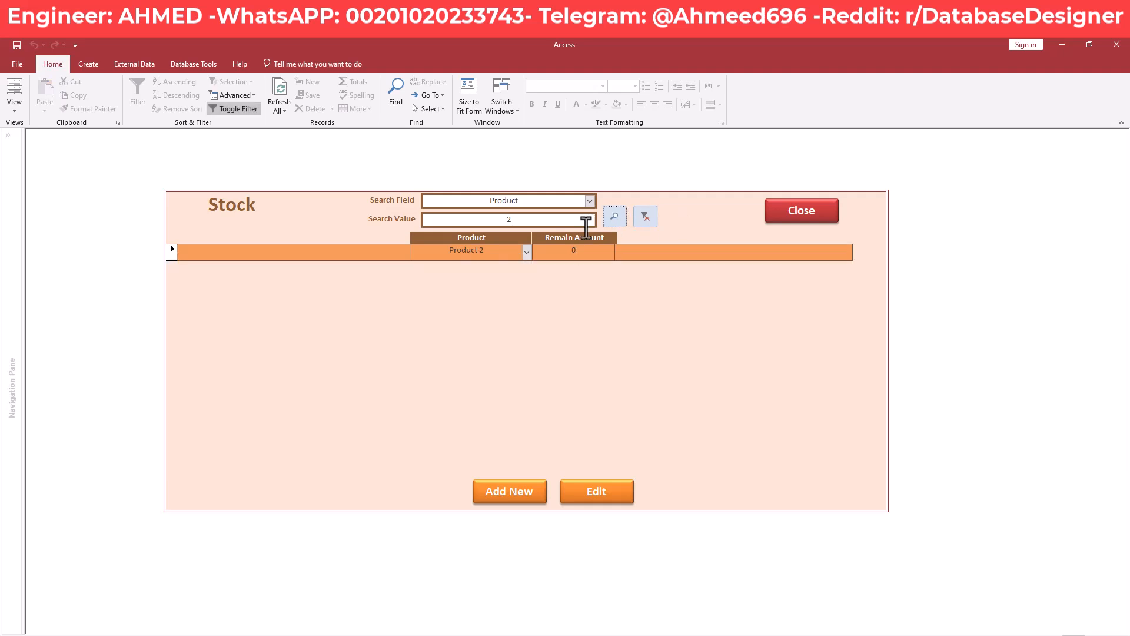
pyautogui.click(646, 219)
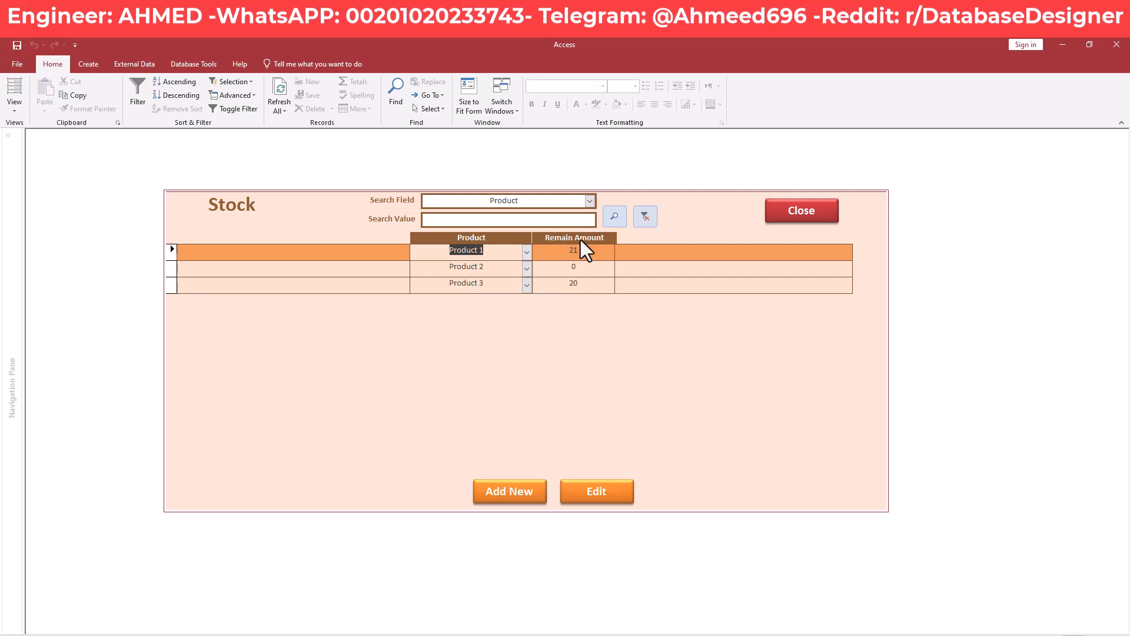
# Test the stock search by Remain Amount with the value 20, then clear the filter
pyautogui.click(589, 201)
pyautogui.click(554, 230)
pyautogui.click(559, 221)
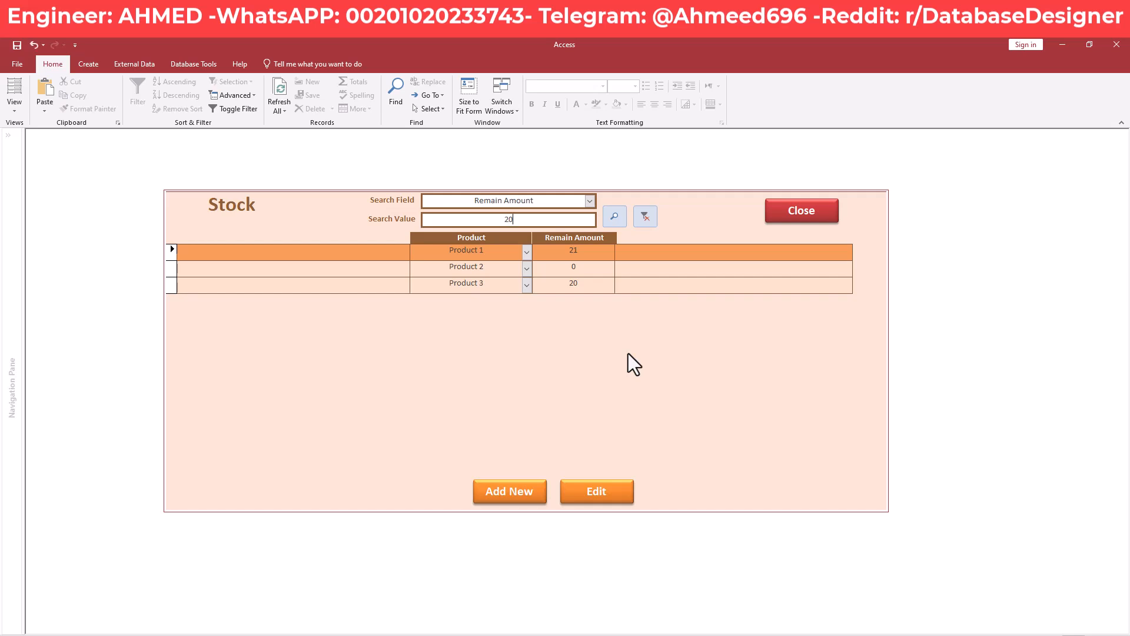
pyautogui.click(614, 217)
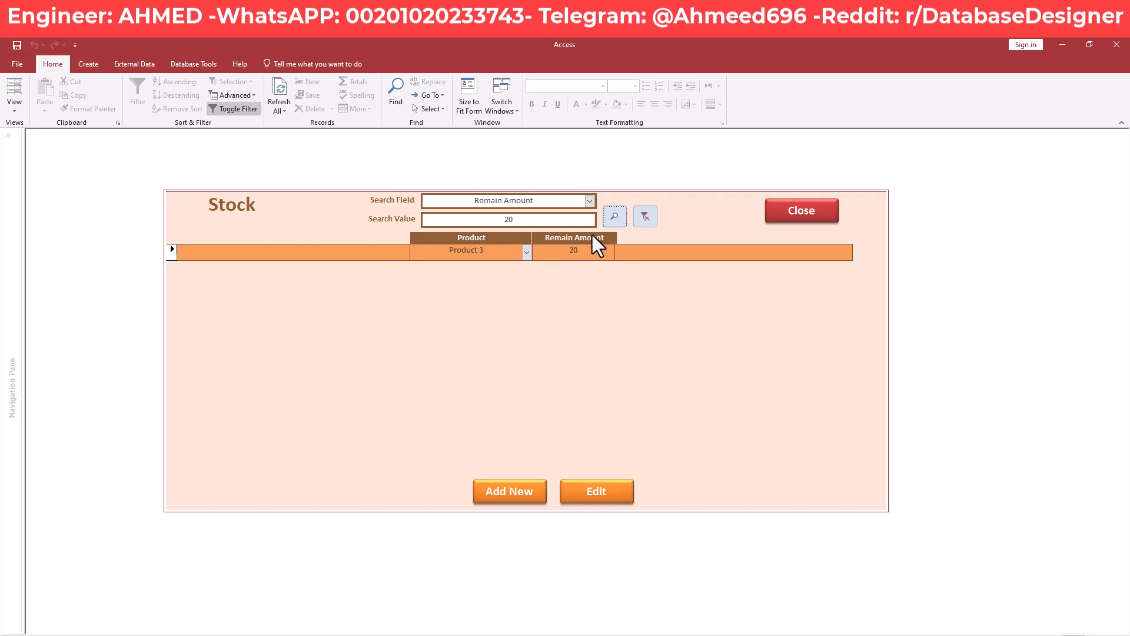
pyautogui.click(577, 255)
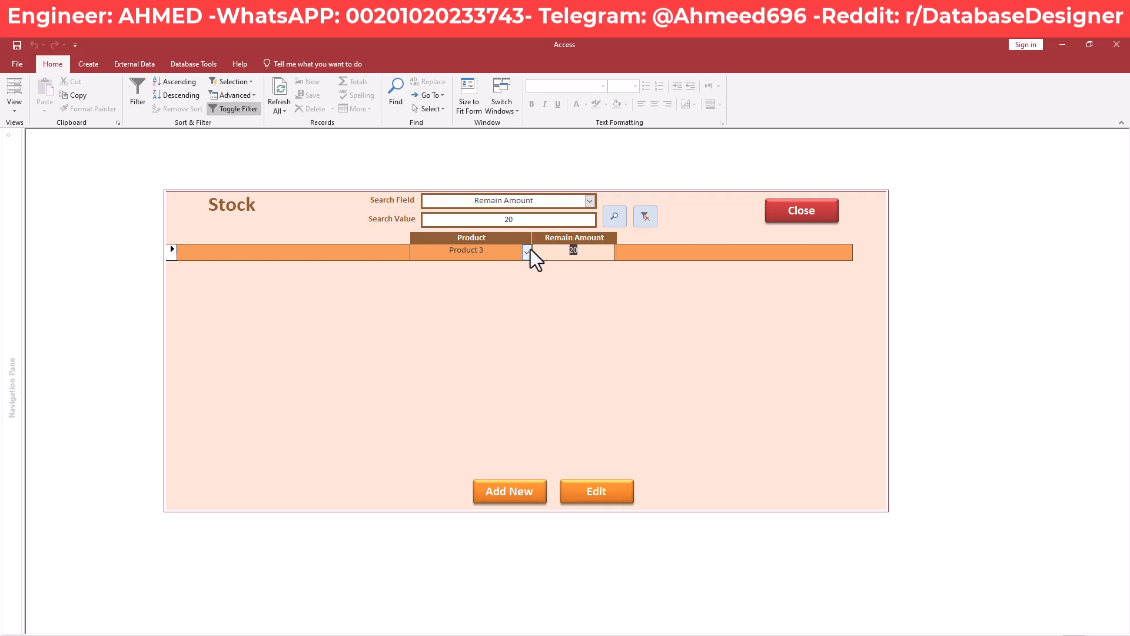
pyautogui.click(646, 218)
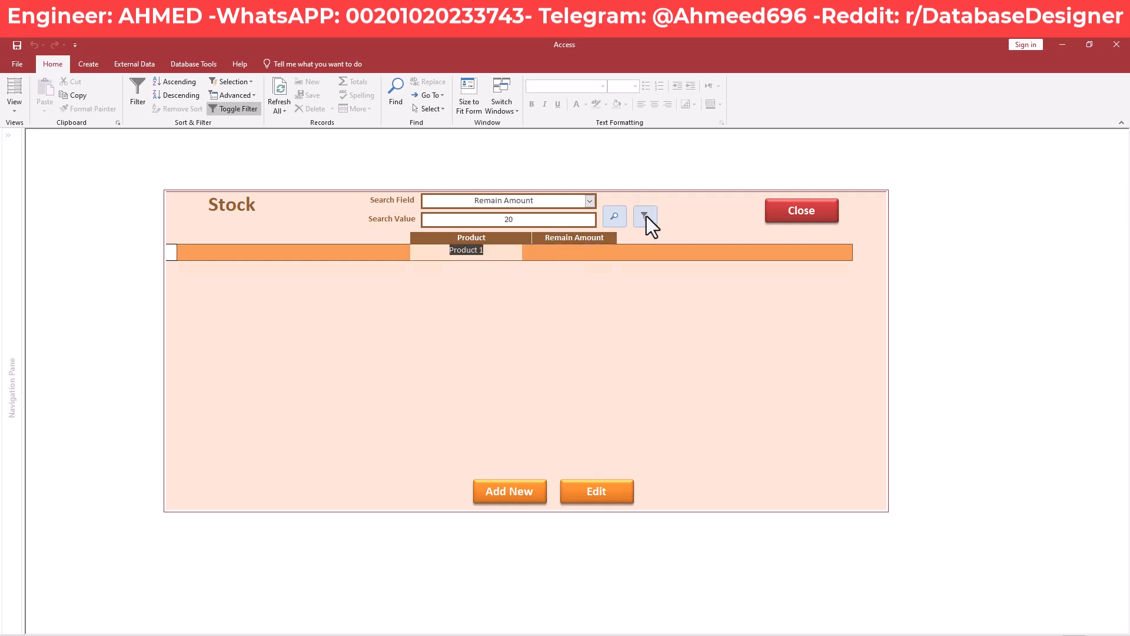
# Return the stock form to Design View and set the Visible property of the Add New and Edit buttons to No
pyautogui.rightClick(304, 215)
pyautogui.click(362, 209)
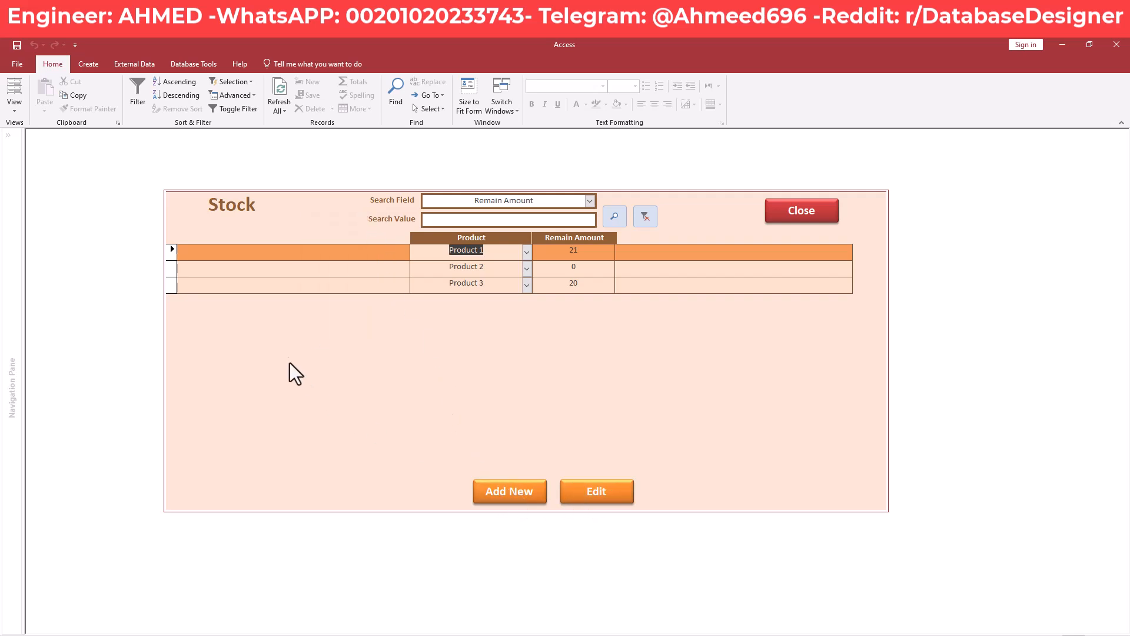
pyautogui.rightClick(289, 328)
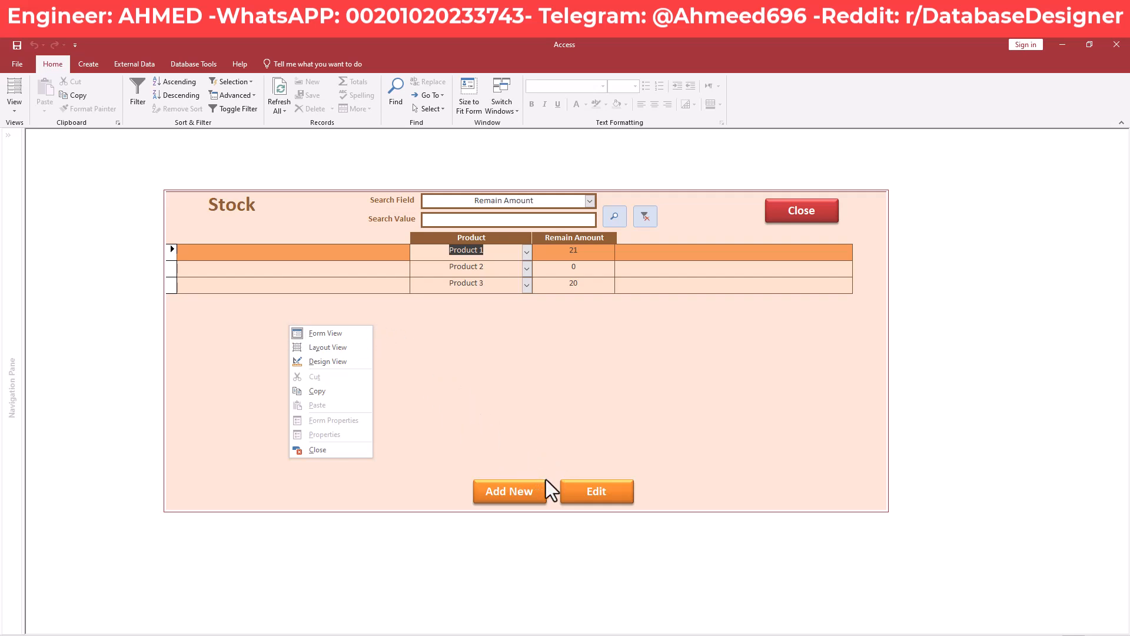
pyautogui.click(323, 361)
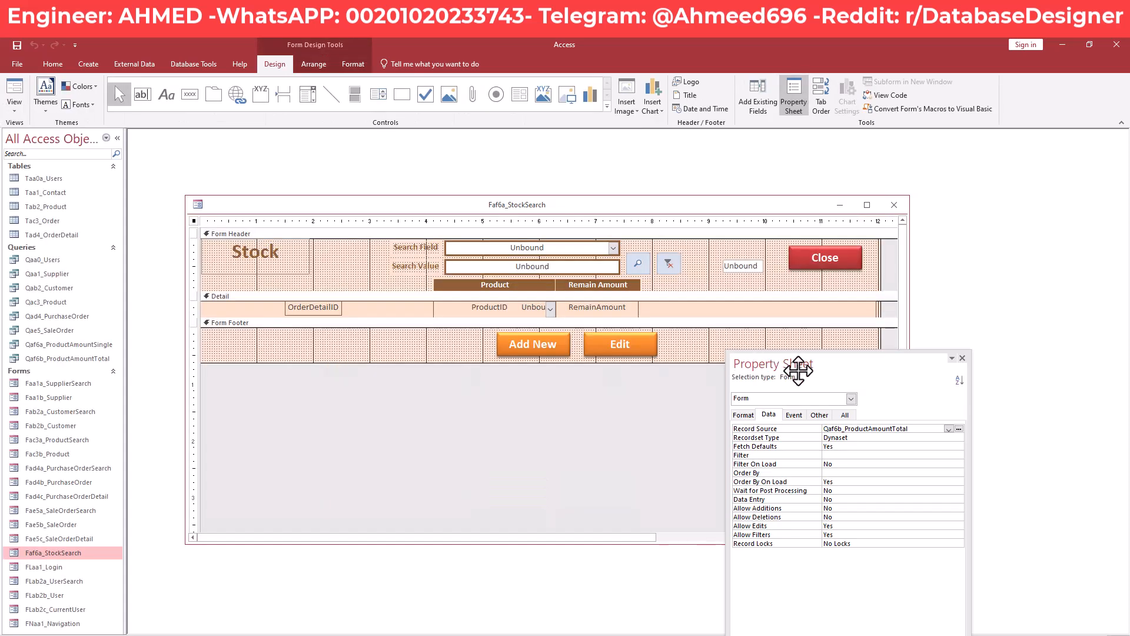
pyautogui.moveTo(795, 368); pyautogui.dragTo(844, 424)
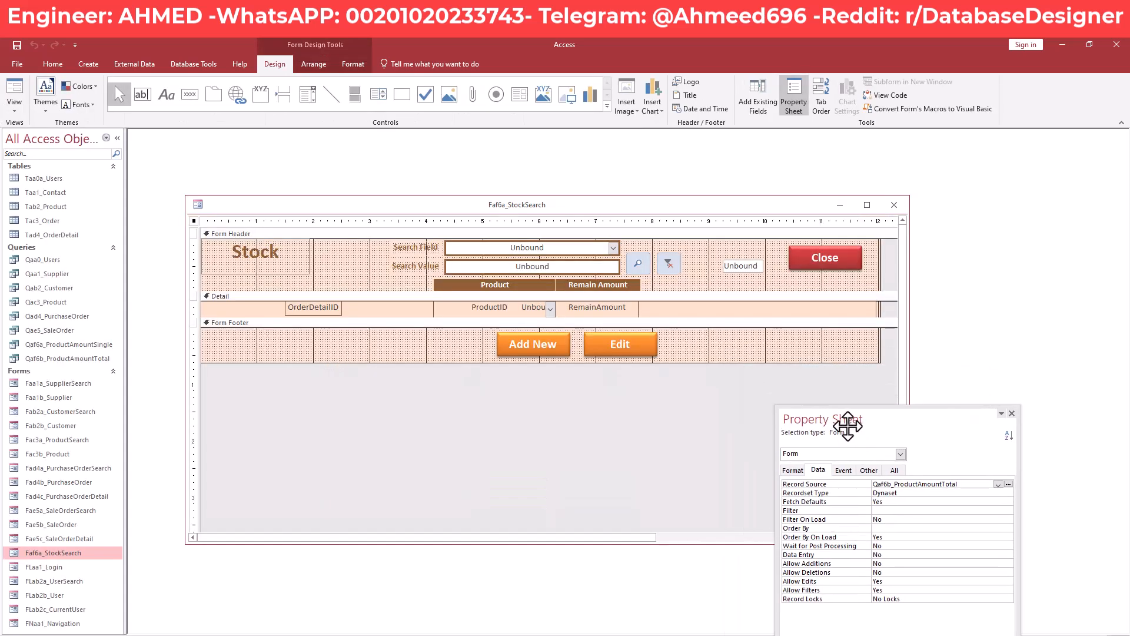
pyautogui.click(630, 350)
pyautogui.keyDown('shift'); pyautogui.click(551, 348); pyautogui.keyUp('shift')
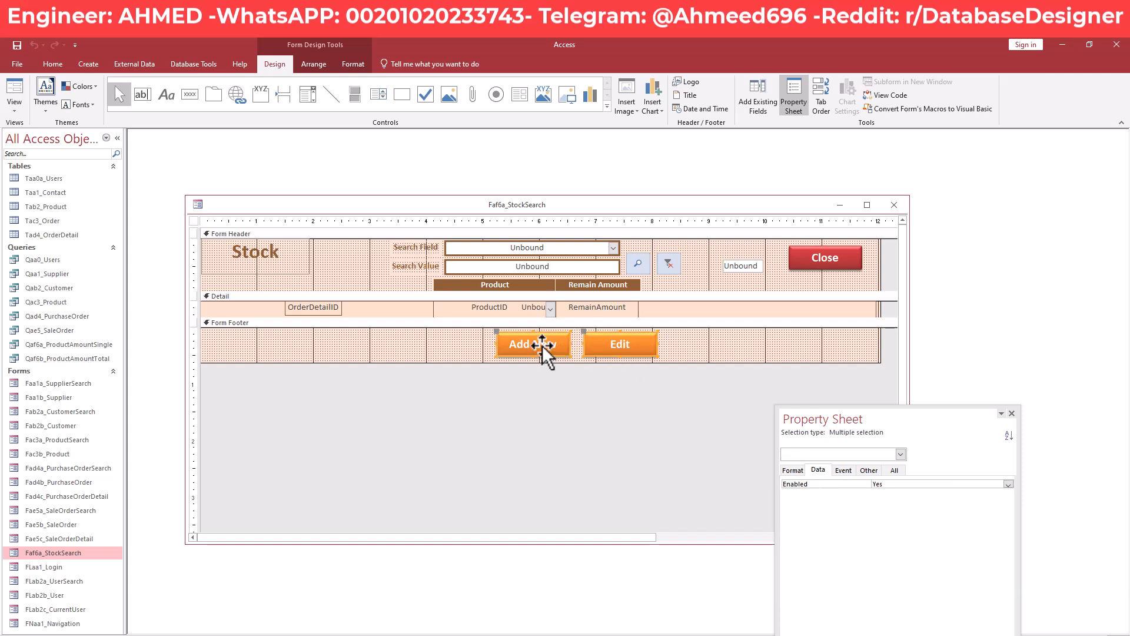
pyautogui.moveTo(826, 416); pyautogui.dragTo(771, 312)
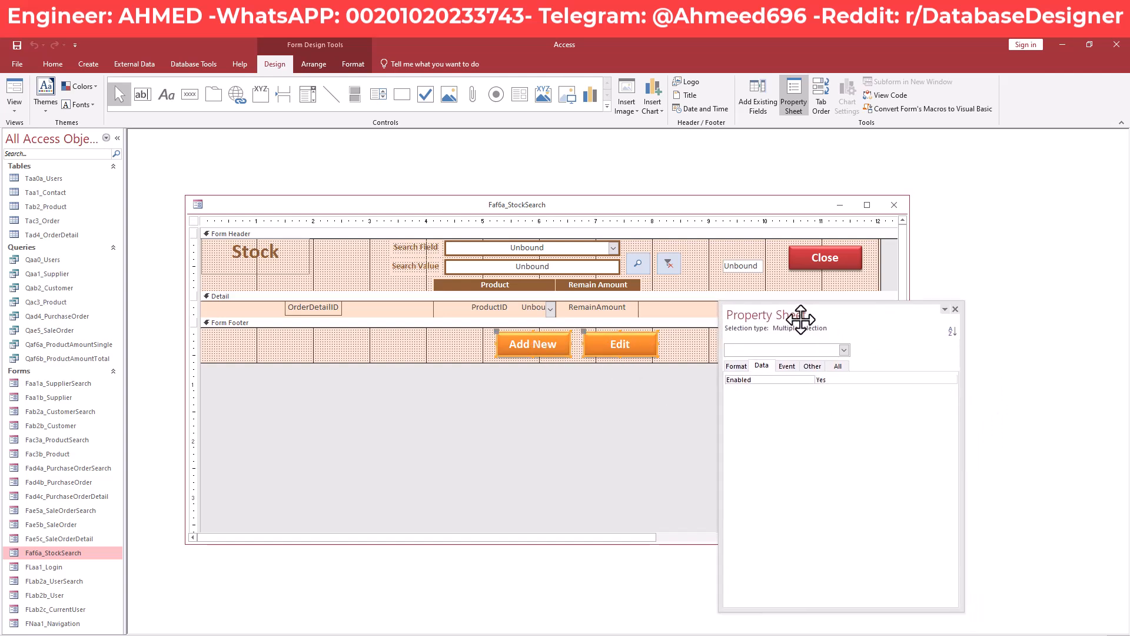
pyautogui.click(741, 366)
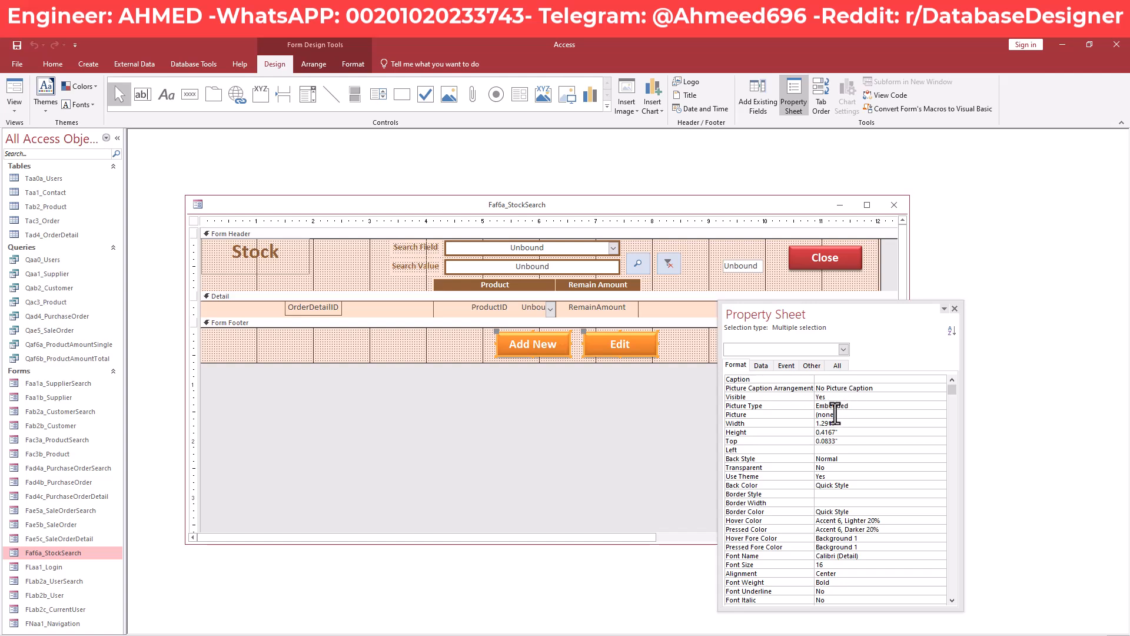
pyautogui.click(830, 398)
pyautogui.click(941, 397)
pyautogui.click(878, 411)
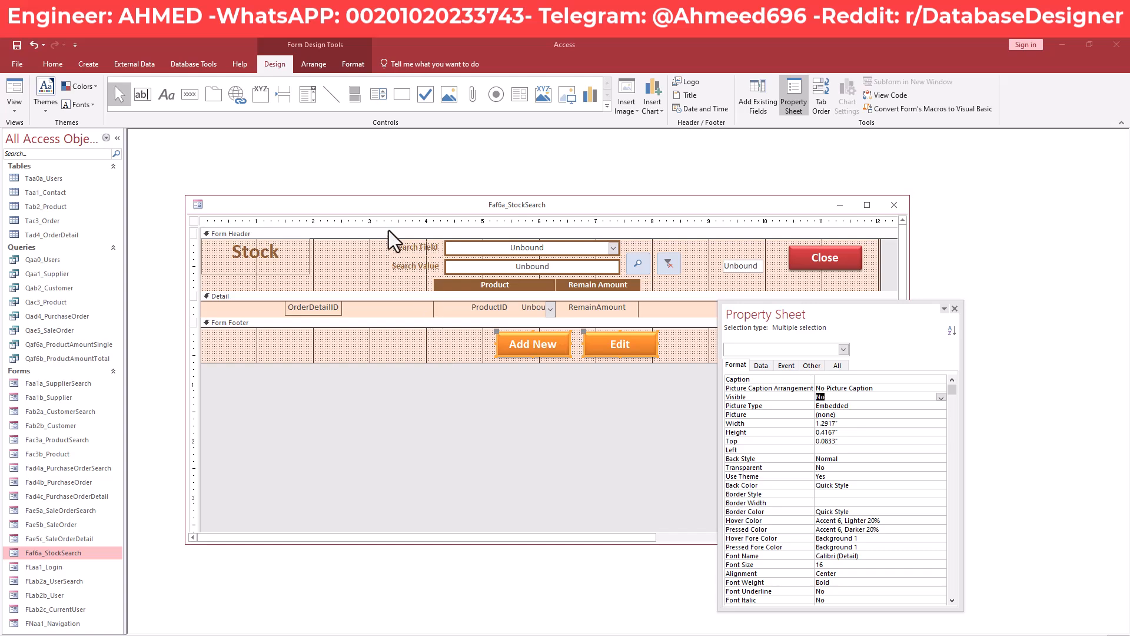
# Switch the stock form to Form View and check the footer and the products' remaining amounts
pyautogui.rightClick(380, 211)
pyautogui.rightClick(401, 209)
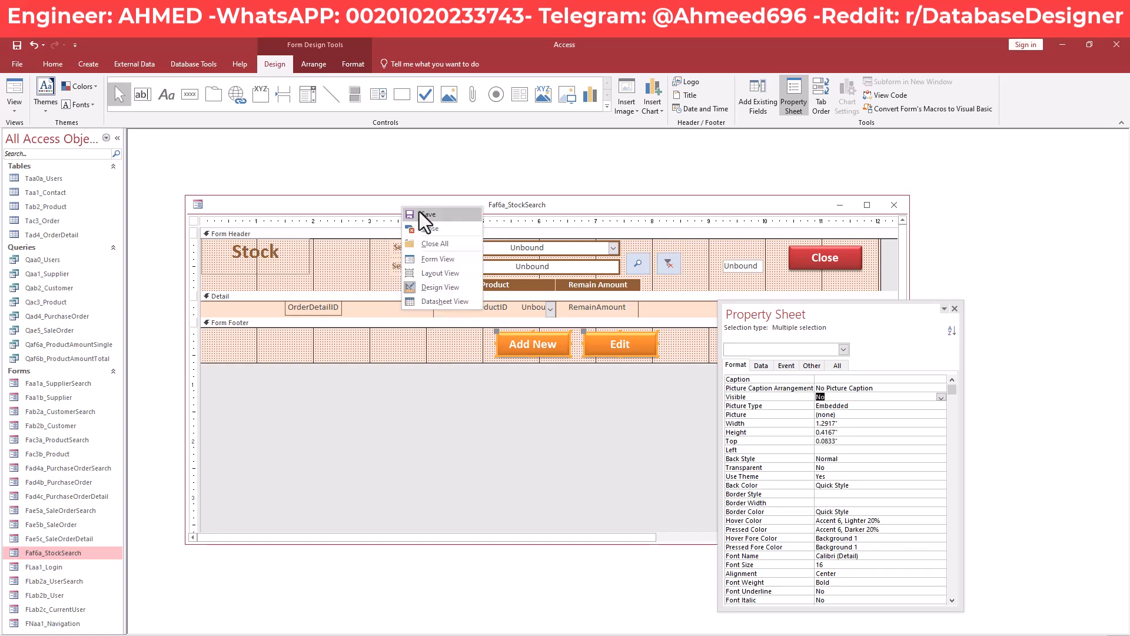
pyautogui.rightClick(419, 210)
pyautogui.click(465, 265)
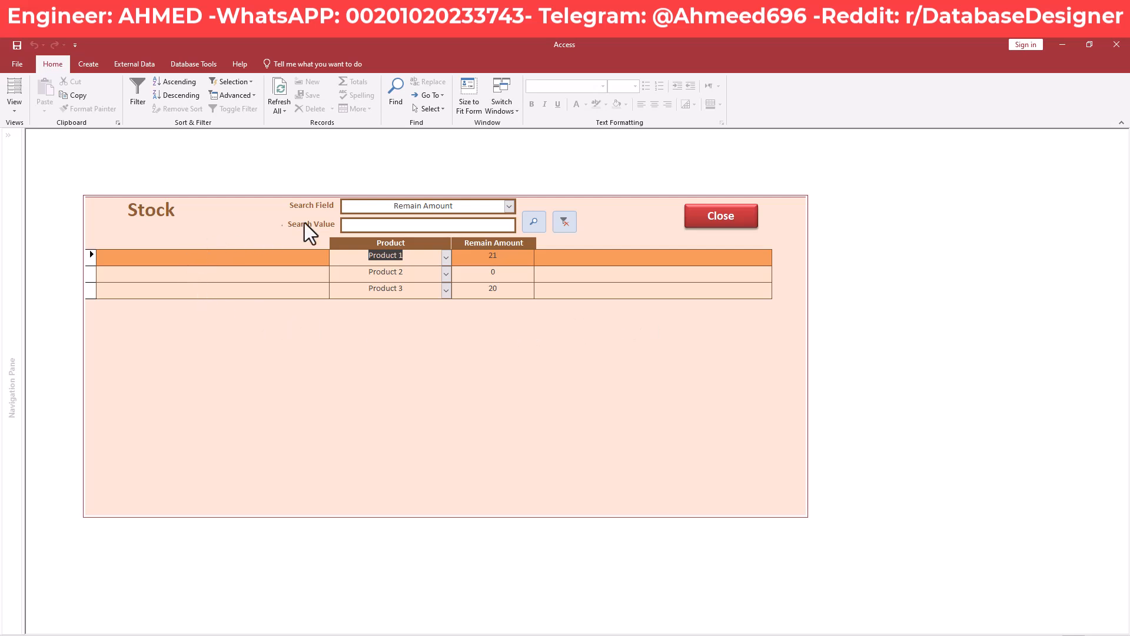
pyautogui.click(220, 279)
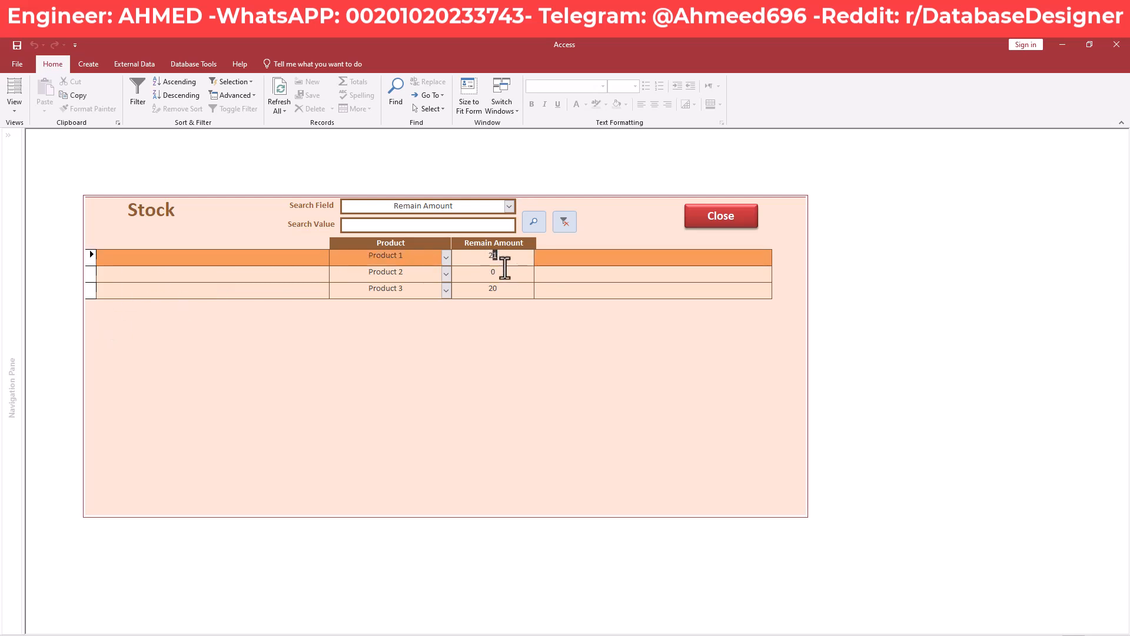
pyautogui.click(508, 288)
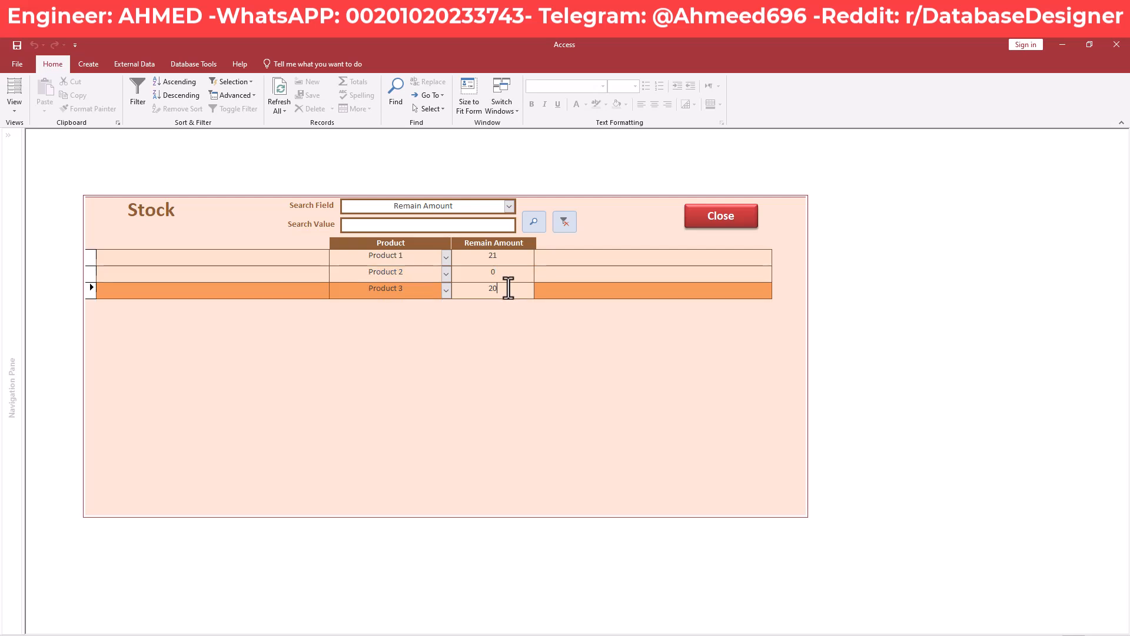
# Close the stock search form and open the FNaa1_Navigation form in Design View
pyautogui.rightClick(240, 215)
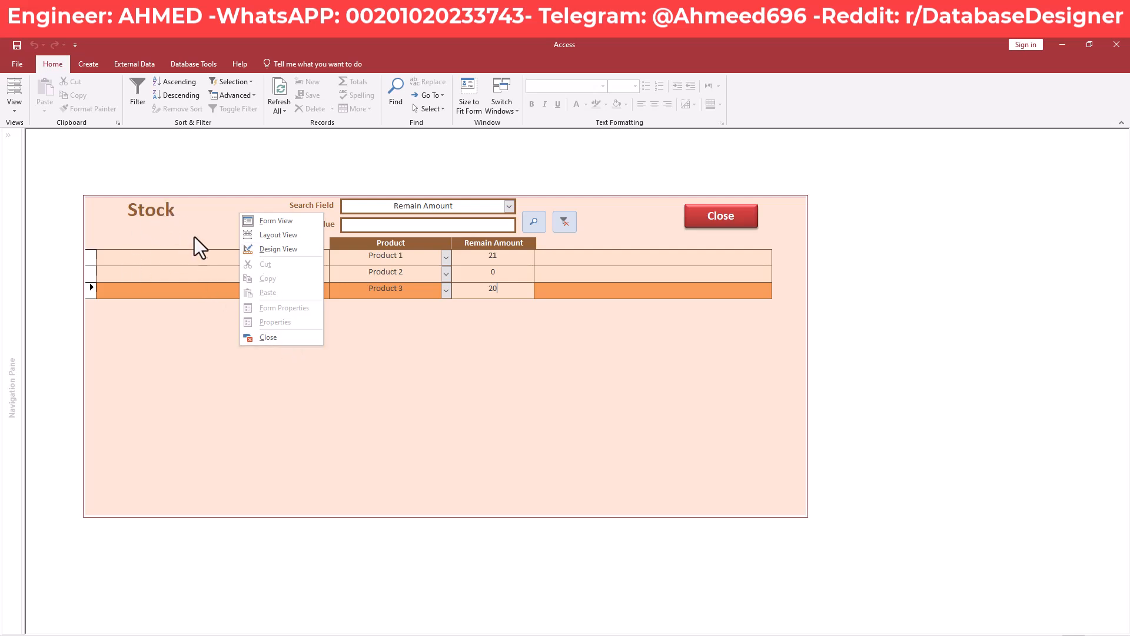
pyautogui.click(281, 338)
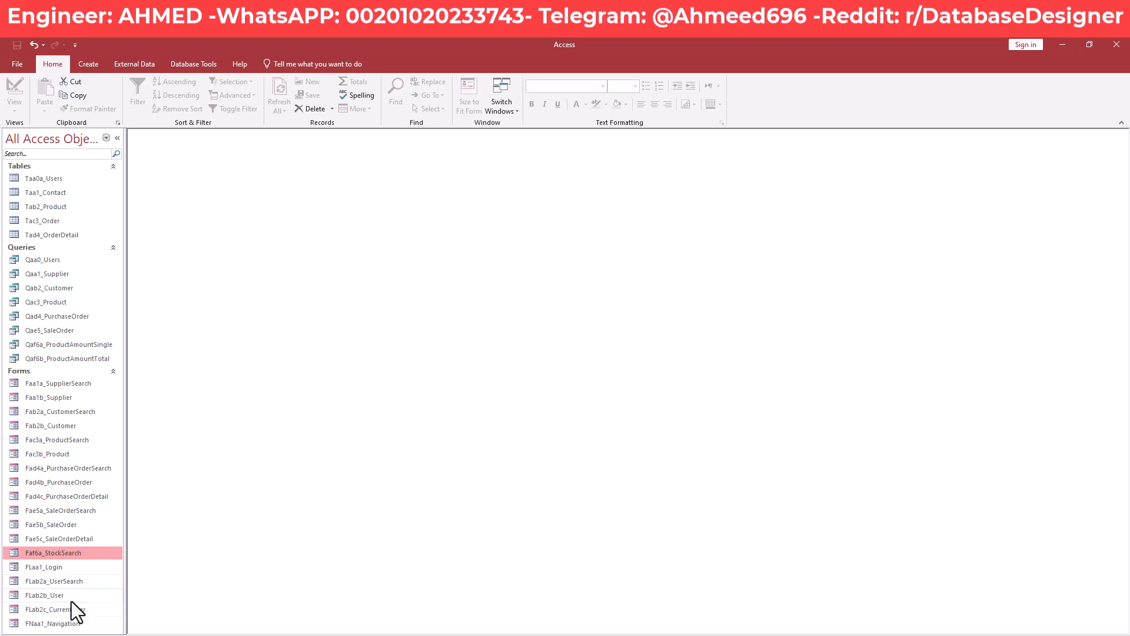
pyautogui.rightClick(76, 624)
pyautogui.click(102, 501)
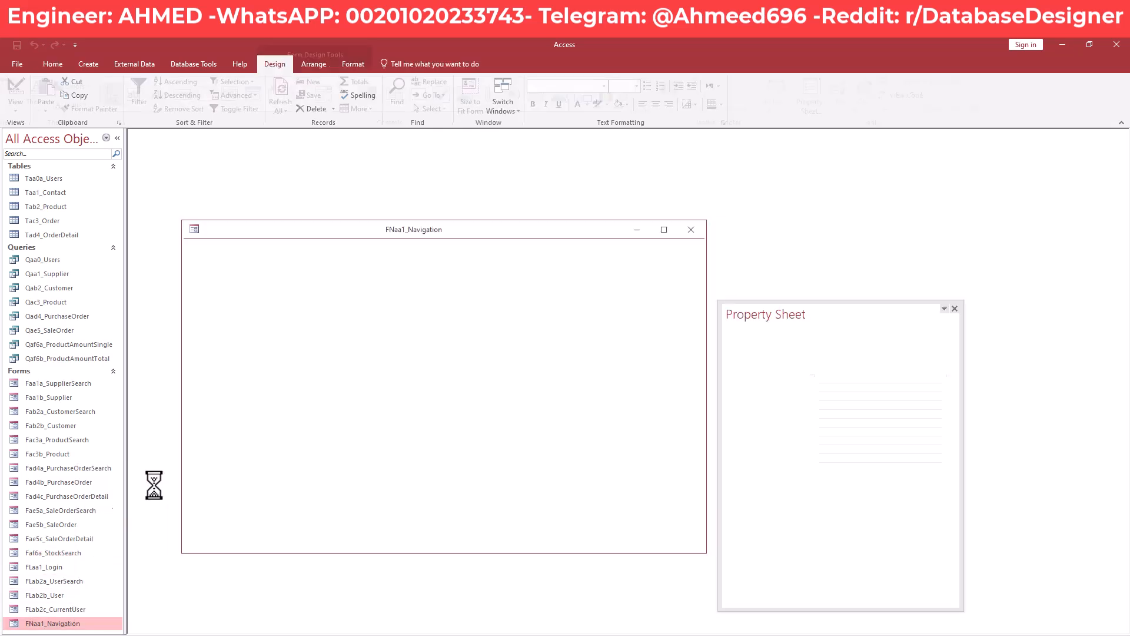
pyautogui.moveTo(496, 232); pyautogui.dragTo(495, 171)
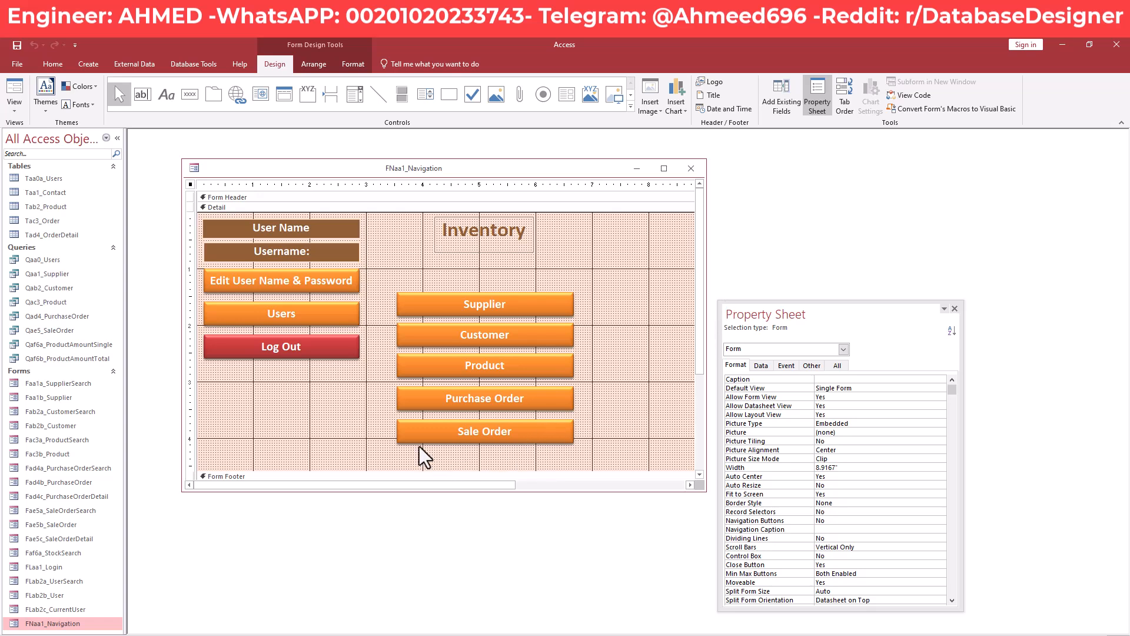
pyautogui.scroll(-1, 515, 401)
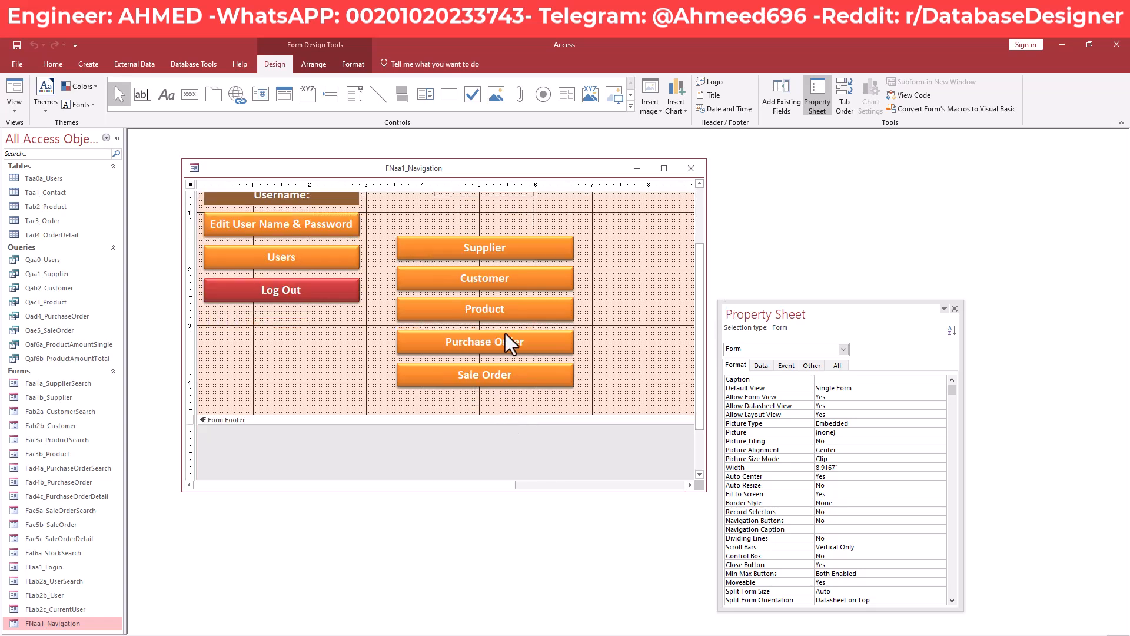
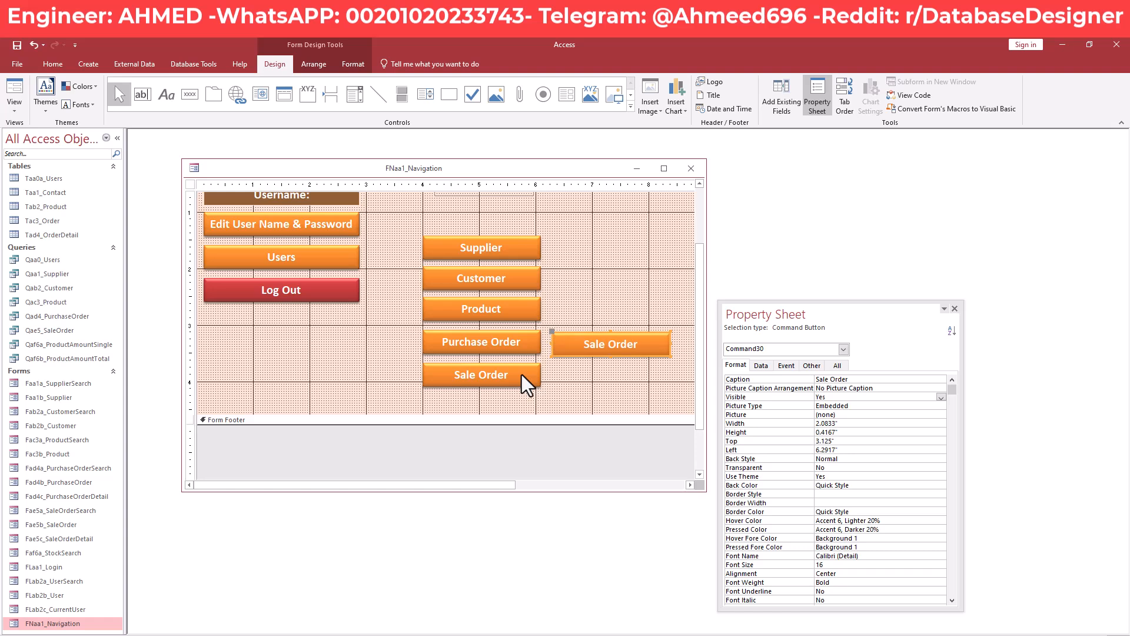
# Move the column of Supplier, Customer, Product, Purchase Order and Sale Order buttons up beside the Inventory title, with left edges at 6.5833"
pyautogui.scroll(2, 564, 329)
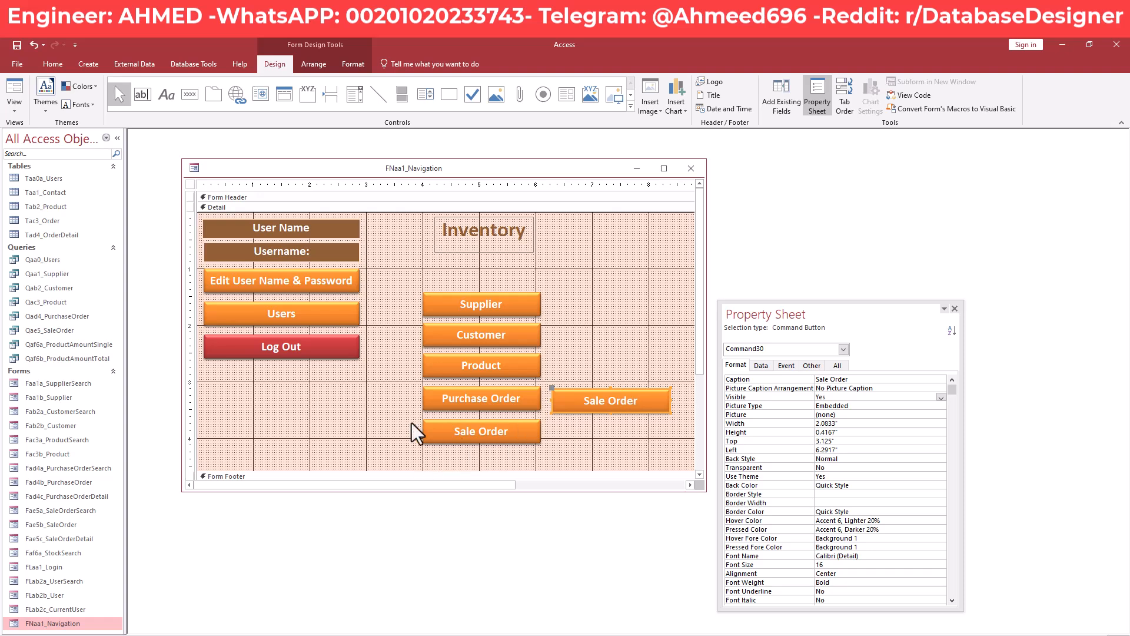
pyautogui.click(565, 448)
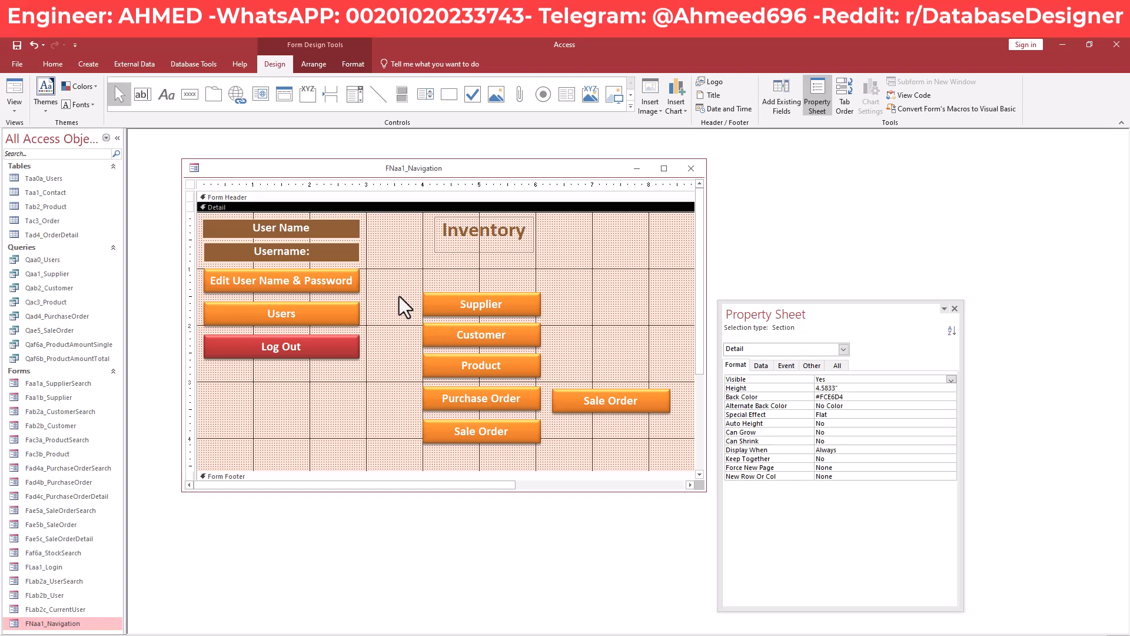
pyautogui.hotkey('alt', 'Tab')
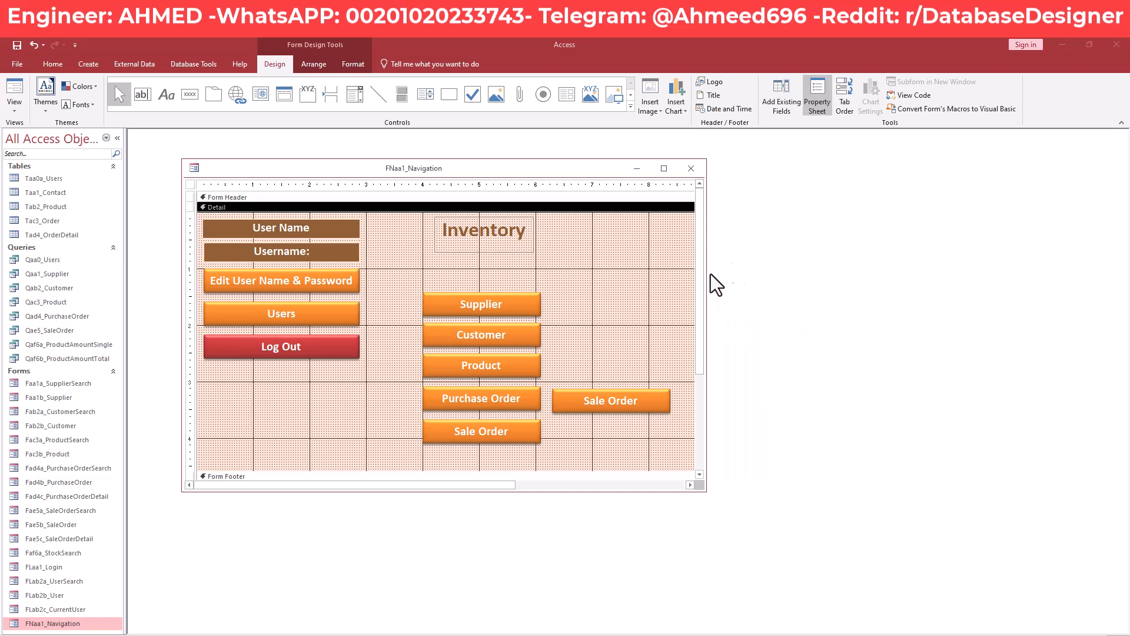
pyautogui.moveTo(398, 278); pyautogui.dragTo(480, 451)
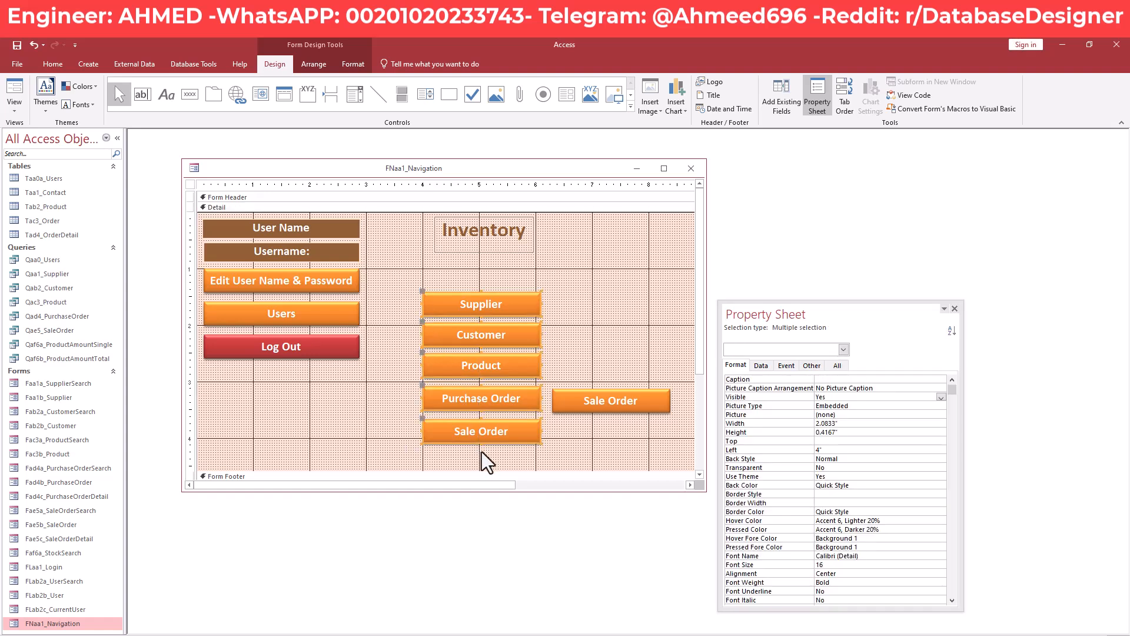
pyautogui.press('Up')
pyautogui.press('Up')
pyautogui.press('Up')
pyautogui.press('Up')
pyautogui.press('Up')
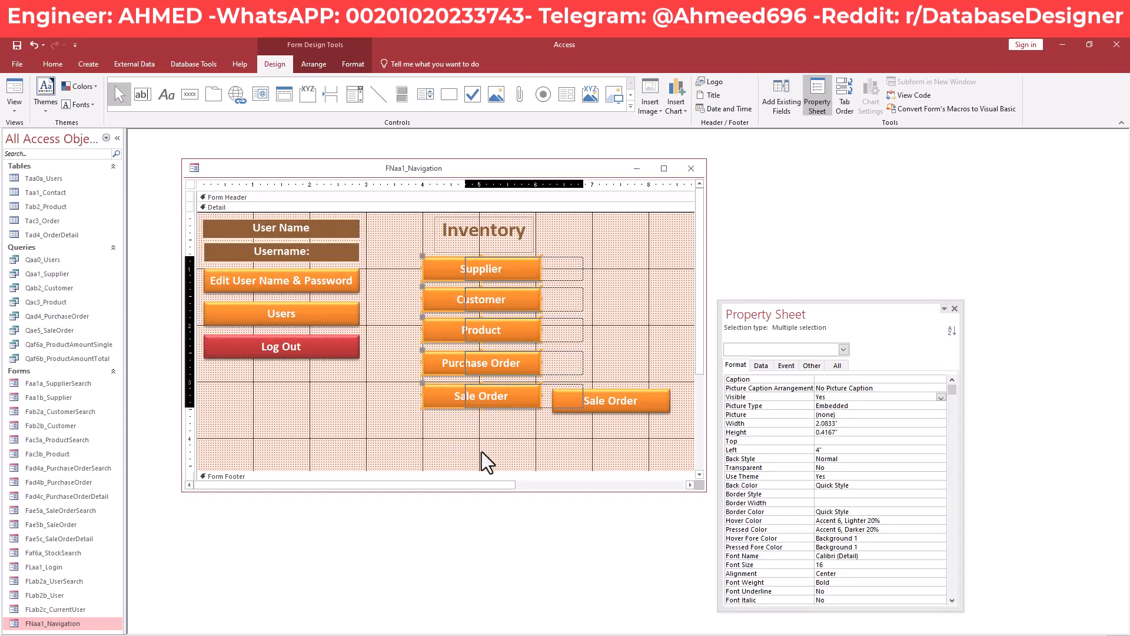
pyautogui.press('Right')
pyautogui.press('Right')
pyautogui.press('Right')
pyautogui.press('Right')
pyautogui.press('Right')
pyautogui.press('Right')
pyautogui.press('Right')
pyautogui.press('Right')
pyautogui.press('Right')
pyautogui.press('Right')
pyautogui.press('Right')
pyautogui.press('Up')
pyautogui.press('Up')
pyautogui.press('Up')
pyautogui.press('Up')
pyautogui.press('Up')
pyautogui.press('Up')
pyautogui.press('Up')
pyautogui.press('Right')
pyautogui.press('Right')
pyautogui.press('Up')
pyautogui.press('Up')
pyautogui.press('Up')
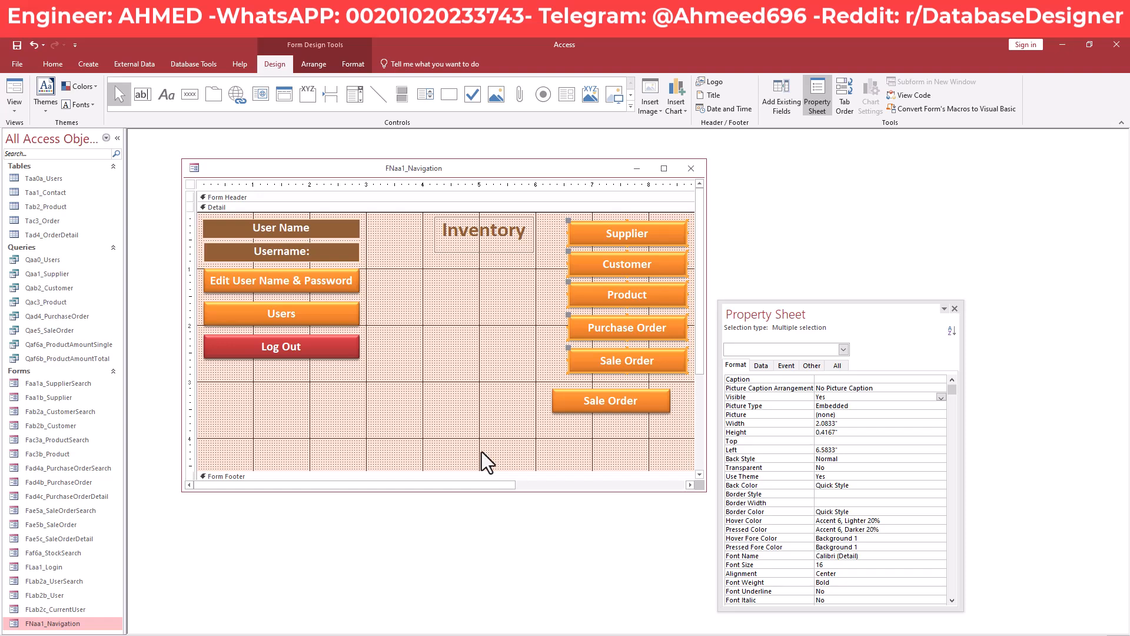
pyautogui.click(482, 451)
# Move the duplicate Sale Order button below the Log Out button, with Top at 3.4583" and Left at 0.875"
pyautogui.click(596, 404)
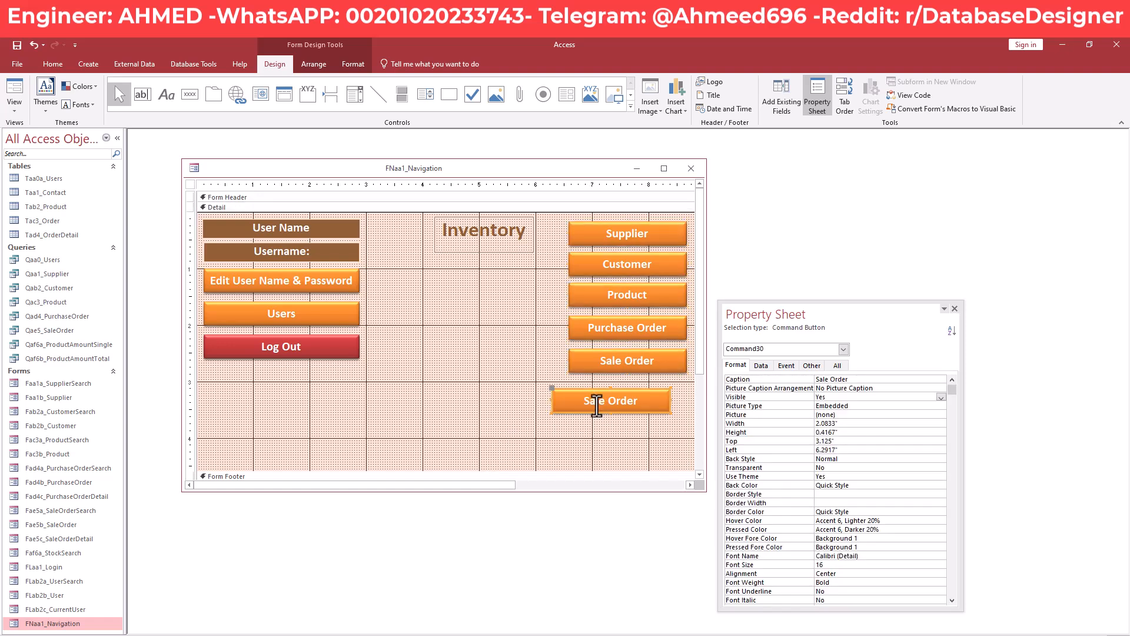
pyautogui.press('Down')
pyautogui.press('Down')
pyautogui.press('Down')
pyautogui.press('Down')
pyautogui.press('Down')
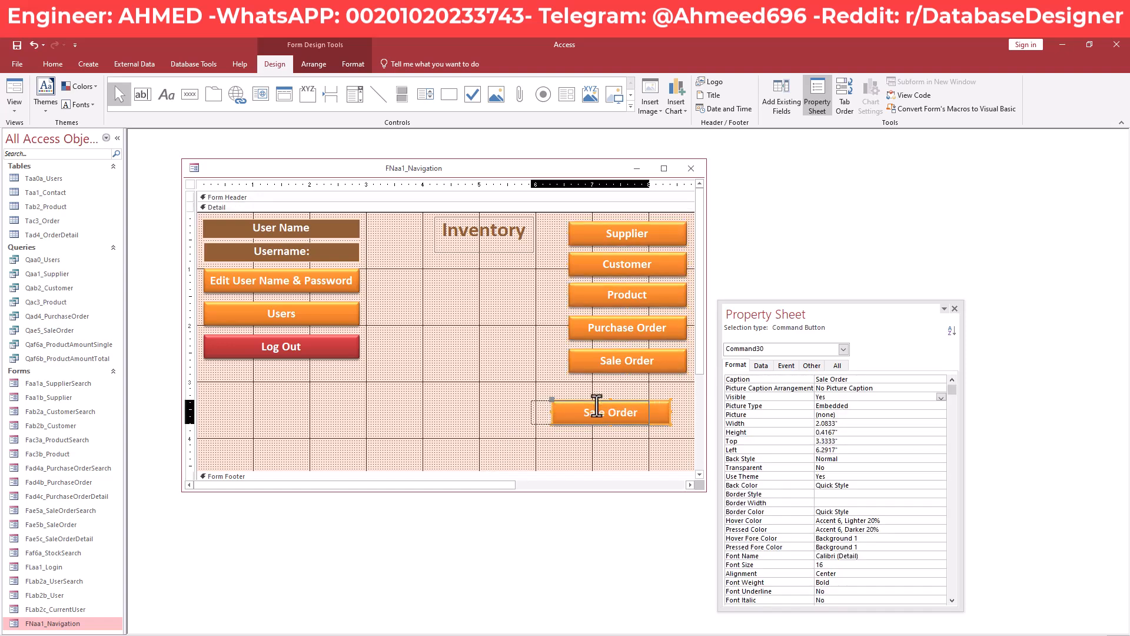
pyautogui.press('Left')
pyautogui.press('Left')
pyautogui.press('Left')
pyautogui.press('Left')
pyautogui.press('Left')
pyautogui.press('Left')
pyautogui.press('Left')
pyautogui.press('Left')
pyautogui.press('Left')
pyautogui.press('Left')
pyautogui.press('Left')
pyautogui.press('Left')
pyautogui.press('Left')
pyautogui.press('Left')
pyautogui.press('Left')
pyautogui.press('Left')
pyautogui.press('Left')
pyautogui.press('Left')
pyautogui.press('Left')
pyautogui.press('Left')
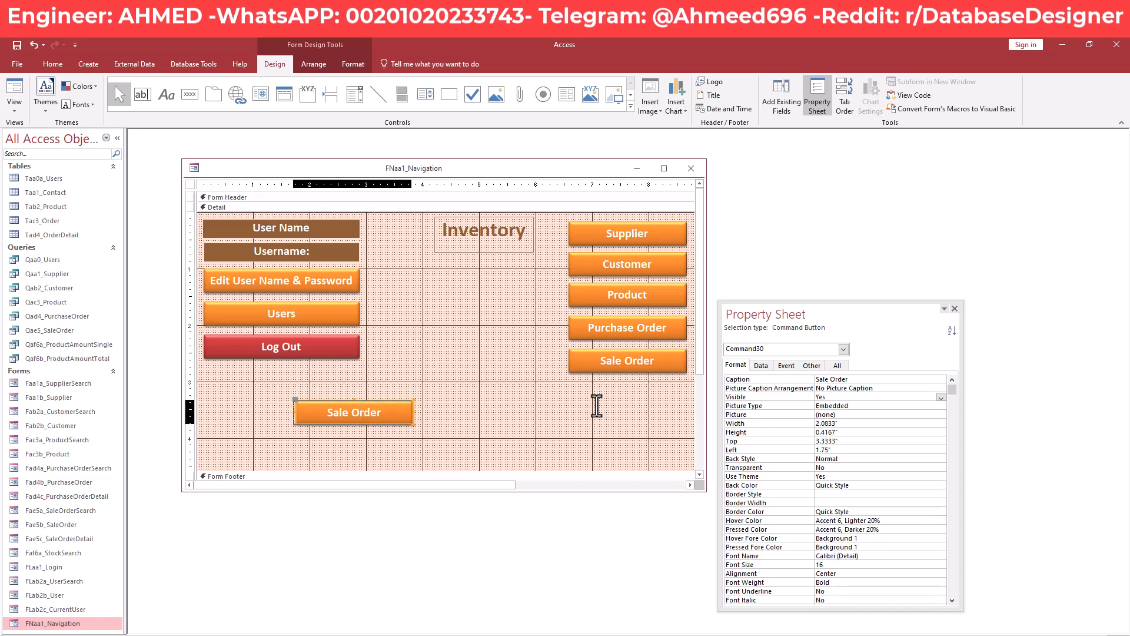
pyautogui.press('Left')
pyautogui.press('Left')
pyautogui.press('Left')
pyautogui.press('Left')
pyautogui.press('Left')
pyautogui.press('Left')
pyautogui.press('Left')
pyautogui.press('Down')
pyautogui.press('Down')
pyautogui.press('Down')
pyautogui.press('Left')
pyautogui.press('Left')
pyautogui.press('Left')
pyautogui.press('Left')
pyautogui.press('Left')
pyautogui.press('Left')
pyautogui.press('Left')
pyautogui.press('Left')
pyautogui.press('Left')
pyautogui.press('Left')
pyautogui.press('Left')
pyautogui.press('Left')
pyautogui.press('Left')
pyautogui.press('Left')
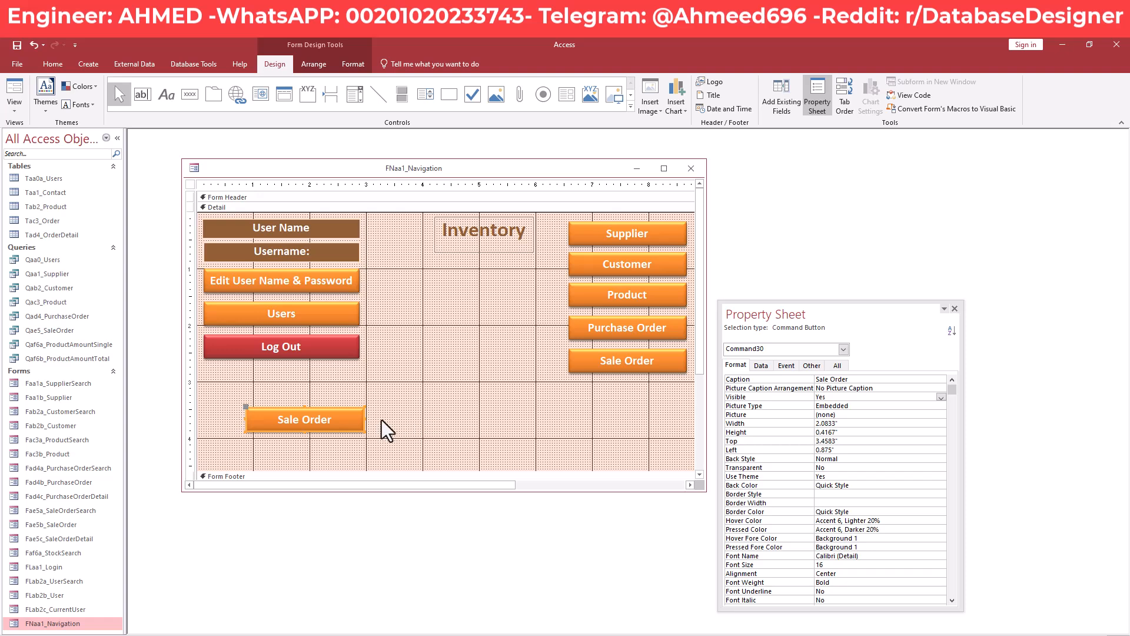
# Change the caption of the duplicate Sale Order button below Log Out to Stock
pyautogui.click(426, 420)
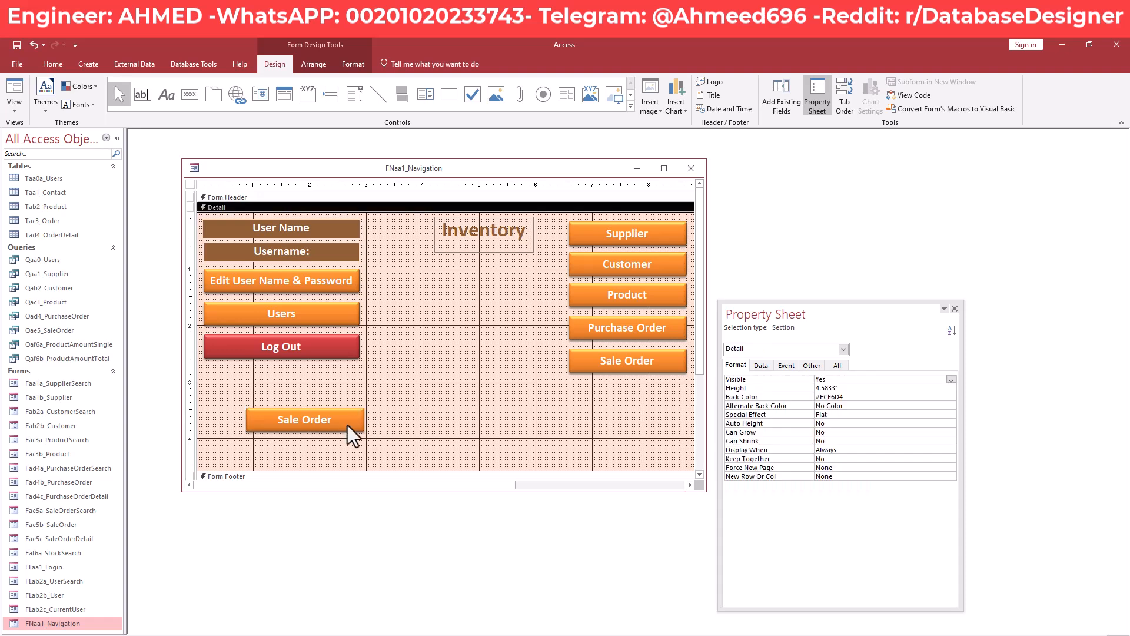
pyautogui.click(337, 424)
pyautogui.moveTo(334, 419); pyautogui.dragTo(242, 428)
pyautogui.write('Stock')
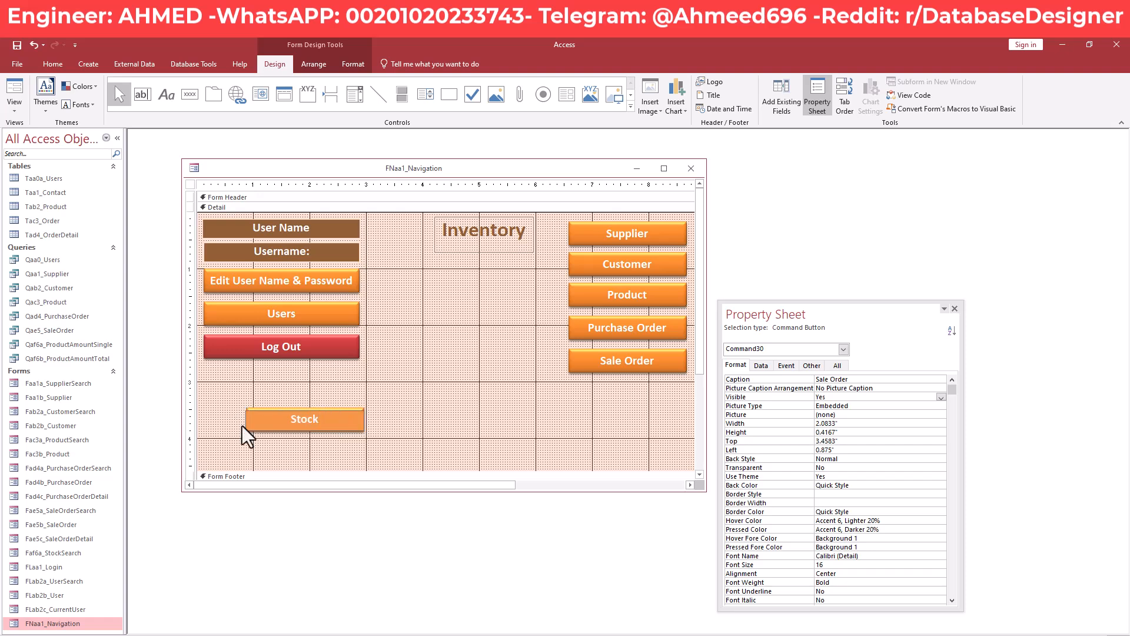
pyautogui.click(423, 425)
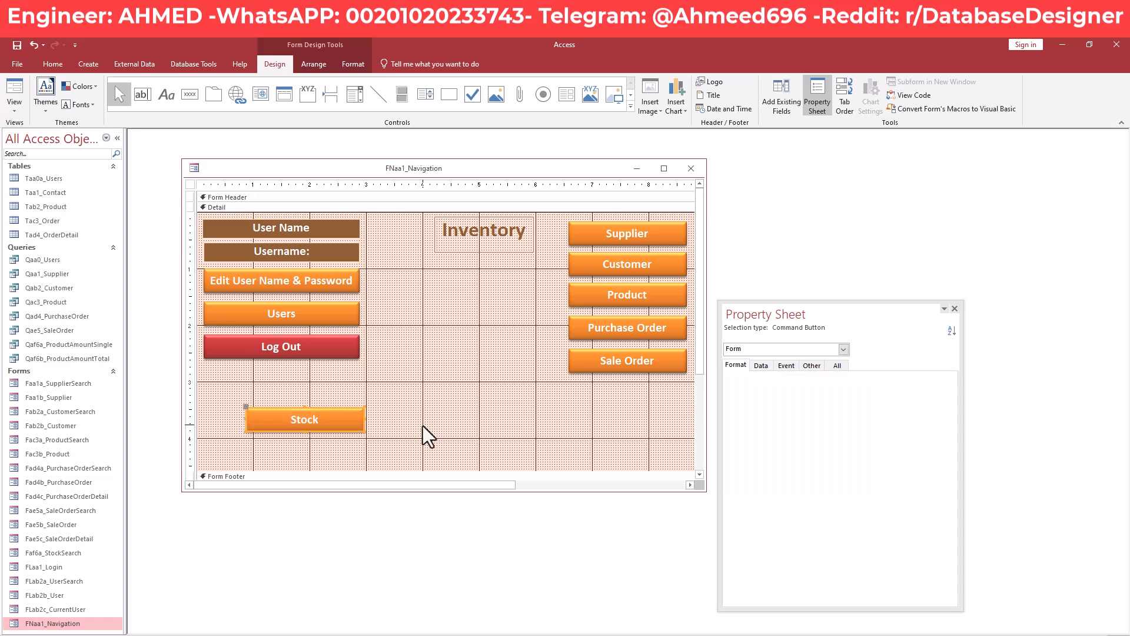
# Set the Name property of the Stock button to Btn_StockSearch and save the navigation form
pyautogui.click(335, 422)
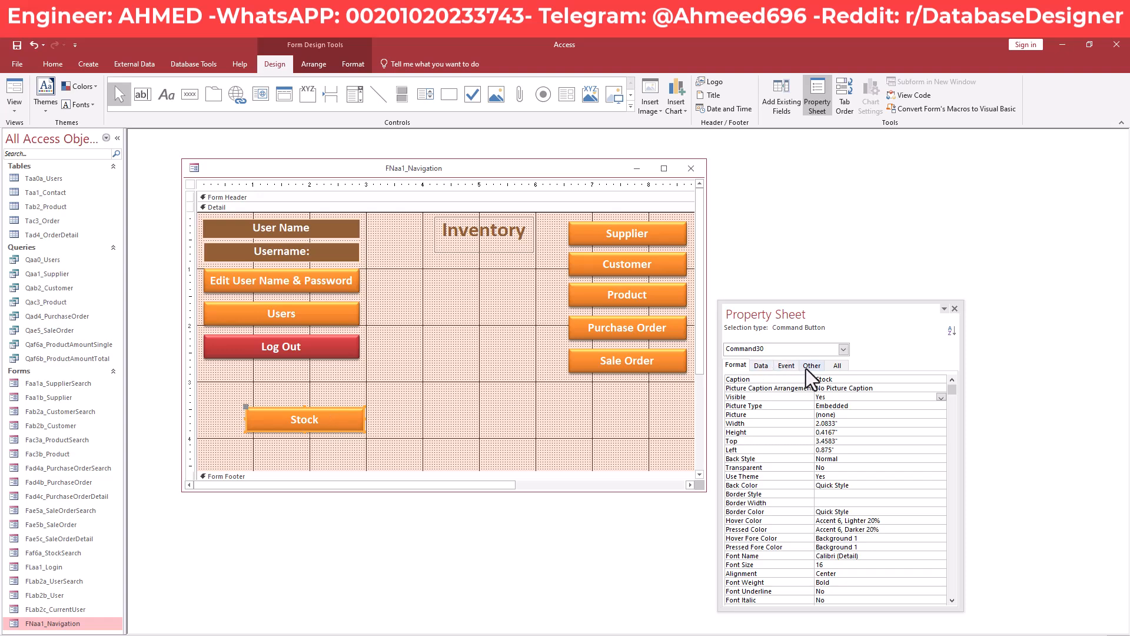
pyautogui.click(804, 367)
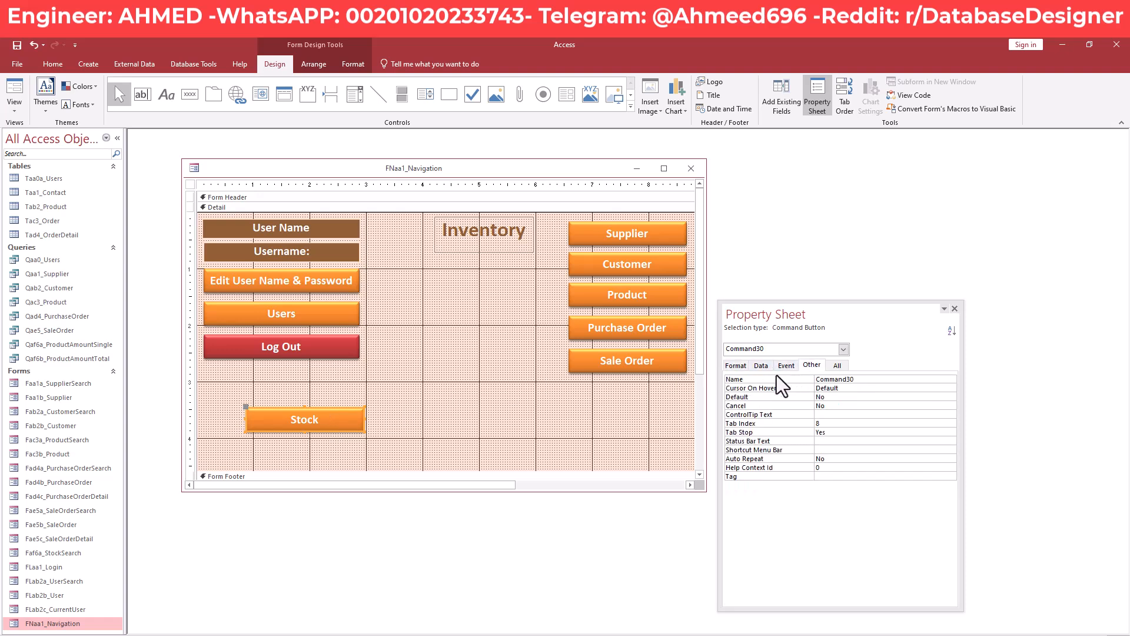
pyautogui.moveTo(857, 380); pyautogui.dragTo(756, 382)
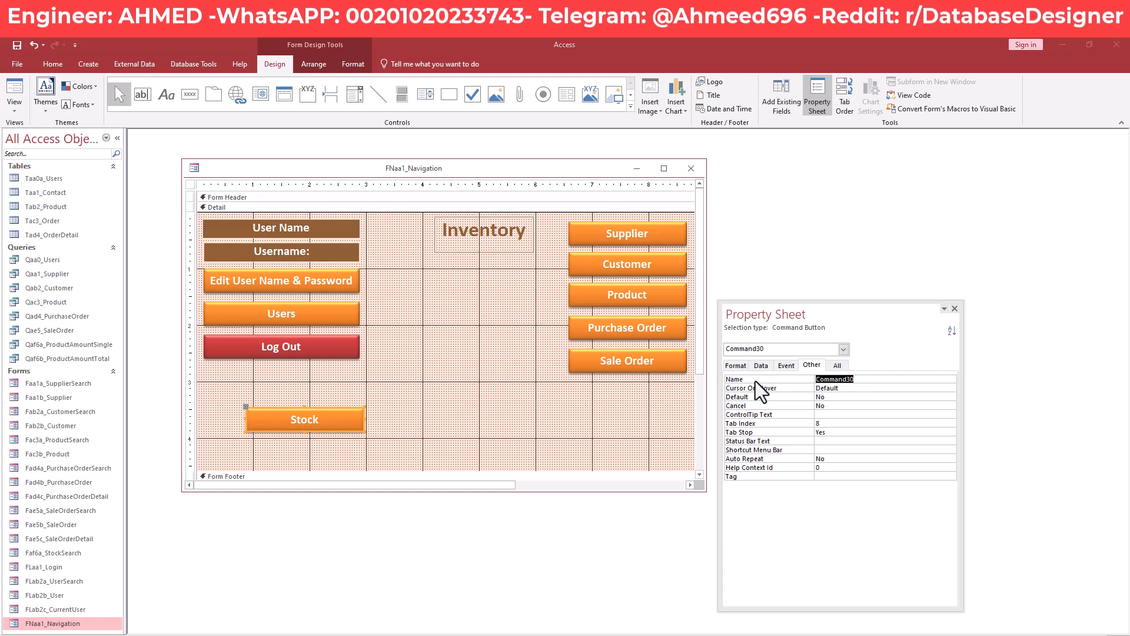
pyautogui.write('Btn_StockSearch')
pyautogui.press('Return')
pyautogui.rightClick(466, 170)
pyautogui.click(480, 176)
pyautogui.click(424, 361)
# Create an On Click event procedure for the Stock button using the Code Builder
pyautogui.click(348, 422)
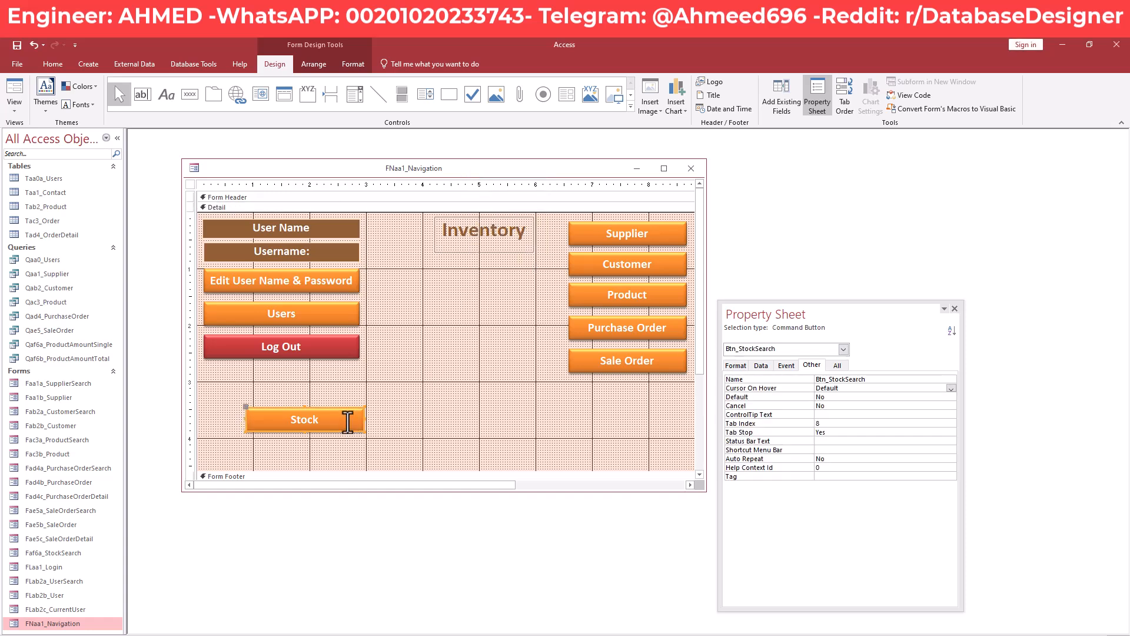
pyautogui.click(787, 365)
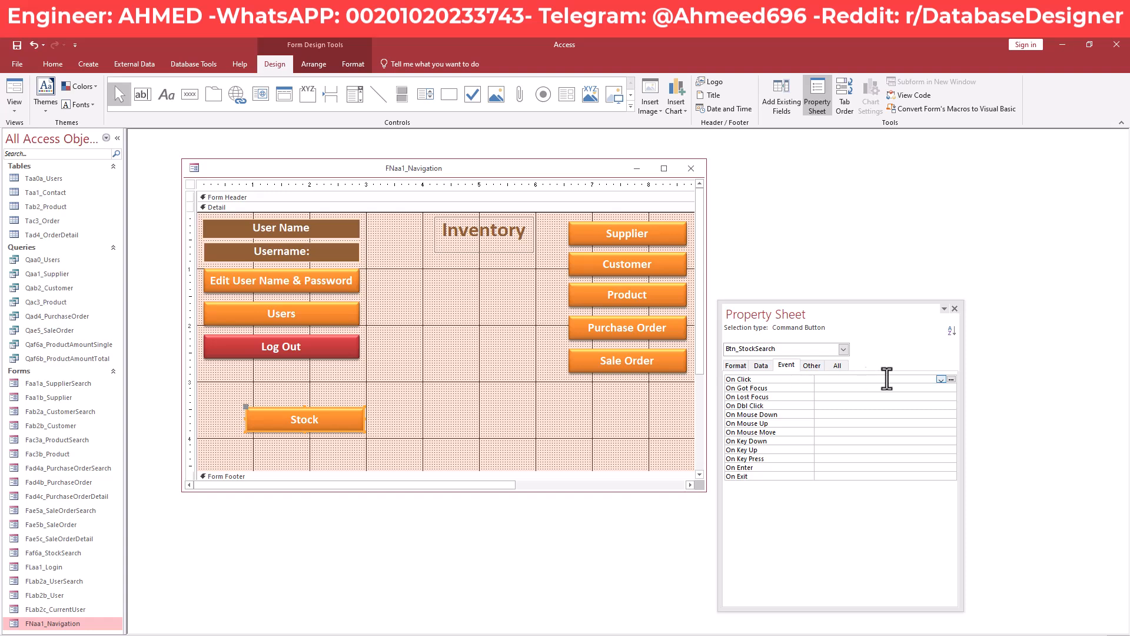
pyautogui.click(951, 379)
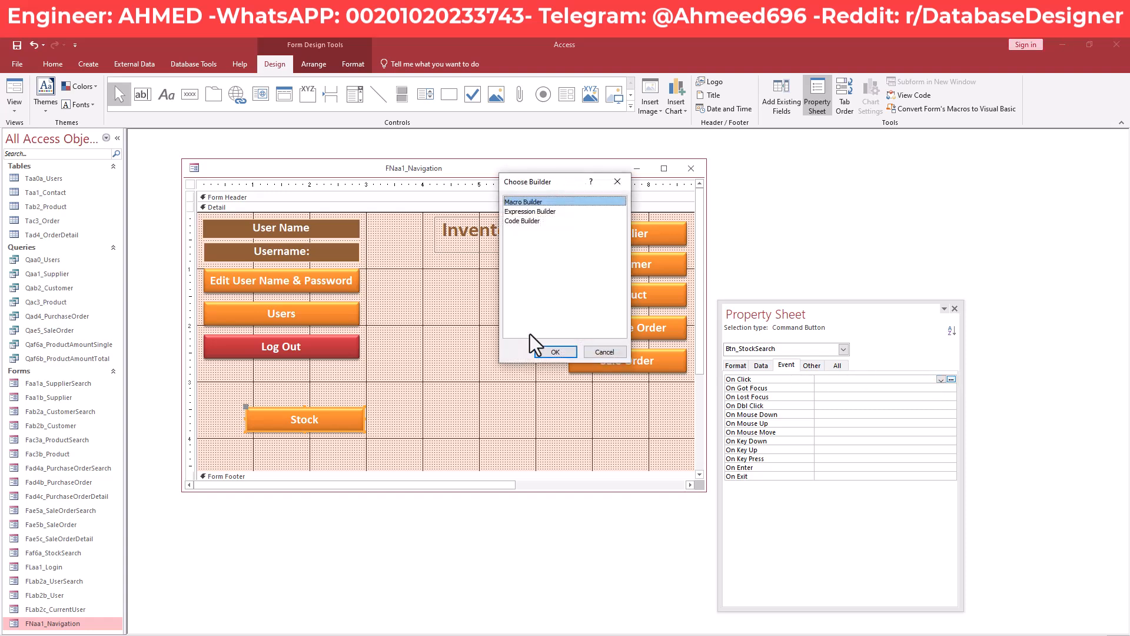
pyautogui.doubleClick(518, 221)
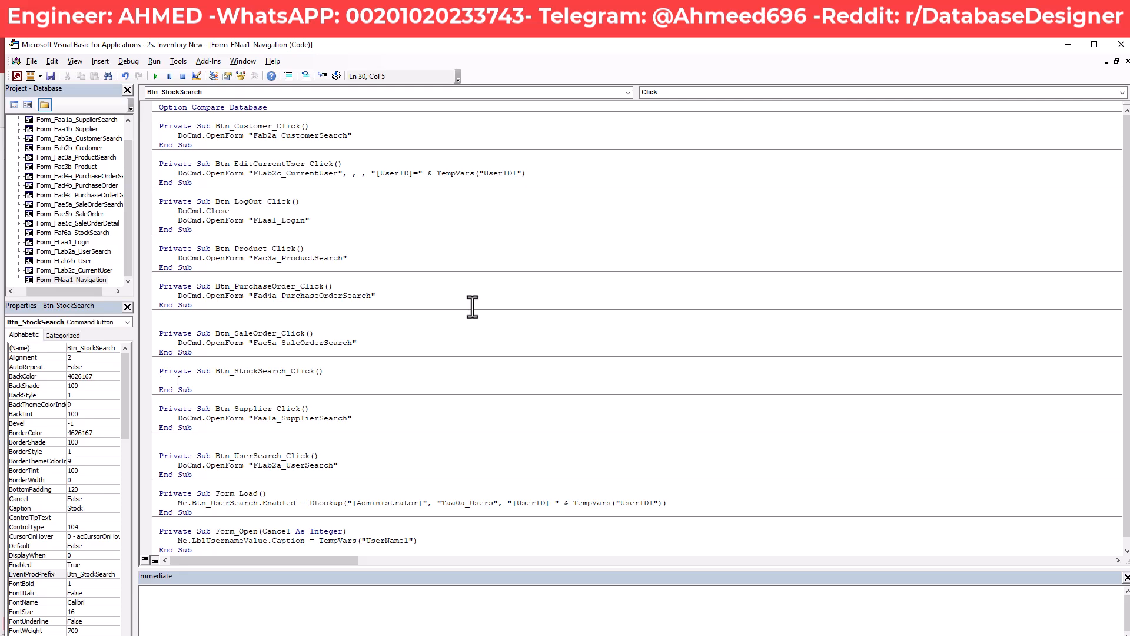
# Copy the form name Faf6a_StockSearch without changing it and return to the navigation form's code
pyautogui.hotkey('alt', 'Tab')
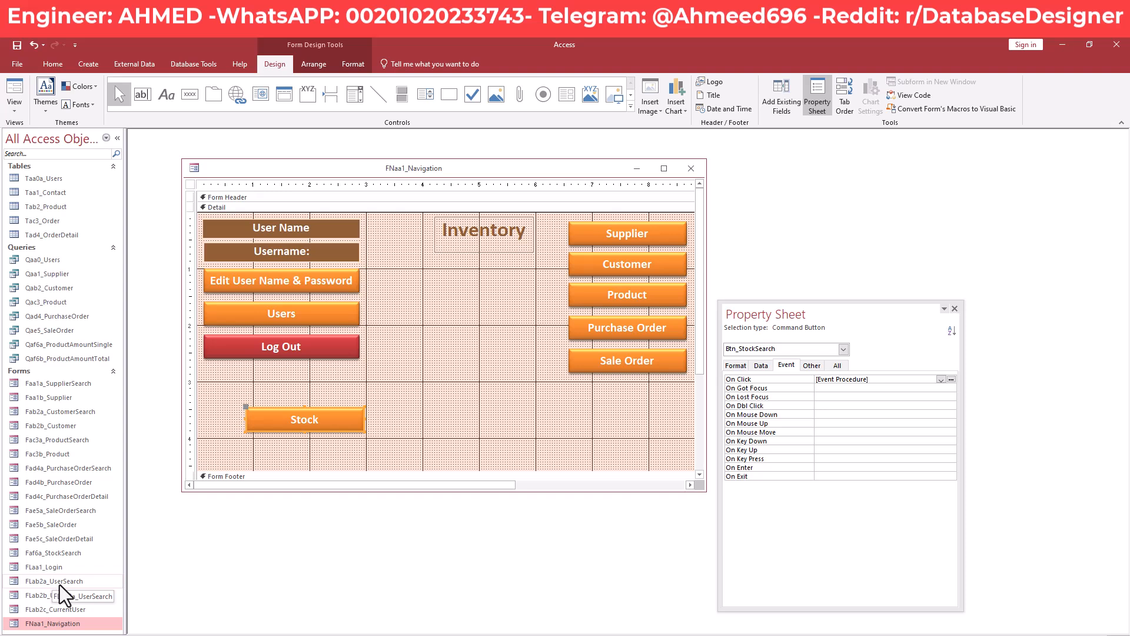
pyautogui.click(68, 555)
pyautogui.rightClick(68, 556)
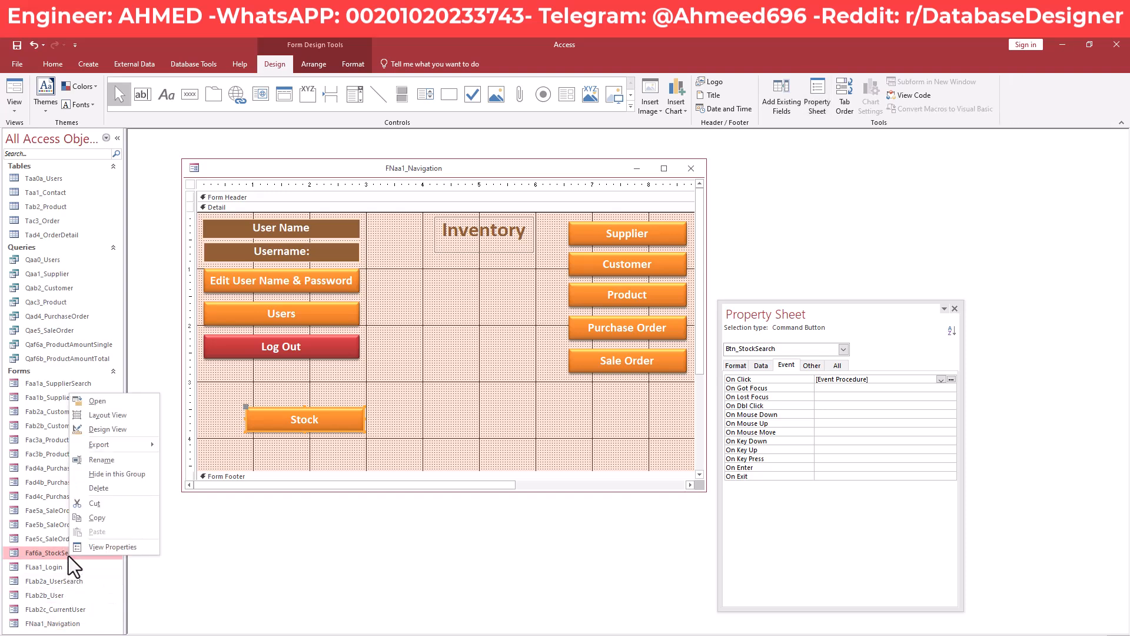
pyautogui.click(101, 460)
pyautogui.hotkey('ctrl', 'c')
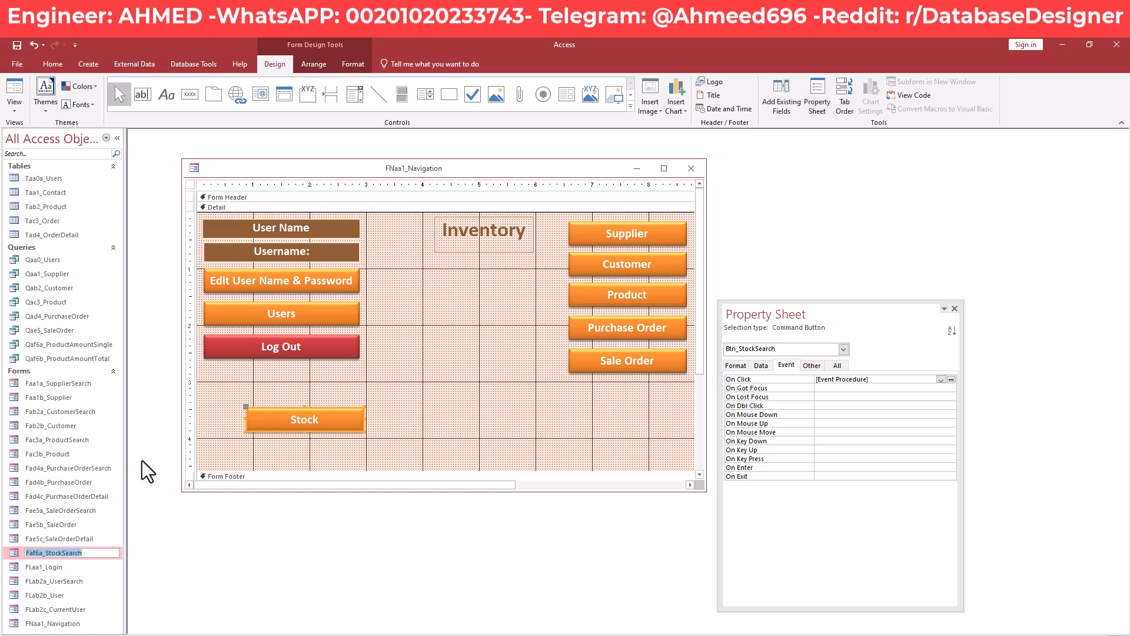
pyautogui.press('Return')
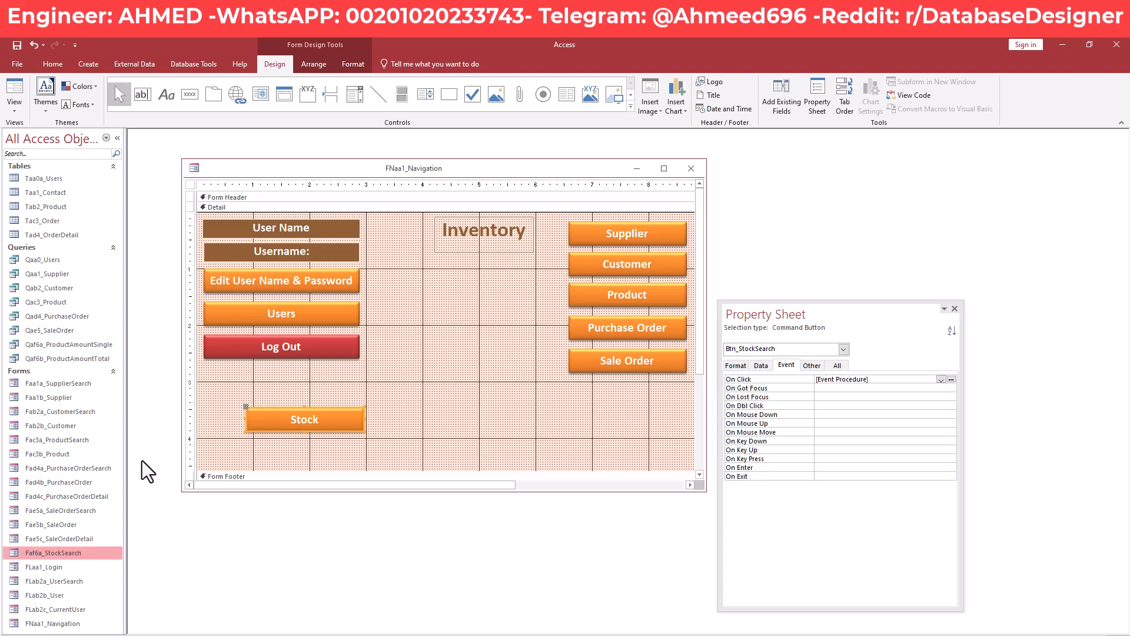
pyautogui.hotkey('alt', 'Tab')
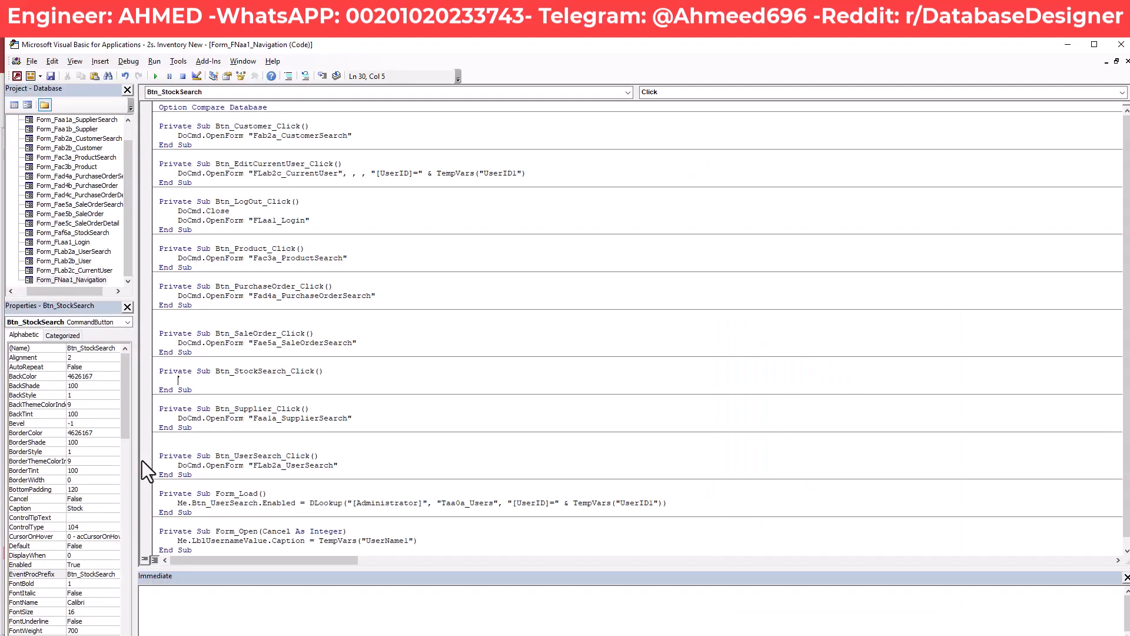
# Write DoCmd.OpenForm "Faf6a_StockSearch" in the Btn_StockSearch_Click procedure
pyautogui.write('docmd.openf')
pyautogui.press('Tab')
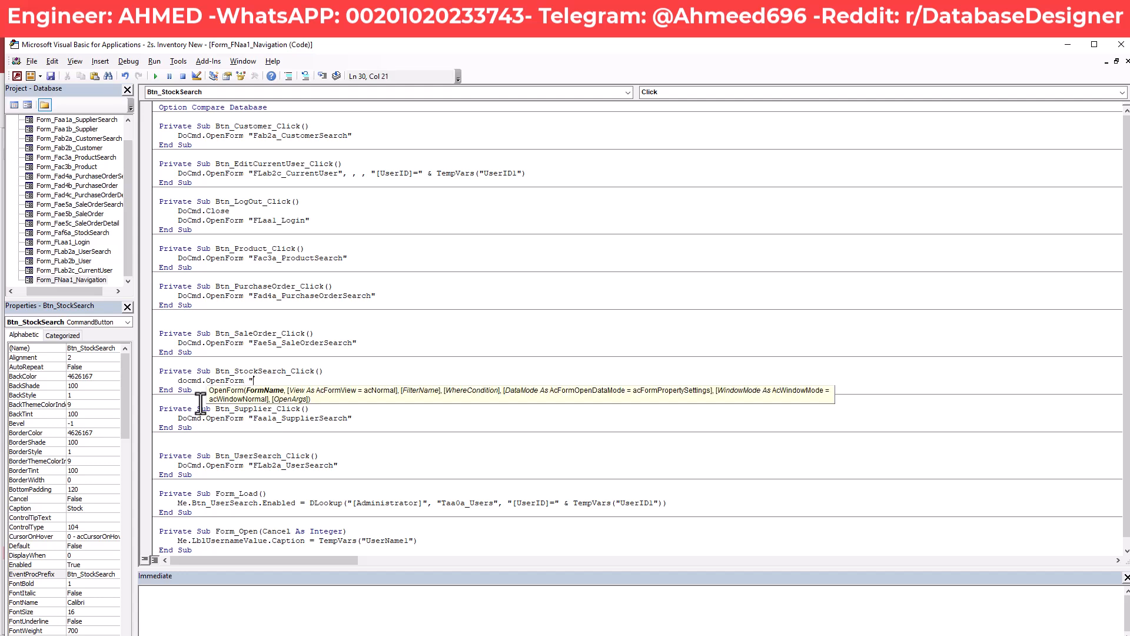
pyautogui.write('"')
pyautogui.hotkey('ctrl', 'v')
pyautogui.write('"')
pyautogui.click(262, 446)
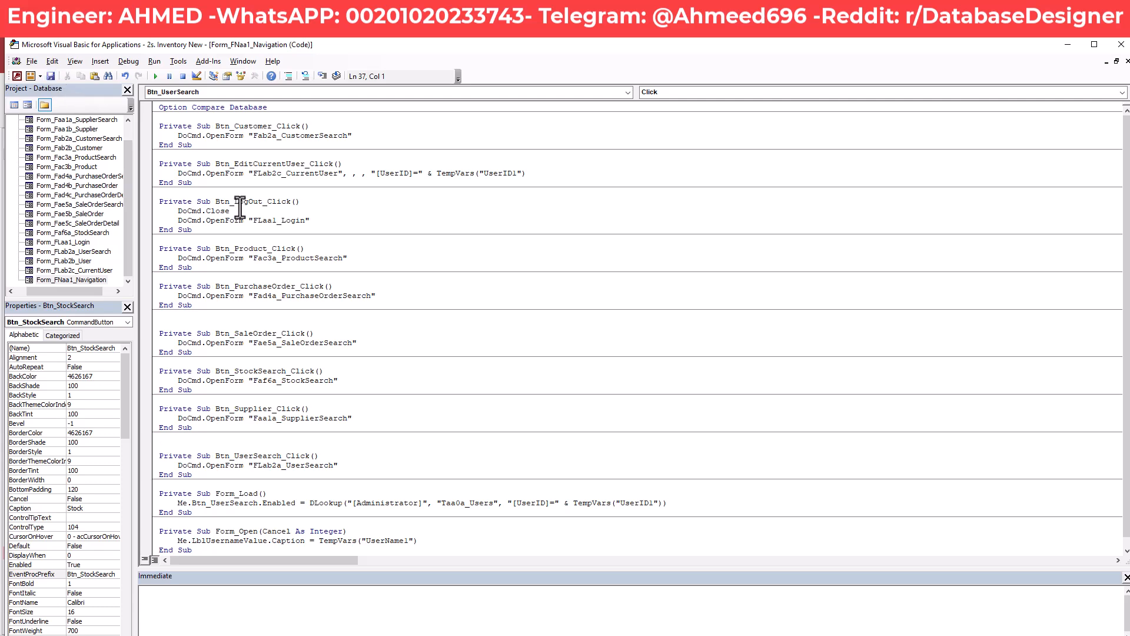
# Return to the navigation form's design and shift the Stock button left, close to the Log Out button's left edge
pyautogui.hotkey('alt', 'F11')
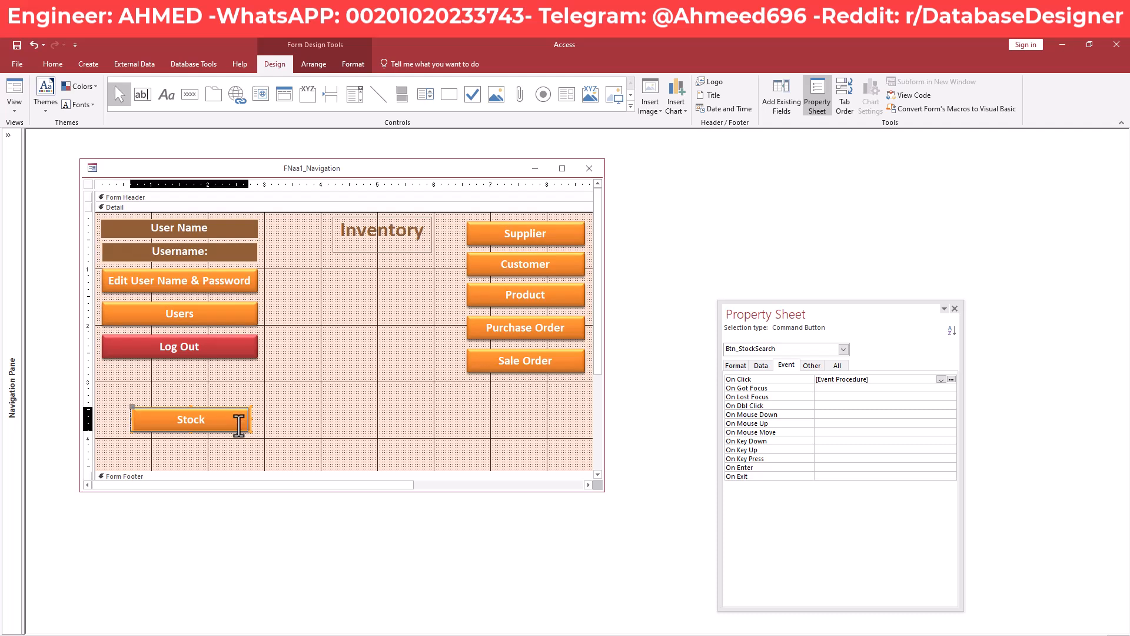
pyautogui.press('Delete')
pyautogui.hotkey('ctrl', 'z')
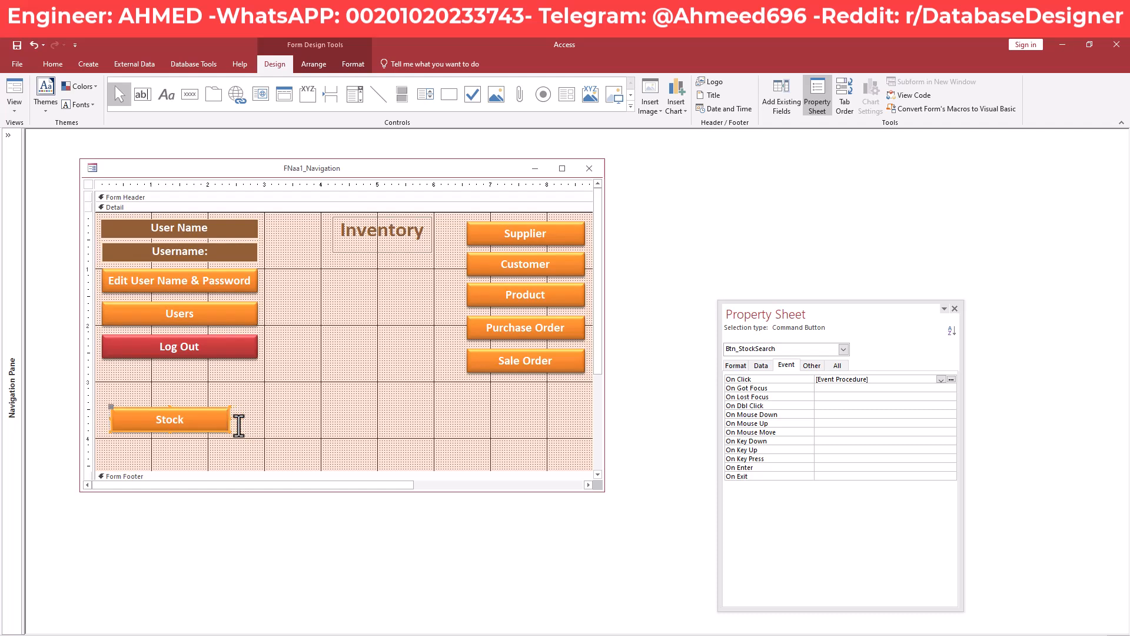
pyautogui.press('Left')
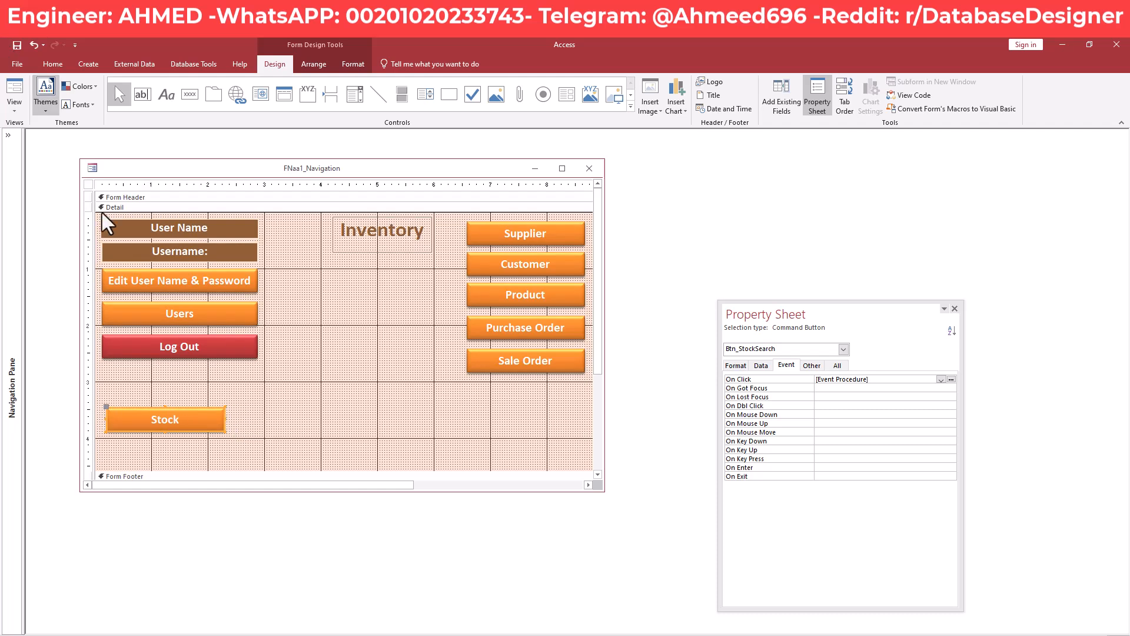
# Save the FNaa1_Navigation form and close its design window
pyautogui.rightClick(366, 175)
pyautogui.click(440, 177)
pyautogui.rightClick(446, 177)
pyautogui.click(455, 194)
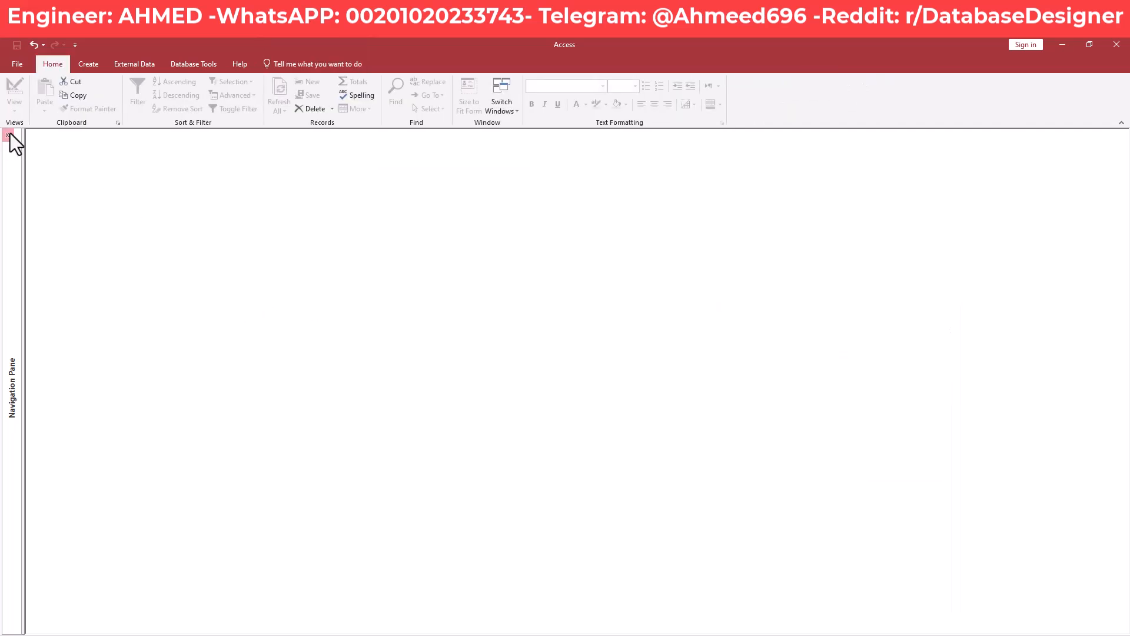
# Run the FNaa1_Navigation form and use its Stock button to launch the stock search form
pyautogui.click(9, 137)
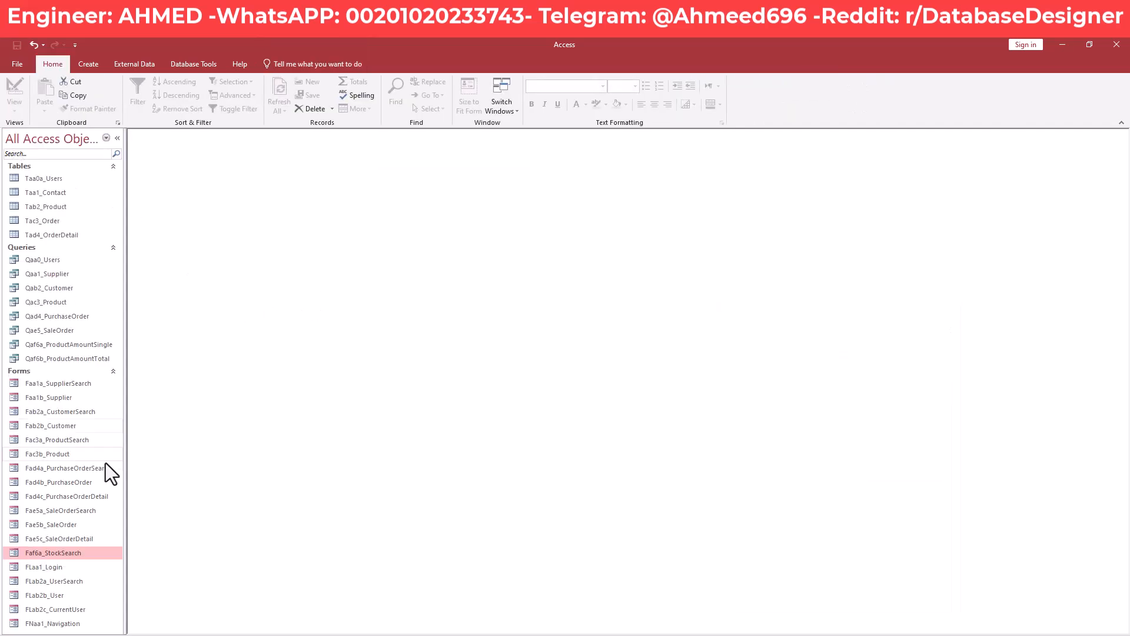
pyautogui.doubleClick(71, 623)
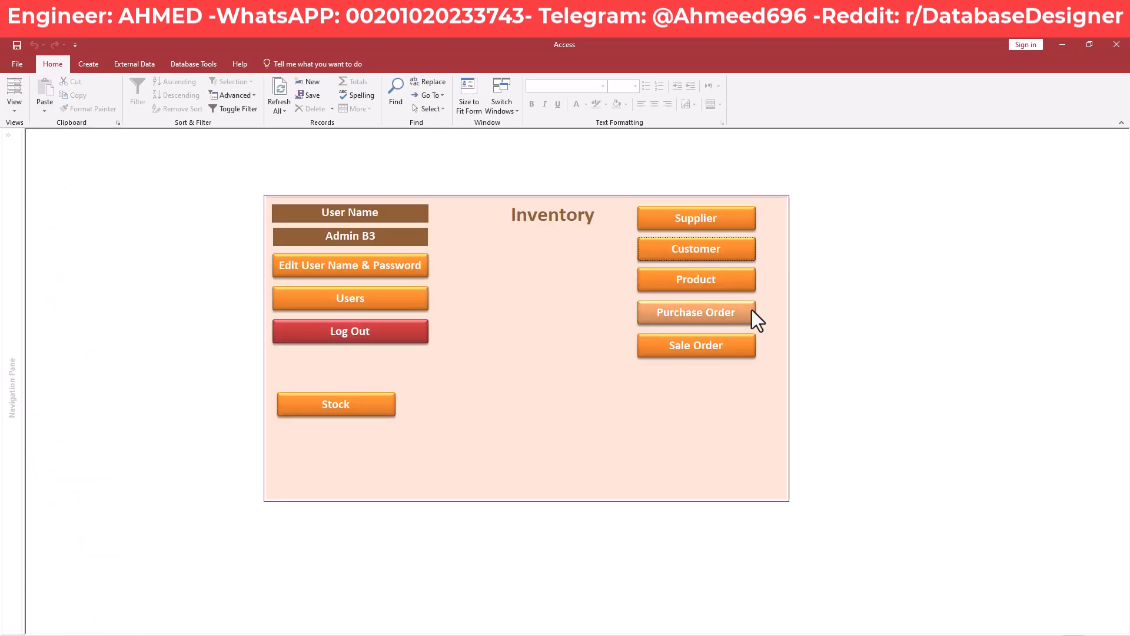
pyautogui.click(352, 411)
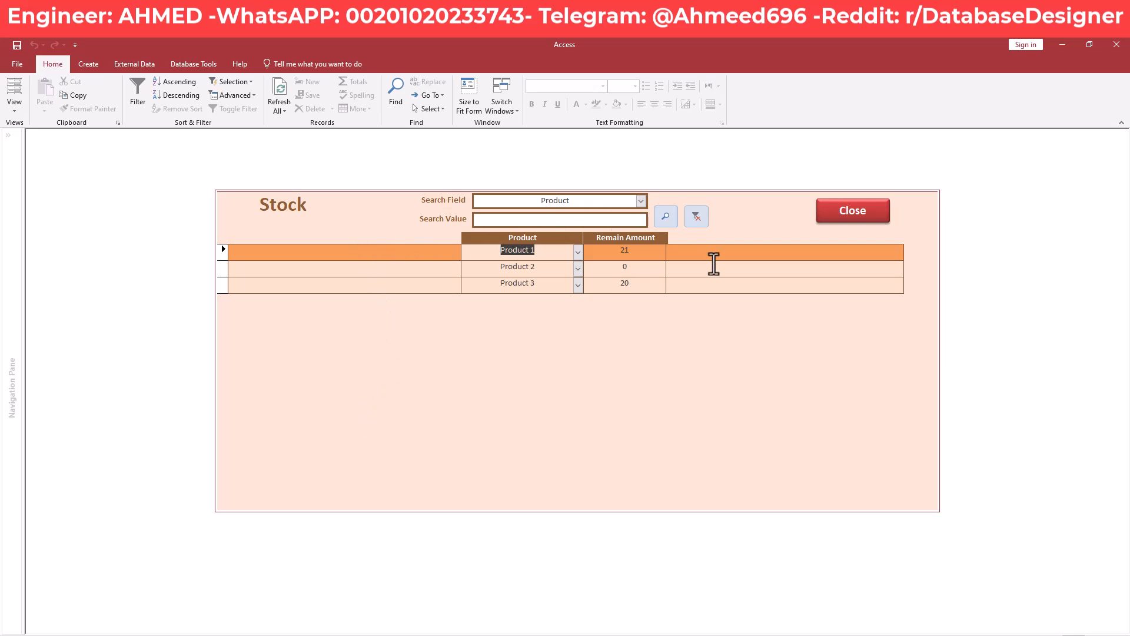
# Search the stock list by Remain Amount for the value 20
pyautogui.click(641, 201)
pyautogui.click(611, 224)
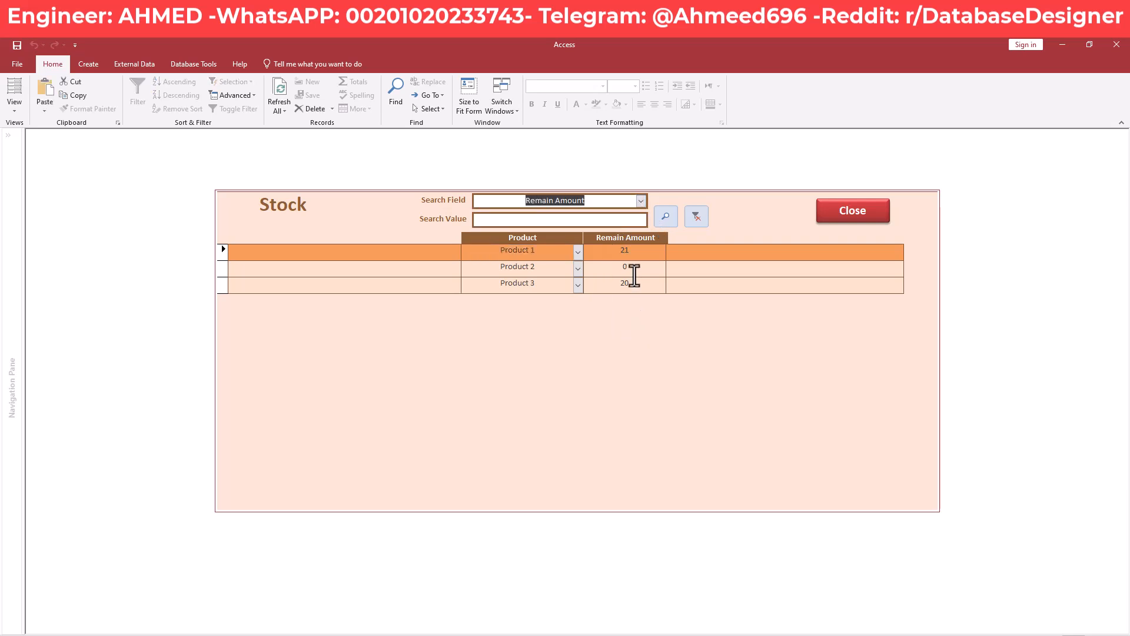
pyautogui.click(606, 219)
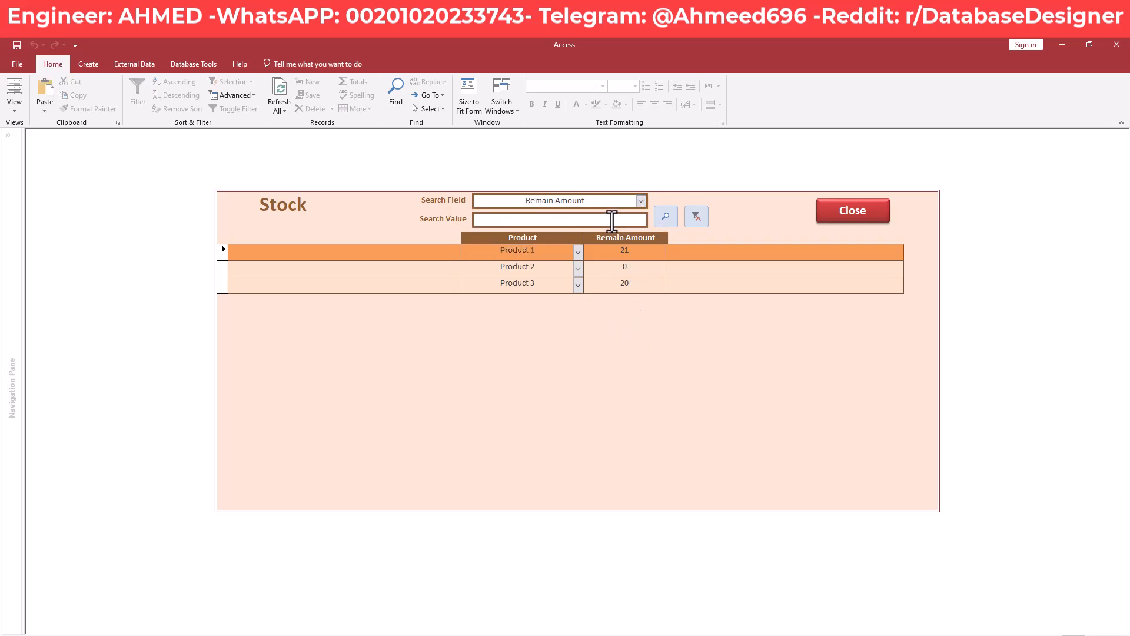
pyautogui.write('20')
pyautogui.click(669, 222)
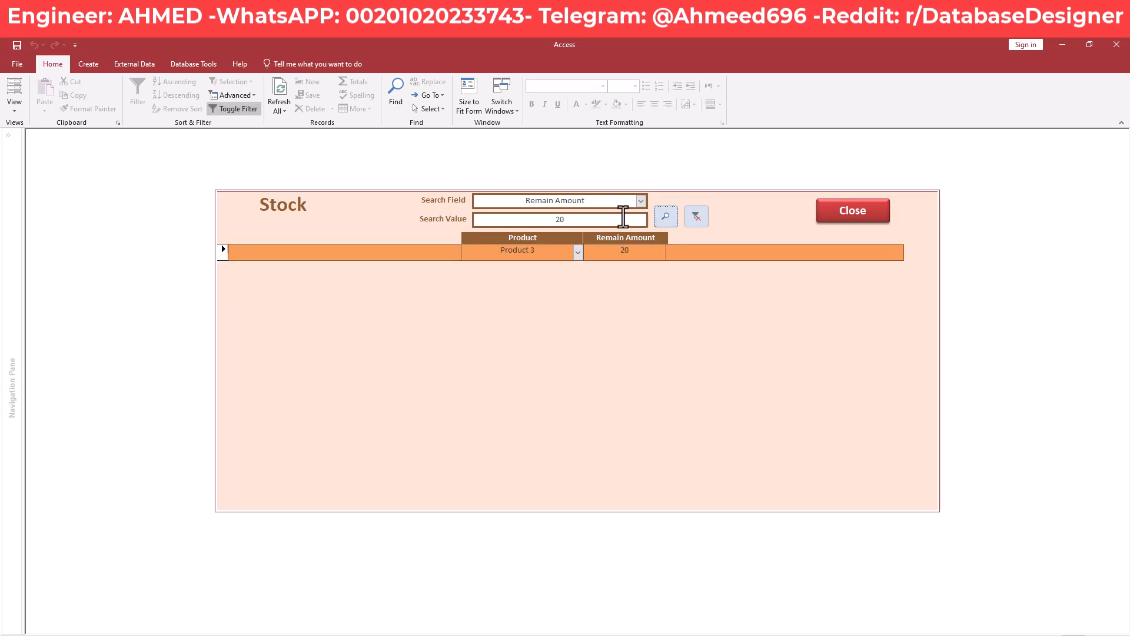
# Replace the search value with 0 and run the Remain Amount search again
pyautogui.moveTo(590, 219); pyautogui.dragTo(500, 222)
pyautogui.write('0')
pyautogui.click(657, 215)
pyautogui.click(634, 254)
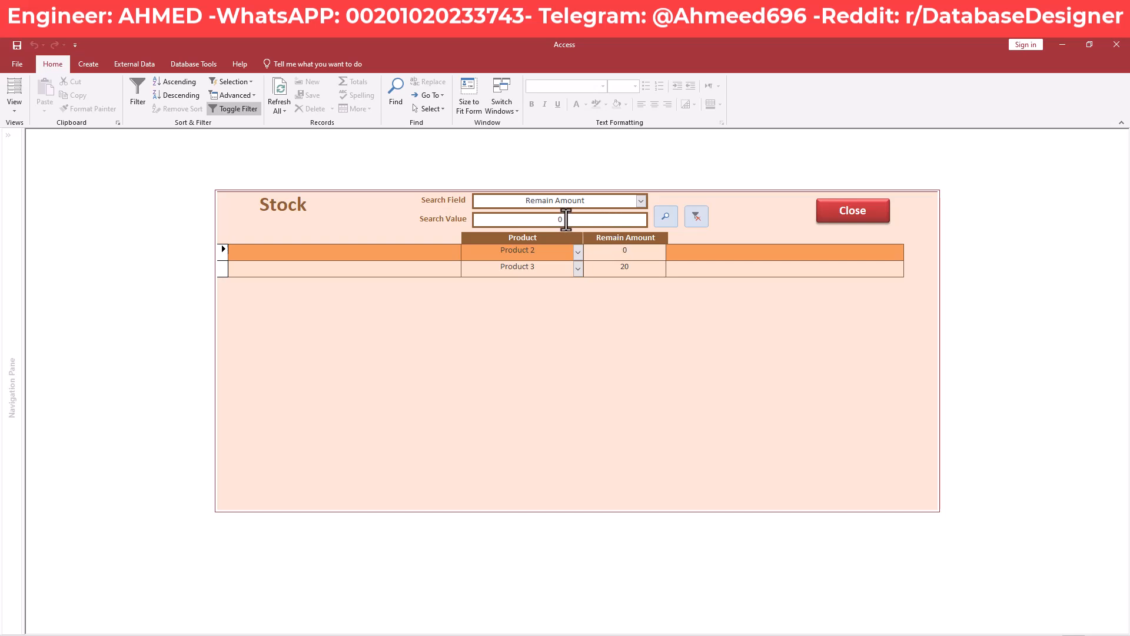
# Compare the search value with the Remain Amount figures of the filtered products to check how matching works
pyautogui.doubleClick(560, 219)
pyautogui.doubleClick(610, 252)
pyautogui.doubleClick(609, 268)
pyautogui.click(632, 268)
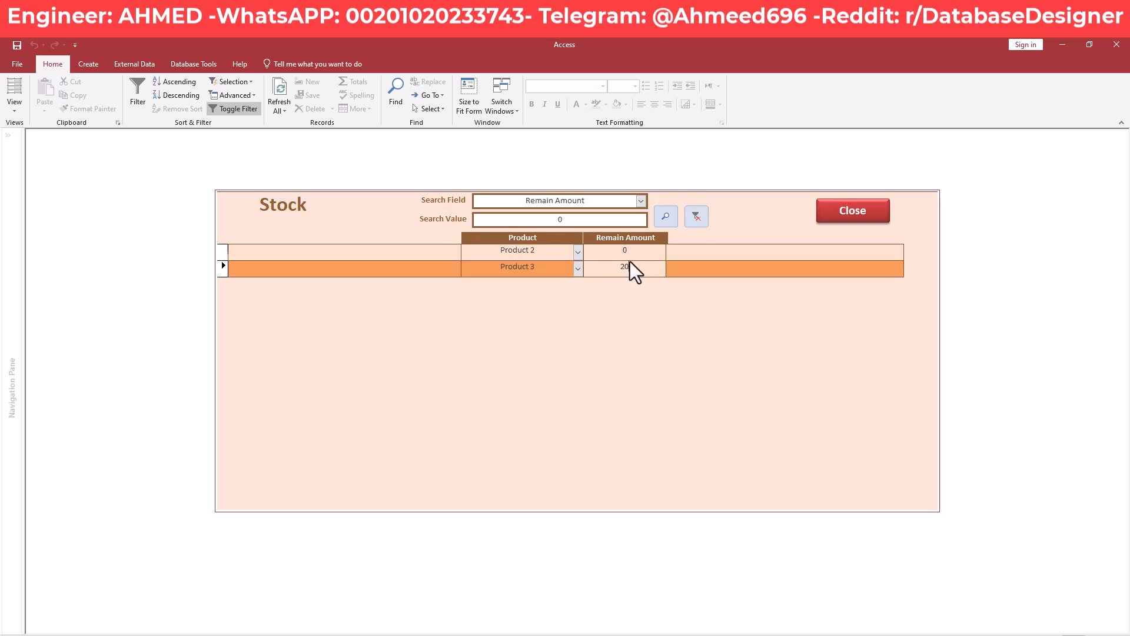
pyautogui.click(572, 220)
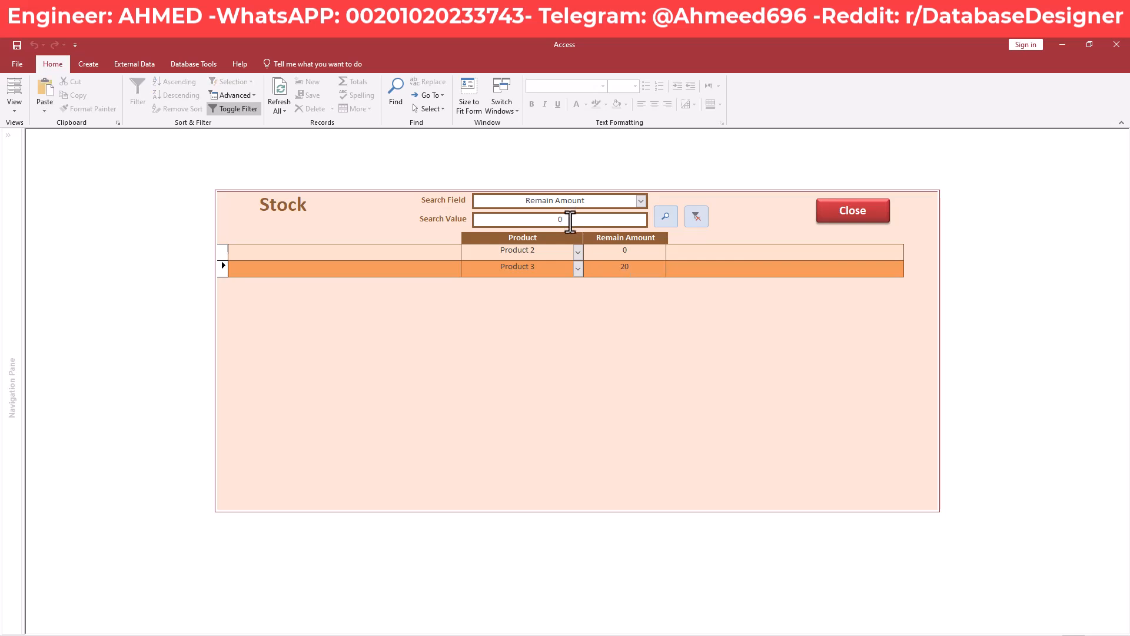
pyautogui.doubleClick(550, 222)
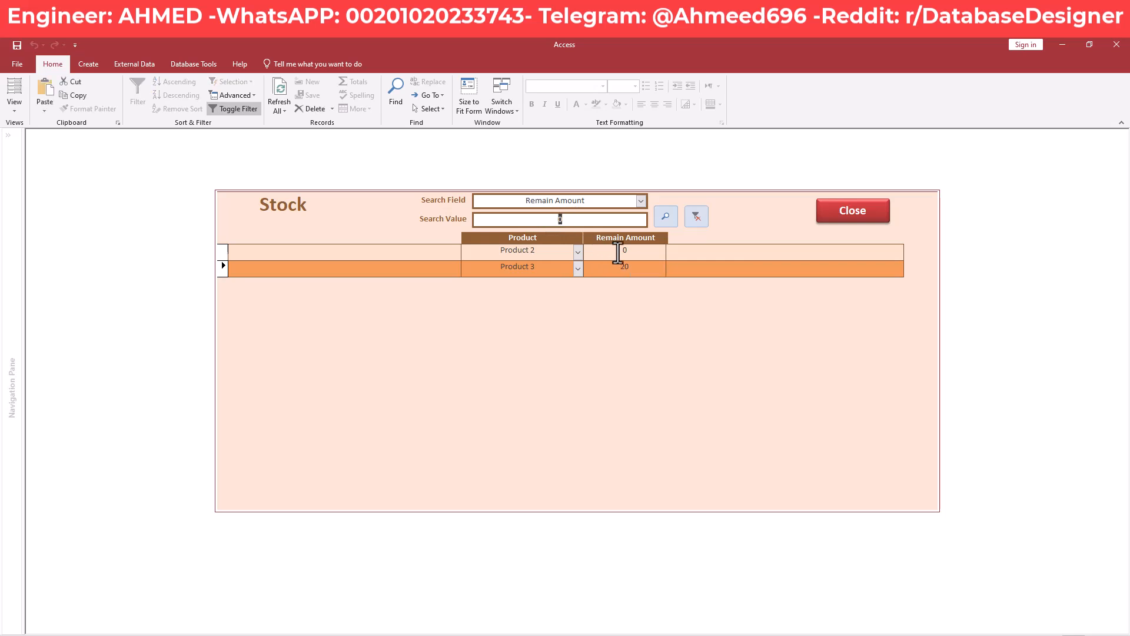
pyautogui.click(615, 255)
pyautogui.click(628, 266)
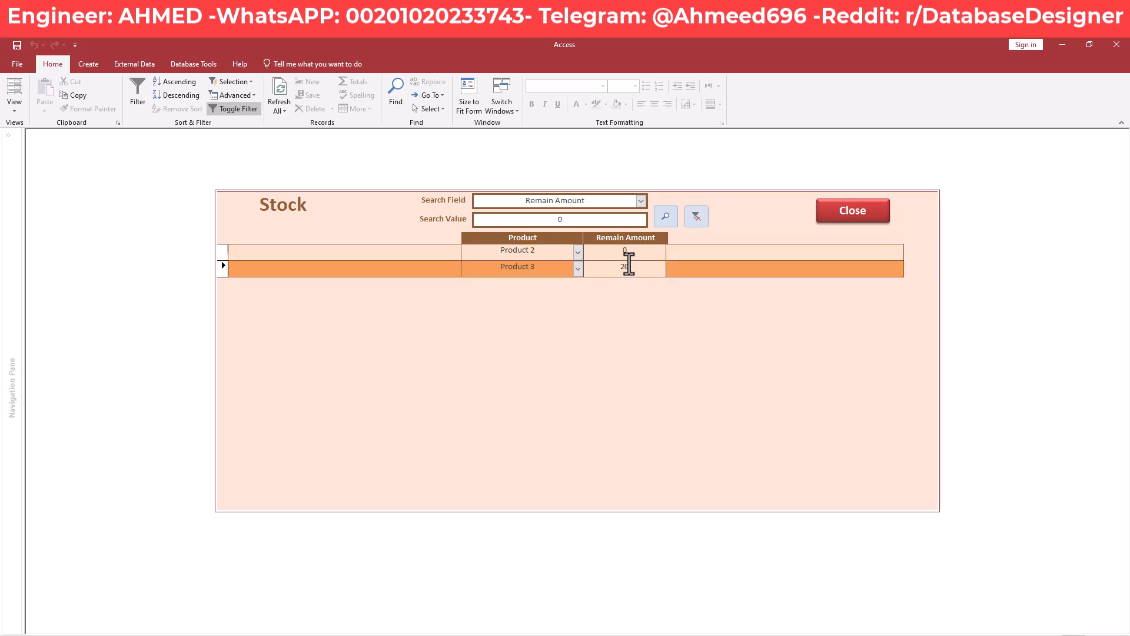
# Clear the stock form's search value and filter to list every product again
pyautogui.doubleClick(569, 224)
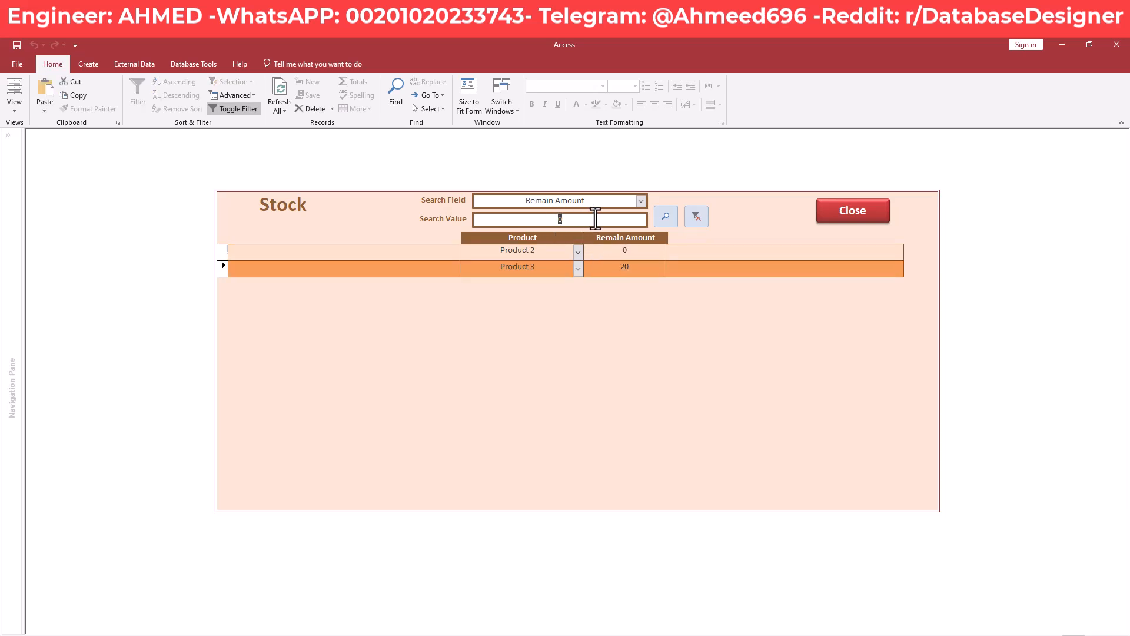
pyautogui.click(698, 216)
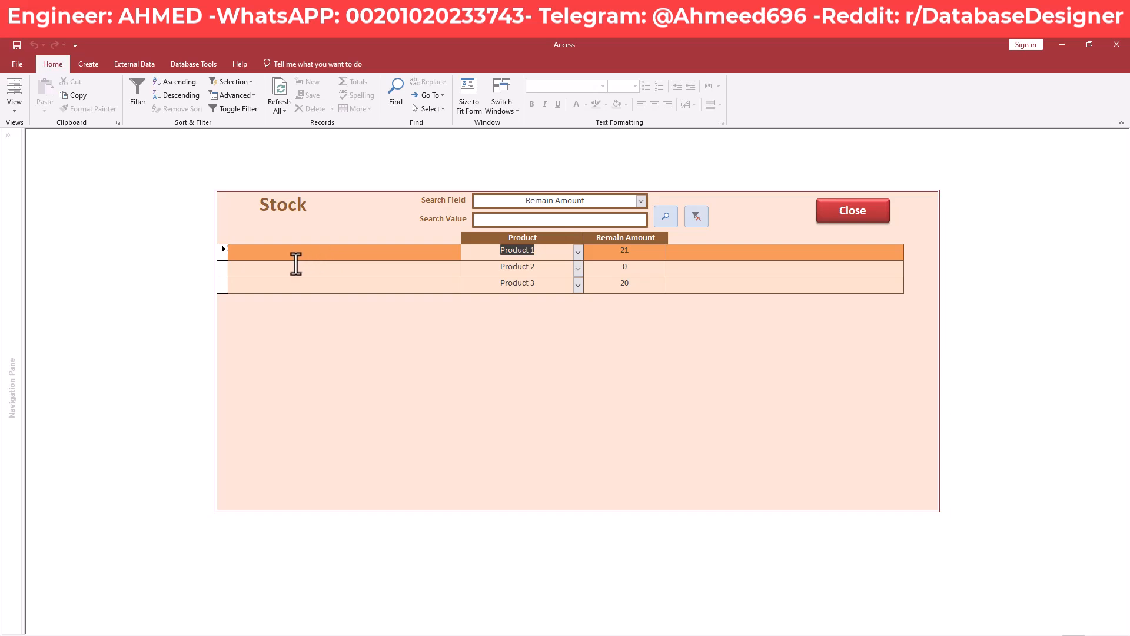
pyautogui.click(611, 254)
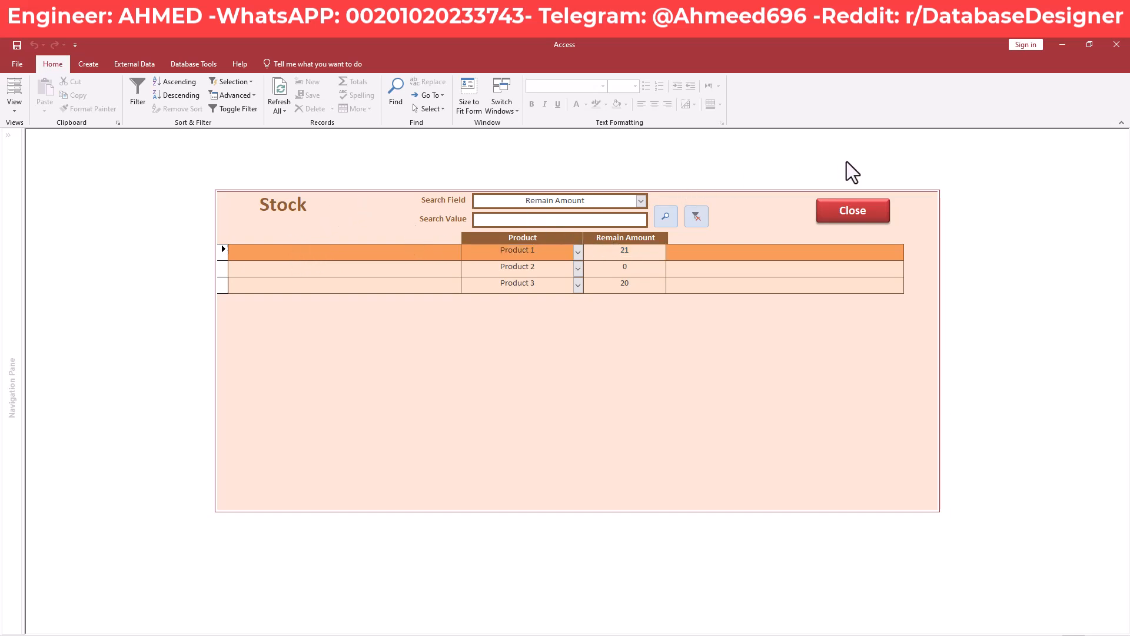